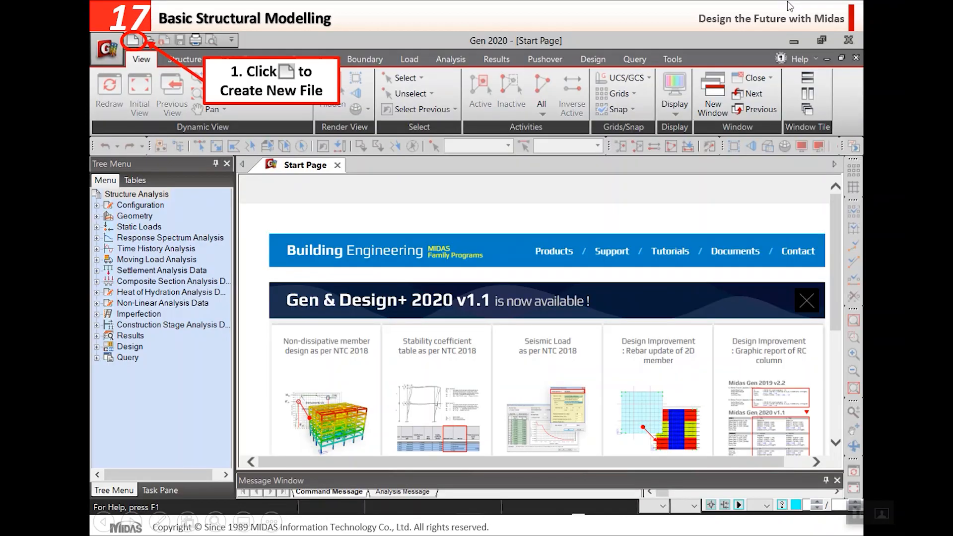
Save the new empty project as Untitled.mgb in the desktop's New folder
{"action": "key", "text": "Escape"}
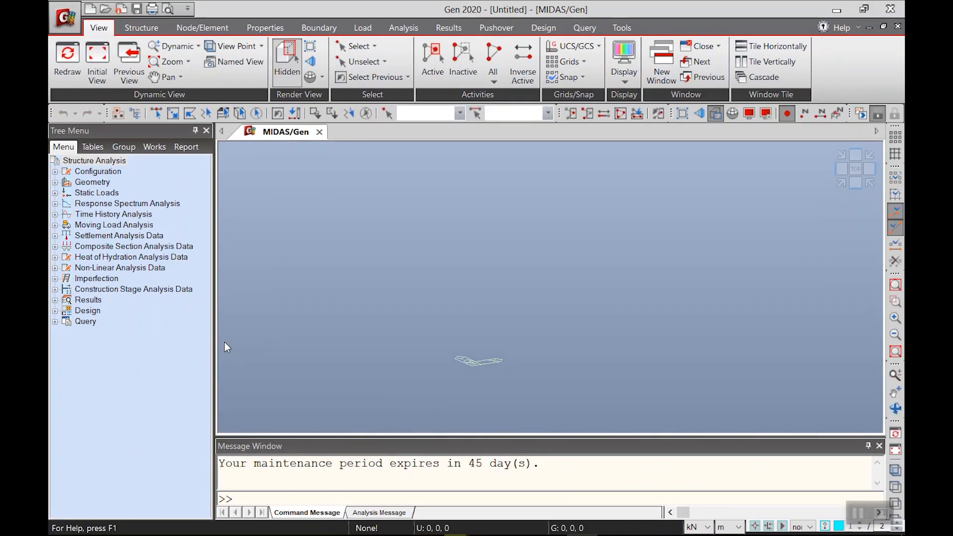
{"action": "left_click", "coordinate": [54, 22]}
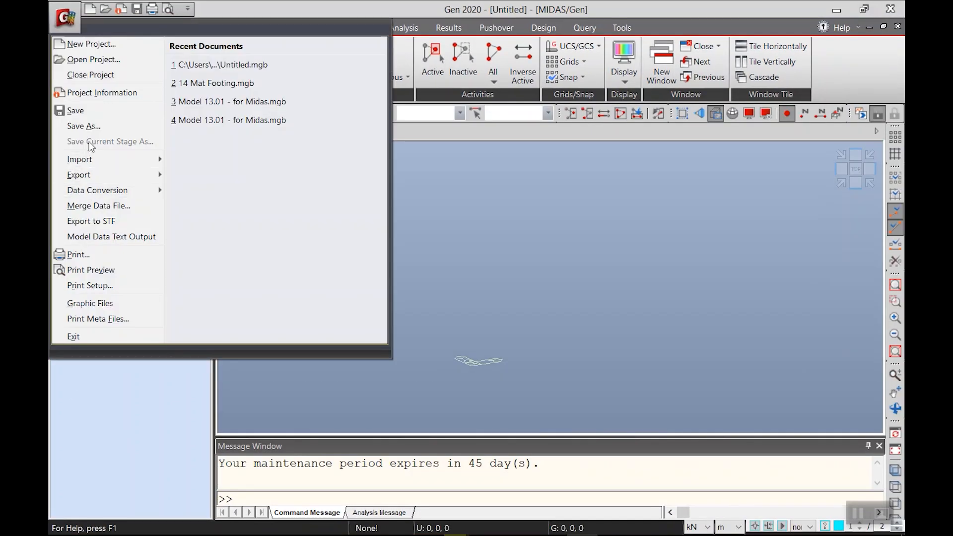
{"action": "left_click", "coordinate": [89, 112]}
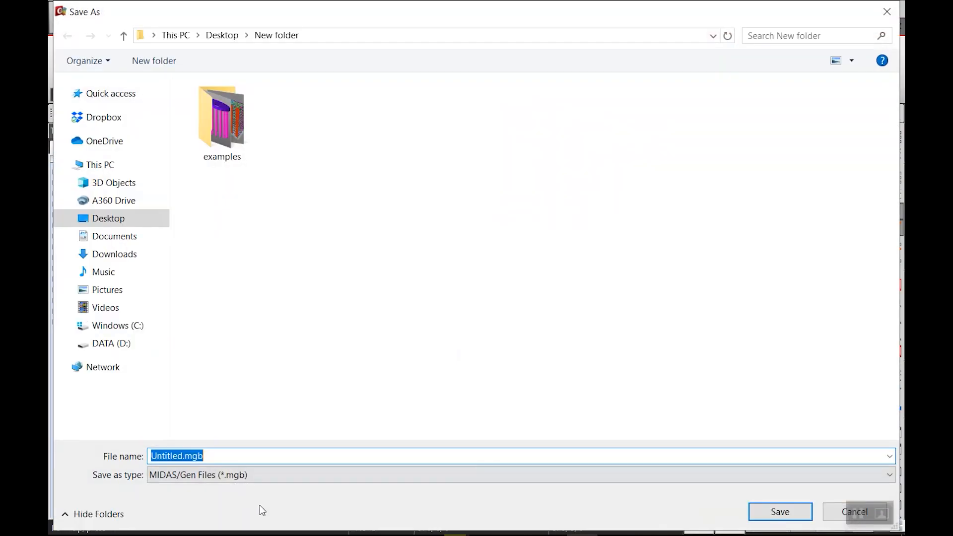
{"action": "left_click", "coordinate": [775, 506]}
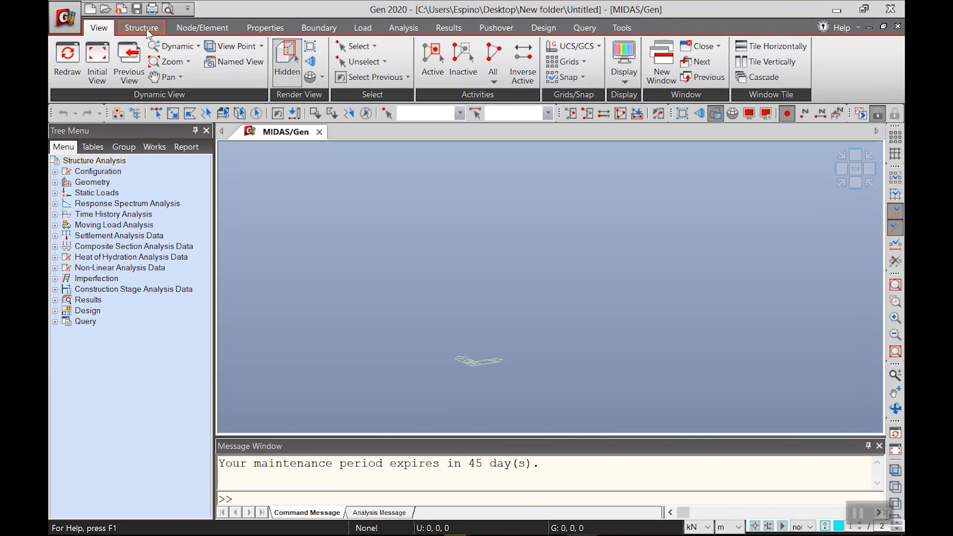
Add a concrete material using the ASTM(RC) standard and Grade C5000
{"action": "left_click", "coordinate": [267, 28]}
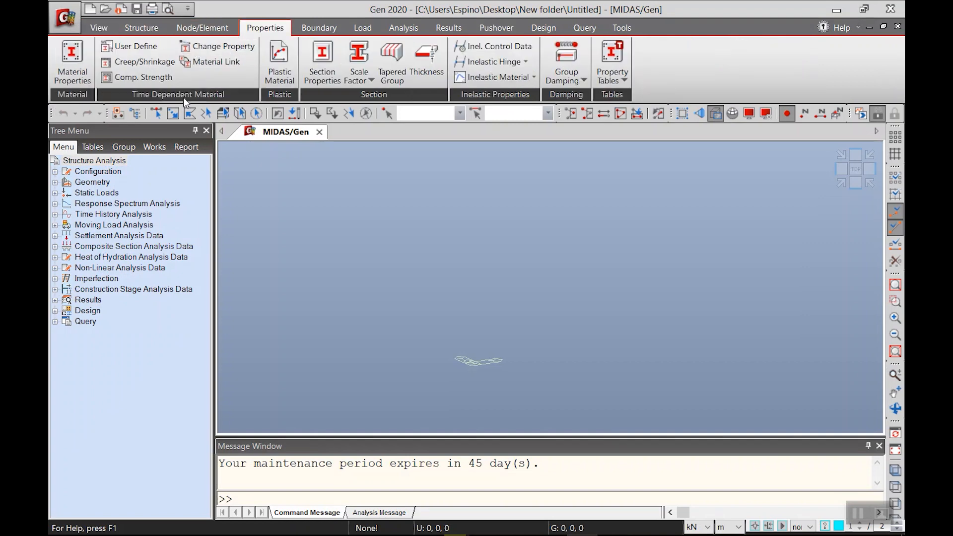
{"action": "left_click", "coordinate": [72, 62]}
{"action": "left_click_drag", "start_coordinate": [252, 18], "coordinate": [255, 119]}
{"action": "left_click", "coordinate": [380, 162]}
{"action": "left_click", "coordinate": [550, 90]}
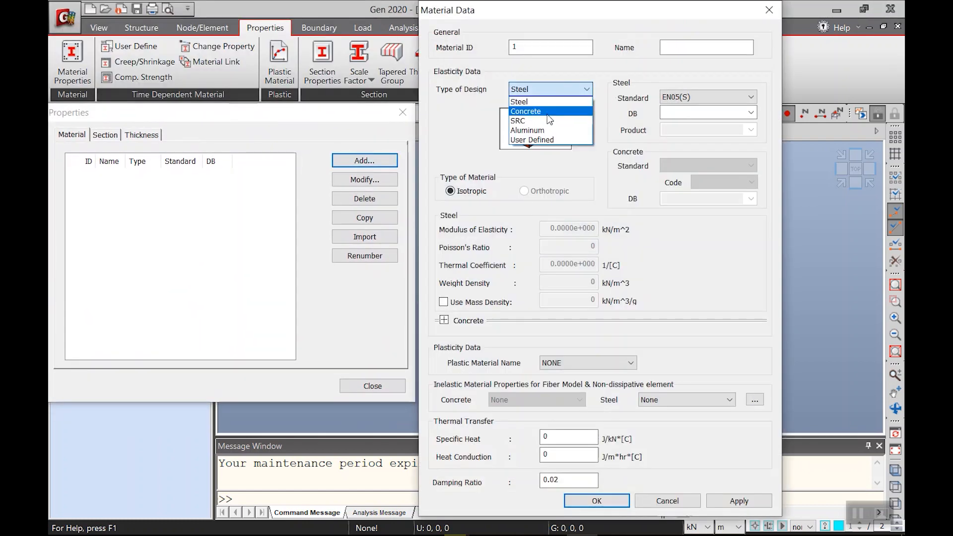
{"action": "left_click", "coordinate": [544, 112]}
{"action": "left_click", "coordinate": [708, 165]}
{"action": "scroll", "coordinate": [708, 184], "scroll_direction": "up", "scroll_amount": 2}
{"action": "left_click", "coordinate": [710, 190]}
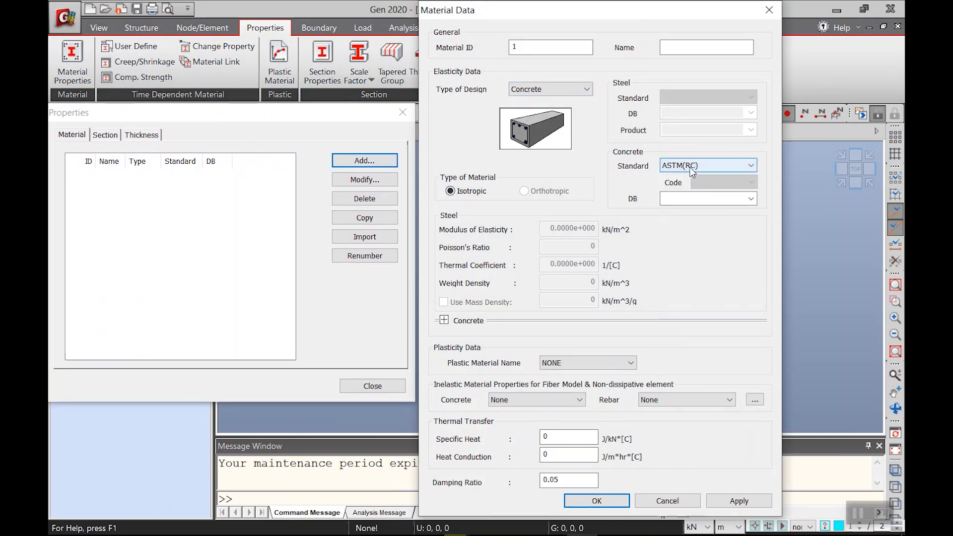
{"action": "left_click", "coordinate": [750, 198]}
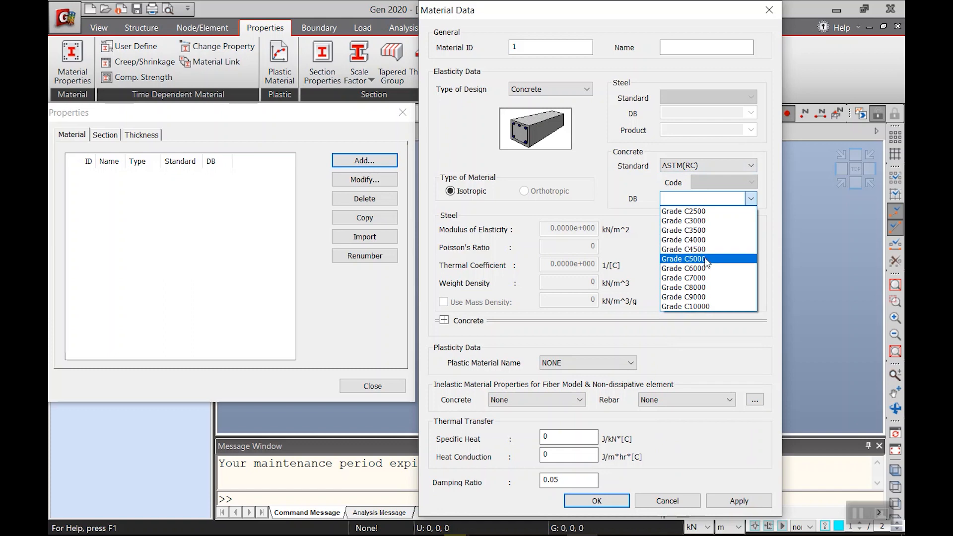
{"action": "left_click", "coordinate": [707, 261]}
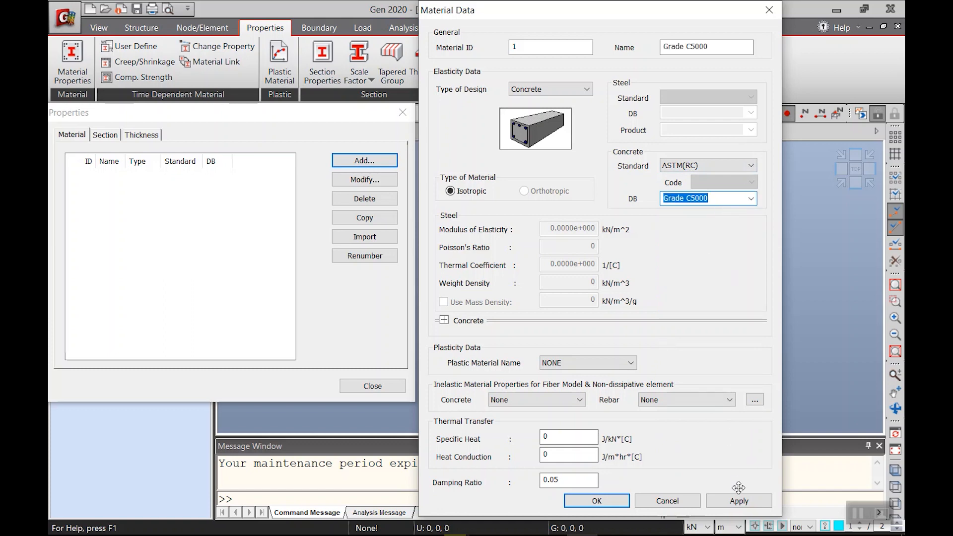
{"action": "left_click", "coordinate": [731, 501]}
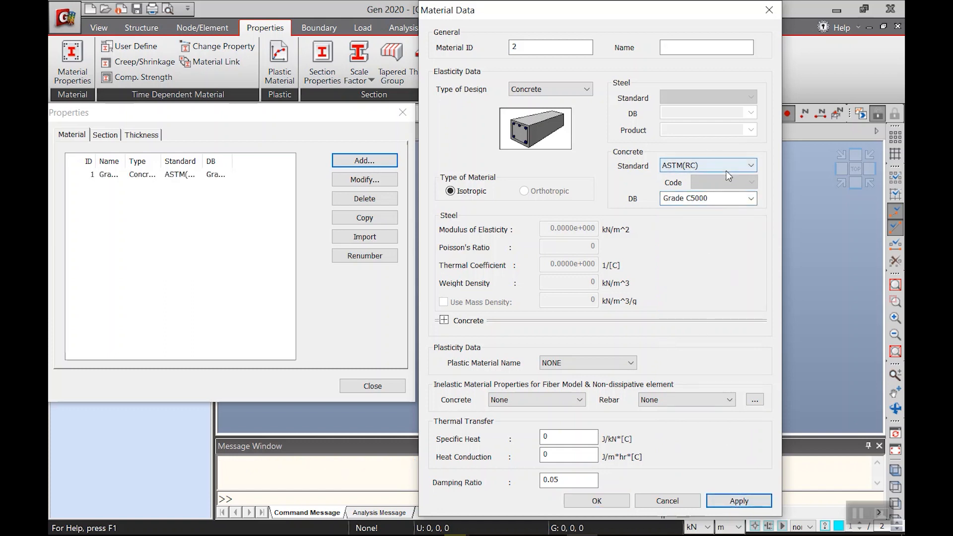
Add a second concrete material with the ASTM(RC) standard and Grade C3000, then finish the material definitions
{"action": "left_click", "coordinate": [727, 169]}
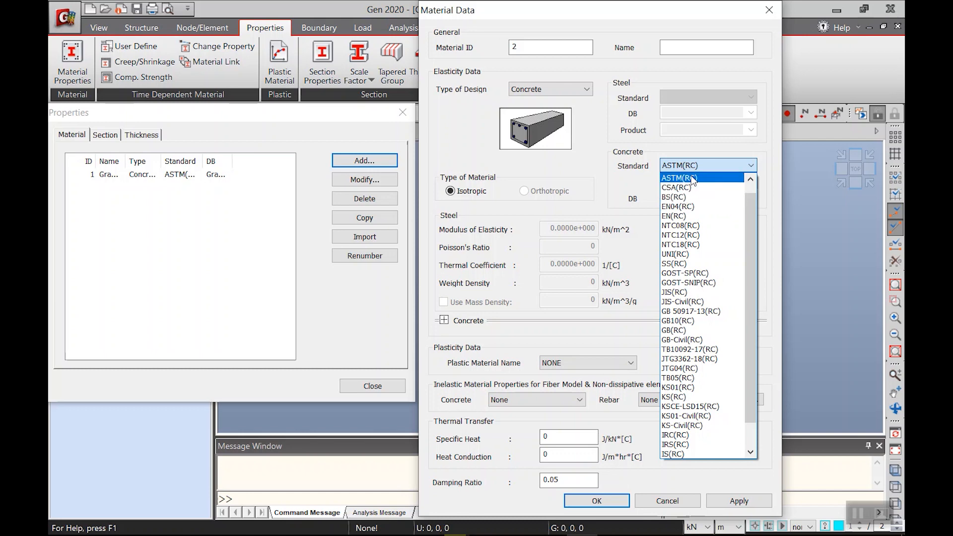
{"action": "left_click", "coordinate": [693, 178]}
{"action": "left_click", "coordinate": [751, 198]}
{"action": "left_click", "coordinate": [705, 221]}
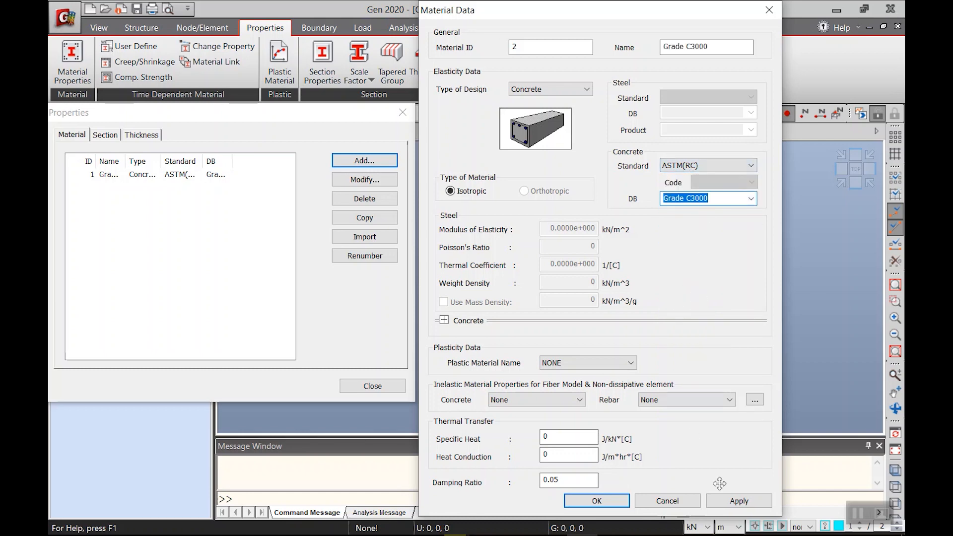
{"action": "left_click", "coordinate": [597, 500]}
Add a user-defined solid rectangle section named C_500X700 with H 0.7 m and B 0.5 m
{"action": "left_click", "coordinate": [110, 136]}
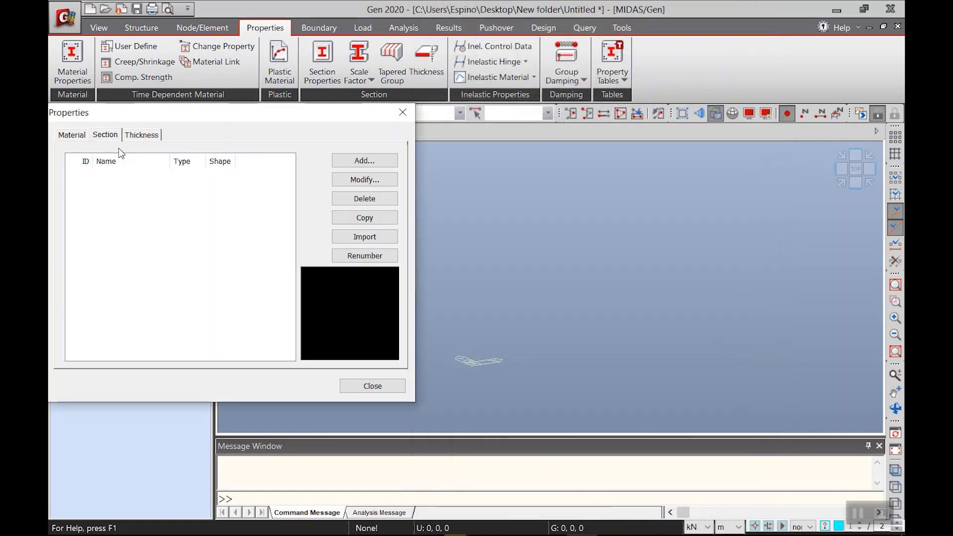
{"action": "left_click", "coordinate": [351, 161]}
{"action": "left_click", "coordinate": [586, 90]}
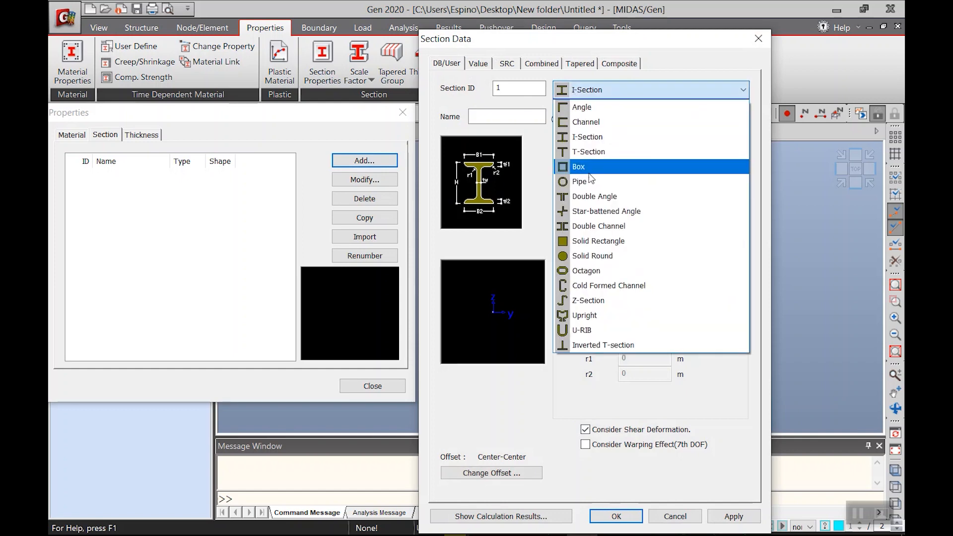
{"action": "left_click", "coordinate": [599, 241]}
{"action": "left_click", "coordinate": [502, 117]}
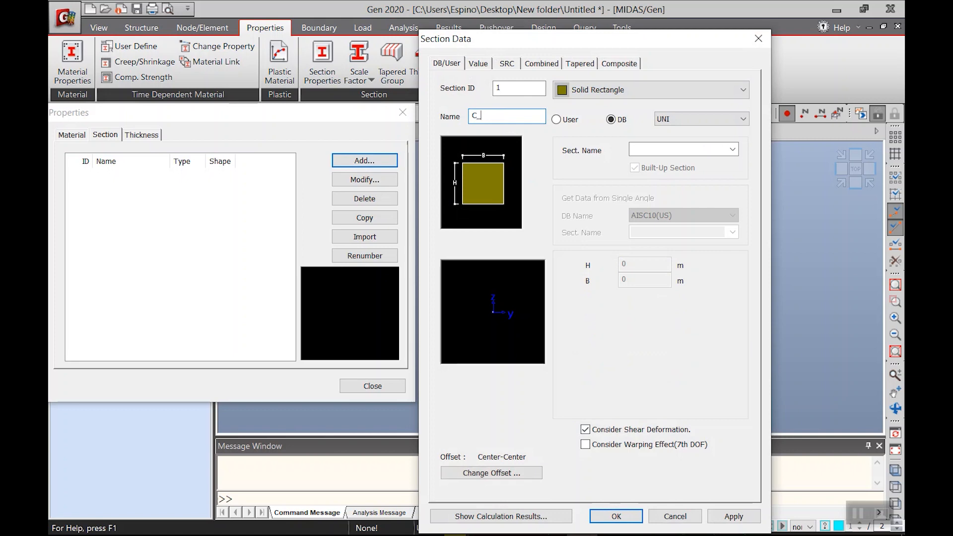
{"action": "type", "text": "C_500X700"}
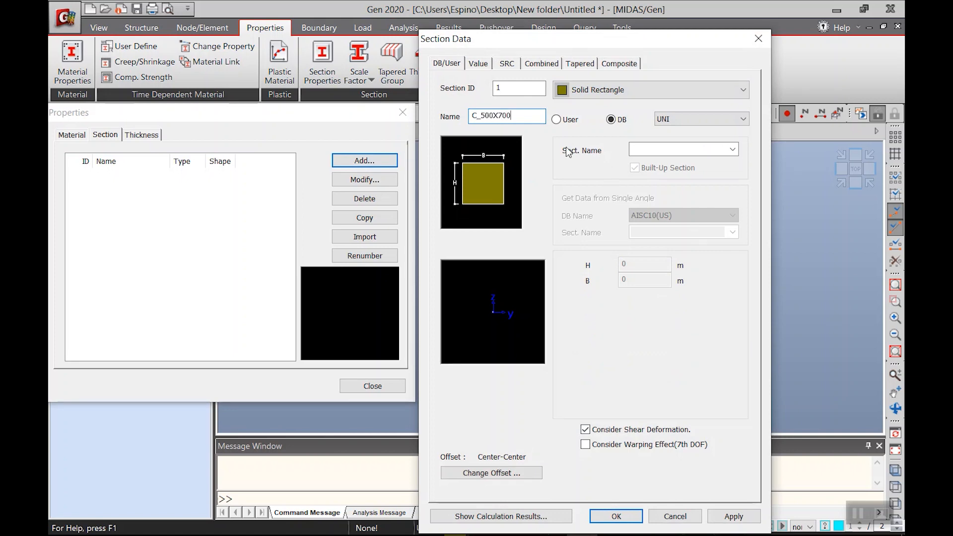
{"action": "left_click", "coordinate": [568, 120]}
{"action": "type", "text": ".7"}
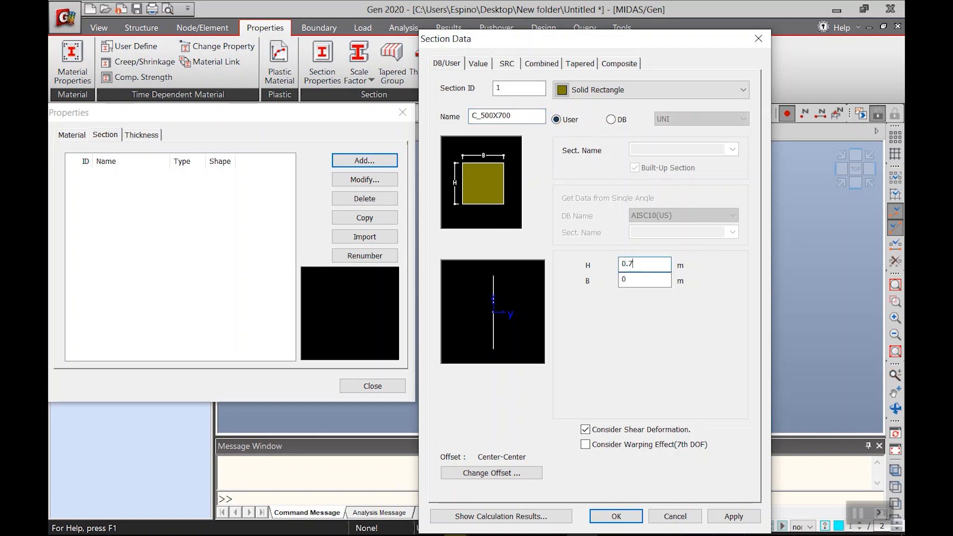
{"action": "key", "text": "Tab"}
{"action": "type", "text": ".5"}
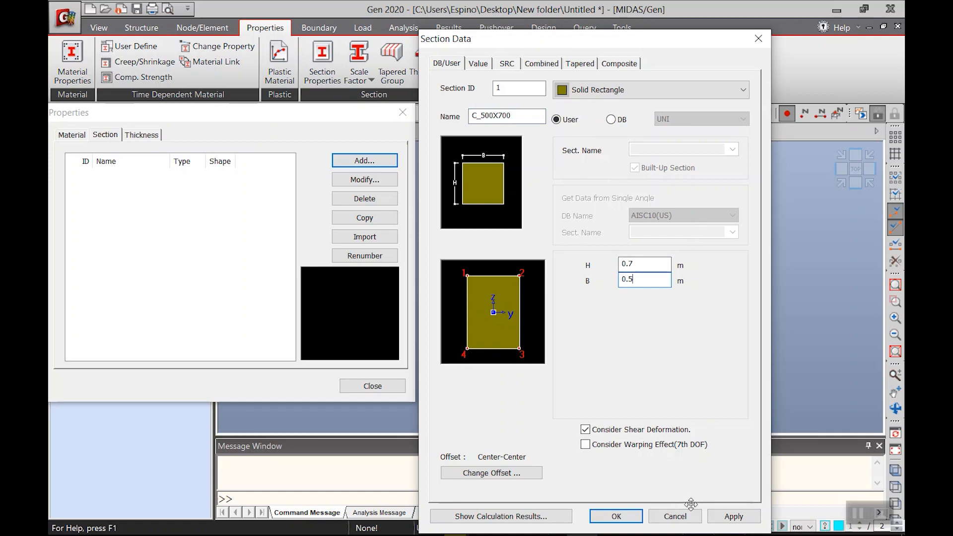
{"action": "left_click", "coordinate": [718, 517]}
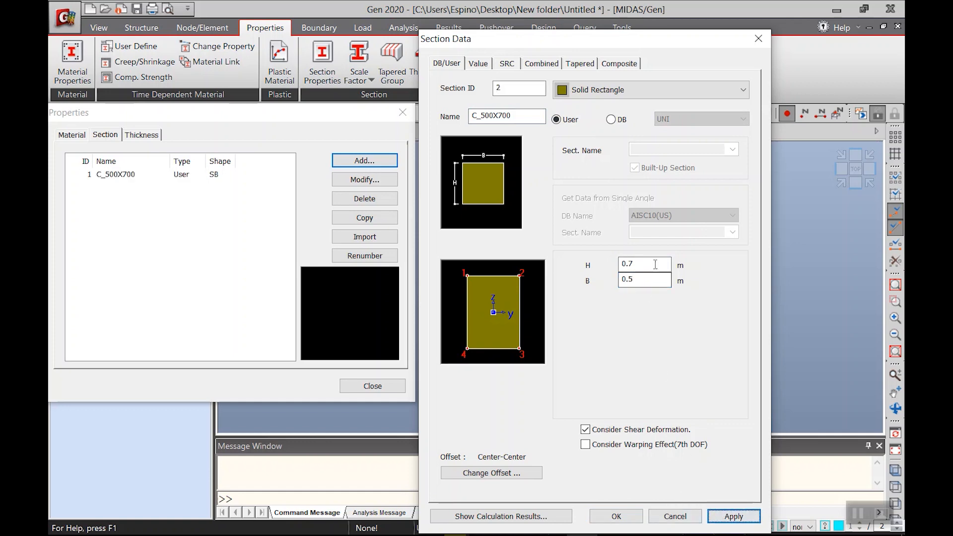
Add a second column section named C_500X600 with H set to 0.6 m
{"action": "left_click", "coordinate": [527, 115]}
{"action": "left_click", "coordinate": [527, 116]}
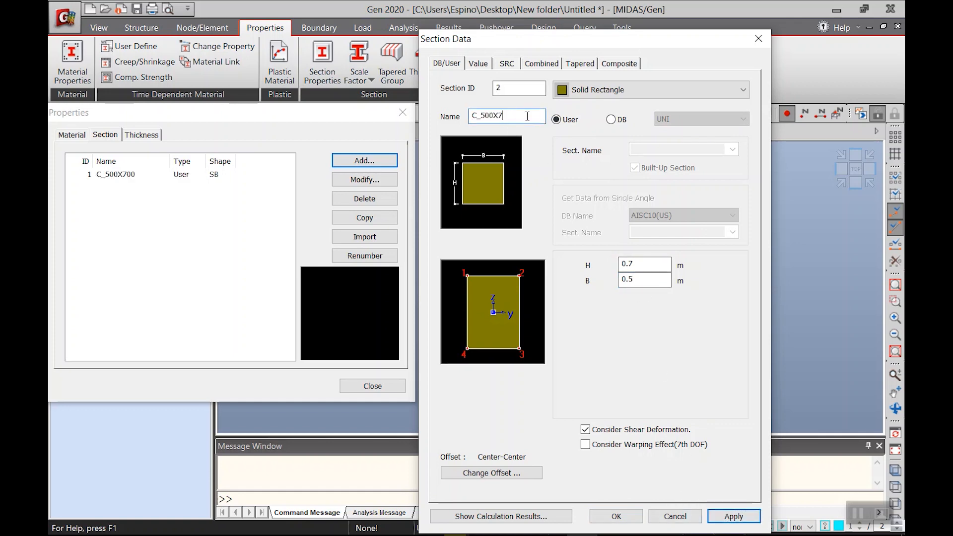
{"action": "type", "text": "600"}
{"action": "left_click", "coordinate": [640, 267]}
{"action": "key", "text": "BackSpace"}
{"action": "type", "text": "6"}
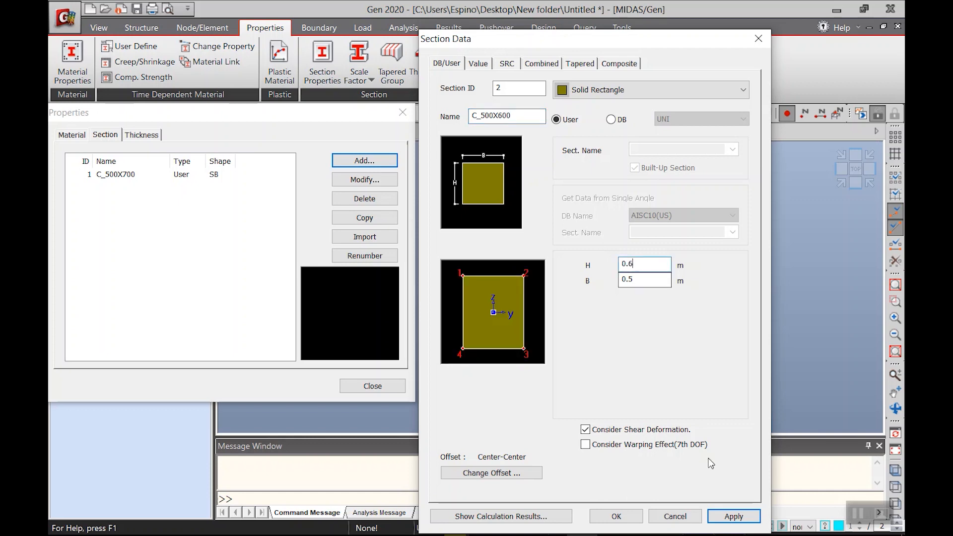
{"action": "left_click", "coordinate": [734, 516]}
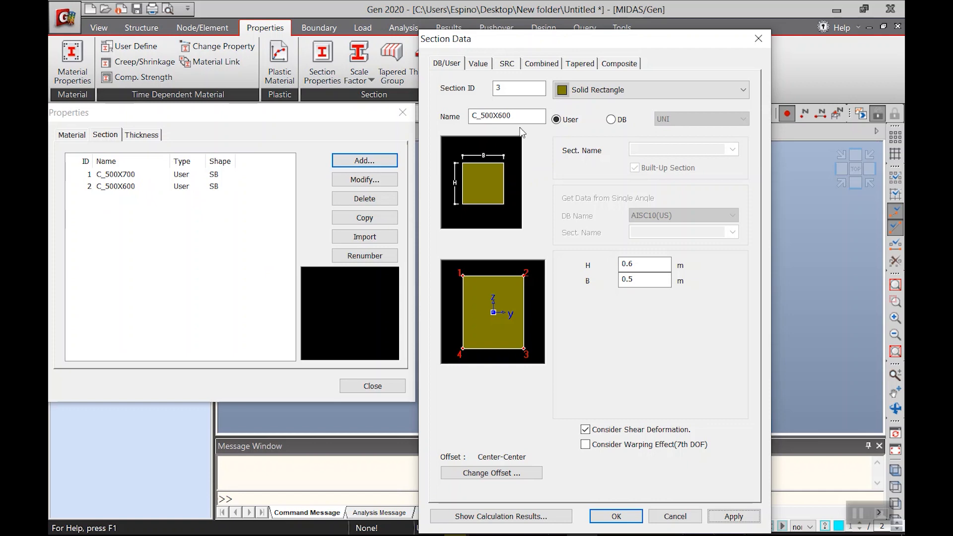
Add a solid rectangle girder section named G_350X500 with H 0.5 m and B 0.35 m
{"action": "double_click", "coordinate": [522, 116]}
{"action": "type", "text": "G_350"}
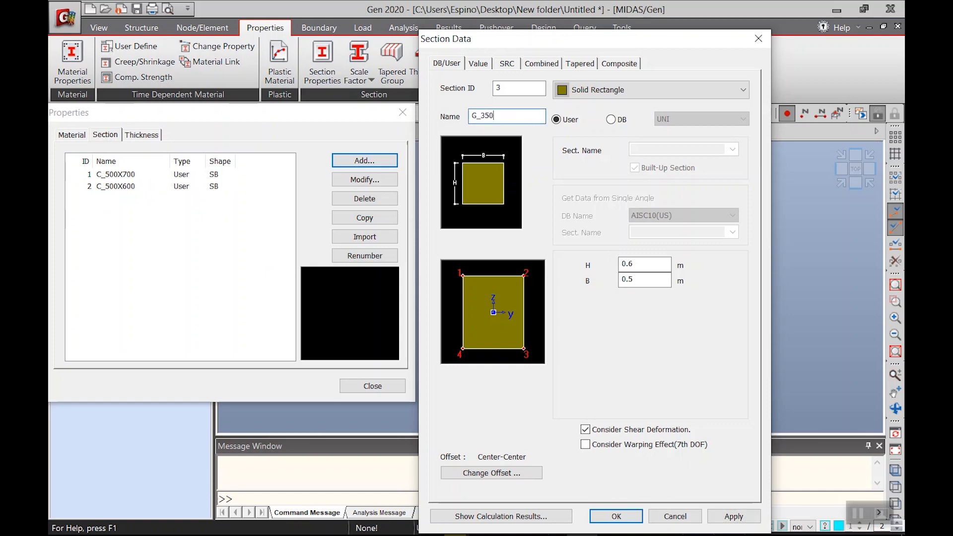
{"action": "type", "text": "X500"}
{"action": "double_click", "coordinate": [635, 279]}
{"action": "type", "text": "0.35"}
{"action": "left_click", "coordinate": [641, 266]}
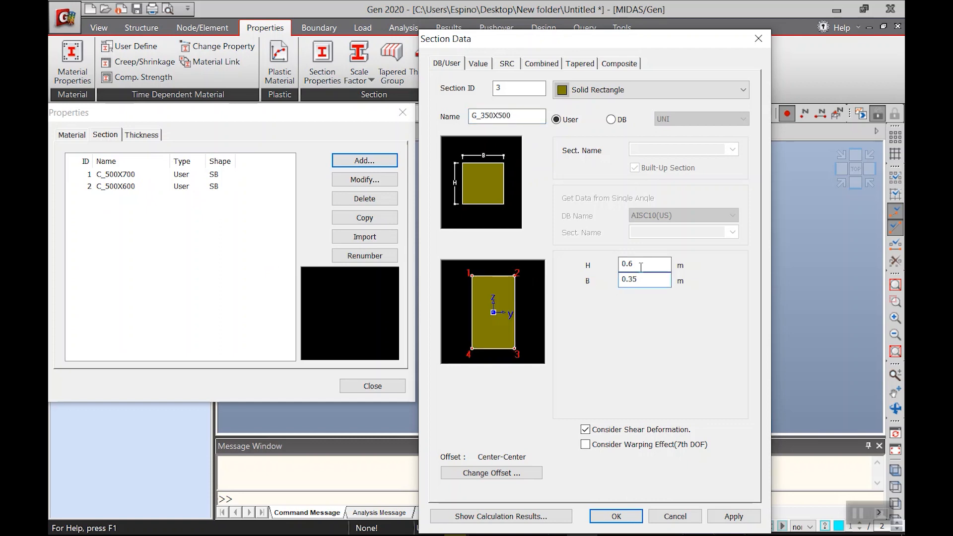
{"action": "key", "text": "BackSpace"}
{"action": "type", "text": "5"}
{"action": "left_click", "coordinate": [728, 515]}
Add another girder section named G_350X450 with H set to 0.45 m
{"action": "double_click", "coordinate": [521, 115]}
{"action": "left_click", "coordinate": [521, 115]}
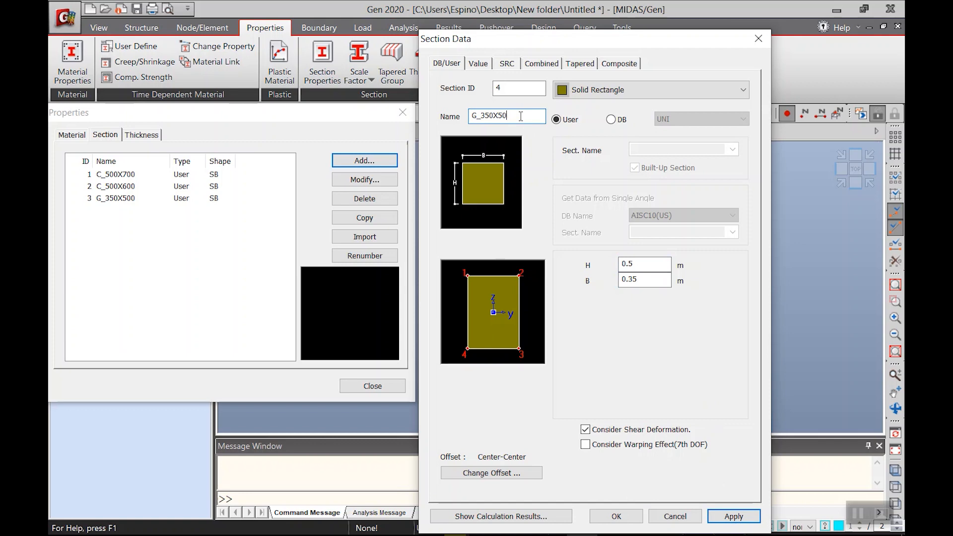
{"action": "type", "text": "4"}
{"action": "left_click", "coordinate": [628, 265]}
{"action": "type", "text": "4"}
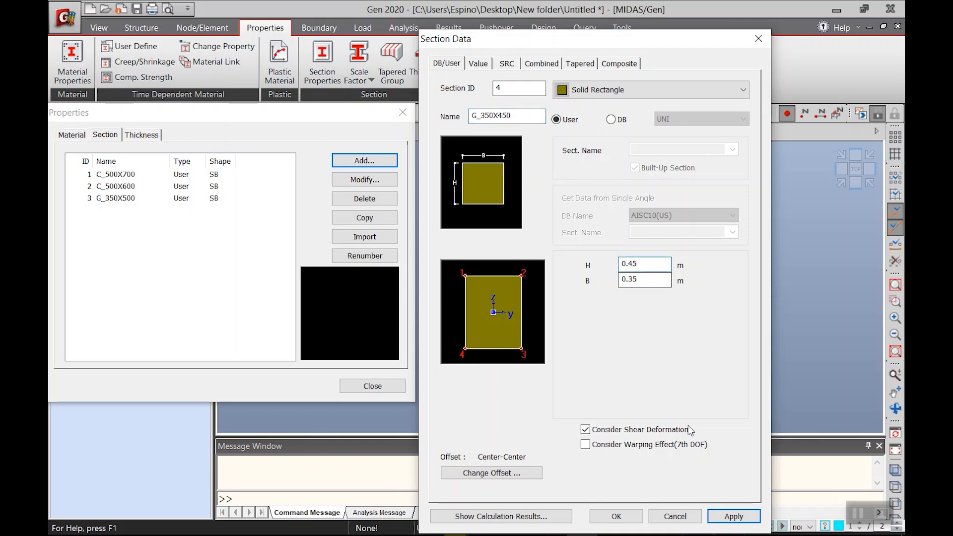
{"action": "left_click", "coordinate": [727, 517]}
Add a section named STB_300X400 with H 0.4 m and B 0.3 m, and finish the section definitions
{"action": "double_click", "coordinate": [515, 113]}
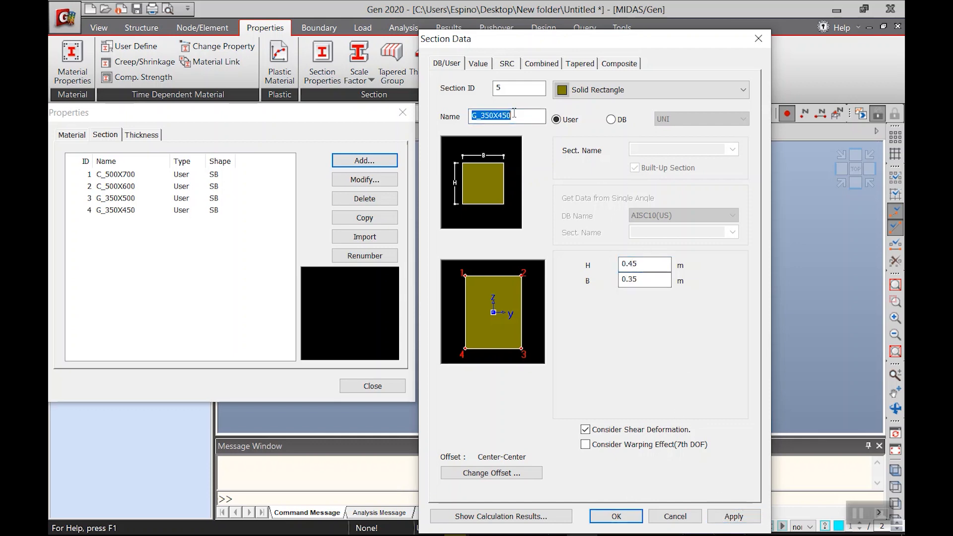
{"action": "type", "text": "STB"}
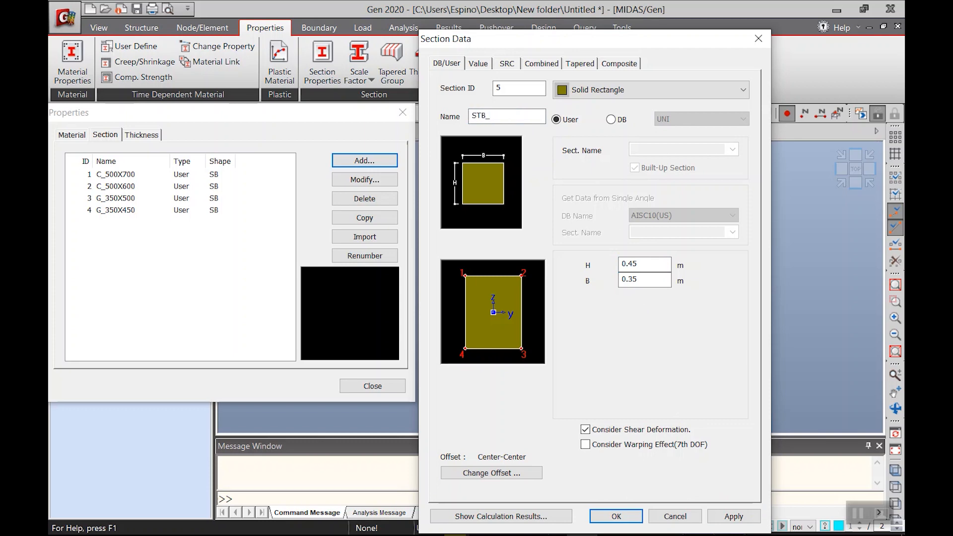
{"action": "type", "text": "_300X400"}
{"action": "left_click", "coordinate": [639, 264]}
{"action": "key", "text": "BackSpace"}
{"action": "left_click", "coordinate": [655, 281]}
{"action": "key", "text": "BackSpace"}
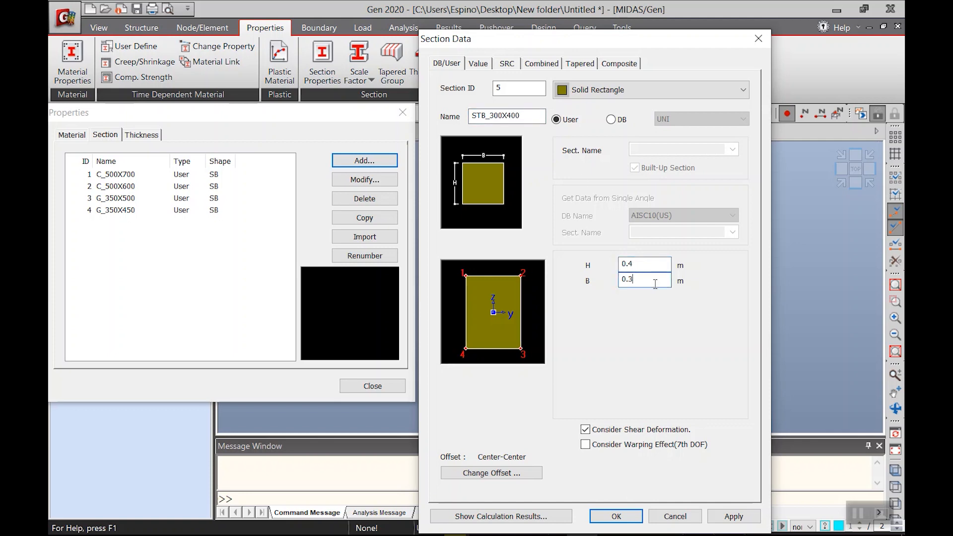
{"action": "left_click", "coordinate": [620, 517]}
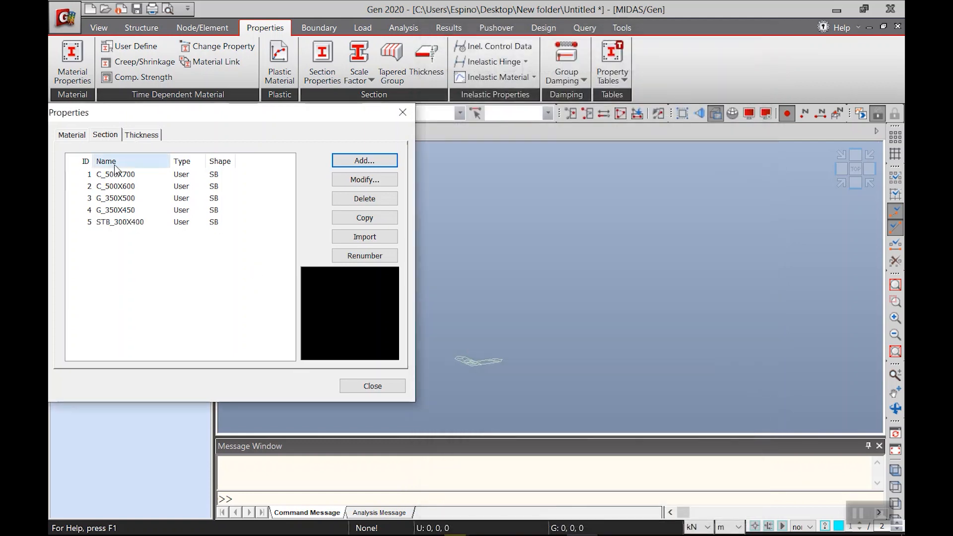
Add a plate thickness named S_125 with an in-plane and out-of-plane value of 0.125 m
{"action": "left_click", "coordinate": [142, 134]}
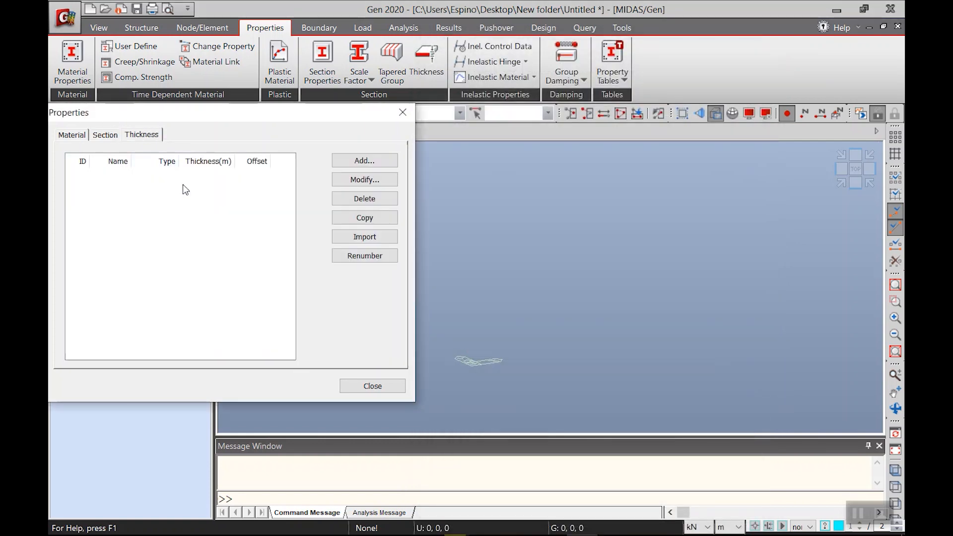
{"action": "left_click", "coordinate": [381, 163]}
{"action": "left_click", "coordinate": [658, 163]}
{"action": "type", "text": "S_125"}
{"action": "left_click", "coordinate": [599, 191]}
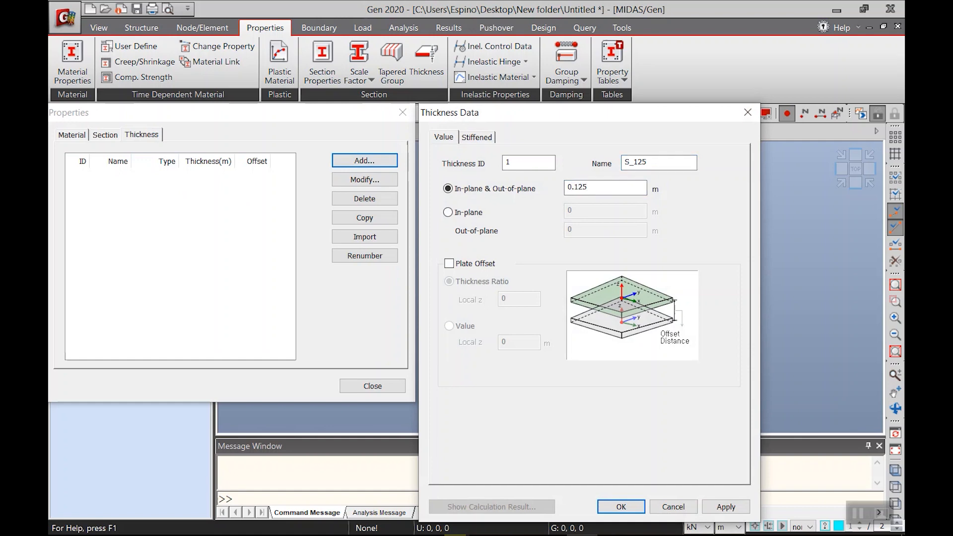
{"action": "left_click", "coordinate": [718, 508]}
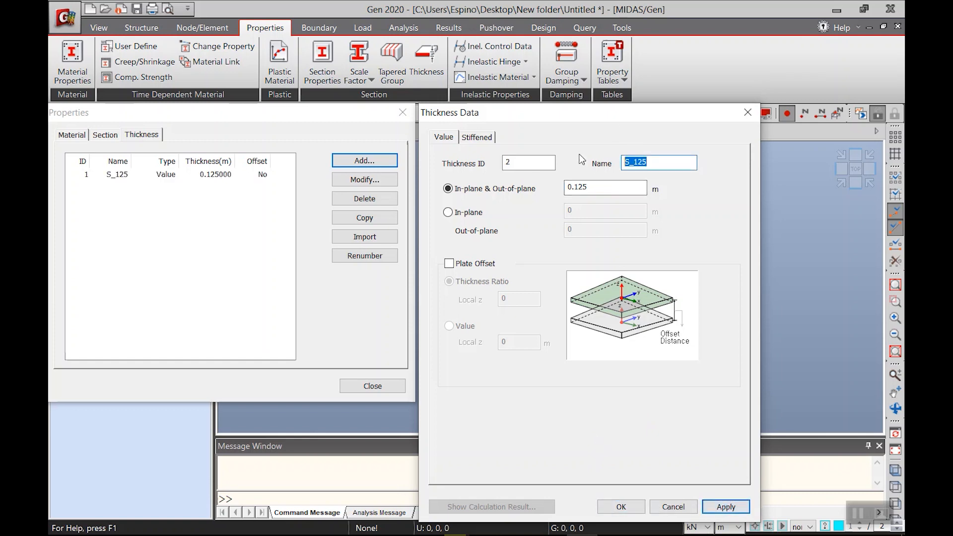
Add a thickness named W_250 with an in-plane and out-of-plane value of 0.25 m, and close the properties
{"action": "type", "text": "W_250"}
{"action": "left_click_drag", "start_coordinate": [608, 191], "coordinate": [456, 200]}
{"action": "type", "text": ".25"}
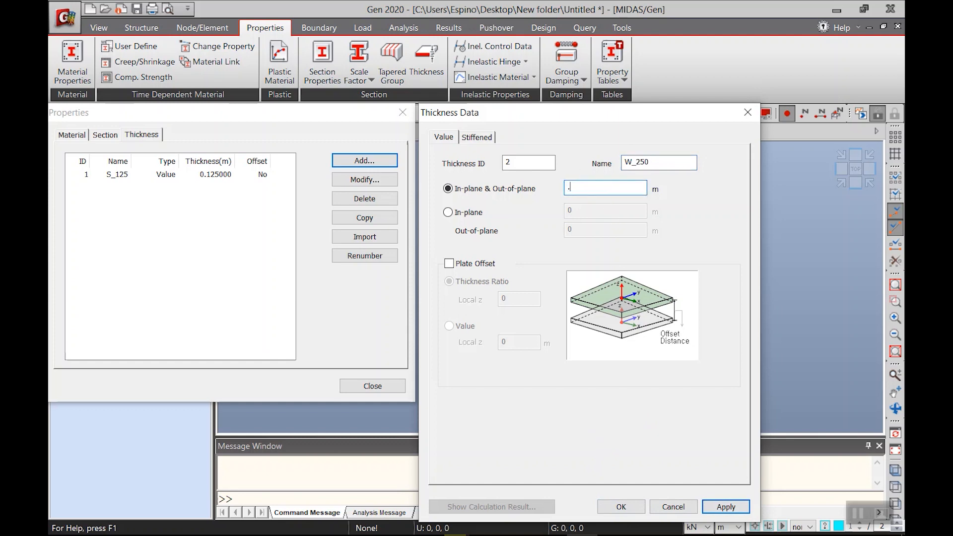
{"action": "left_click", "coordinate": [621, 507]}
{"action": "left_click", "coordinate": [373, 386]}
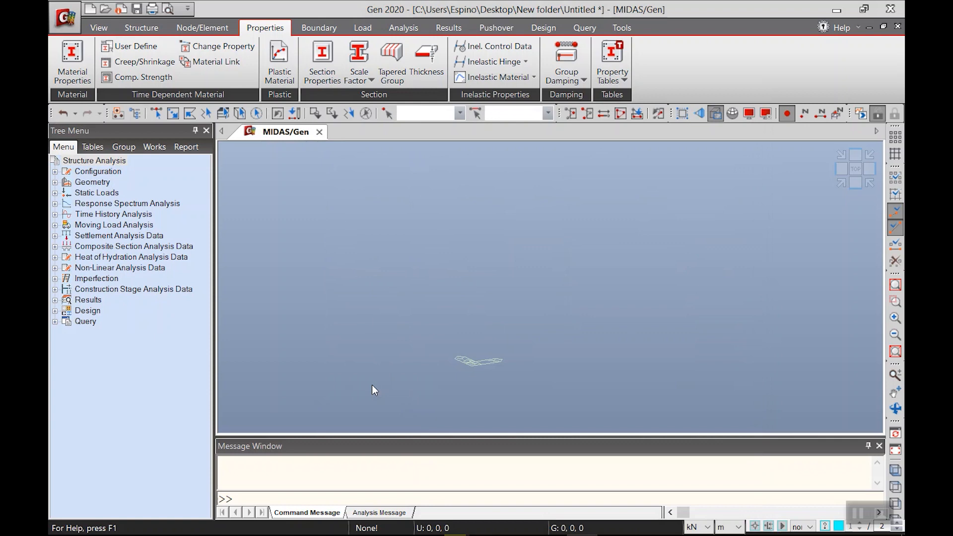
Add section stiffness scale factors of 0.7 for Iyy and Izz to the column sections C_500X700 and C_500X600
{"action": "left_click", "coordinate": [365, 64]}
{"action": "left_click_drag", "start_coordinate": [368, 95], "coordinate": [310, 157]}
{"action": "left_click", "coordinate": [284, 255]}
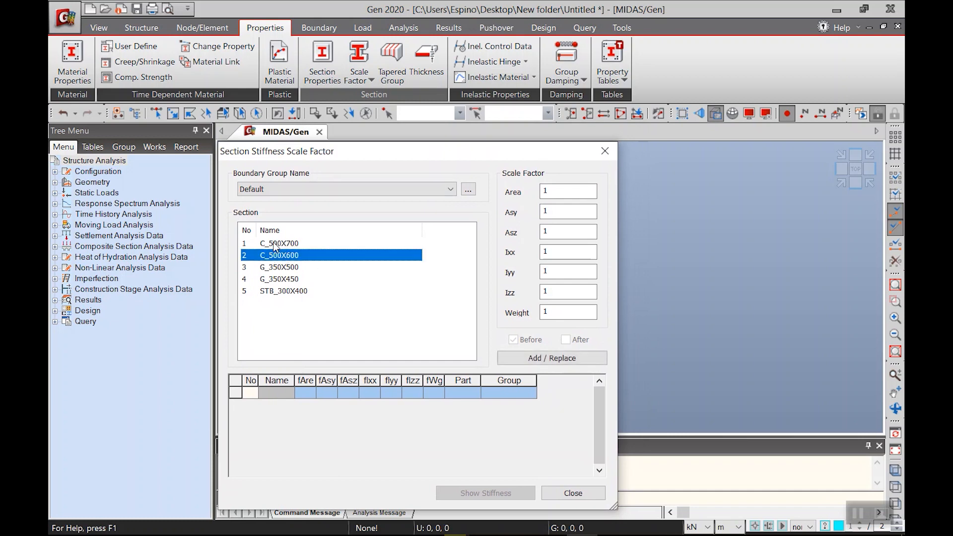
{"action": "left_click", "coordinate": [276, 243], "text": "shift"}
{"action": "double_click", "coordinate": [547, 272]}
{"action": "type", "text": "0.7"}
{"action": "double_click", "coordinate": [553, 292]}
{"action": "type", "text": "0."}
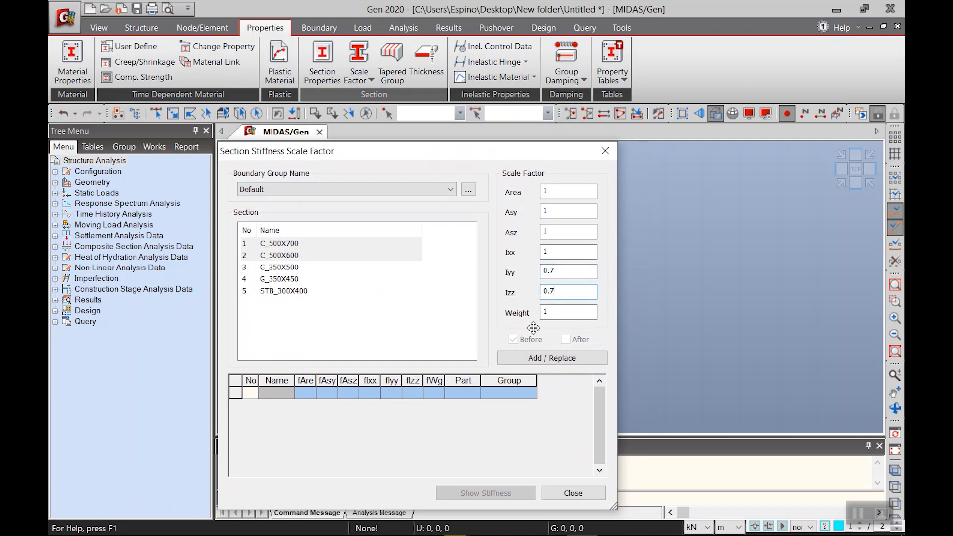
{"action": "left_click", "coordinate": [544, 358]}
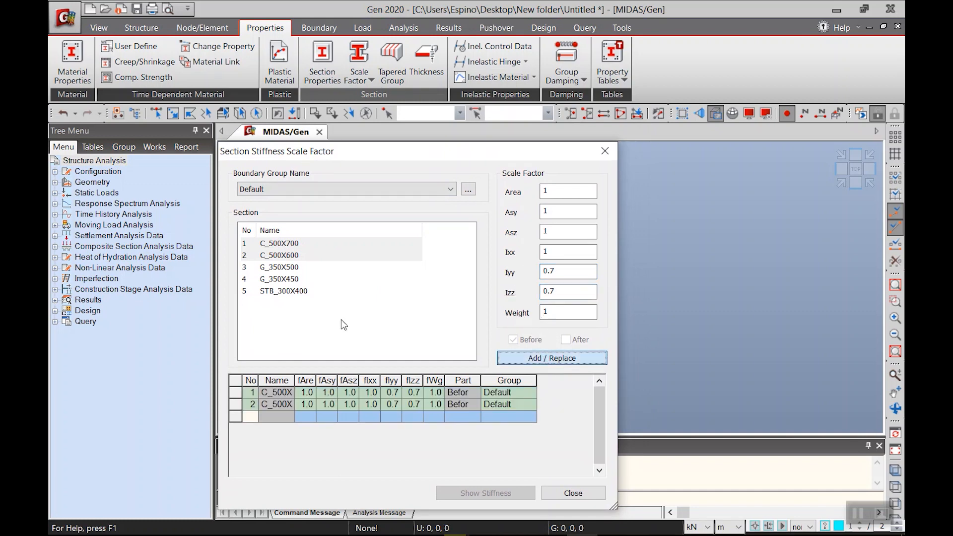
Add Iyy and Izz scale factors of 0.35 to sections G_350X500, G_350X450 and STB_300X400, and finish the scale factors
{"action": "left_click_drag", "start_coordinate": [266, 271], "coordinate": [278, 293]}
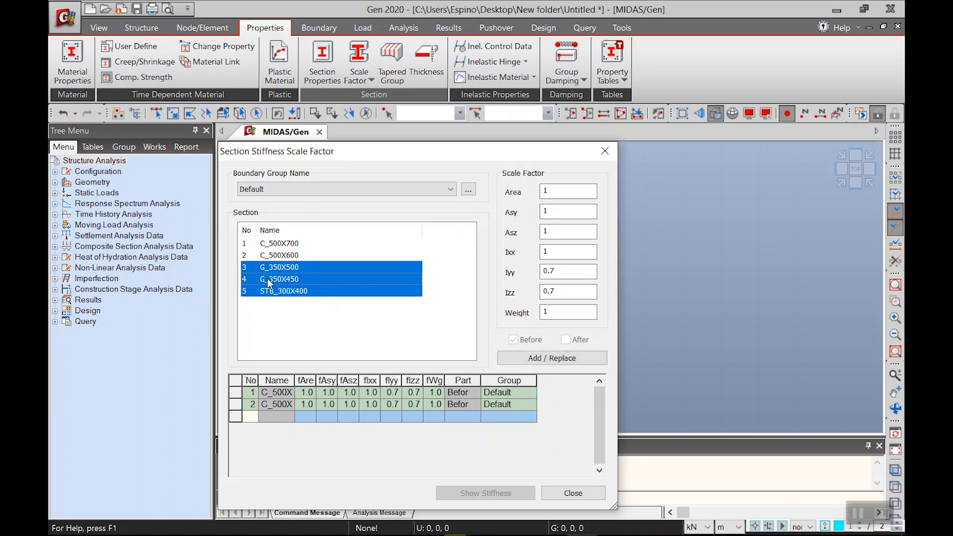
{"action": "left_click", "coordinate": [563, 269]}
{"action": "type", "text": "5"}
{"action": "key", "text": "Tab"}
{"action": "type", "text": "0"}
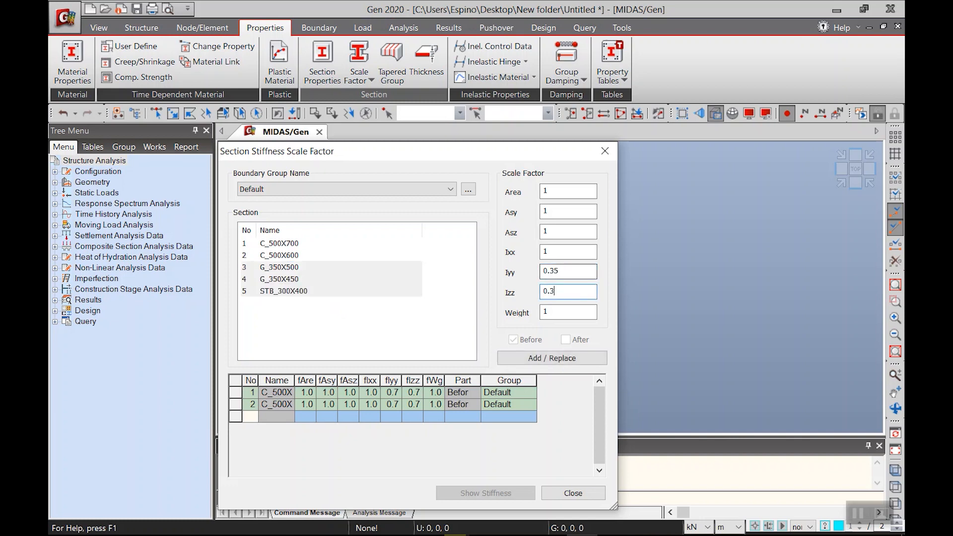
{"action": "type", "text": ".35"}
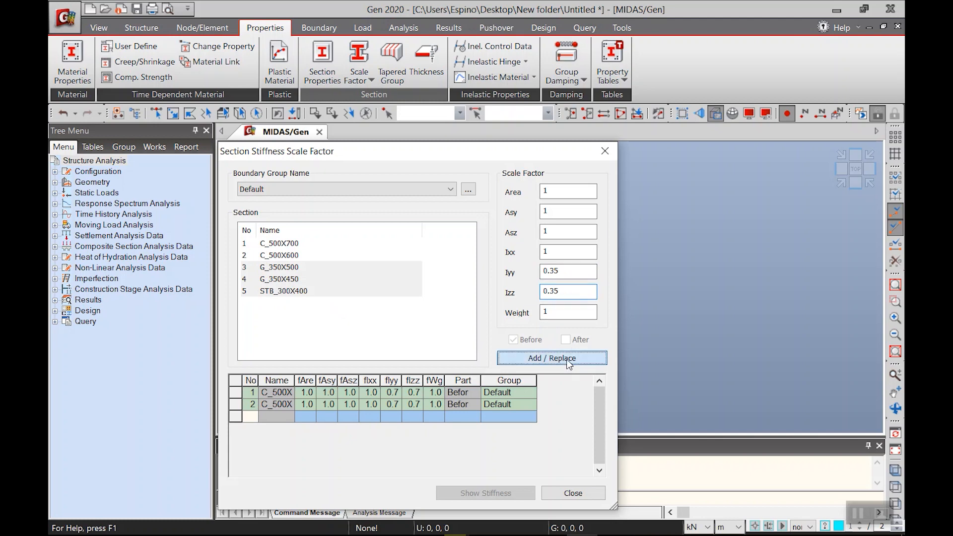
{"action": "left_click", "coordinate": [552, 358]}
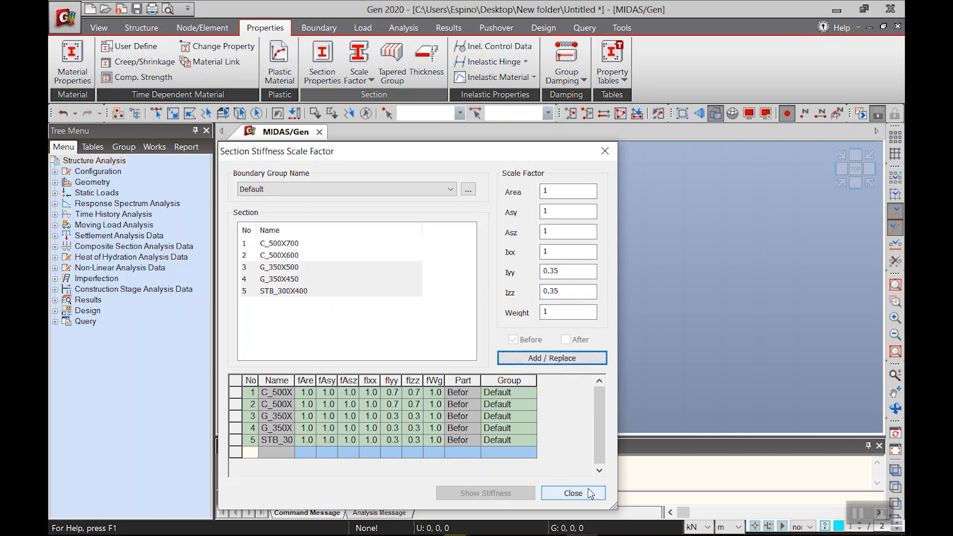
{"action": "left_click", "coordinate": [573, 493]}
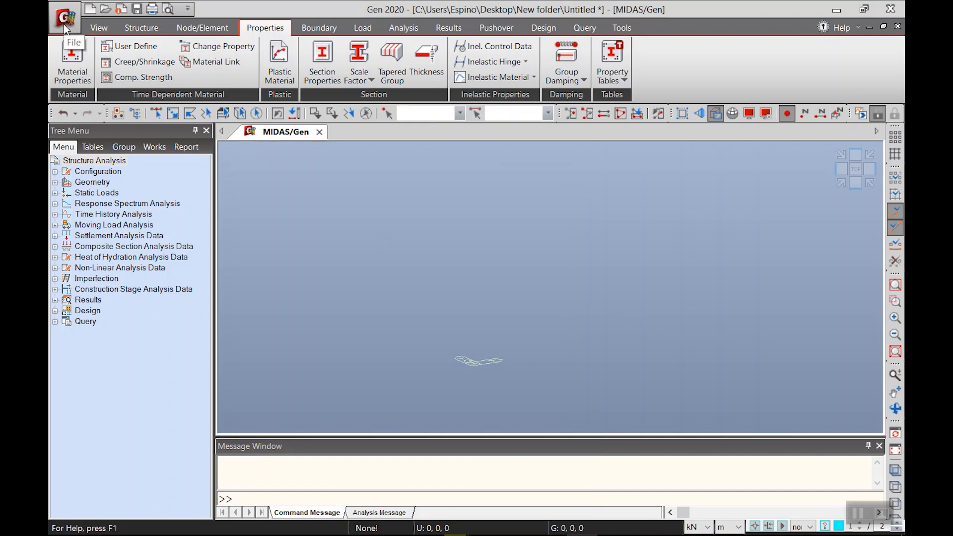
Set the length unit to mm and load STRUCTURAL PLAN.dxf for an AutoCAD DXF import
{"action": "left_click", "coordinate": [739, 527]}
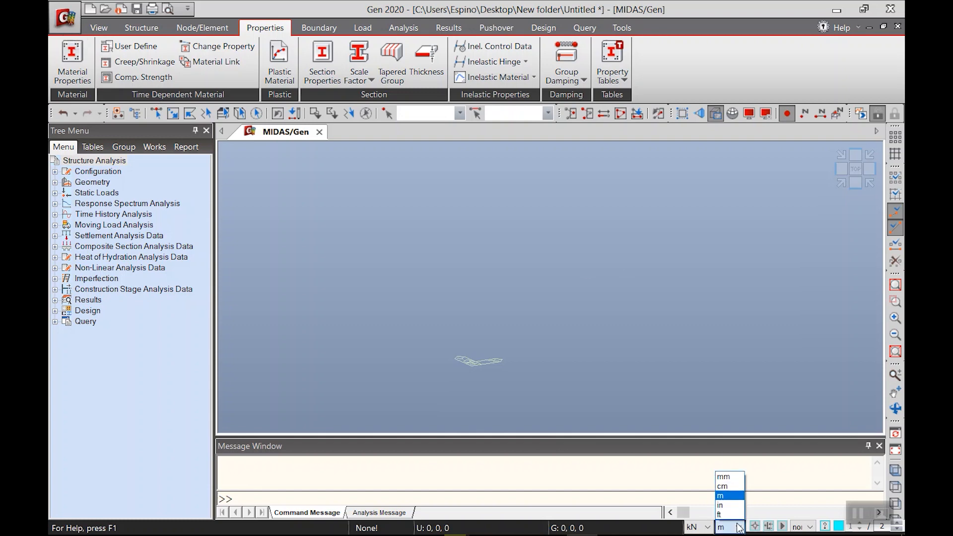
{"action": "left_click", "coordinate": [739, 479]}
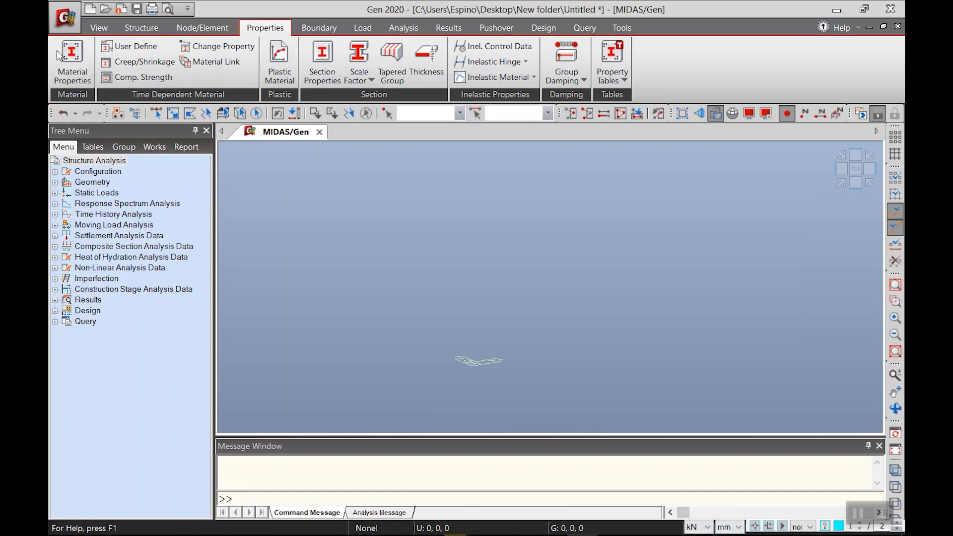
{"action": "left_click", "coordinate": [65, 18]}
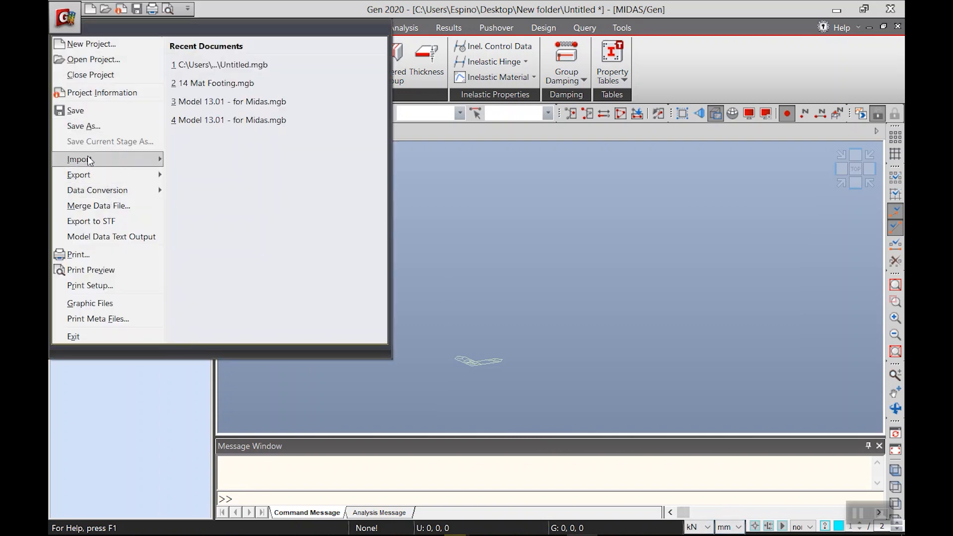
{"action": "mouse_move", "coordinate": [153, 164]}
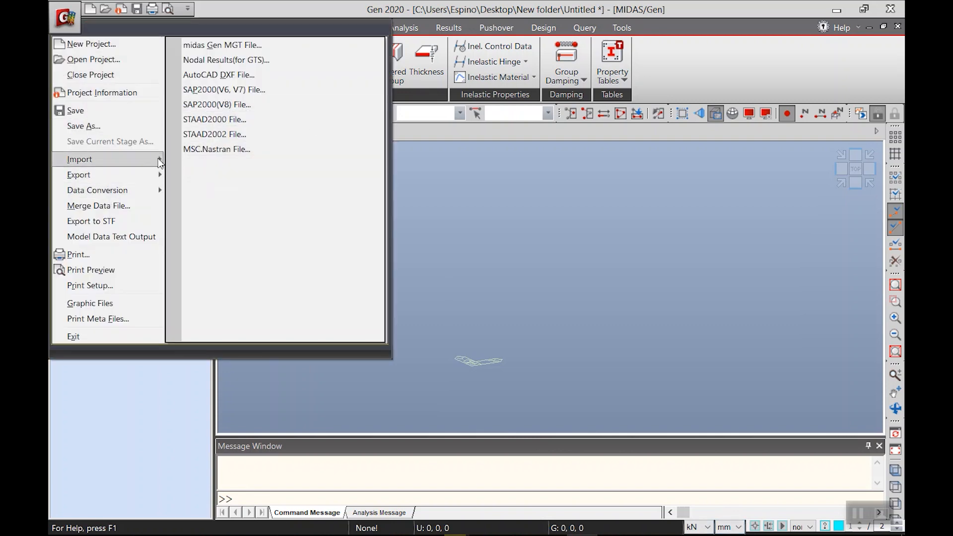
{"action": "left_click", "coordinate": [236, 74]}
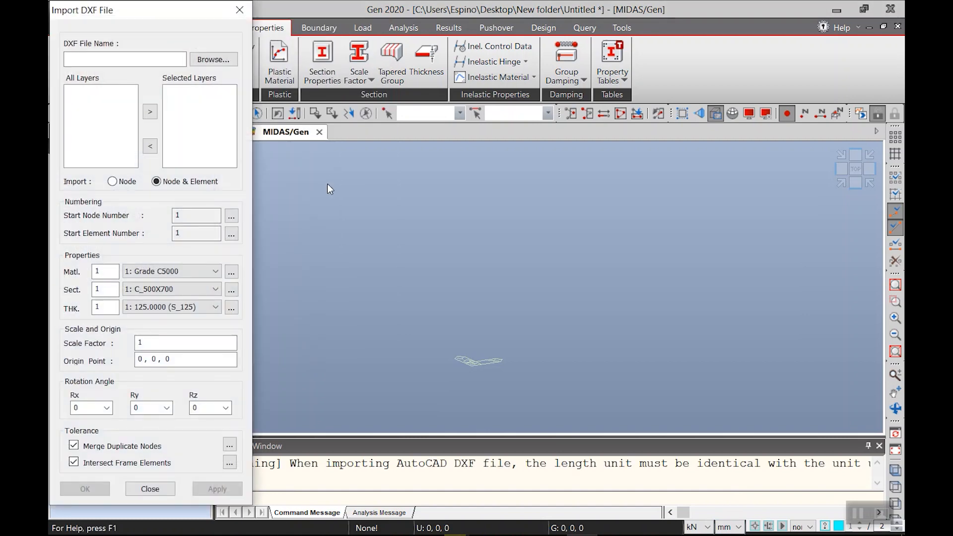
{"action": "left_click", "coordinate": [214, 60]}
{"action": "left_click", "coordinate": [301, 124]}
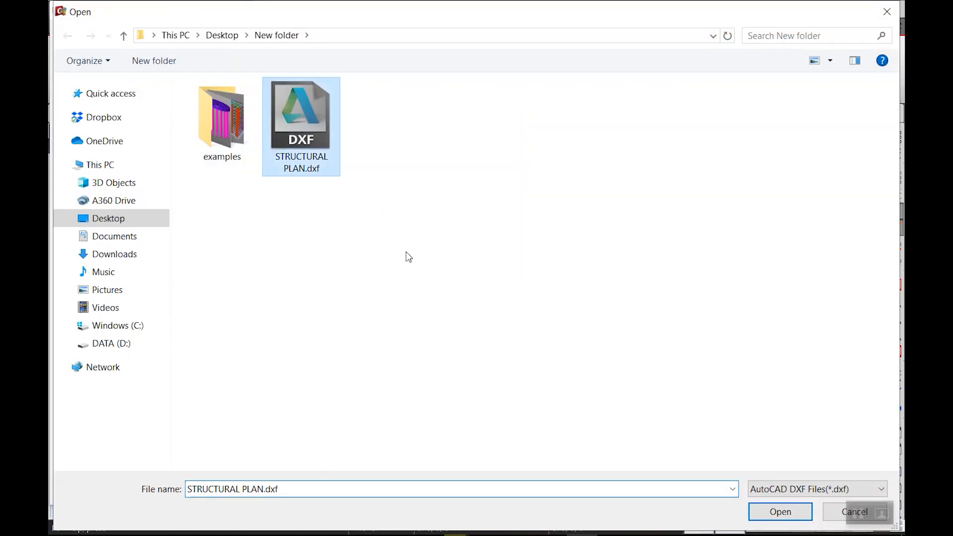
{"action": "left_click", "coordinate": [781, 511]}
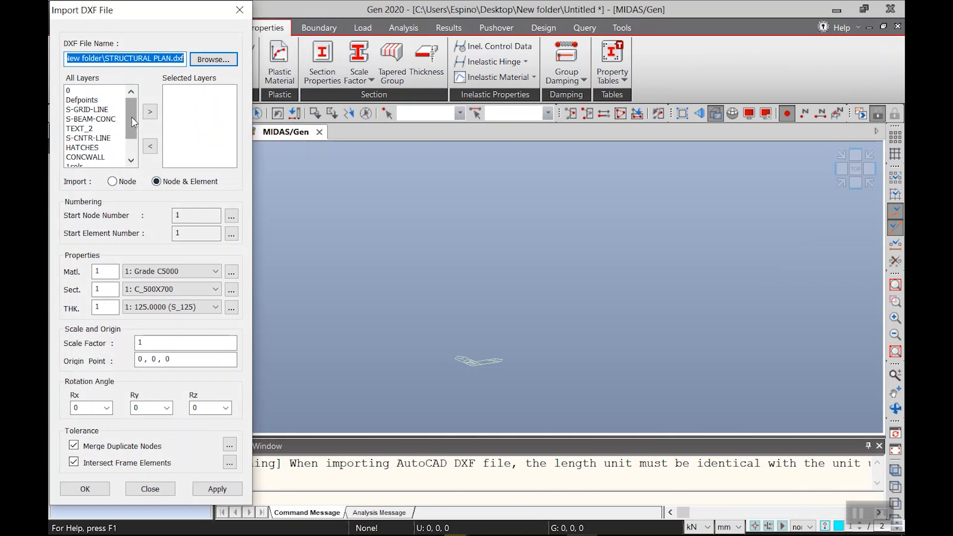
Choose MIDAS LAYER as the layer to import and assign section G_350X500 to the imported elements
{"action": "left_click_drag", "start_coordinate": [134, 122], "coordinate": [135, 138]}
{"action": "left_click", "coordinate": [95, 156]}
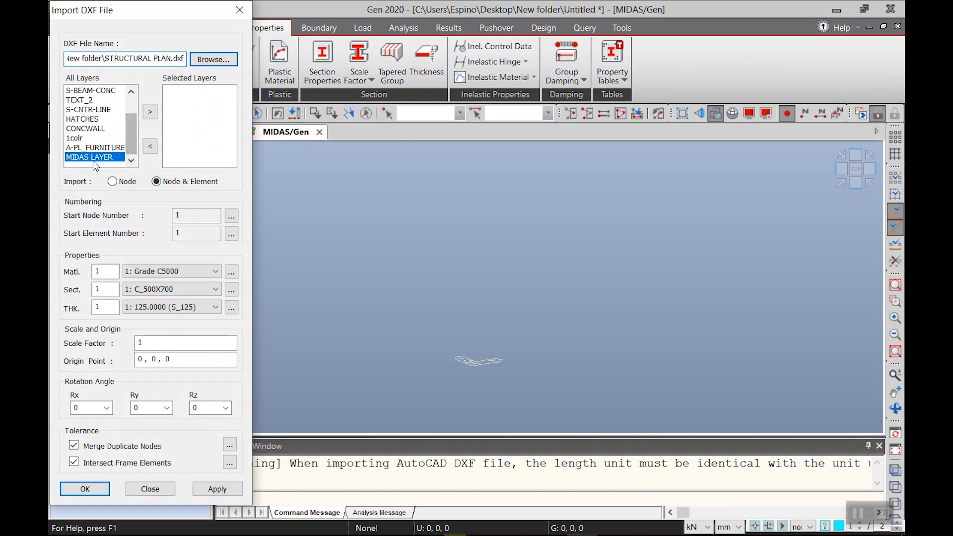
{"action": "left_click", "coordinate": [149, 112]}
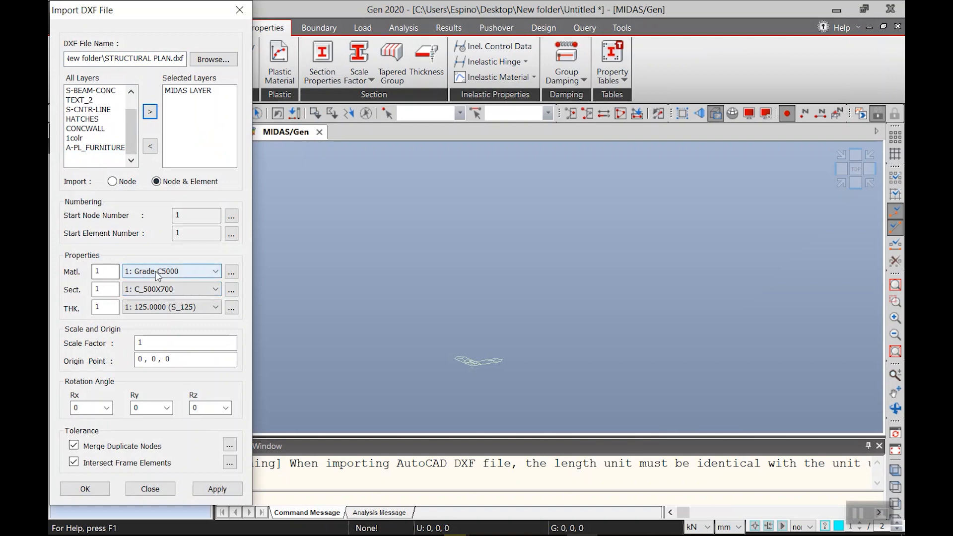
{"action": "left_click", "coordinate": [171, 292]}
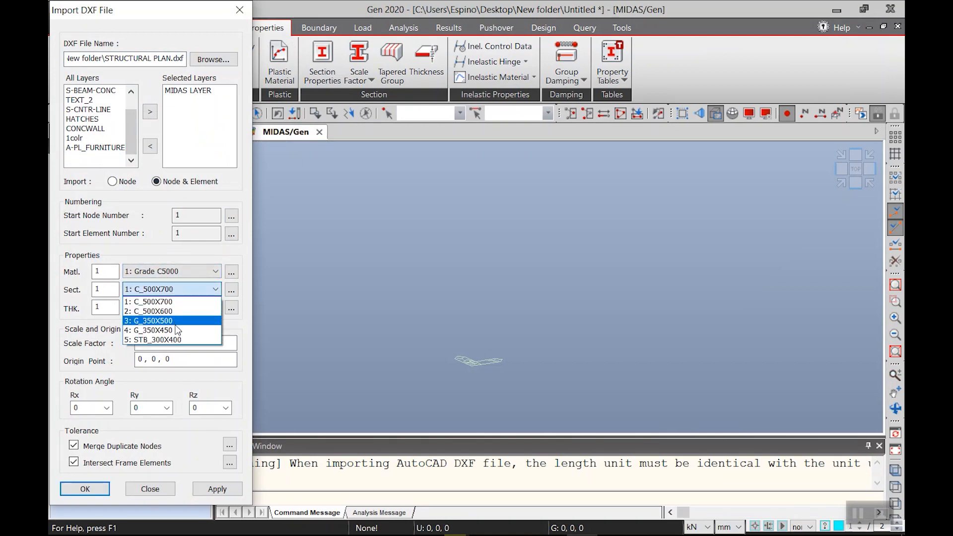
{"action": "left_click", "coordinate": [175, 324]}
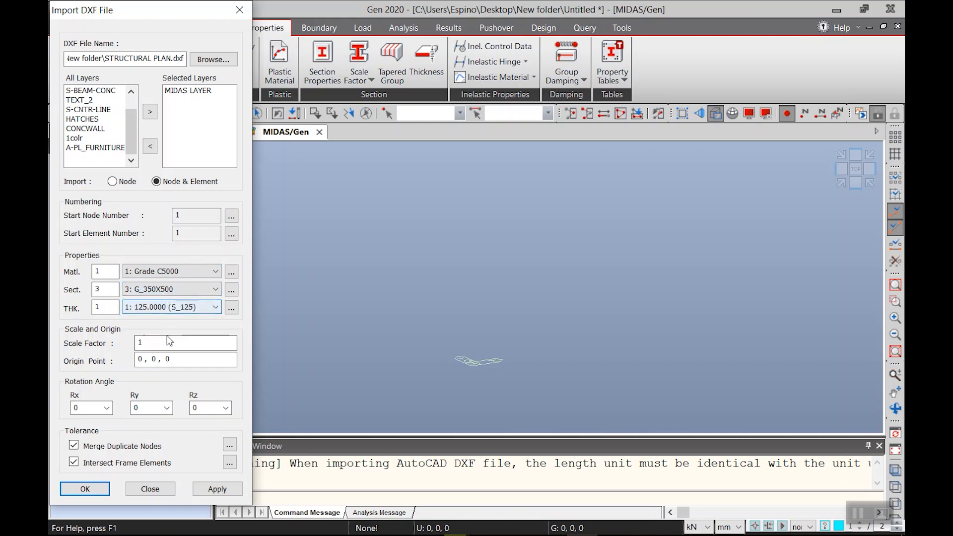
Set the import origin point to 0, 0, 3200 and import the DXF framing
{"action": "left_click", "coordinate": [164, 359]}
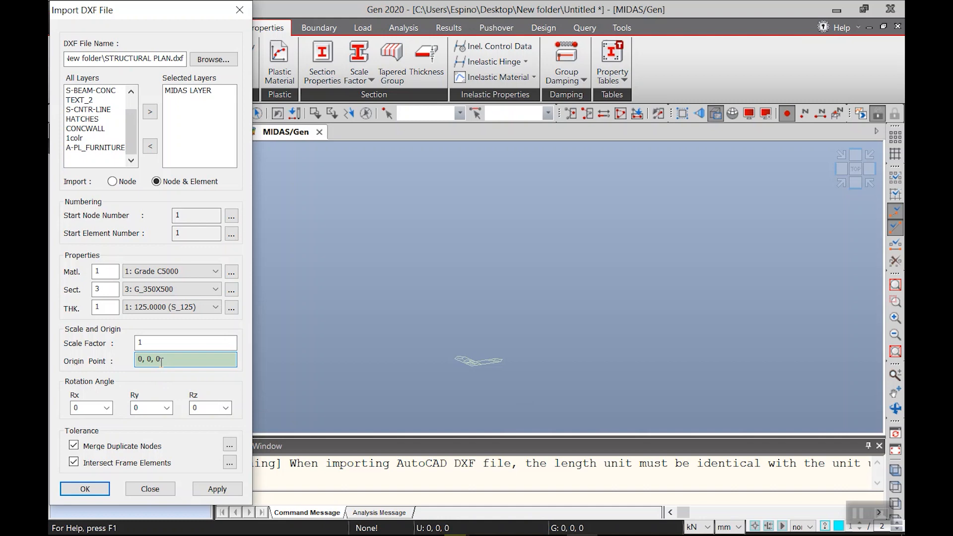
{"action": "left_click", "coordinate": [161, 363]}
{"action": "key", "text": "BackSpace"}
{"action": "type", "text": "3200"}
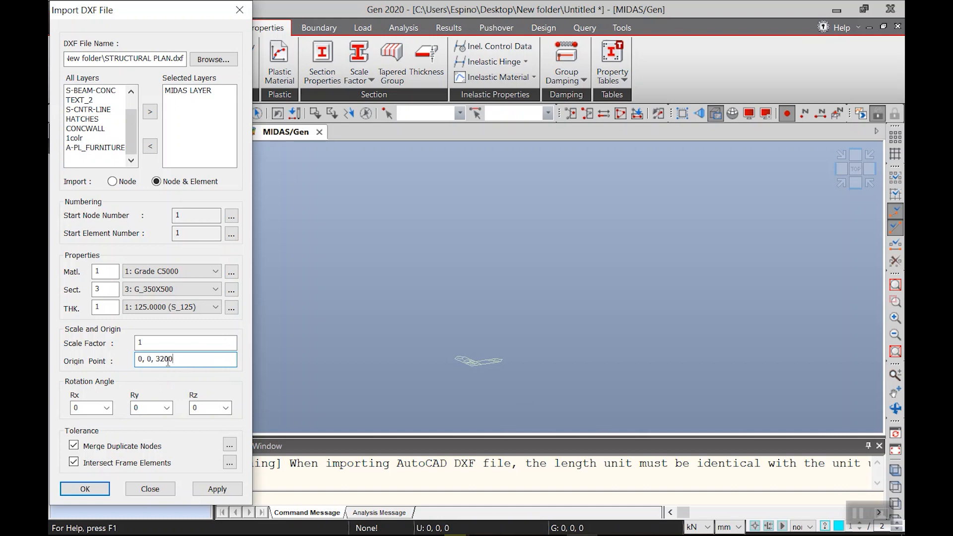
{"action": "left_click", "coordinate": [91, 488]}
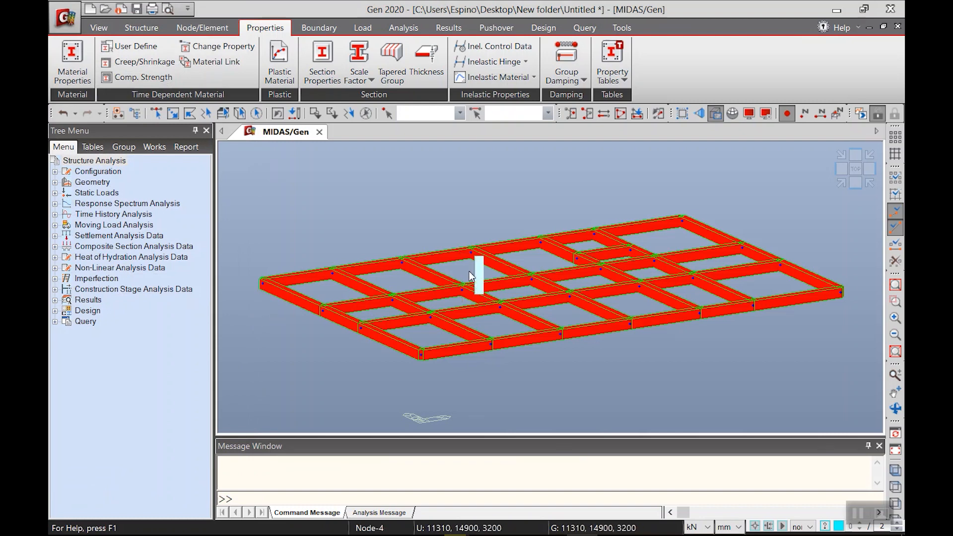
Turn off the solid section display and assign section G_350X450 to all interior beams of the floor framing
{"action": "mouse_move", "coordinate": [469, 271]}
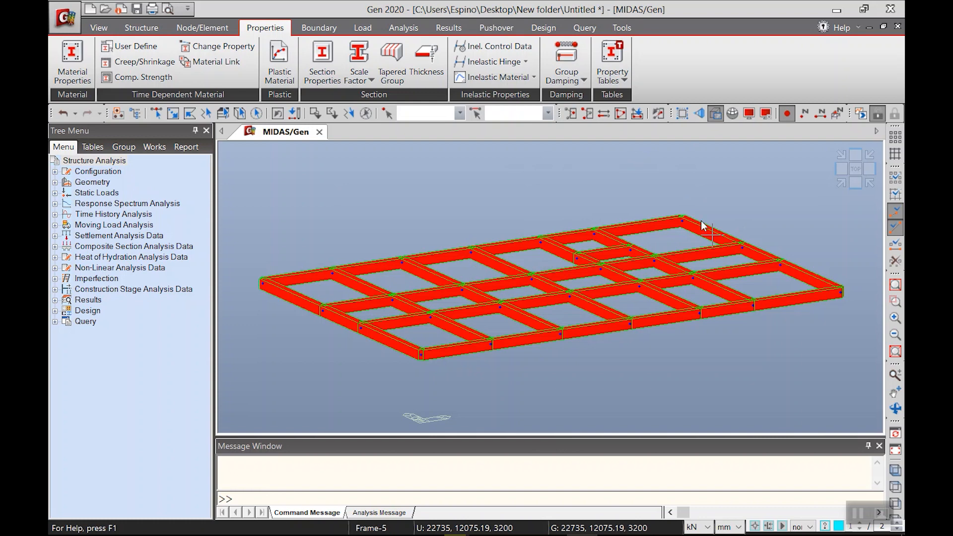
{"action": "left_click", "coordinate": [715, 114]}
{"action": "left_click", "coordinate": [856, 169]}
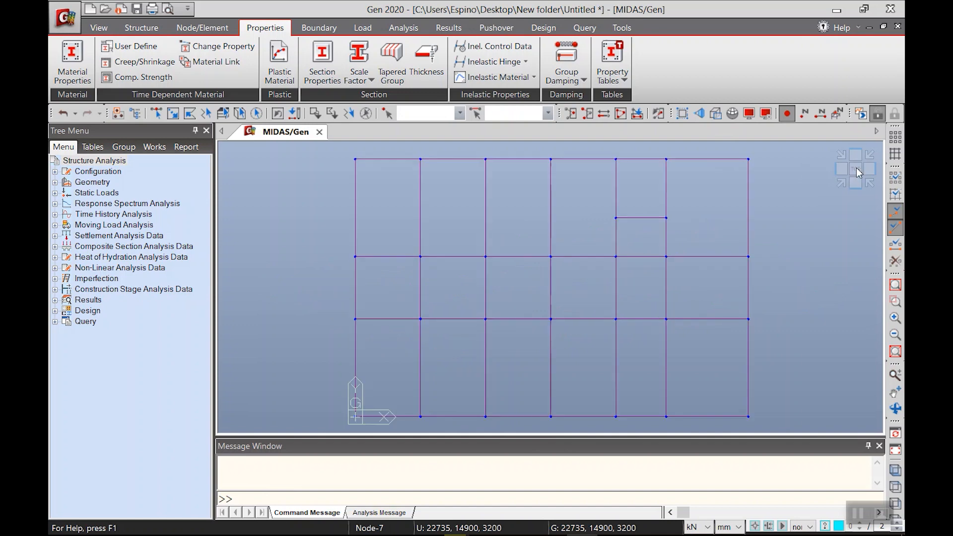
{"action": "left_click", "coordinate": [154, 148]}
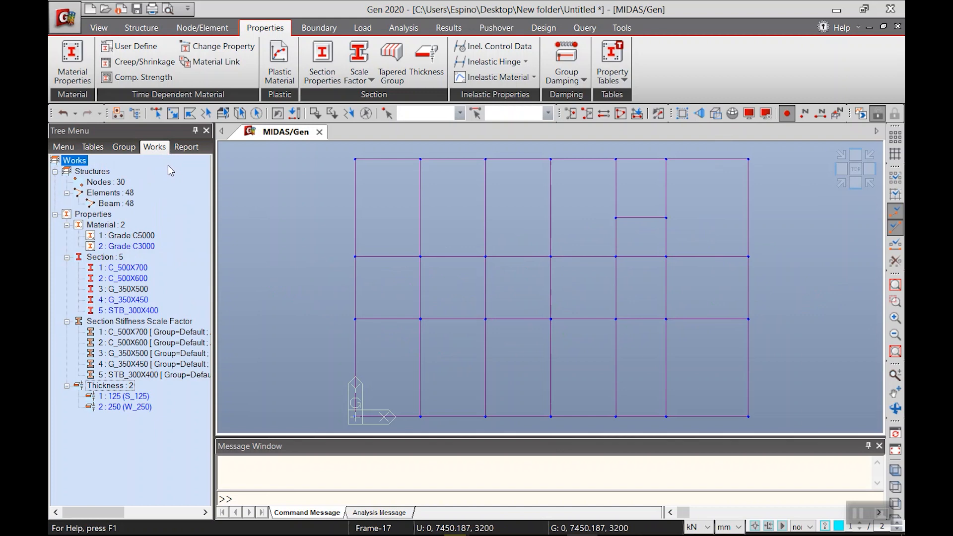
{"action": "left_click", "coordinate": [156, 113]}
{"action": "left_click_drag", "start_coordinate": [695, 368], "coordinate": [550, 286]}
{"action": "left_click_drag", "start_coordinate": [396, 214], "coordinate": [396, 215]}
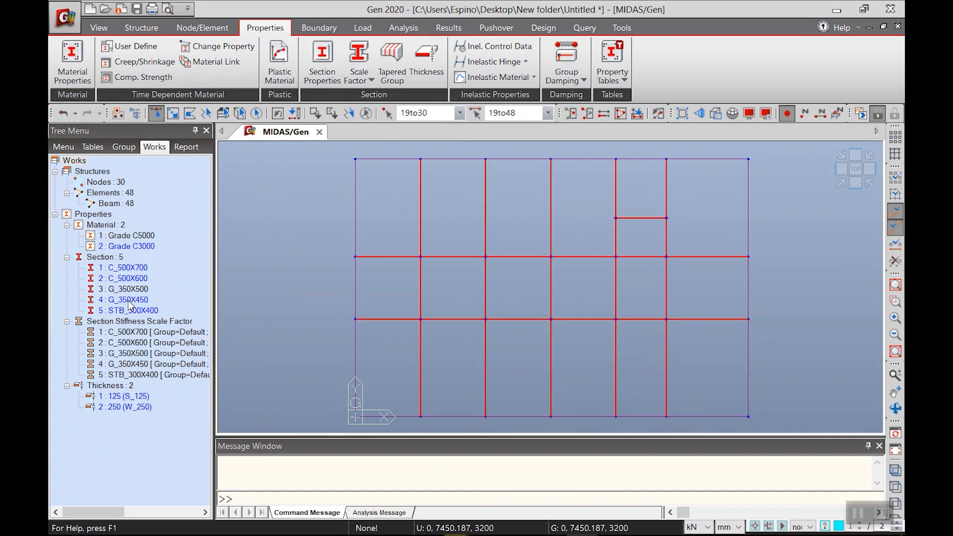
{"action": "left_click_drag", "start_coordinate": [128, 301], "coordinate": [312, 241]}
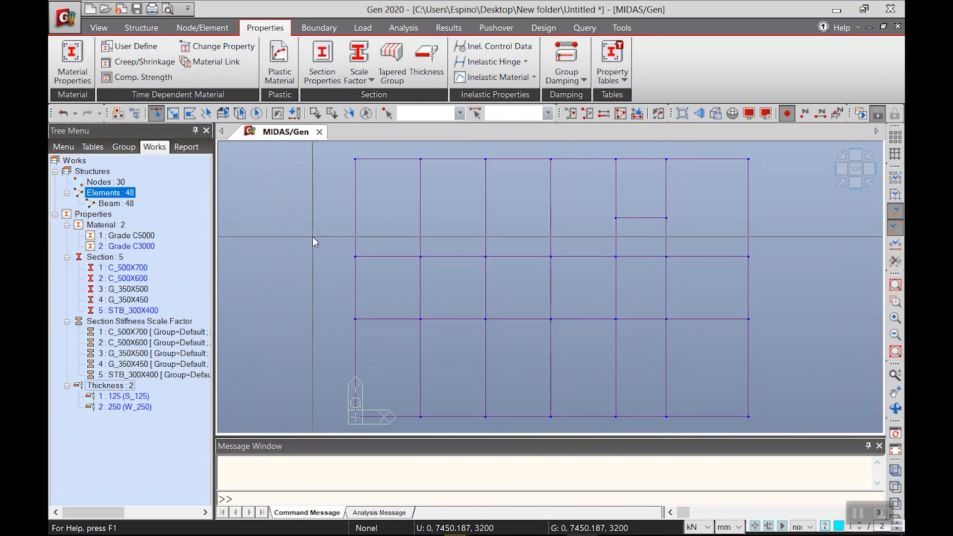
Assign section STB_300X400 to the short secondary beam in the upper bay of the floor plan
{"action": "left_click_drag", "start_coordinate": [579, 213], "coordinate": [700, 234]}
{"action": "left_click", "coordinate": [130, 311]}
{"action": "left_click_drag", "start_coordinate": [130, 311], "coordinate": [235, 231]}
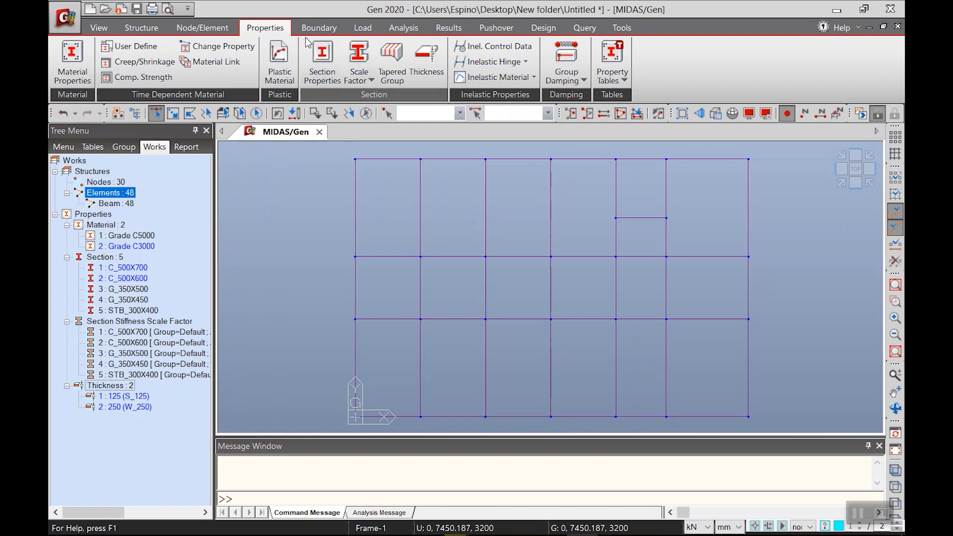
Set up a node-to-line element extrusion with Reverse I-J enabled, section C_500X700 and a beta angle of 90 degrees
{"action": "left_click", "coordinate": [211, 28]}
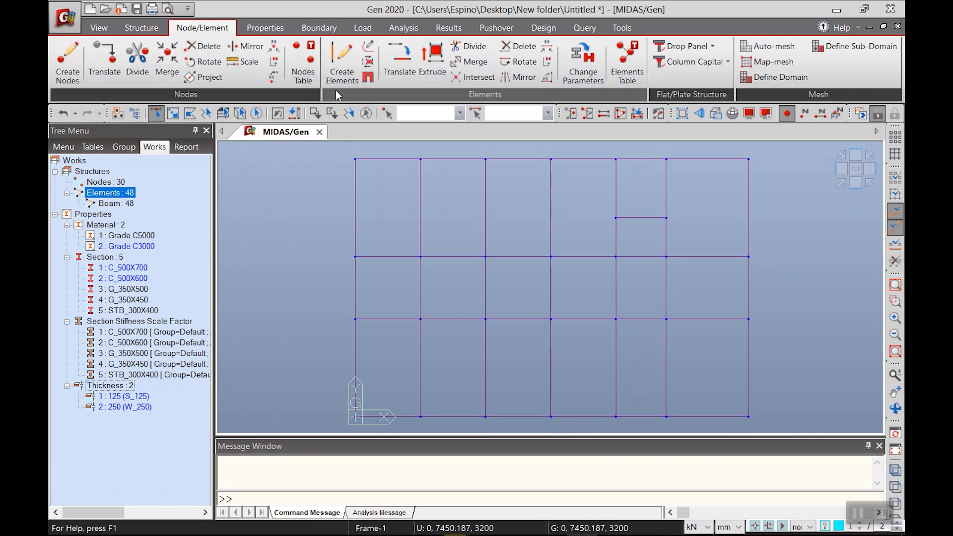
{"action": "left_click", "coordinate": [432, 67]}
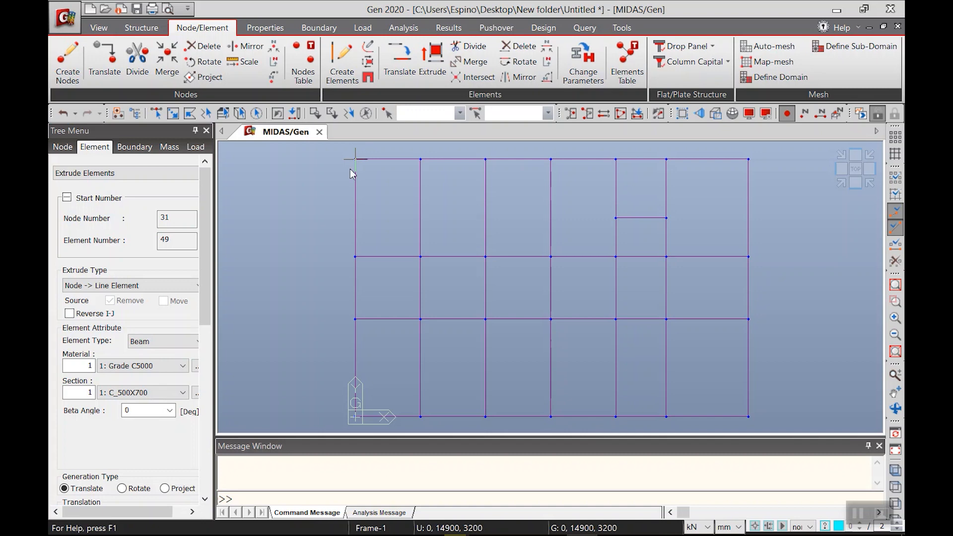
{"action": "left_click", "coordinate": [85, 315]}
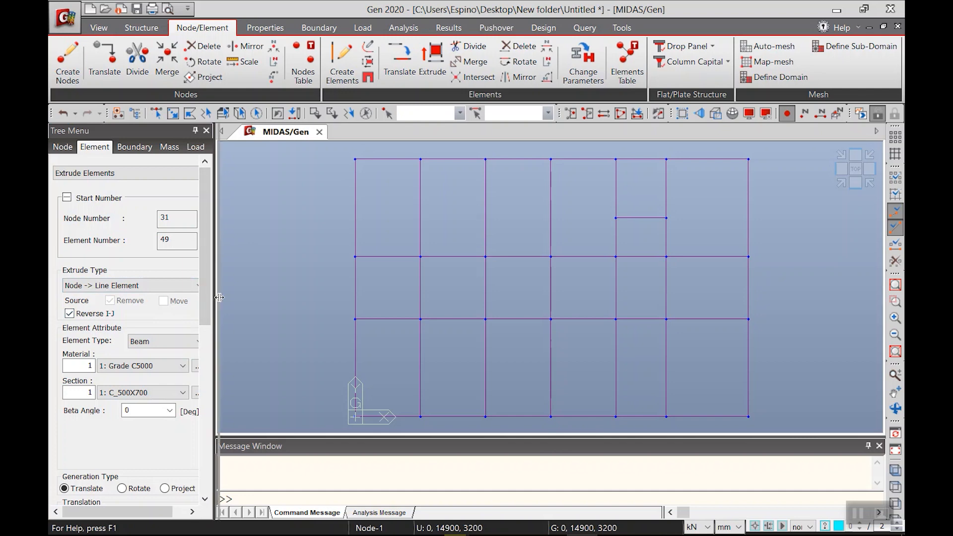
{"action": "left_click_drag", "start_coordinate": [210, 295], "coordinate": [214, 295]}
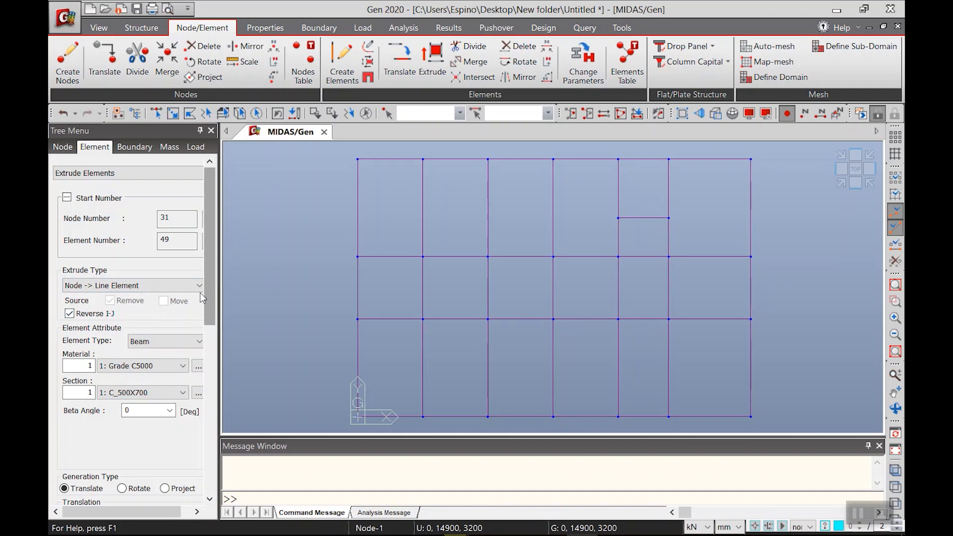
{"action": "left_click", "coordinate": [143, 407]}
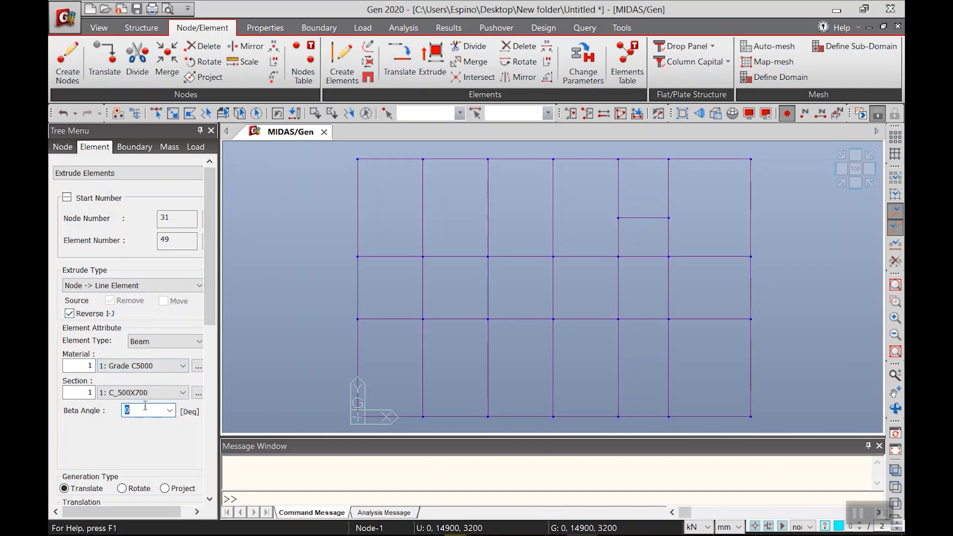
{"action": "left_click", "coordinate": [135, 395]}
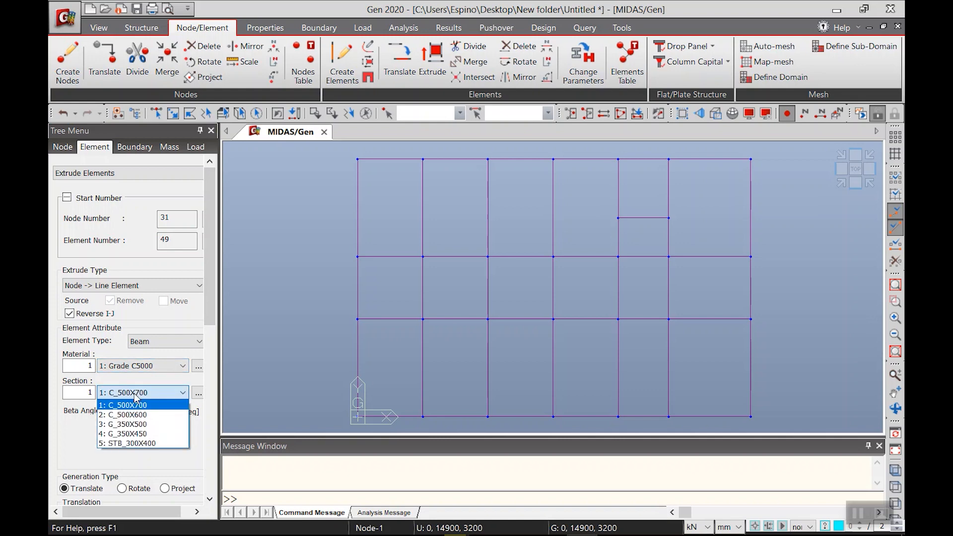
{"action": "left_click", "coordinate": [135, 405]}
{"action": "left_click", "coordinate": [140, 410]}
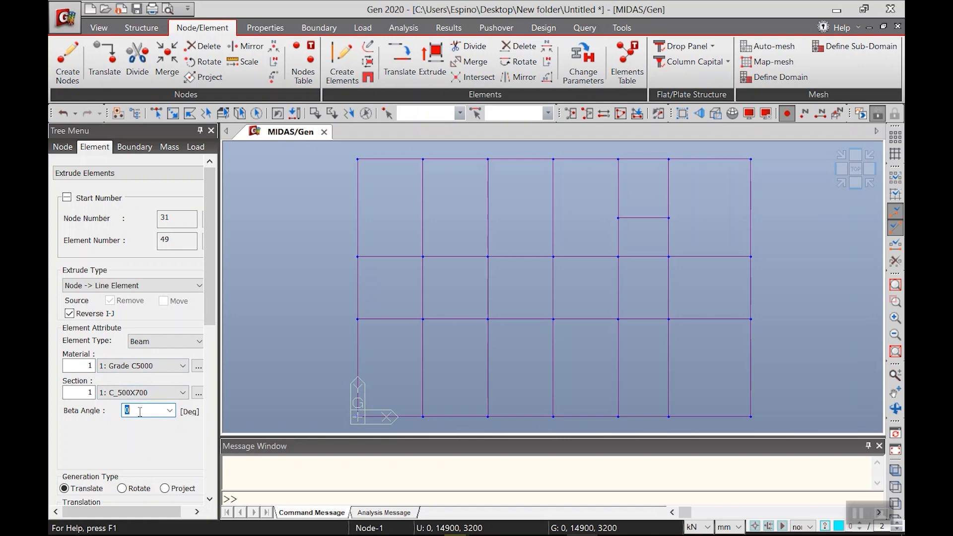
{"action": "type", "text": "9"}
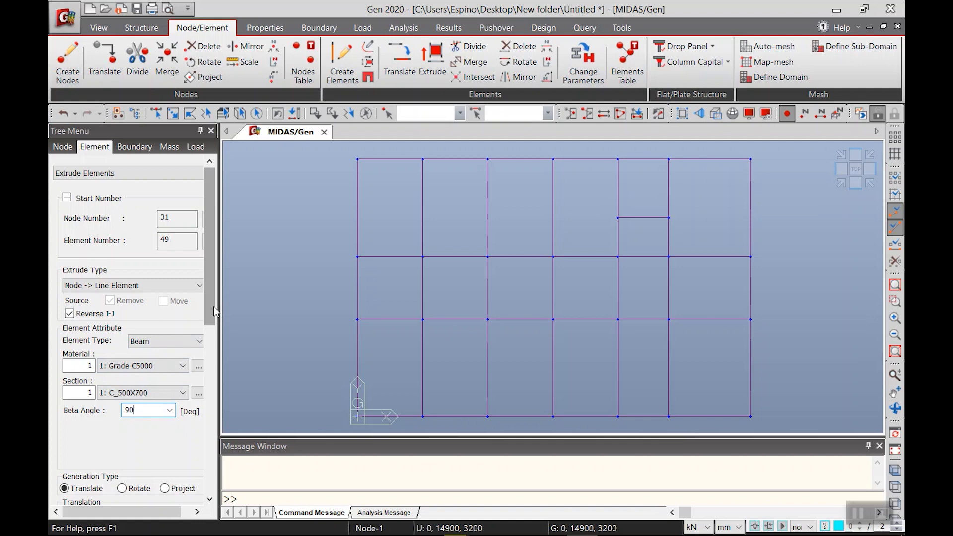
Switch the length unit to m and set the equal-distance translation to 0, 0, -3.2
{"action": "left_click_drag", "start_coordinate": [214, 306], "coordinate": [185, 336]}
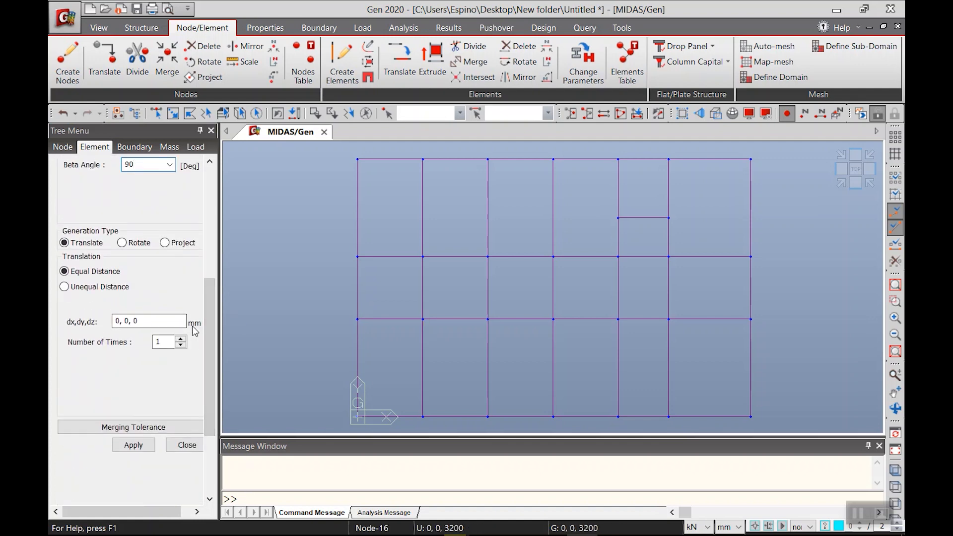
{"action": "left_click", "coordinate": [730, 528]}
{"action": "left_click", "coordinate": [728, 476]}
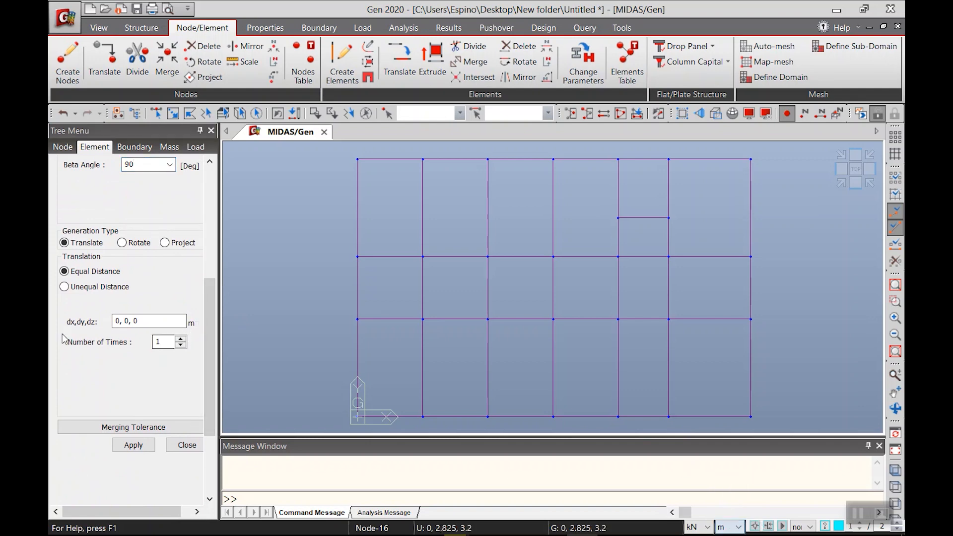
{"action": "left_click", "coordinate": [158, 323]}
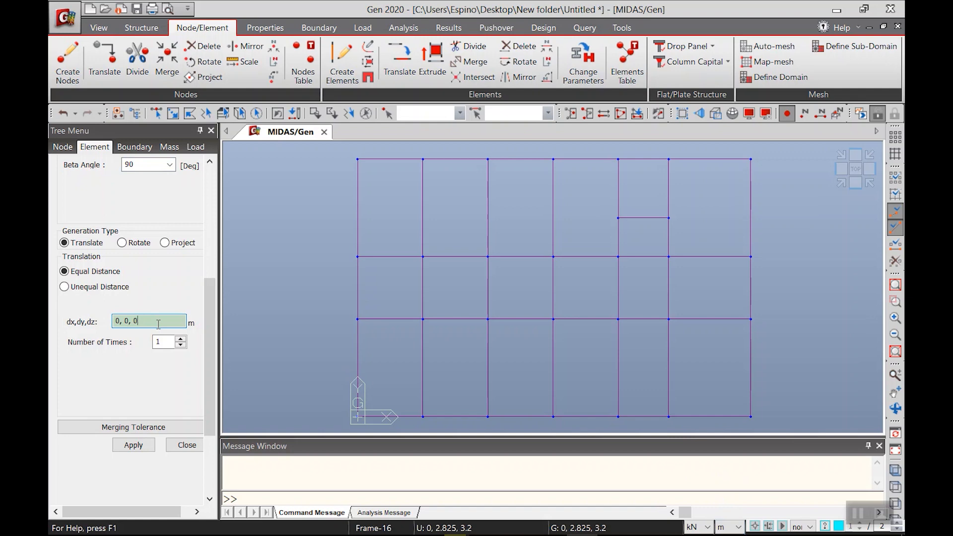
{"action": "key", "text": "BackSpace"}
{"action": "type", "text": "-3.2"}
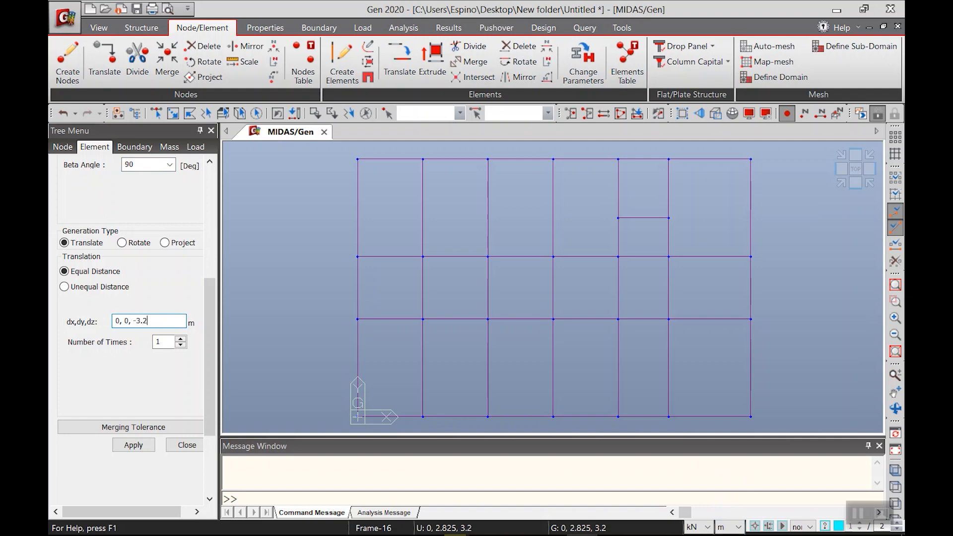
{"action": "left_click", "coordinate": [133, 445]}
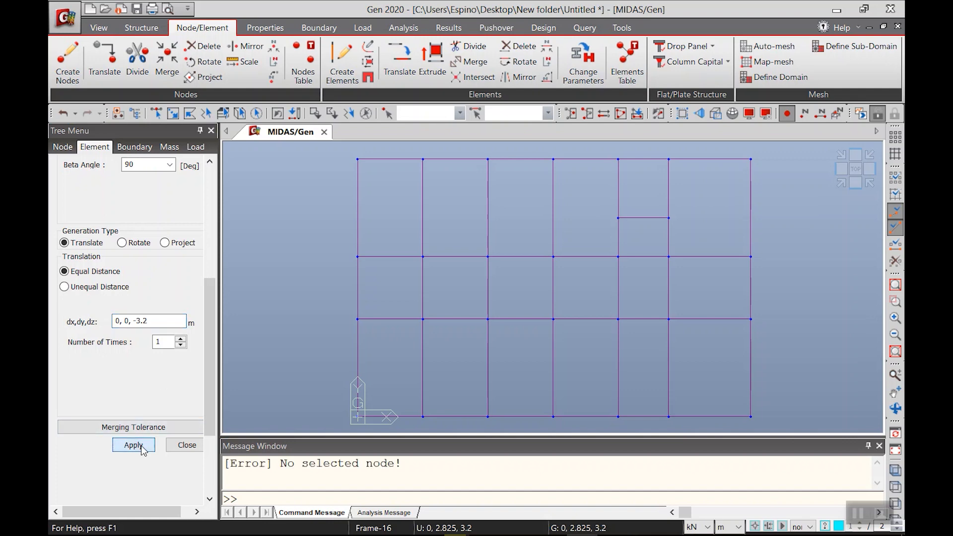
Select all nodes on the XY plane at Z 3.2 m, exclude the short secondary beam's nodes, and extrude the columns downward
{"action": "left_click", "coordinate": [223, 114]}
{"action": "left_click", "coordinate": [256, 216]}
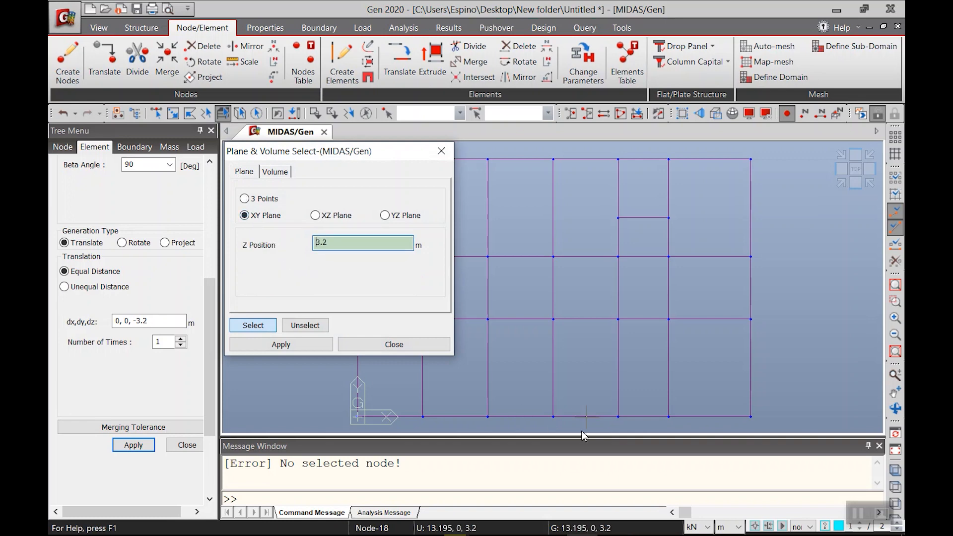
{"action": "left_click", "coordinate": [752, 417]}
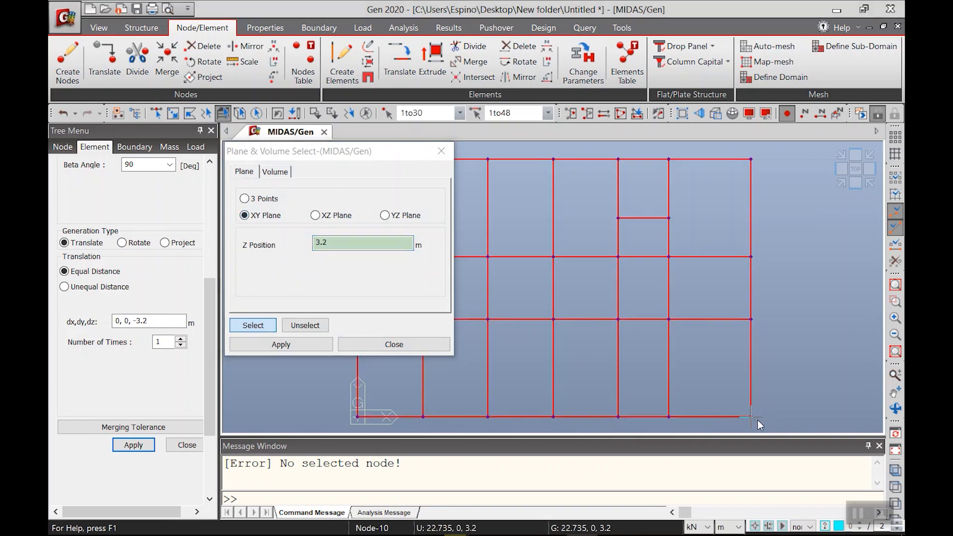
{"action": "left_click", "coordinate": [393, 344]}
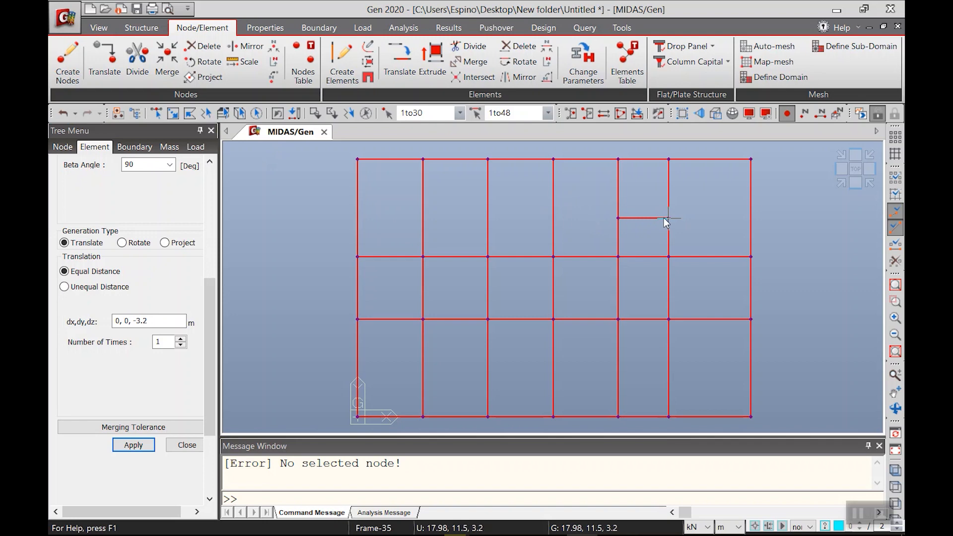
{"action": "left_click", "coordinate": [156, 113]}
{"action": "left_click_drag", "start_coordinate": [600, 206], "coordinate": [684, 228]}
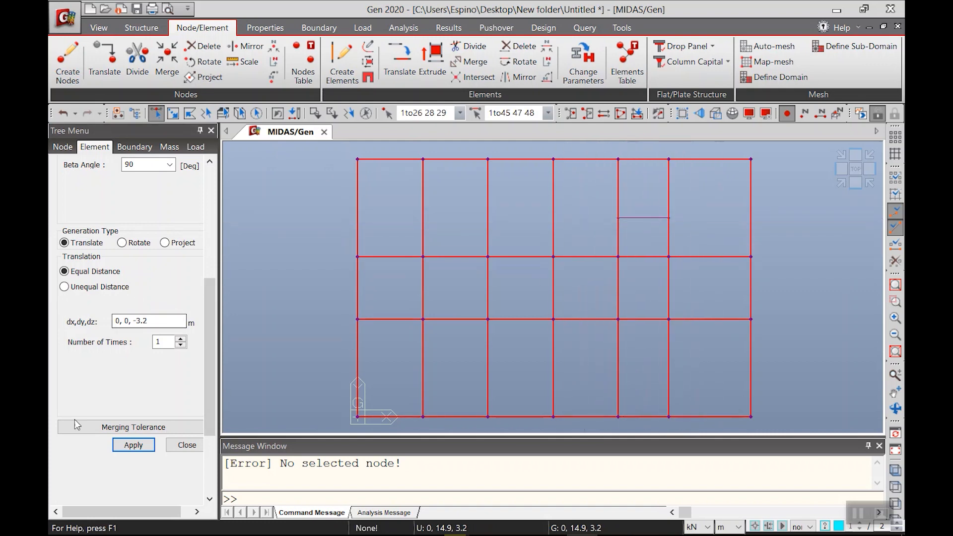
{"action": "left_click", "coordinate": [133, 446]}
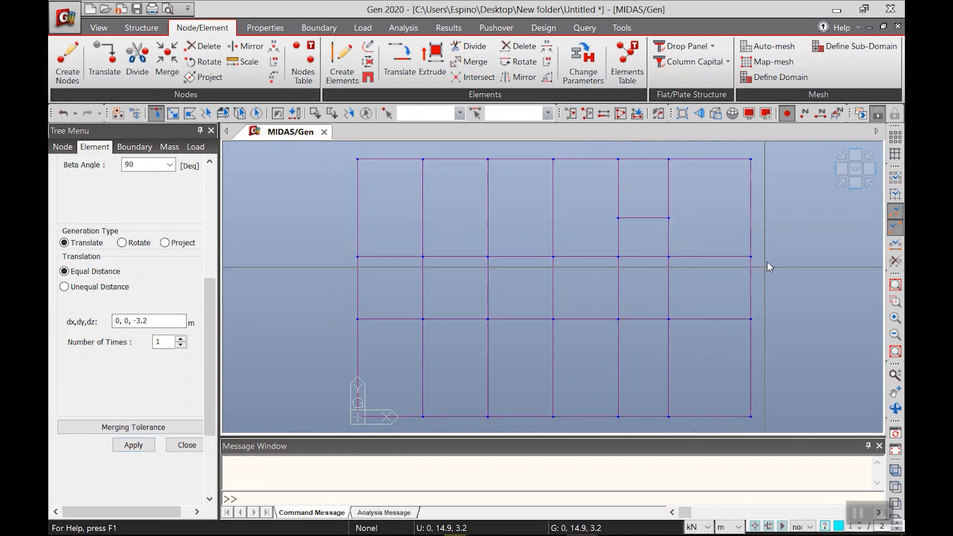
{"action": "left_click", "coordinate": [843, 183]}
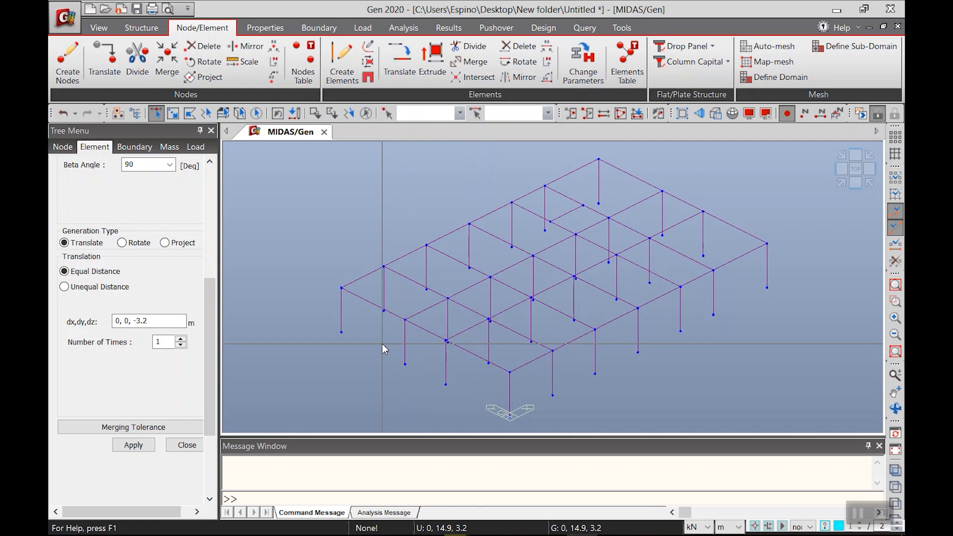
{"action": "mouse_move", "coordinate": [383, 346]}
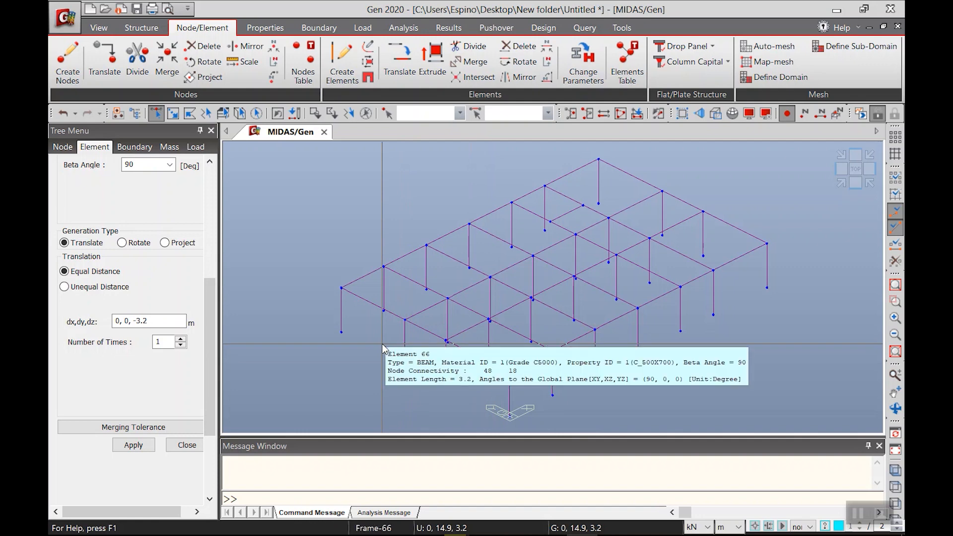
Select only the interior columns in plan using the z selection filter and assign section C_500X600 to them
{"action": "left_click", "coordinate": [855, 172]}
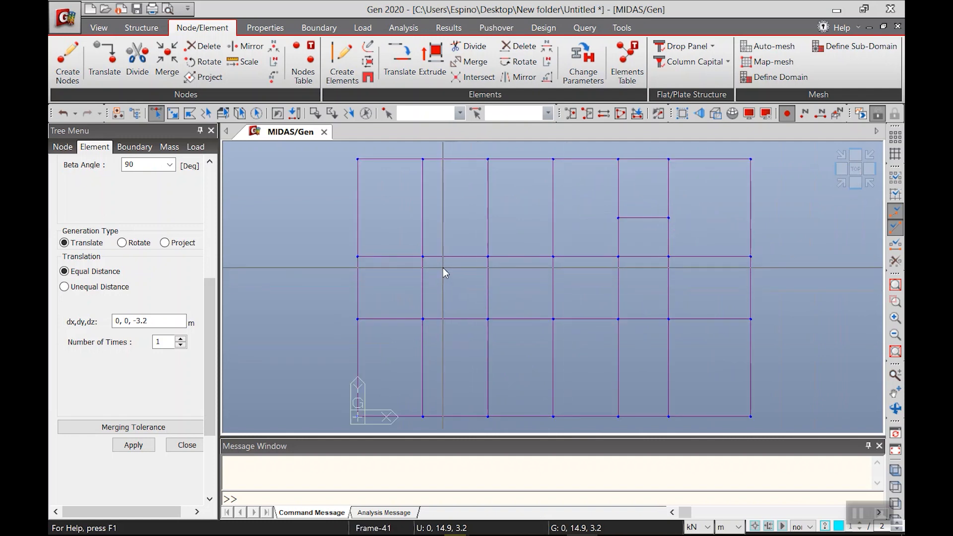
{"action": "mouse_move", "coordinate": [445, 272]}
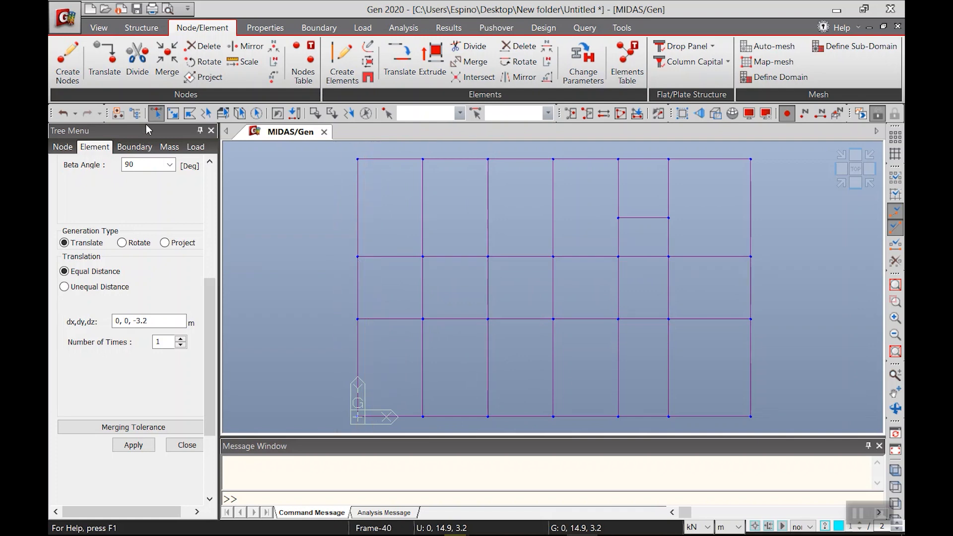
{"action": "left_click", "coordinate": [134, 113]}
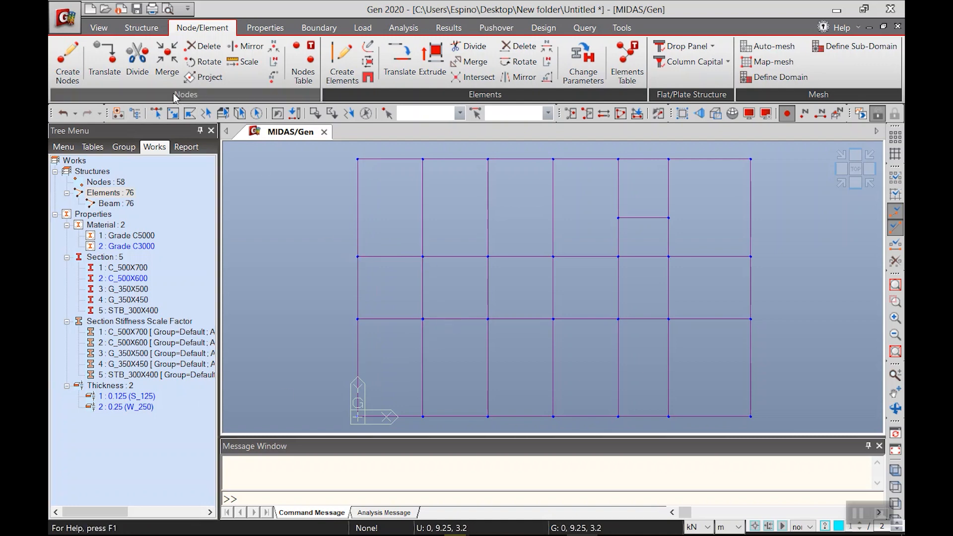
{"action": "left_click", "coordinate": [159, 116]}
{"action": "mouse_move", "coordinate": [399, 239]}
{"action": "left_mouse_down"}
{"action": "mouse_move", "coordinate": [549, 334]}
{"action": "mouse_move", "coordinate": [688, 360]}
{"action": "mouse_move", "coordinate": [452, 287]}
{"action": "mouse_move", "coordinate": [404, 237]}
{"action": "mouse_move", "coordinate": [404, 245]}
{"action": "left_mouse_up"}
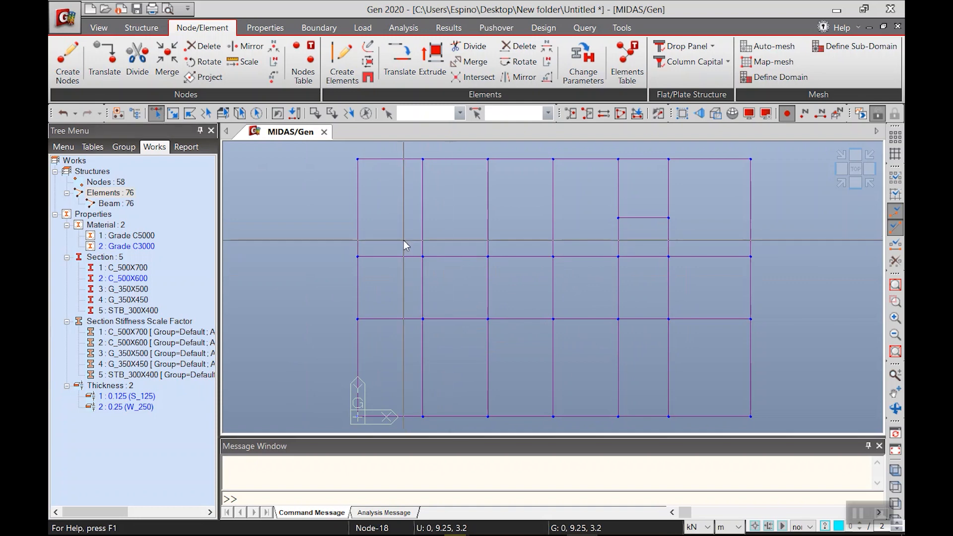
{"action": "left_click", "coordinate": [805, 527]}
{"action": "left_click", "coordinate": [796, 486]}
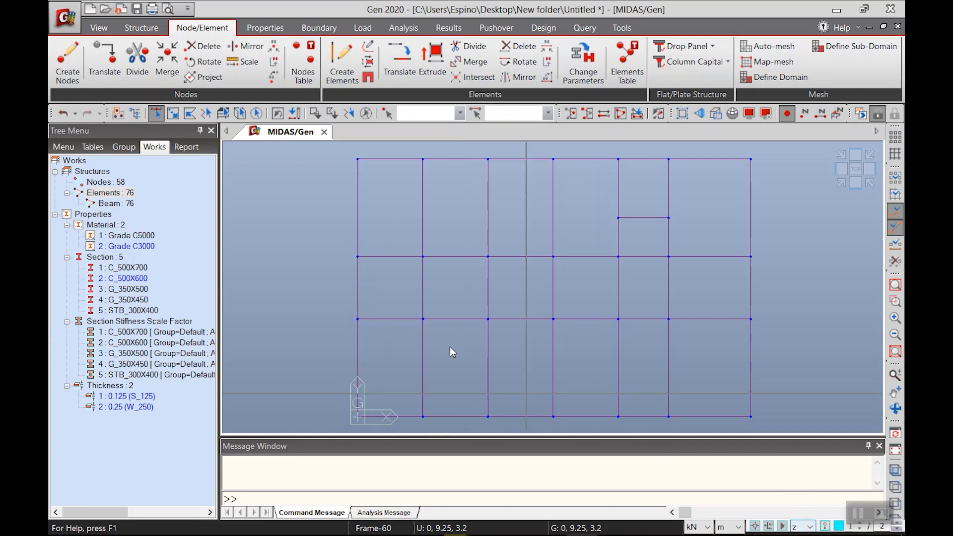
{"action": "left_click_drag", "start_coordinate": [400, 244], "coordinate": [684, 338]}
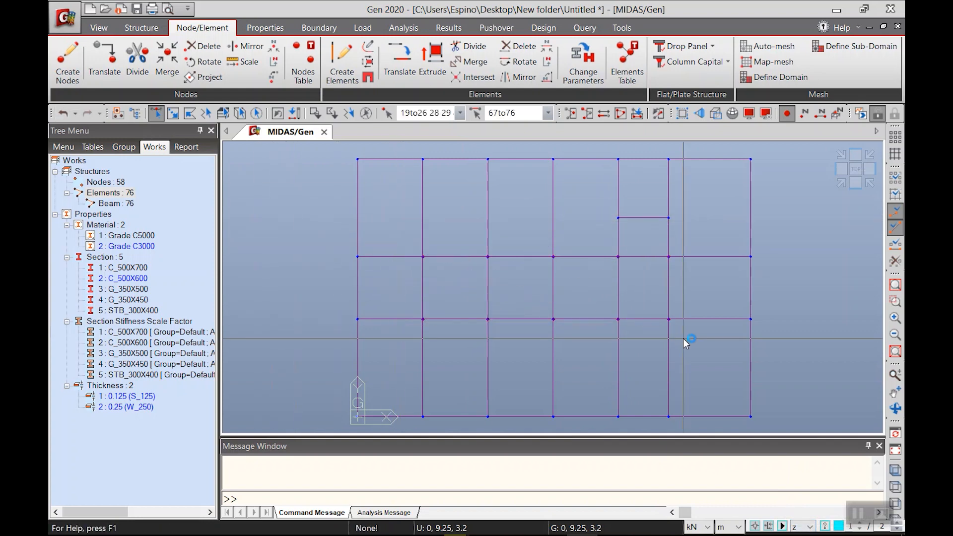
{"action": "left_click", "coordinate": [840, 184]}
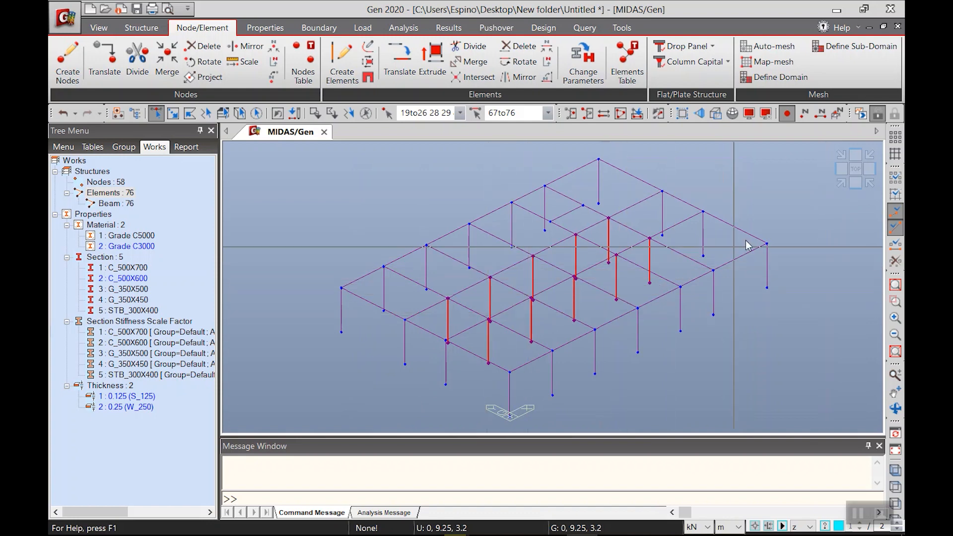
{"action": "left_click", "coordinate": [856, 169]}
{"action": "left_click_drag", "start_coordinate": [132, 279], "coordinate": [490, 267]}
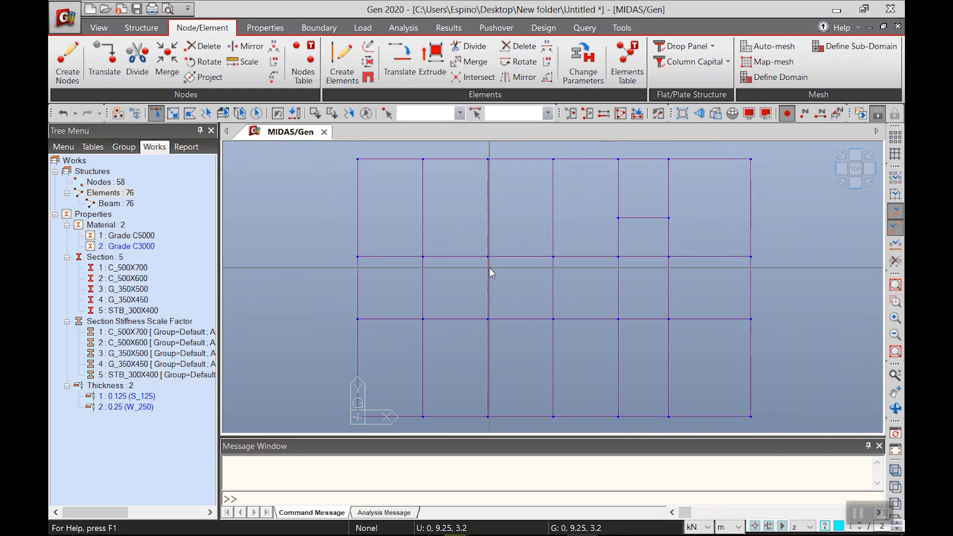
Turn on the solid section display and inspect the framing in isometric and plan views
{"action": "left_click", "coordinate": [718, 116]}
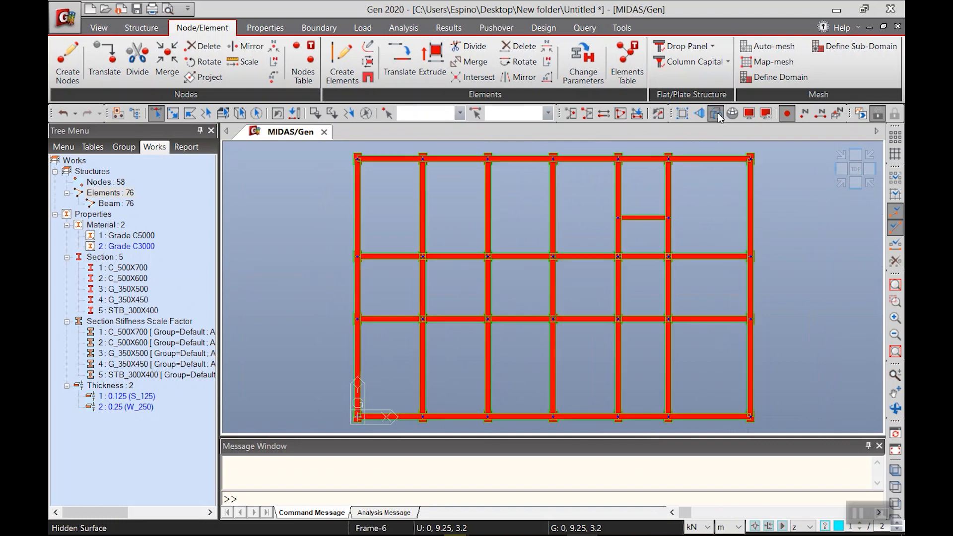
{"action": "left_click", "coordinate": [842, 183]}
{"action": "left_click", "coordinate": [856, 171]}
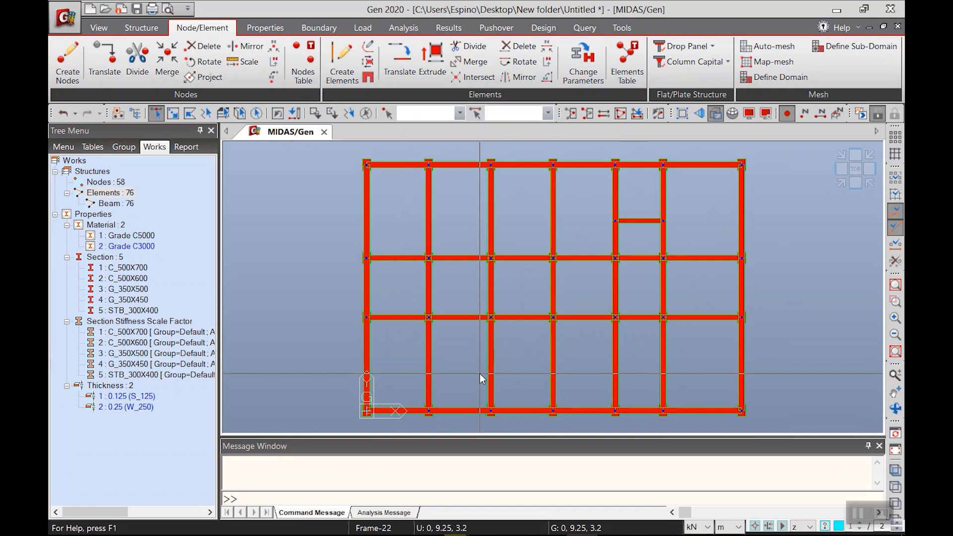
Apply random section/thickness colors to the elements in the display options and show the model in isometric view
{"action": "left_click", "coordinate": [771, 116]}
{"action": "left_click_drag", "start_coordinate": [484, 124], "coordinate": [407, 158]}
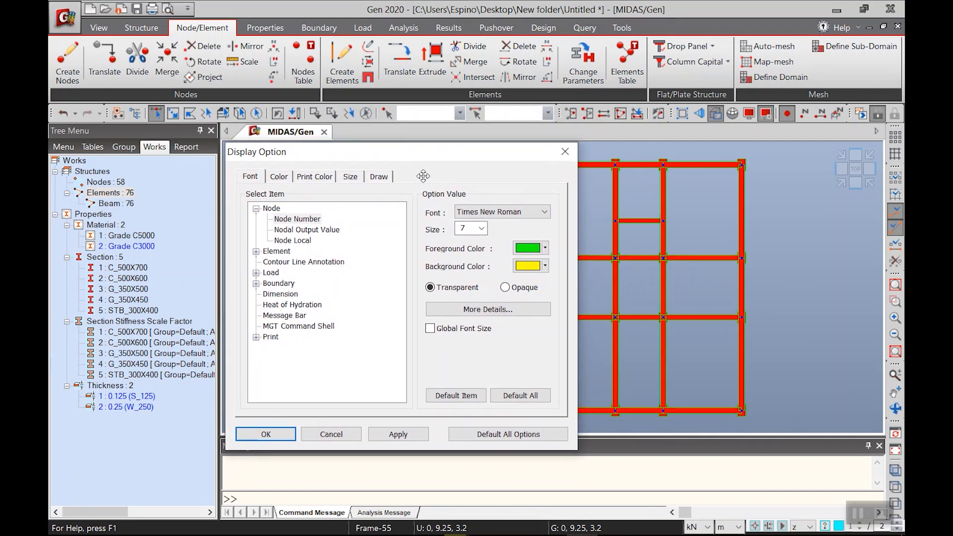
{"action": "left_click", "coordinate": [382, 180]}
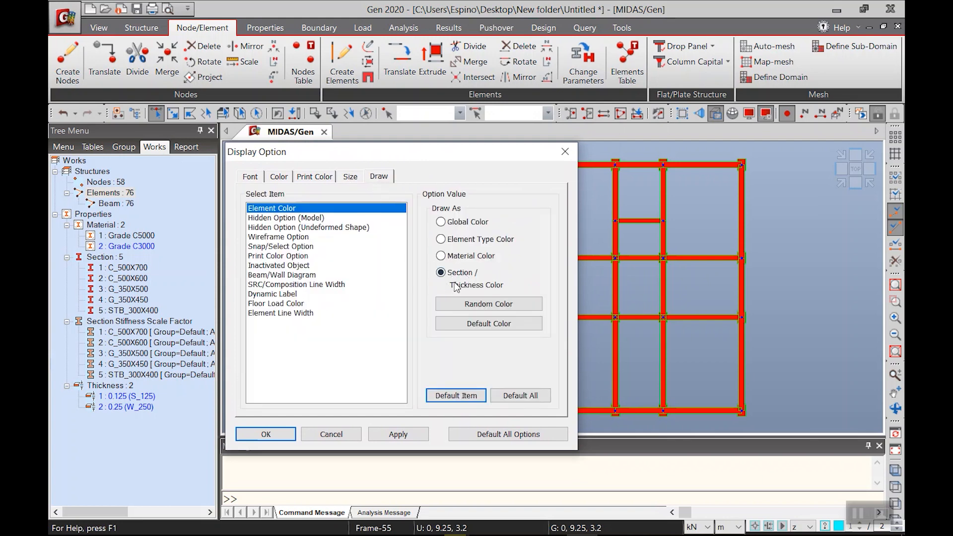
{"action": "left_click", "coordinate": [476, 306]}
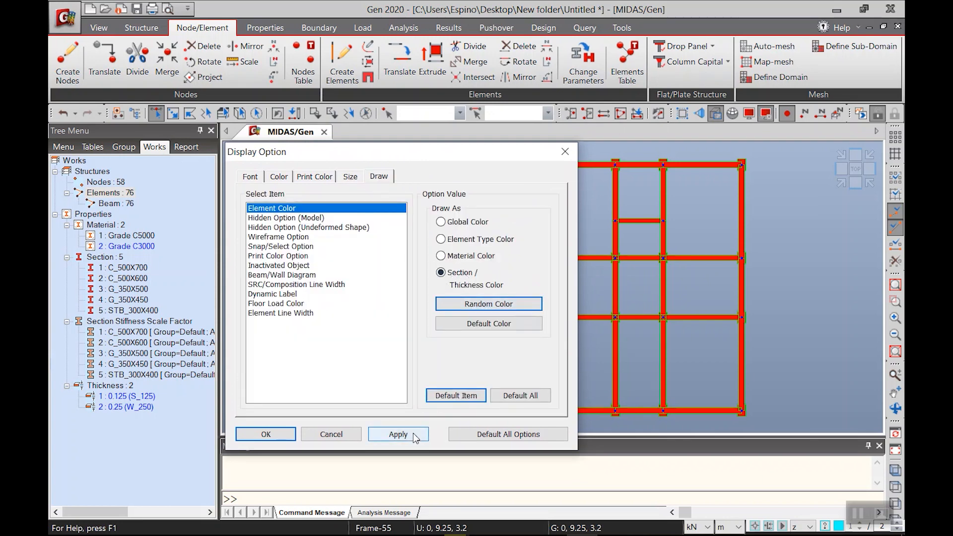
{"action": "left_click", "coordinate": [398, 435]}
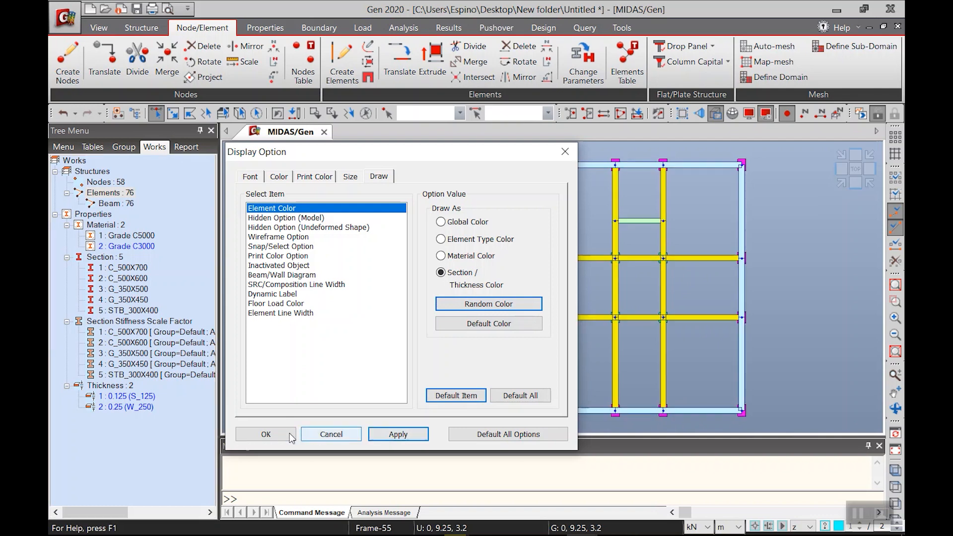
{"action": "left_click", "coordinate": [266, 434]}
{"action": "left_click", "coordinate": [839, 181]}
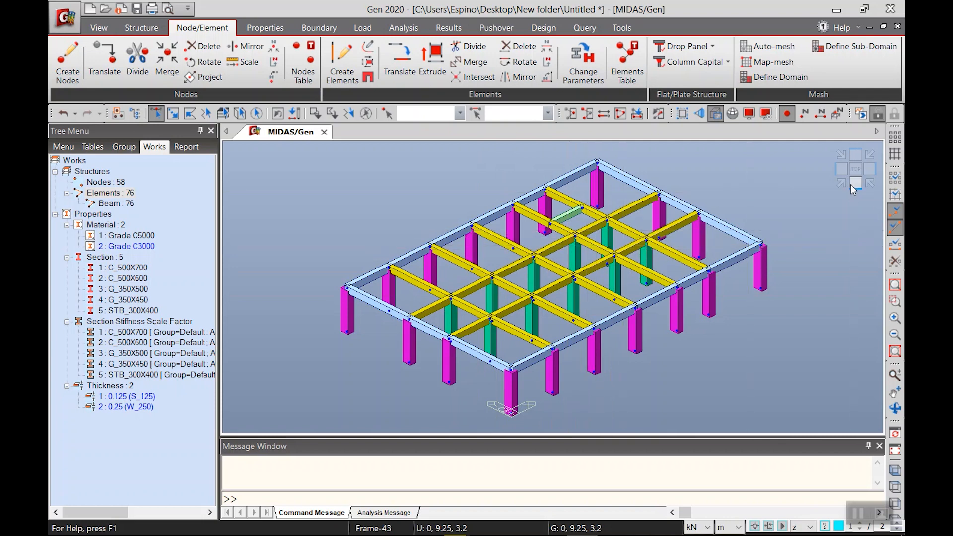
In plan view, reset the selection filter to none and select the three perimeter beams along the X = 0 edge for Extrude Elements
{"action": "left_click", "coordinate": [857, 169]}
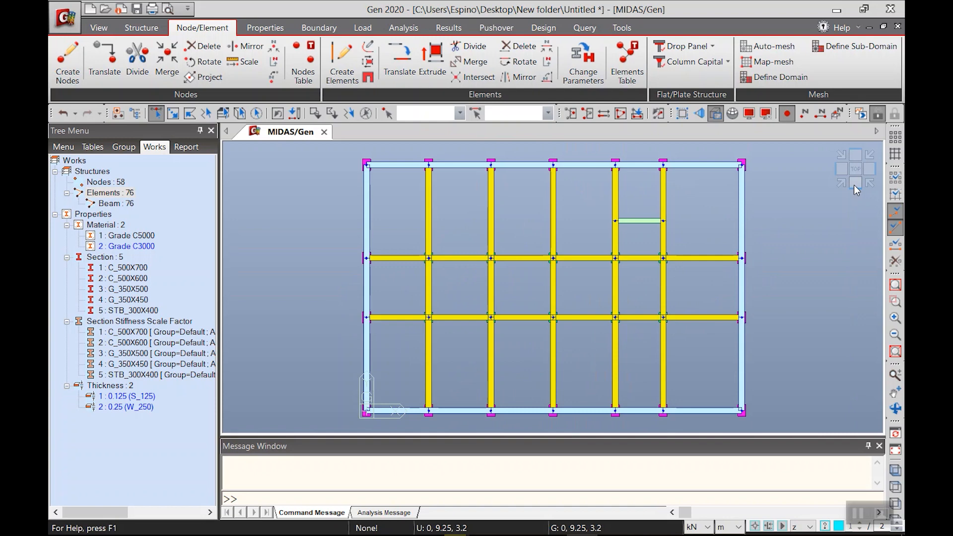
{"action": "left_click", "coordinate": [804, 526]}
{"action": "left_click", "coordinate": [809, 461]}
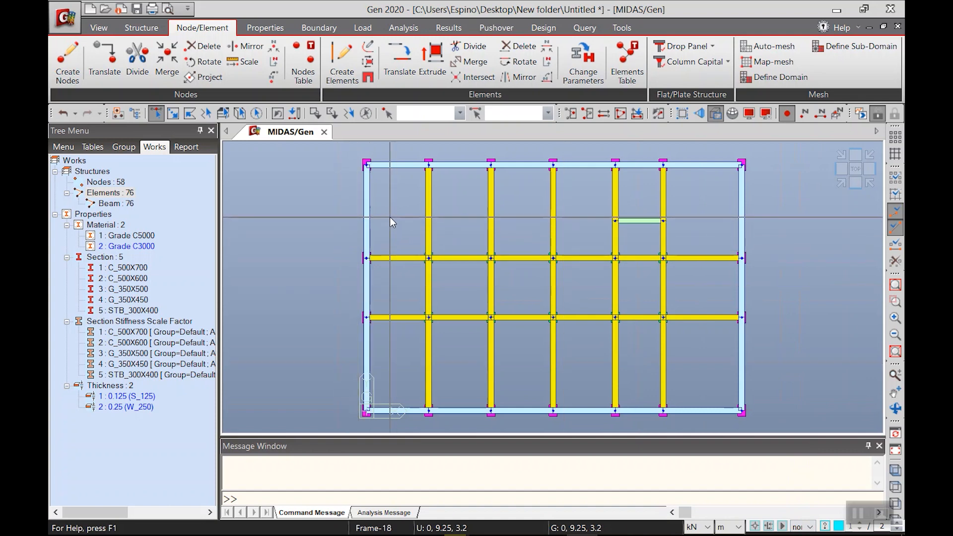
{"action": "left_click", "coordinate": [370, 206]}
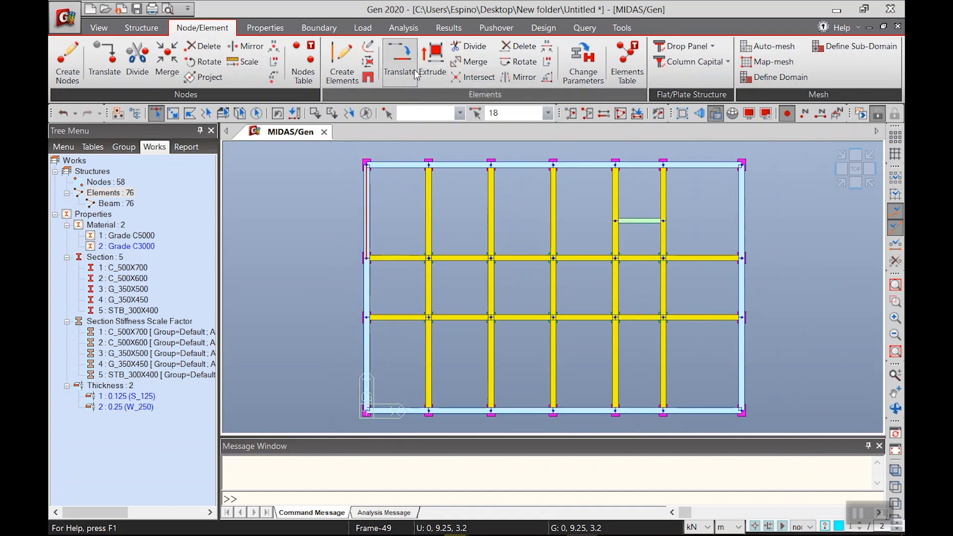
{"action": "left_click", "coordinate": [435, 76]}
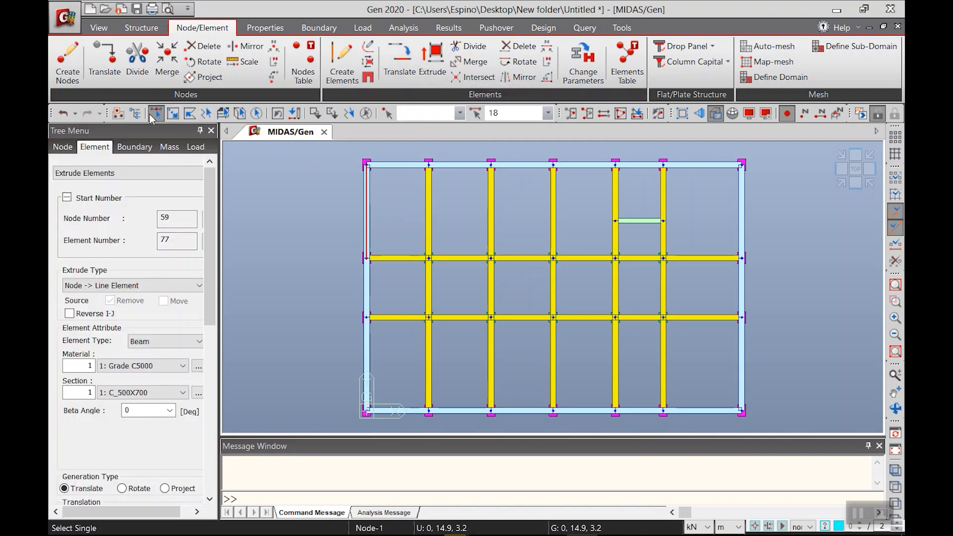
{"action": "left_click", "coordinate": [367, 285]}
{"action": "left_click", "coordinate": [367, 362]}
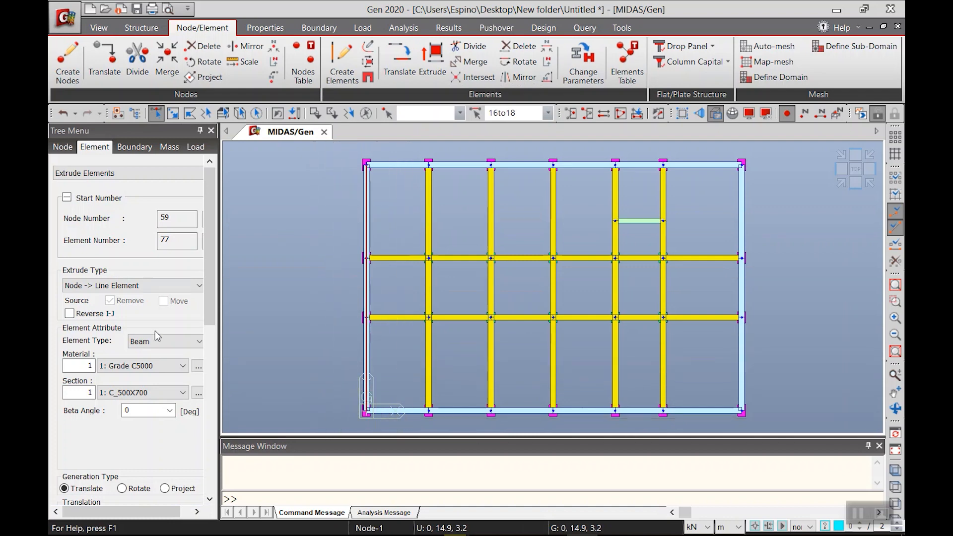
Configure the extrusion from line to planar elements, keeping the source beams, as plates with material Grade C3000 and thickness 0.2500 (W_250)
{"action": "left_click", "coordinate": [139, 285]}
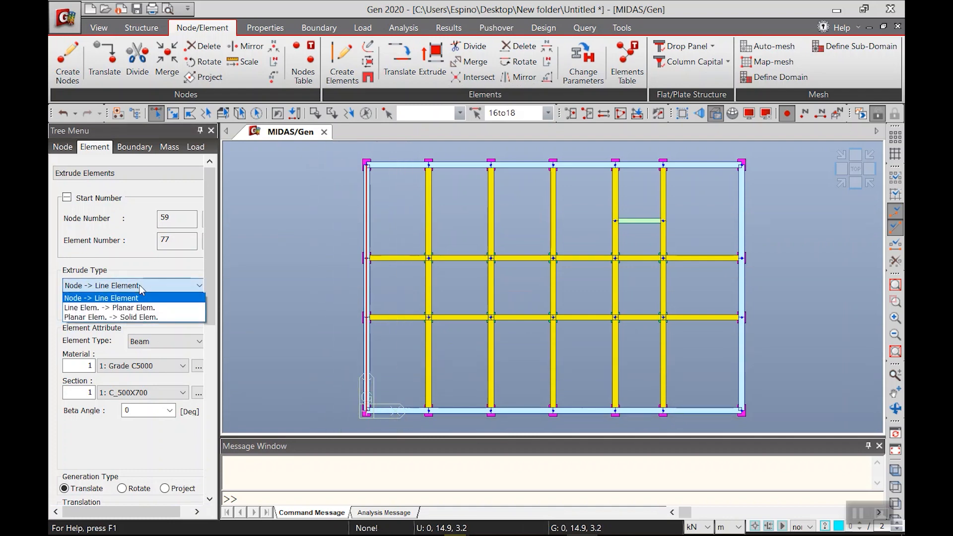
{"action": "left_click", "coordinate": [117, 308]}
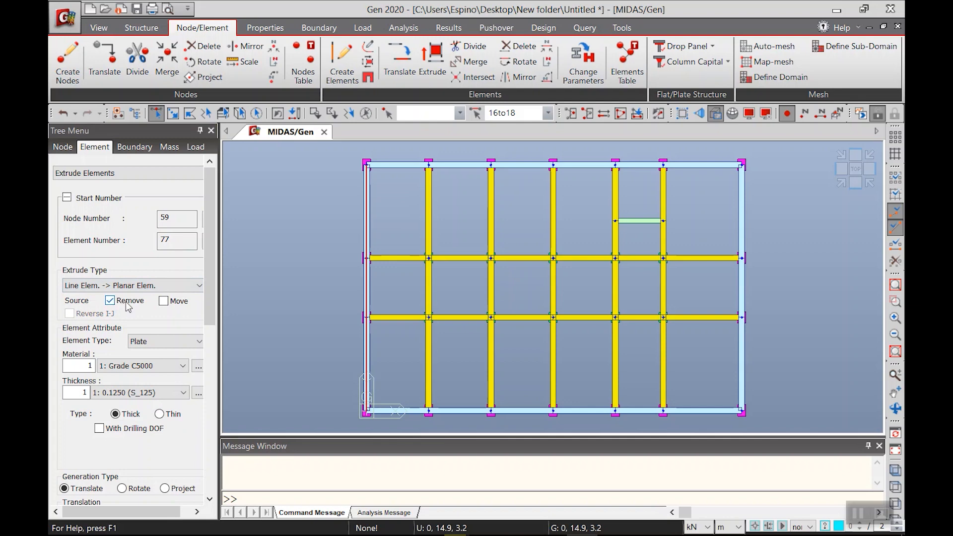
{"action": "left_click", "coordinate": [128, 305]}
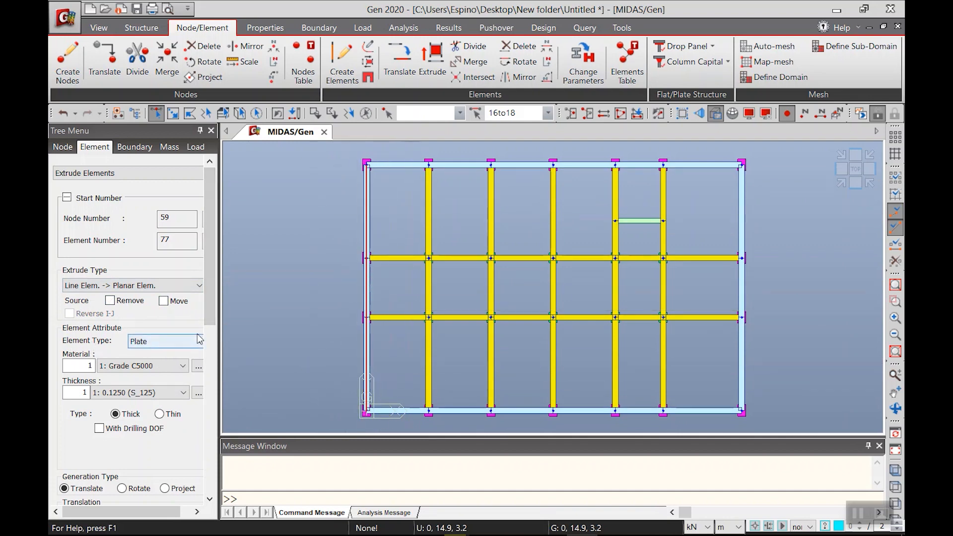
{"action": "left_click", "coordinate": [164, 366]}
{"action": "left_click", "coordinate": [149, 381]}
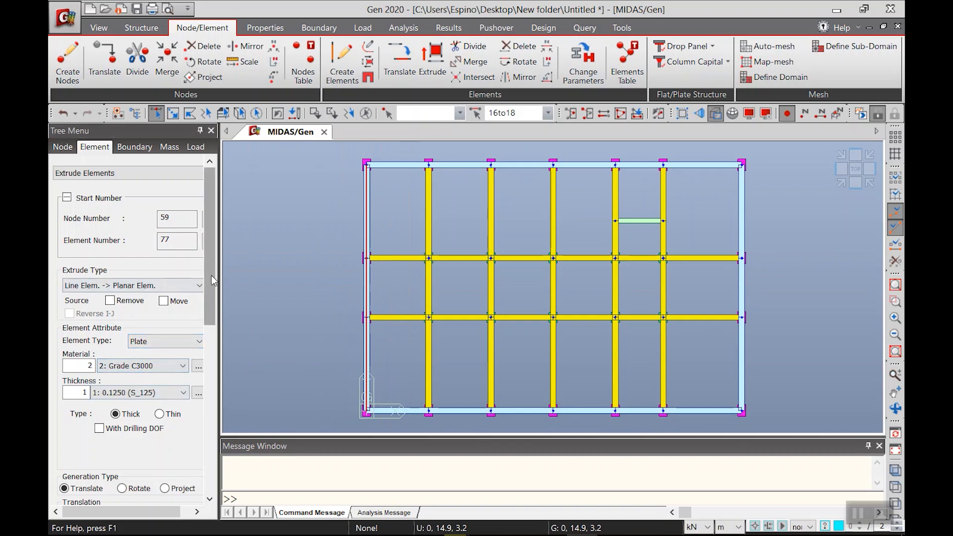
{"action": "left_click_drag", "start_coordinate": [212, 275], "coordinate": [204, 332]}
{"action": "left_click", "coordinate": [130, 268]}
{"action": "left_click", "coordinate": [132, 282]}
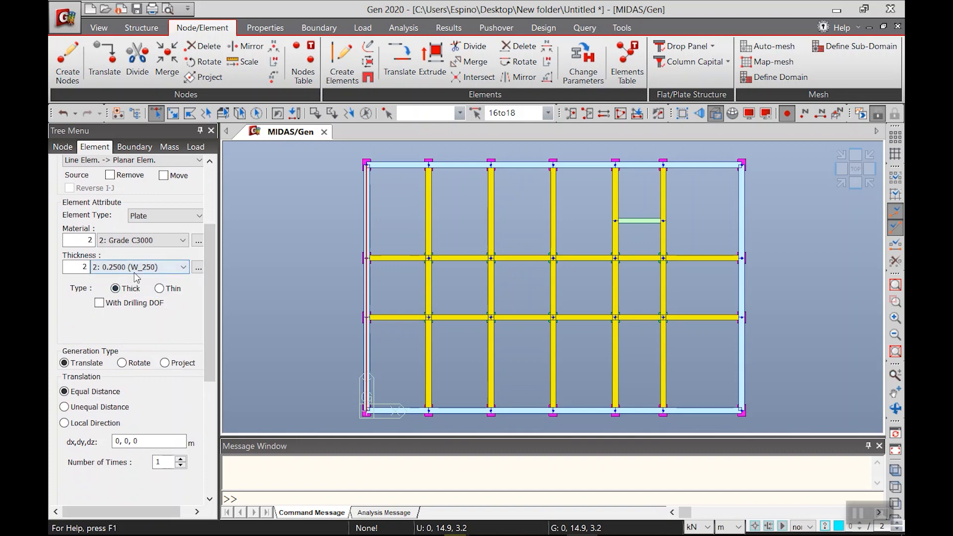
Extrude the selected edge beams into walls with dx,dy,dz of 0, 0, -3.2 m and show the model in isometric view
{"action": "left_click", "coordinate": [154, 437]}
{"action": "key", "text": "BackSpace"}
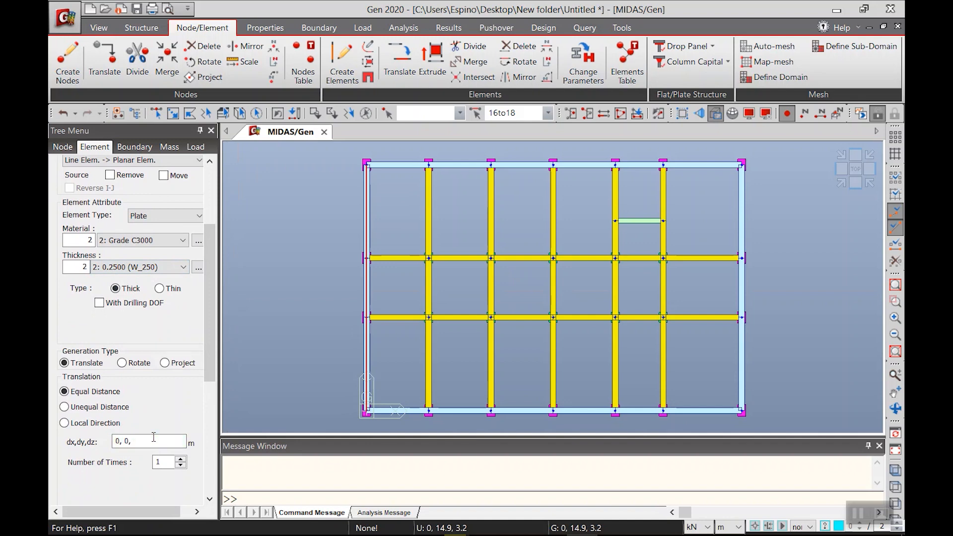
{"action": "type", "text": "-3.2"}
{"action": "left_click_drag", "start_coordinate": [213, 368], "coordinate": [215, 437]}
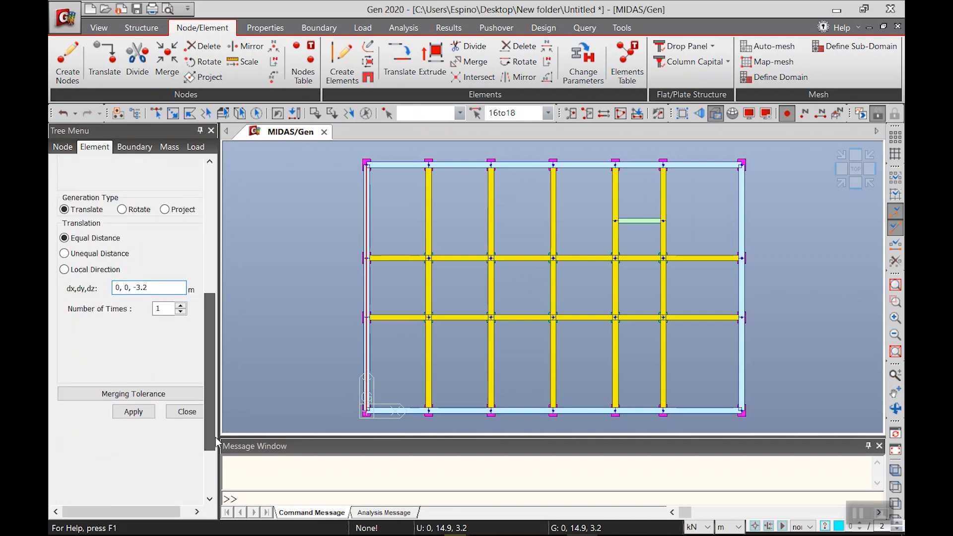
{"action": "left_click", "coordinate": [134, 412]}
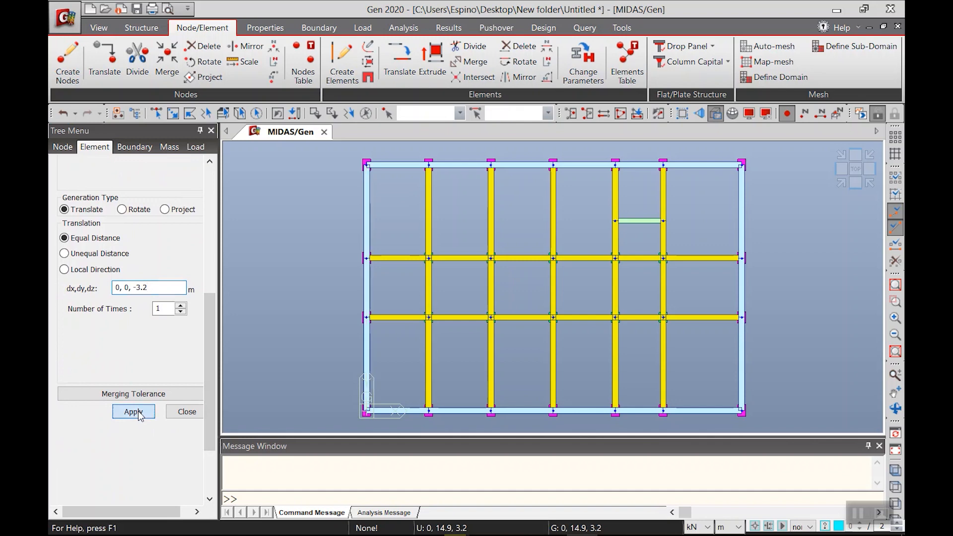
{"action": "left_click", "coordinate": [838, 183]}
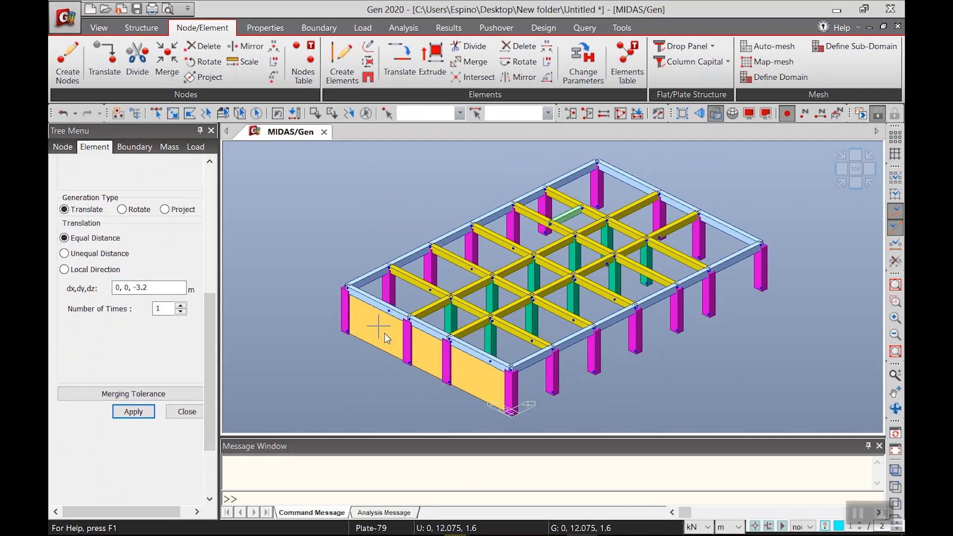
{"action": "mouse_move", "coordinate": [387, 338]}
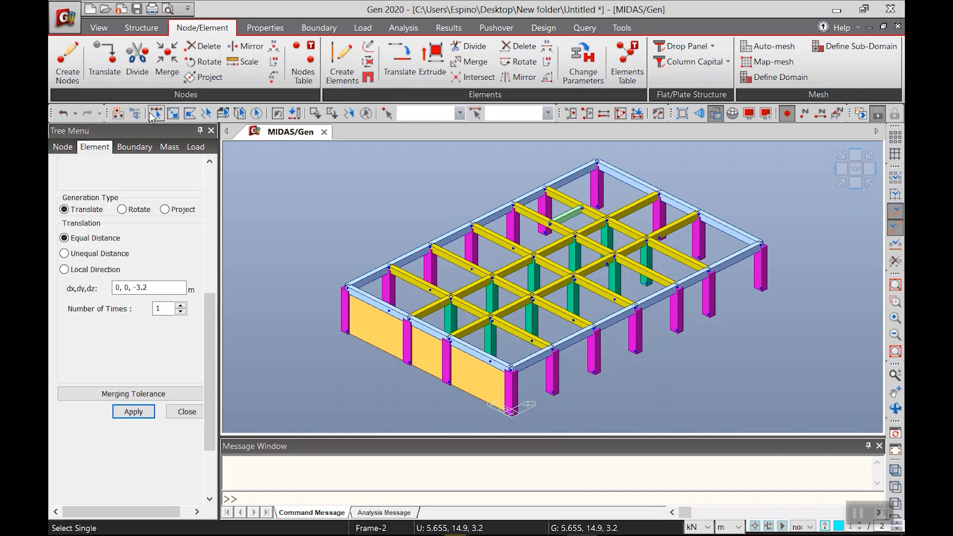
Start Auto-mesh with the Planar Elements method and select the three wall plates between the X = 0 edge columns
{"action": "left_click", "coordinate": [777, 47]}
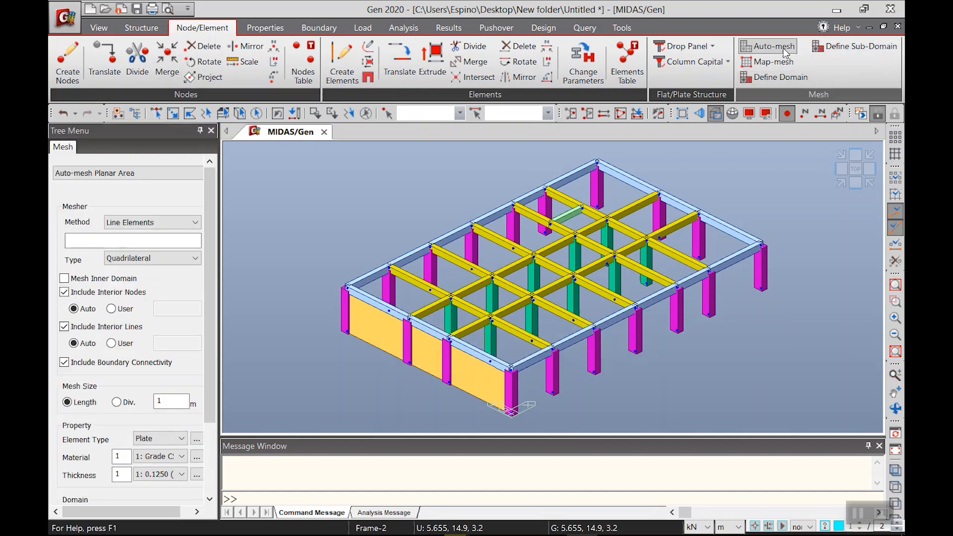
{"action": "left_click", "coordinate": [131, 224]}
{"action": "left_click", "coordinate": [133, 256]}
{"action": "left_click", "coordinate": [156, 113]}
{"action": "left_click", "coordinate": [371, 329]}
{"action": "left_click", "coordinate": [424, 352]}
{"action": "left_click", "coordinate": [479, 383]}
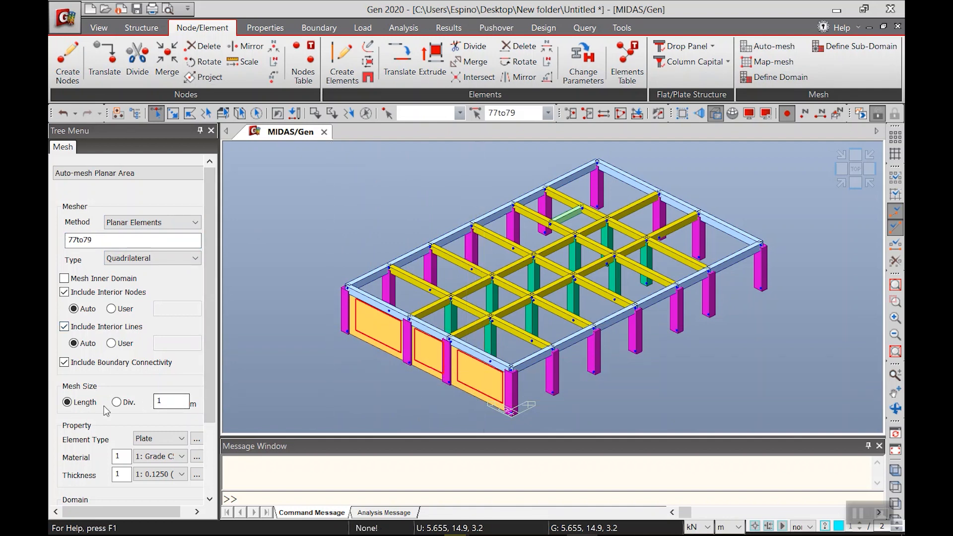
Auto-mesh the selected walls at 0.5 m mesh length with thickness 0.2500 (W_250) and material Grade C3000
{"action": "double_click", "coordinate": [158, 400]}
{"action": "type", "text": "0.5"}
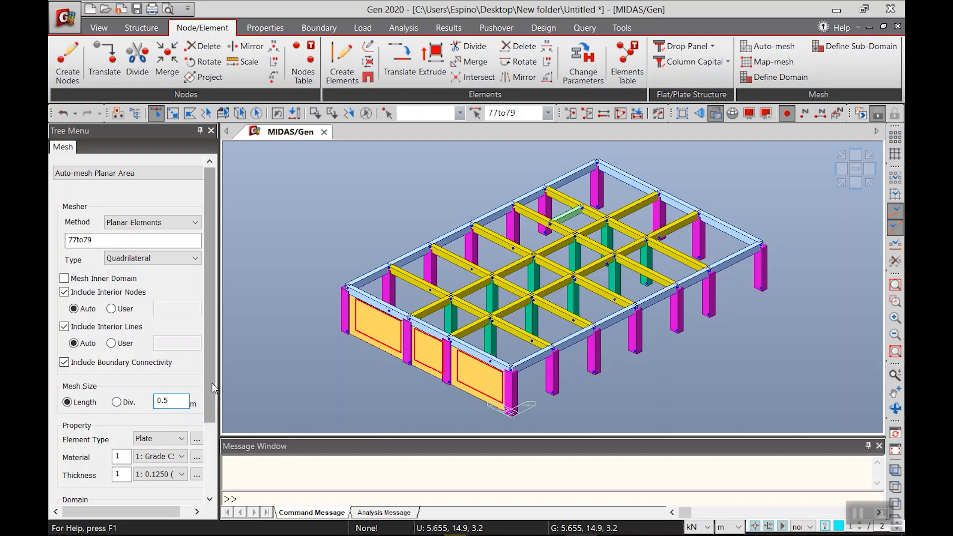
{"action": "left_click_drag", "start_coordinate": [213, 383], "coordinate": [211, 455]}
{"action": "left_click", "coordinate": [162, 379]}
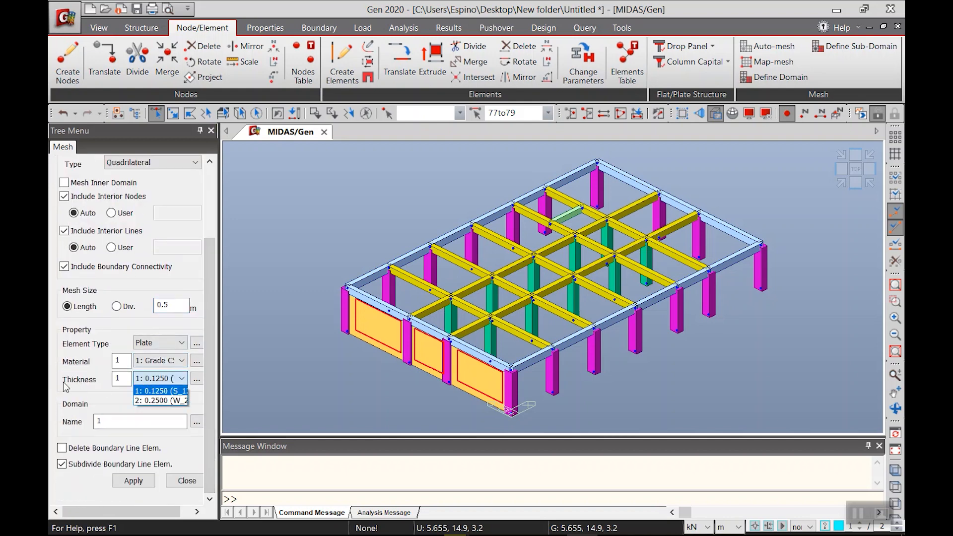
{"action": "left_click", "coordinate": [145, 399]}
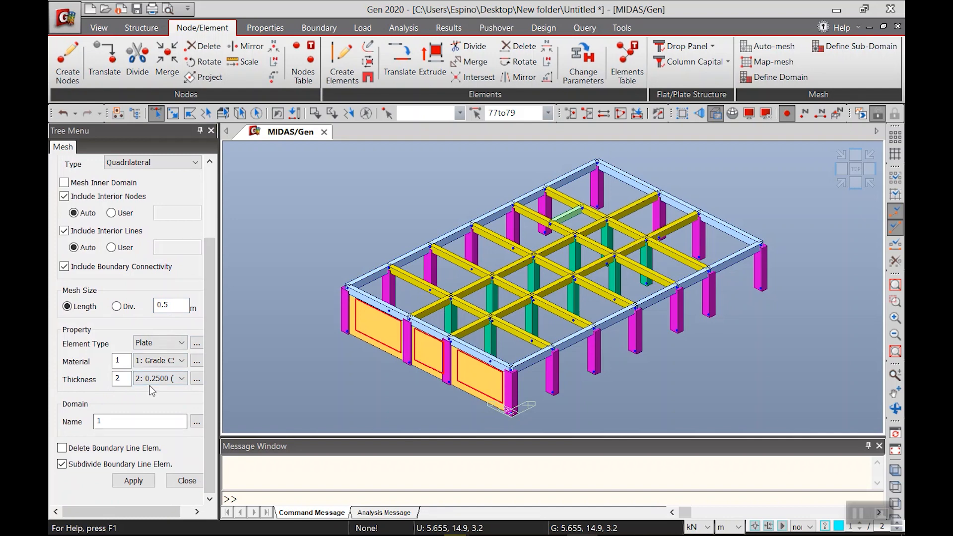
{"action": "left_click", "coordinate": [164, 362]}
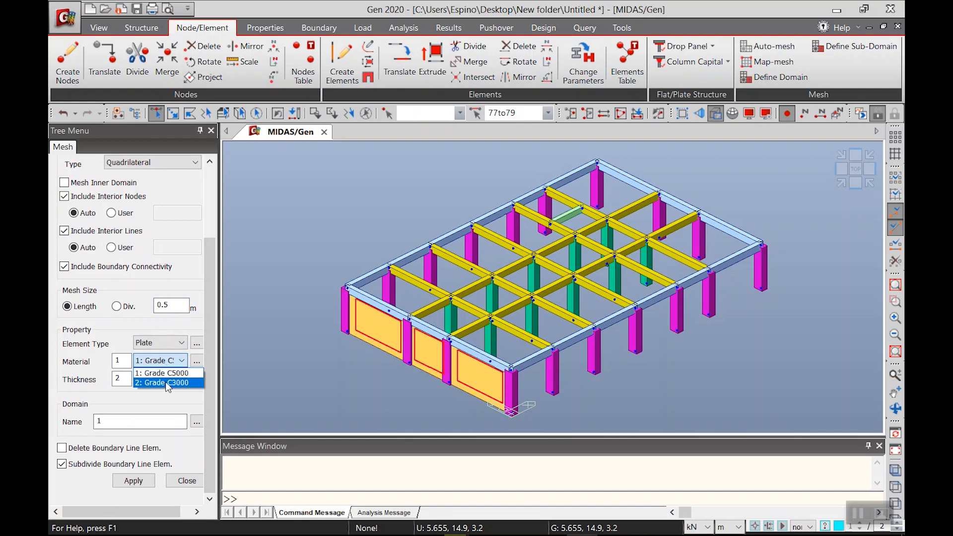
{"action": "left_click", "coordinate": [167, 383]}
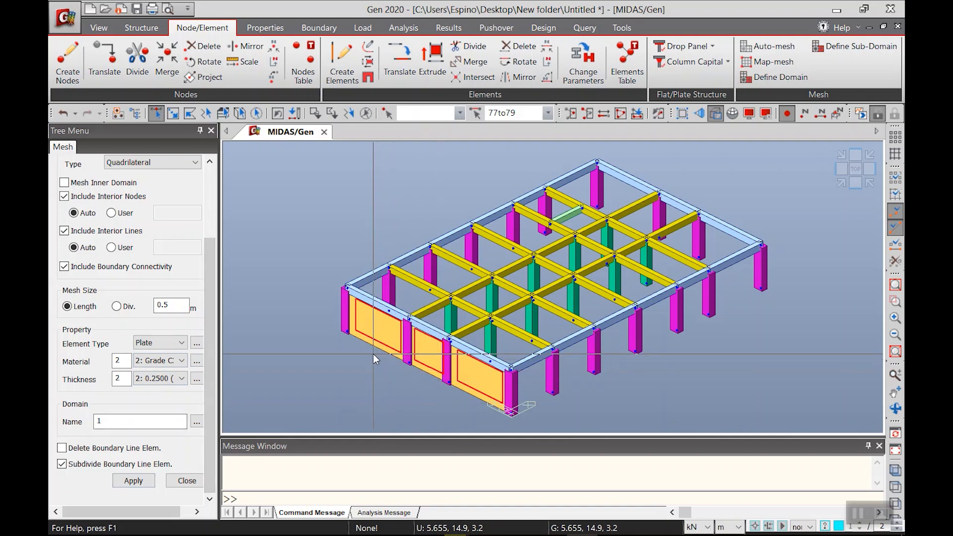
{"action": "left_click", "coordinate": [133, 481]}
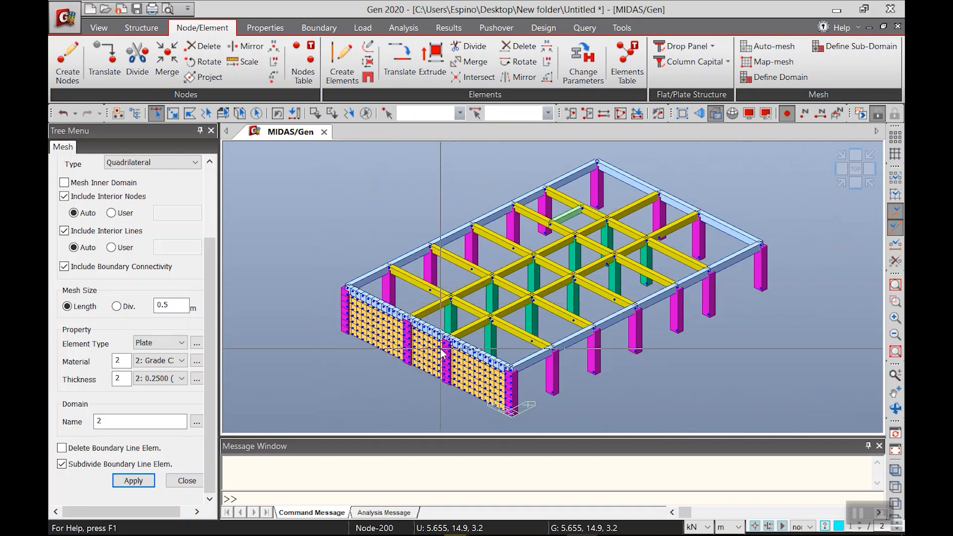
{"action": "mouse_move", "coordinate": [441, 353]}
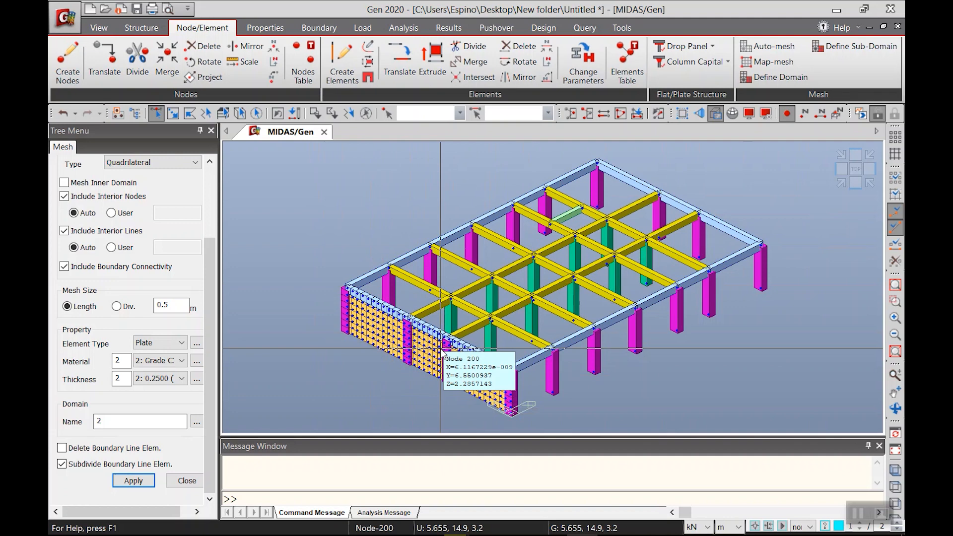
Switch the auto-mesh method to Line Elements and select all floor beams on the XY plane at Z 3.2 m, checking the selection in plan and isometric views
{"action": "scroll", "coordinate": [208, 292], "scroll_direction": "up", "scroll_amount": 3}
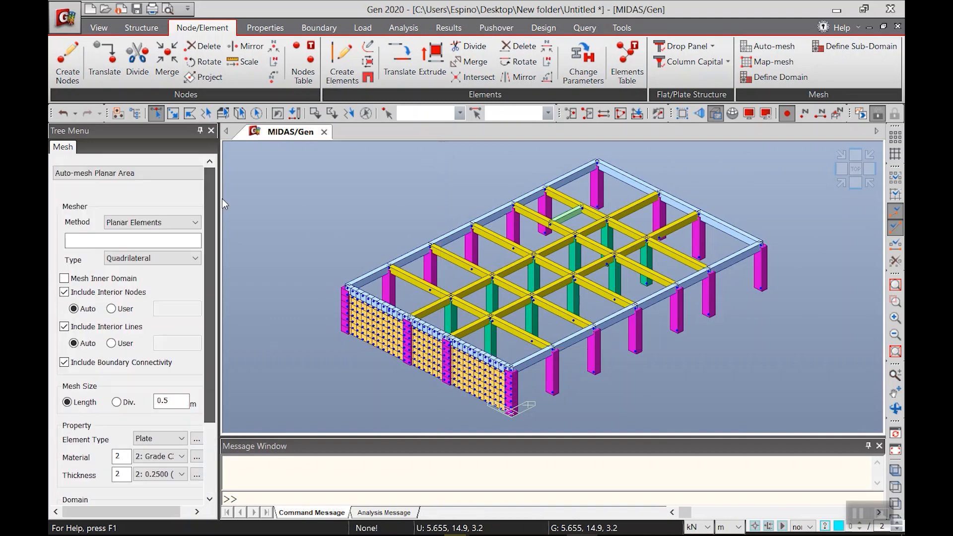
{"action": "left_click", "coordinate": [121, 226]}
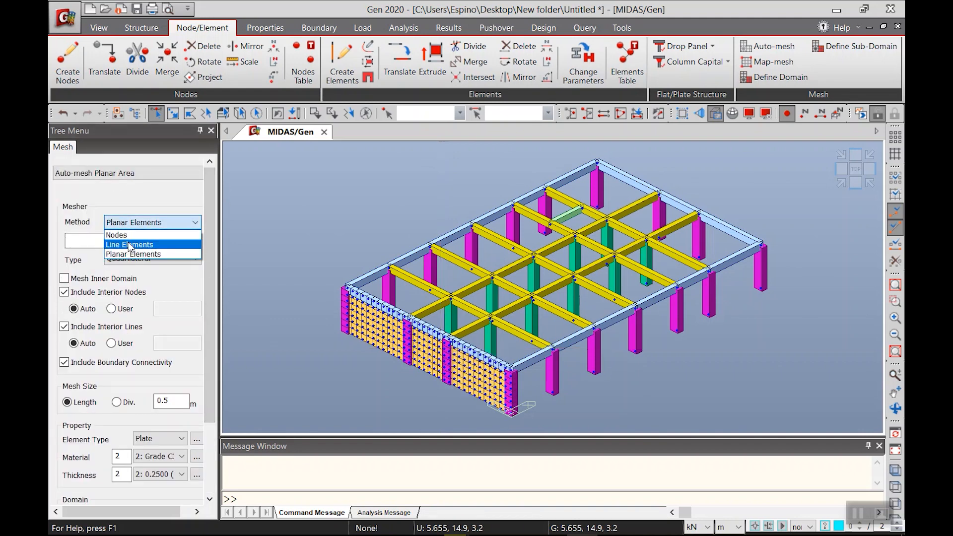
{"action": "left_click", "coordinate": [127, 239]}
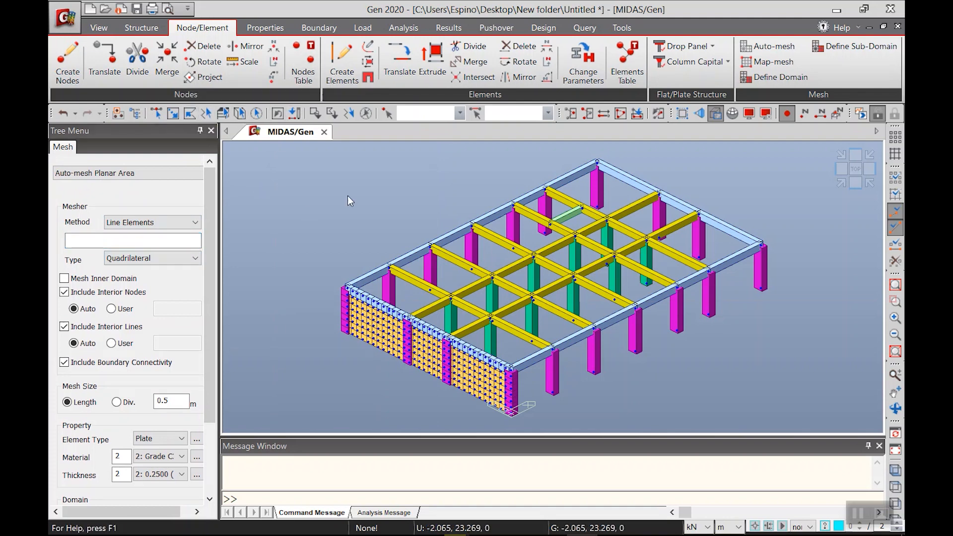
{"action": "left_click", "coordinate": [225, 113]}
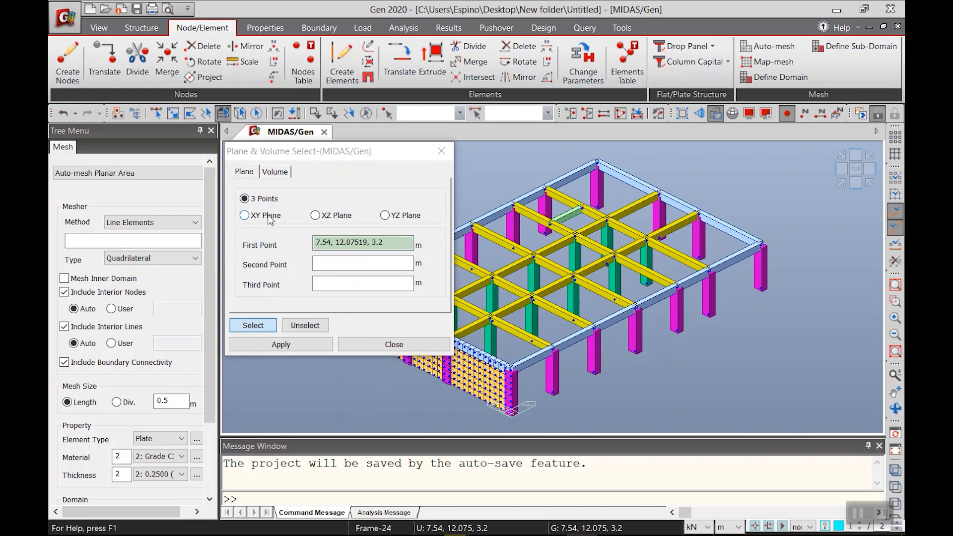
{"action": "left_click", "coordinate": [268, 217]}
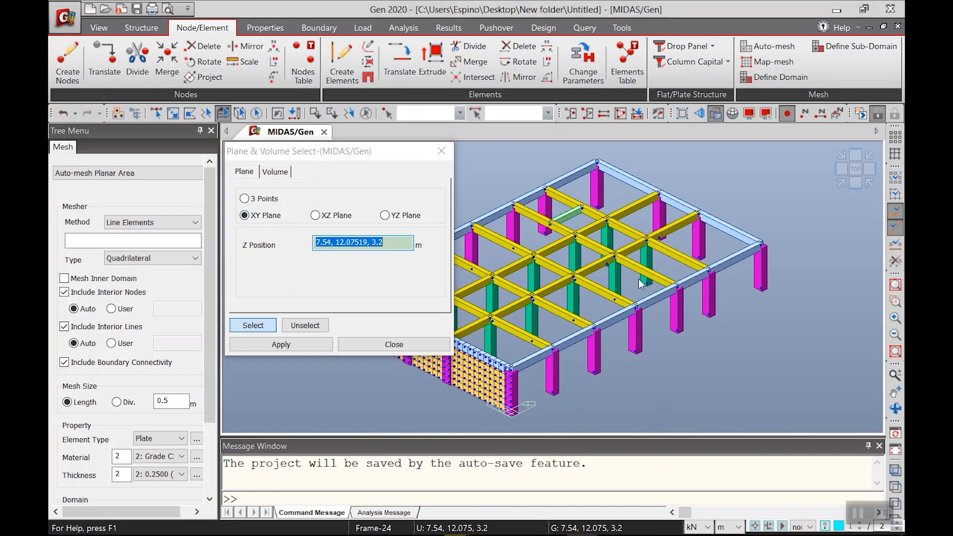
{"action": "left_click", "coordinate": [761, 245]}
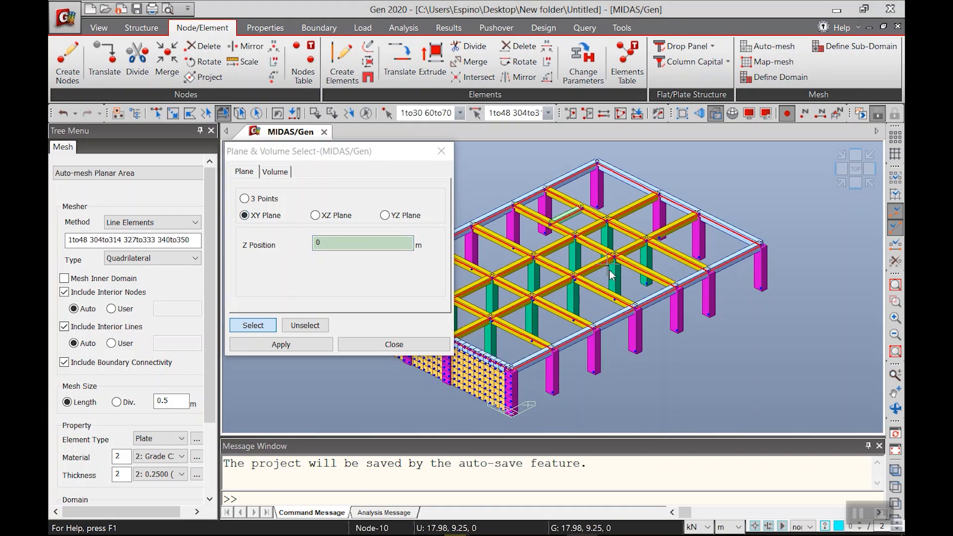
{"action": "middle_click_drag", "start_coordinate": [610, 274], "coordinate": [708, 298]}
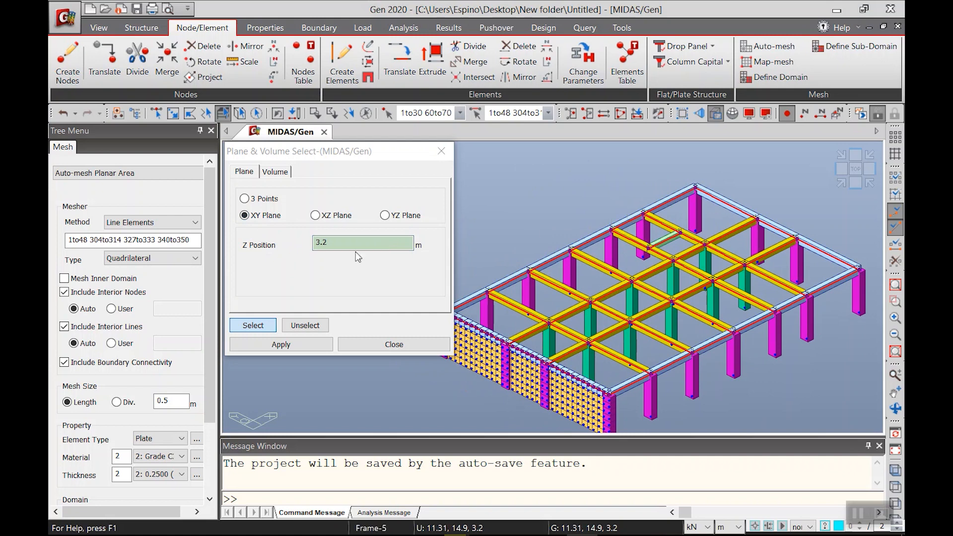
{"action": "left_click", "coordinate": [412, 345]}
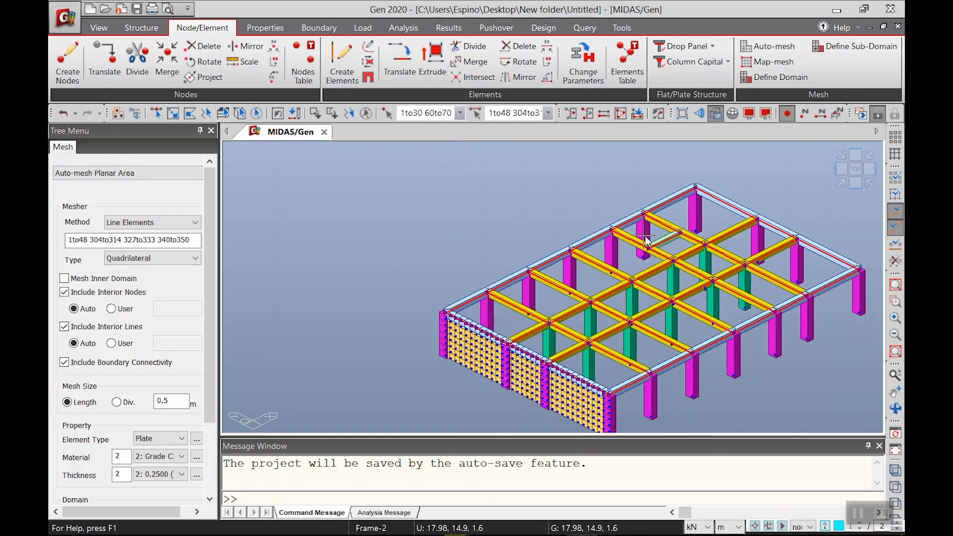
{"action": "left_click", "coordinate": [855, 169]}
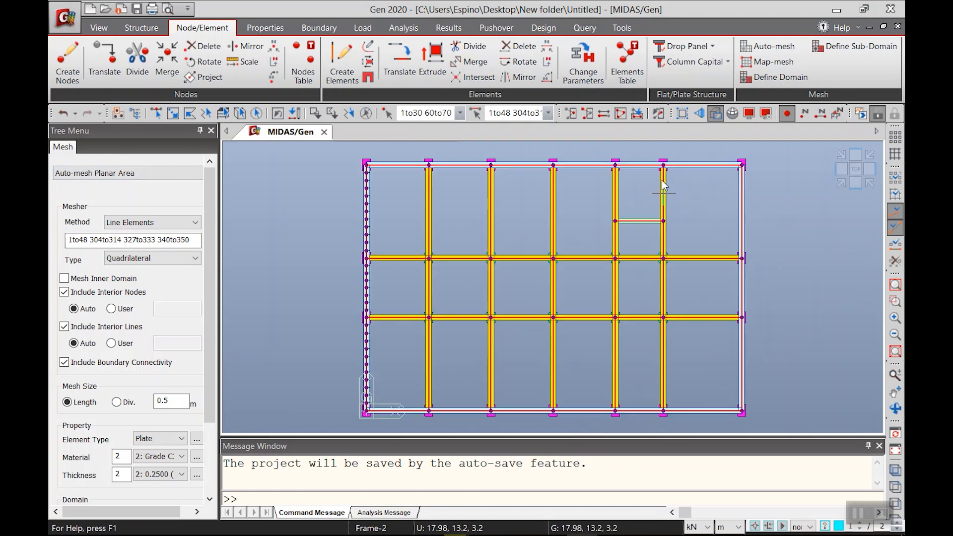
{"action": "left_click", "coordinate": [841, 182]}
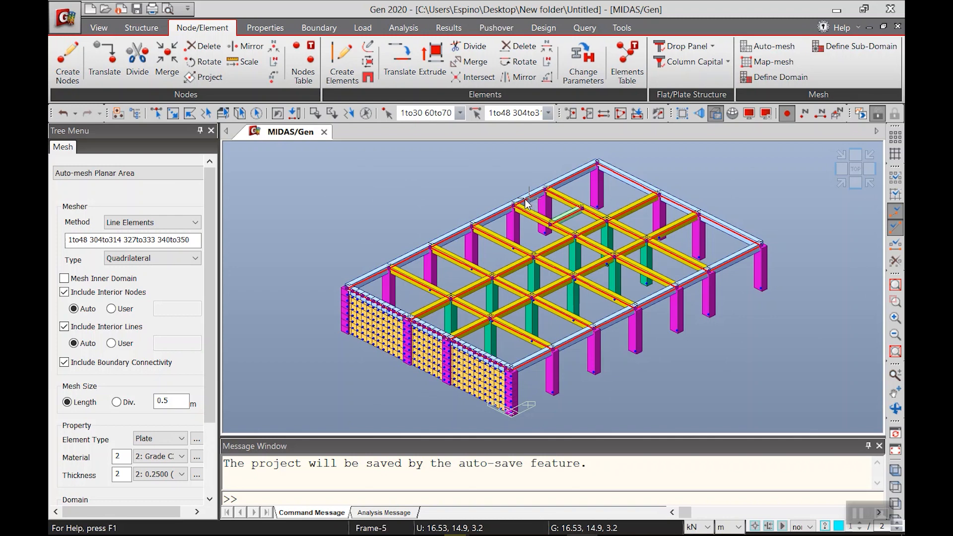
{"action": "left_click", "coordinate": [156, 114]}
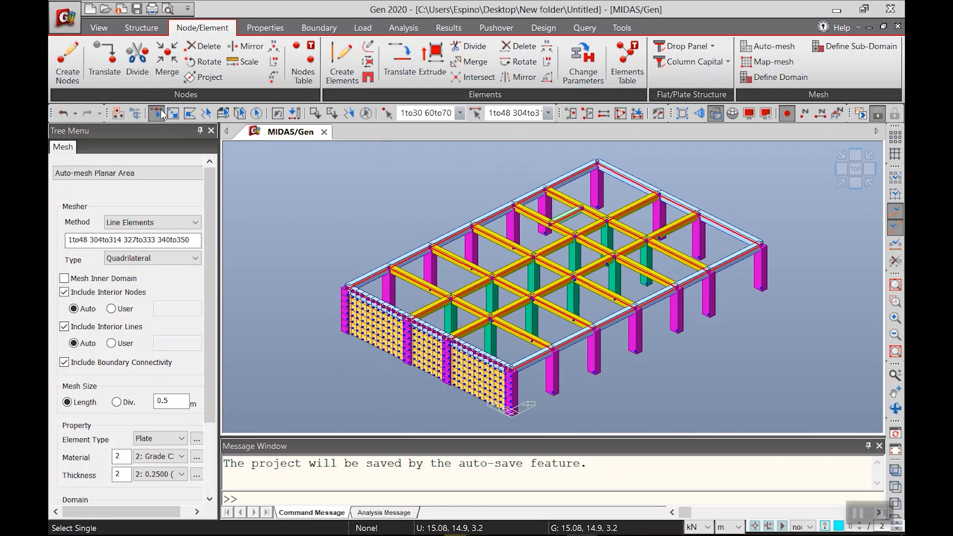
Deselect the edge beam at the opening and auto-mesh the floor slab at 0.5 m mesh length with thickness 0.1250 (S_125)
{"action": "left_click", "coordinate": [530, 209]}
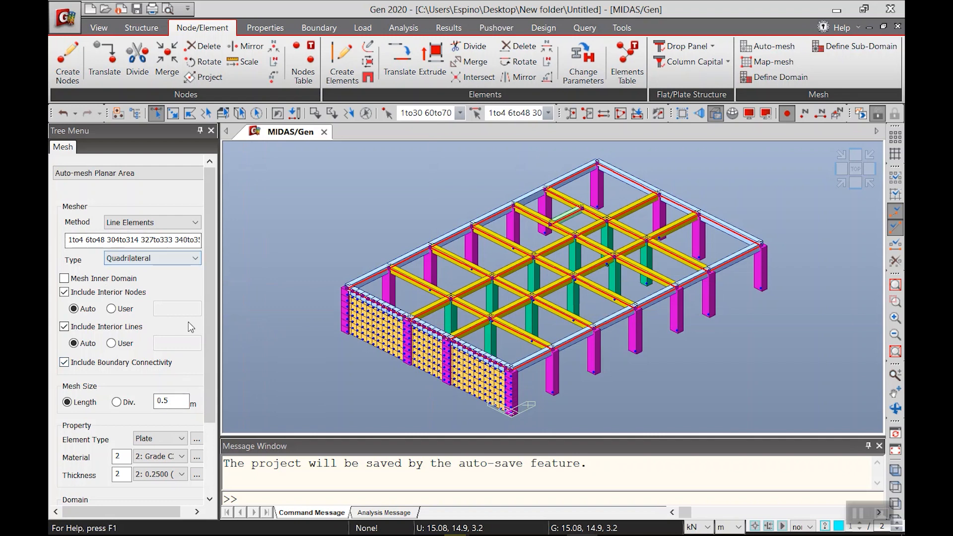
{"action": "left_click_drag", "start_coordinate": [210, 365], "coordinate": [214, 425]}
{"action": "left_click", "coordinate": [182, 390]}
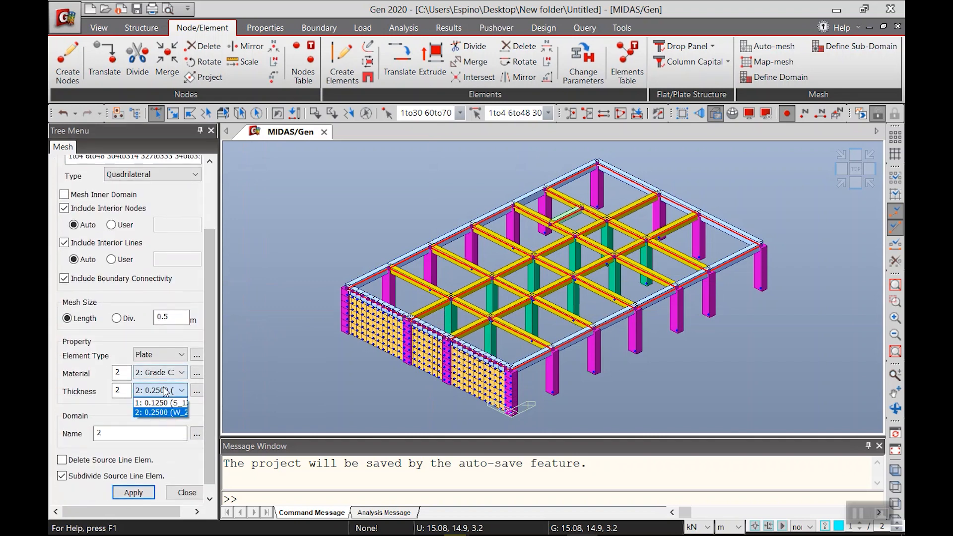
{"action": "left_click", "coordinate": [172, 403]}
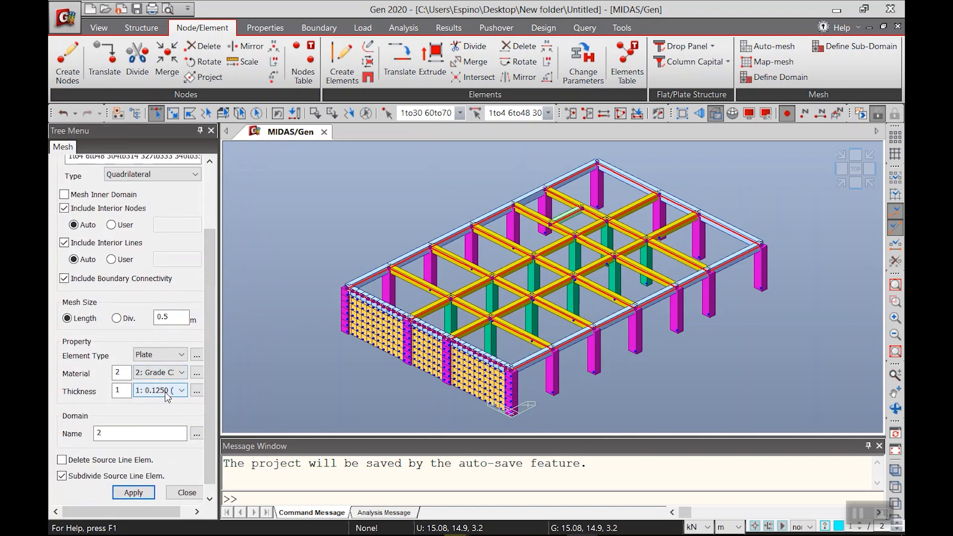
{"action": "left_click_drag", "start_coordinate": [209, 412], "coordinate": [205, 448]}
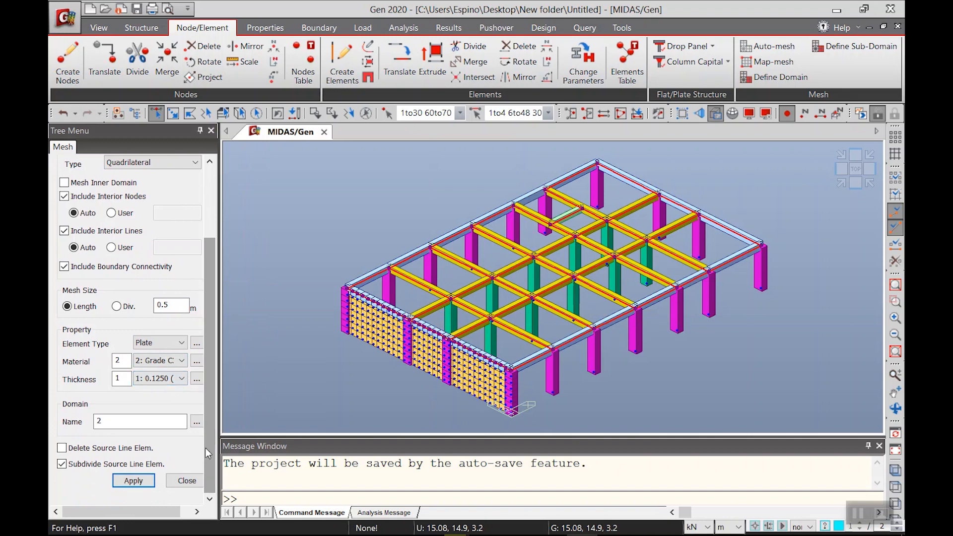
{"action": "left_click", "coordinate": [134, 481]}
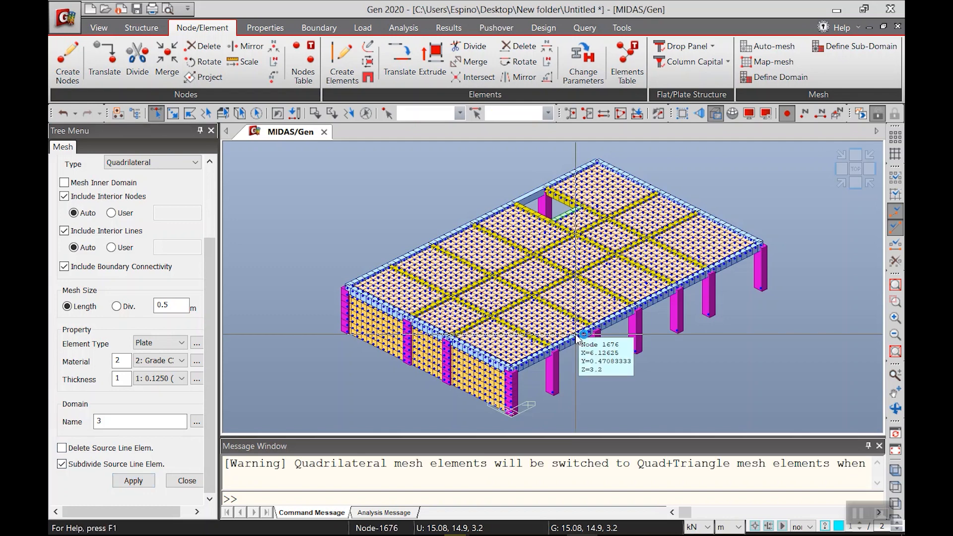
Hide the node markers and inspect the meshed slab and walls from several angles, ending in isometric view
{"action": "left_click", "coordinate": [788, 114]}
{"action": "scroll", "coordinate": [419, 406], "scroll_direction": "up", "scroll_amount": 6}
{"action": "scroll", "coordinate": [737, 313], "scroll_direction": "down", "scroll_amount": 1}
{"action": "scroll", "coordinate": [595, 278], "scroll_direction": "down", "scroll_amount": 5}
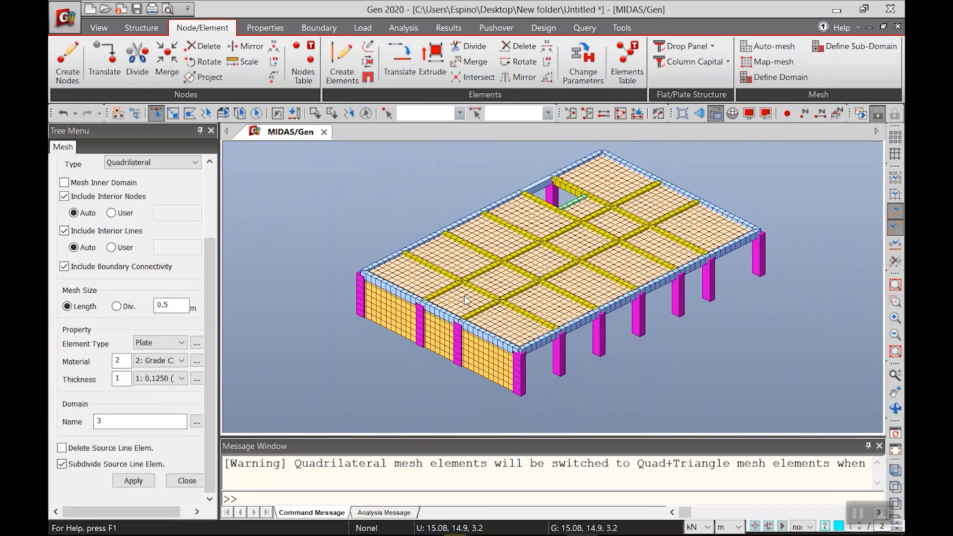
{"action": "mouse_move", "coordinate": [533, 305]}
{"action": "middle_mouse_down", "text": "ctrl"}
{"action": "mouse_move", "coordinate": [540, 340]}
{"action": "mouse_move", "coordinate": [526, 302]}
{"action": "mouse_move", "coordinate": [531, 309]}
{"action": "middle_mouse_up", "text": "ctrl"}
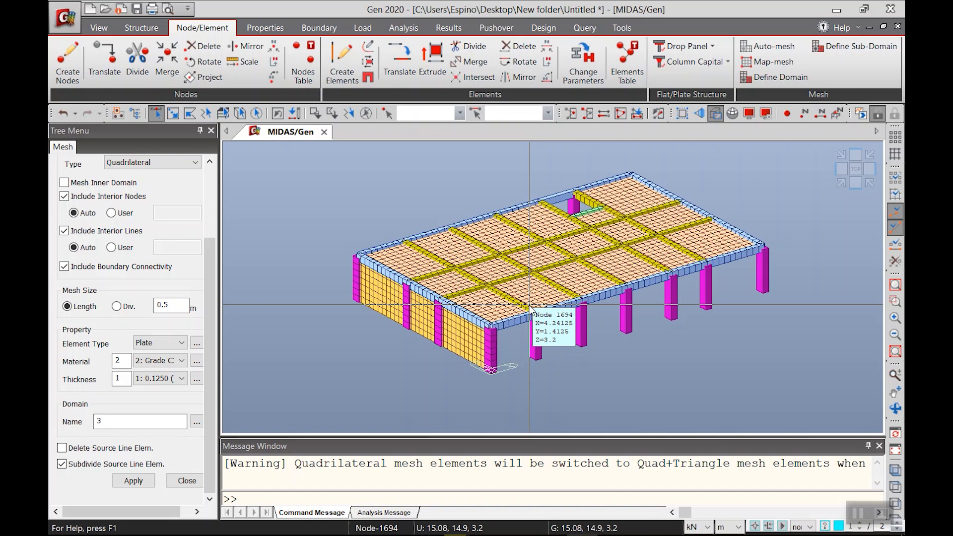
{"action": "middle_click_drag", "start_coordinate": [802, 248], "coordinate": [668, 282]}
{"action": "middle_click_drag", "start_coordinate": [607, 303], "coordinate": [660, 304]}
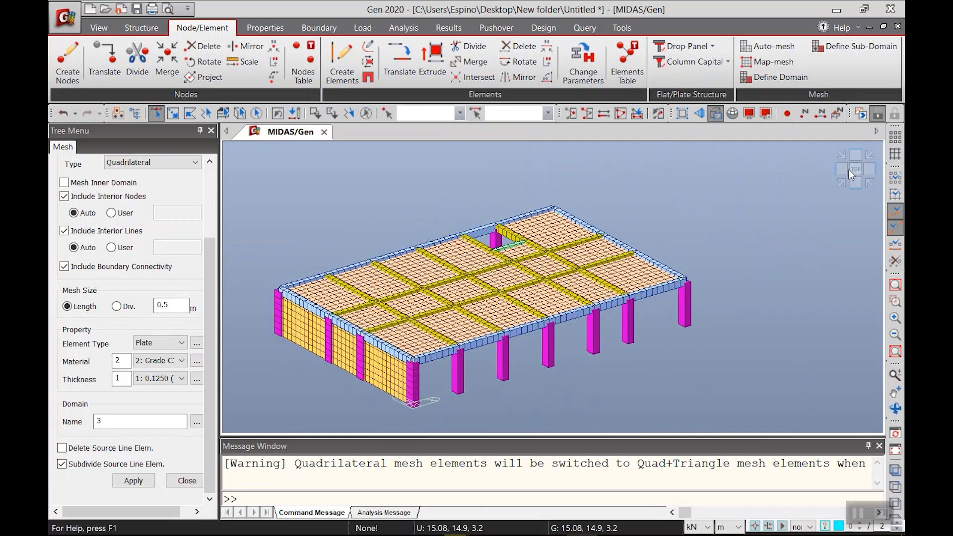
{"action": "left_click", "coordinate": [842, 182]}
Display Tree Menu 2 at a narrower width and show its Works list
{"action": "right_click", "coordinate": [778, 117]}
{"action": "left_click", "coordinate": [788, 143]}
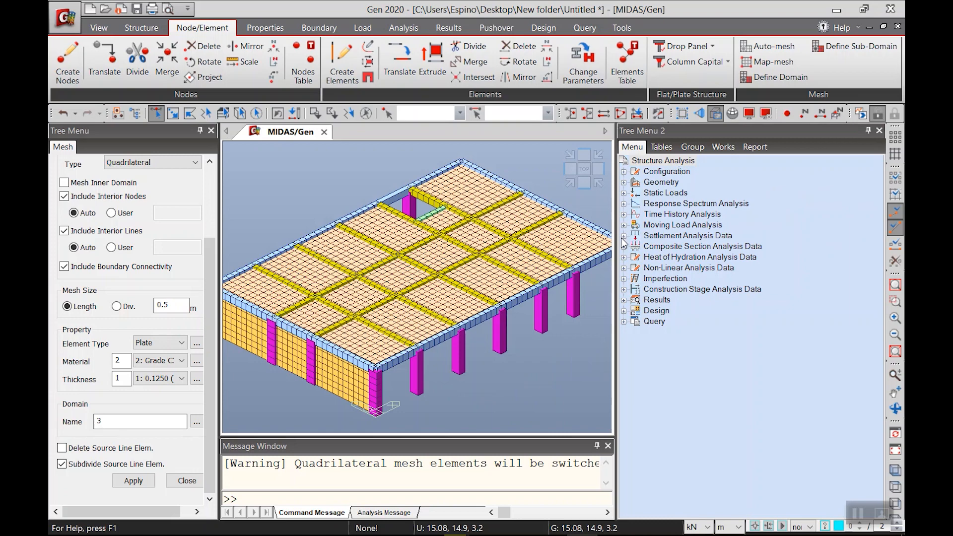
{"action": "left_click_drag", "start_coordinate": [617, 236], "coordinate": [733, 249]}
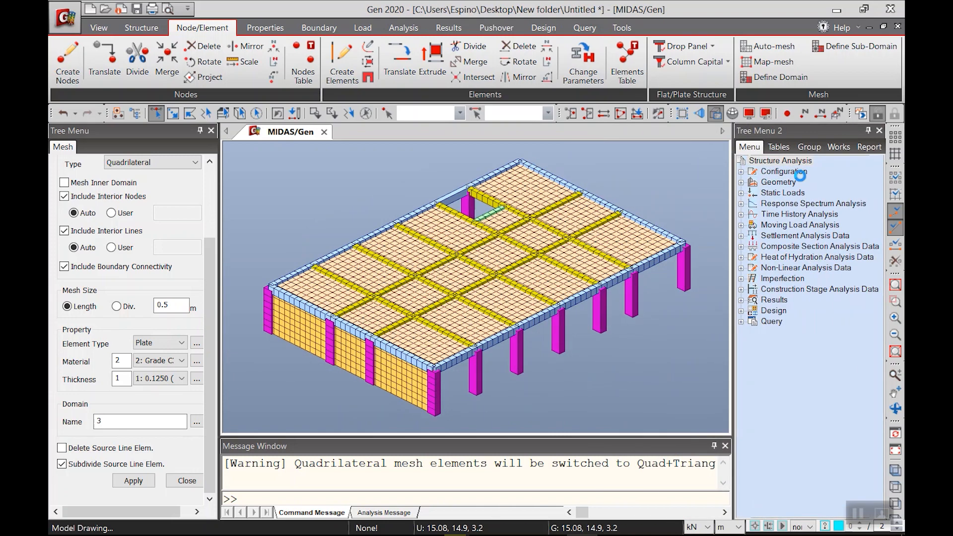
{"action": "right_click", "coordinate": [685, 117]}
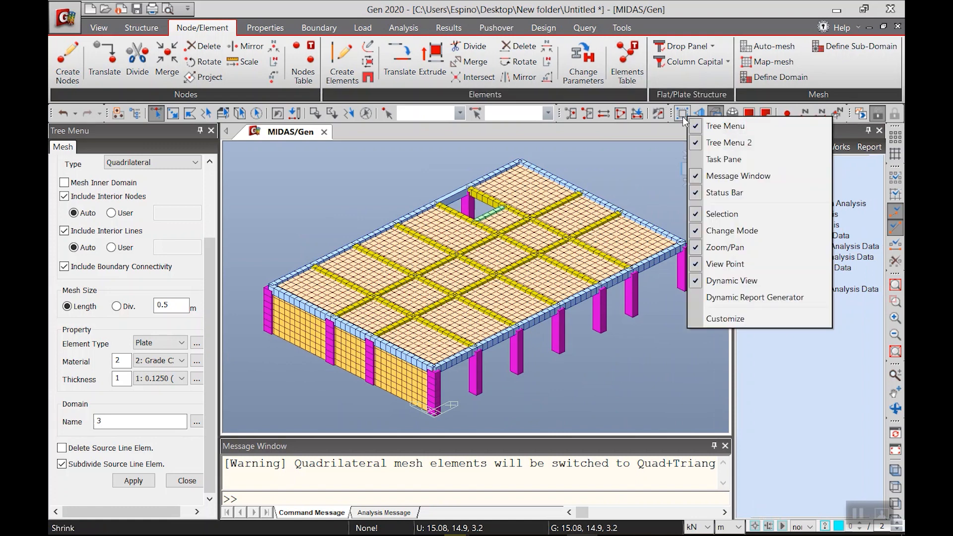
{"action": "left_click", "coordinate": [746, 144]}
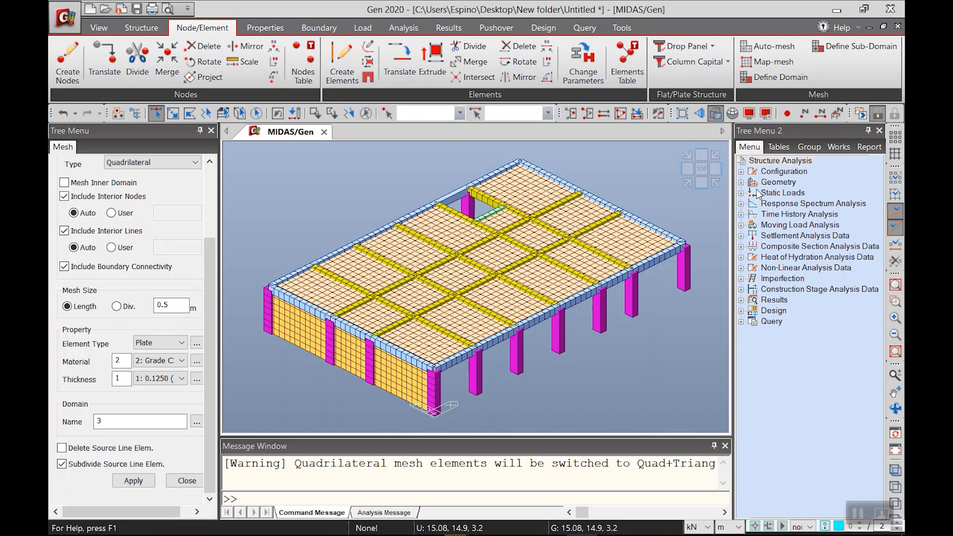
{"action": "left_click", "coordinate": [839, 146]}
{"action": "scroll", "coordinate": [864, 338], "scroll_direction": "down", "scroll_amount": 6}
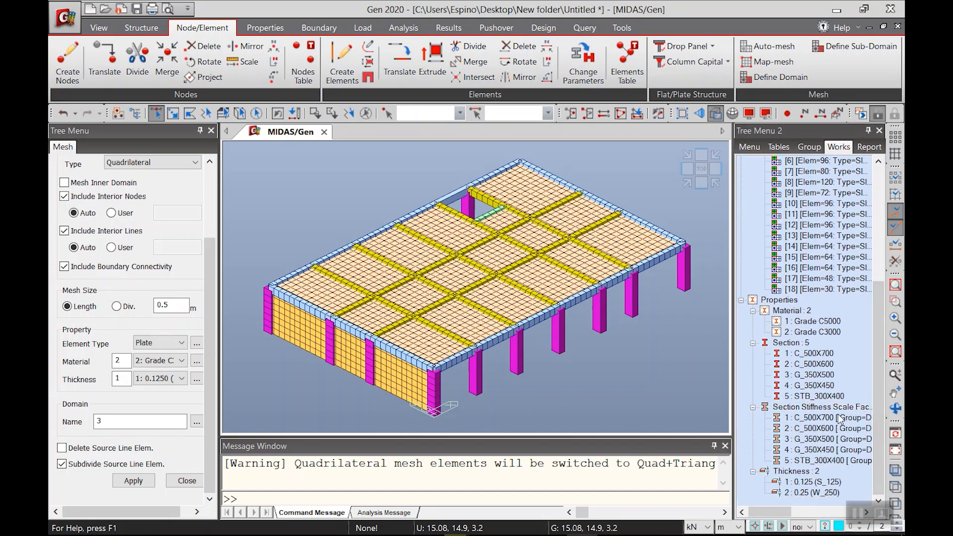
Examine the slab sub-domains 1 to 18 of domain 2 by highlighting each one in the model
{"action": "left_click_drag", "start_coordinate": [873, 325], "coordinate": [880, 255]}
{"action": "left_click", "coordinate": [805, 247]}
{"action": "left_click", "coordinate": [805, 257]}
{"action": "left_click", "coordinate": [806, 268]}
{"action": "left_click", "coordinate": [805, 278]}
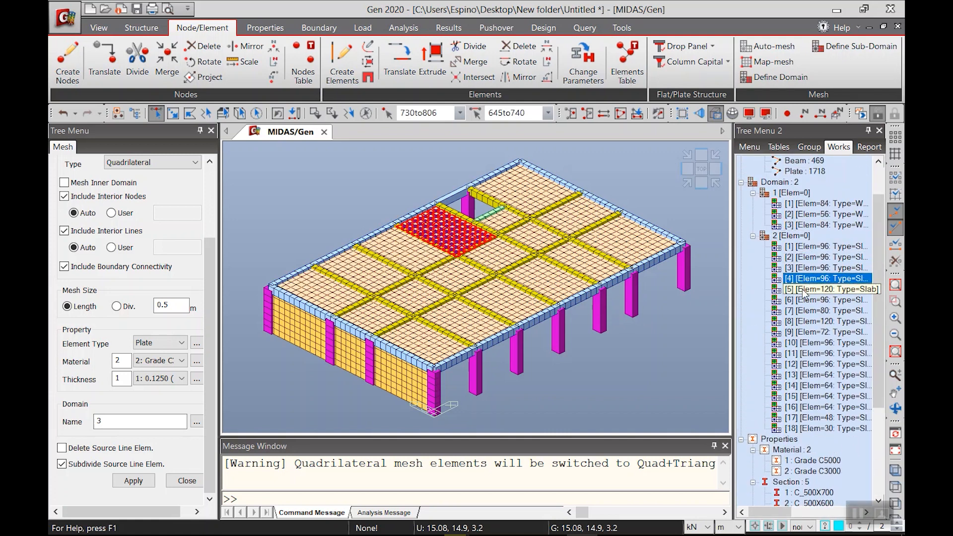
{"action": "left_click", "coordinate": [807, 289]}
{"action": "left_click", "coordinate": [810, 300]}
{"action": "left_click", "coordinate": [810, 310]}
{"action": "left_click", "coordinate": [810, 321]}
{"action": "left_click", "coordinate": [811, 333]}
{"action": "left_click", "coordinate": [811, 343]}
{"action": "left_click", "coordinate": [812, 354]}
{"action": "left_click", "coordinate": [812, 364]}
{"action": "left_click", "coordinate": [811, 376]}
{"action": "left_click", "coordinate": [810, 386]}
{"action": "left_click", "coordinate": [809, 398]}
{"action": "left_click", "coordinate": [810, 407]}
{"action": "left_click", "coordinate": [814, 418]}
{"action": "left_click", "coordinate": [820, 429]}
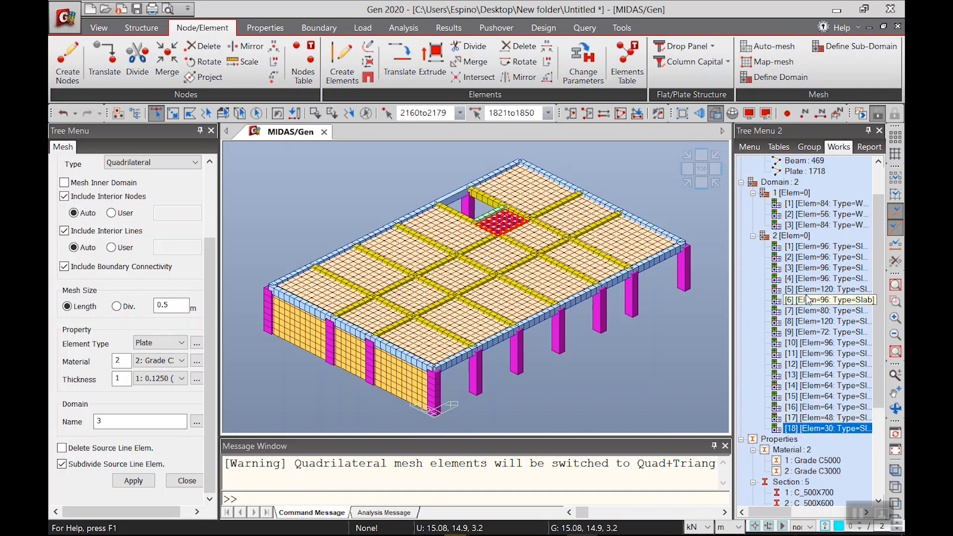
Switch to the mesh.pptx presentation in PowerPoint and read slide 49 on Thick vs Thin and Drilling DOF
{"action": "left_click", "coordinate": [515, 522]}
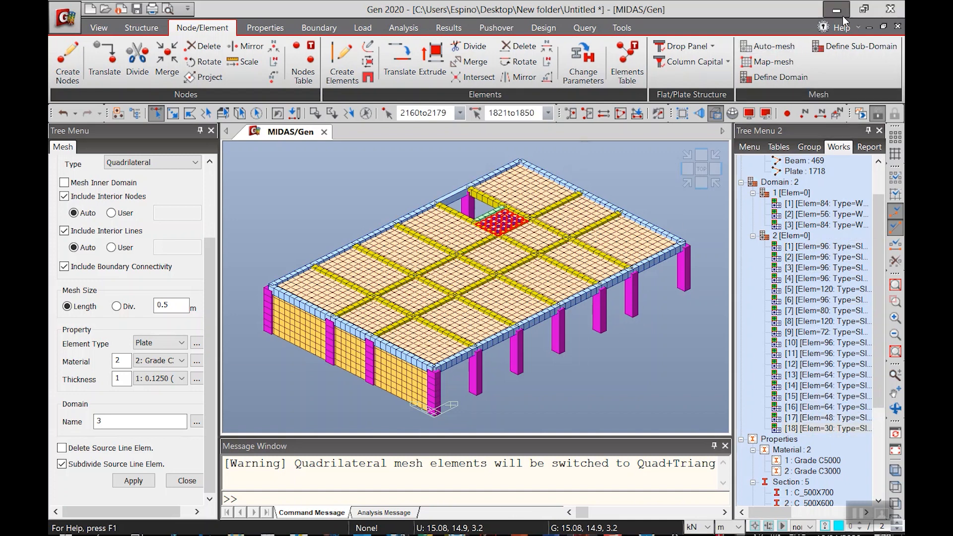
{"action": "double_click", "coordinate": [778, 8]}
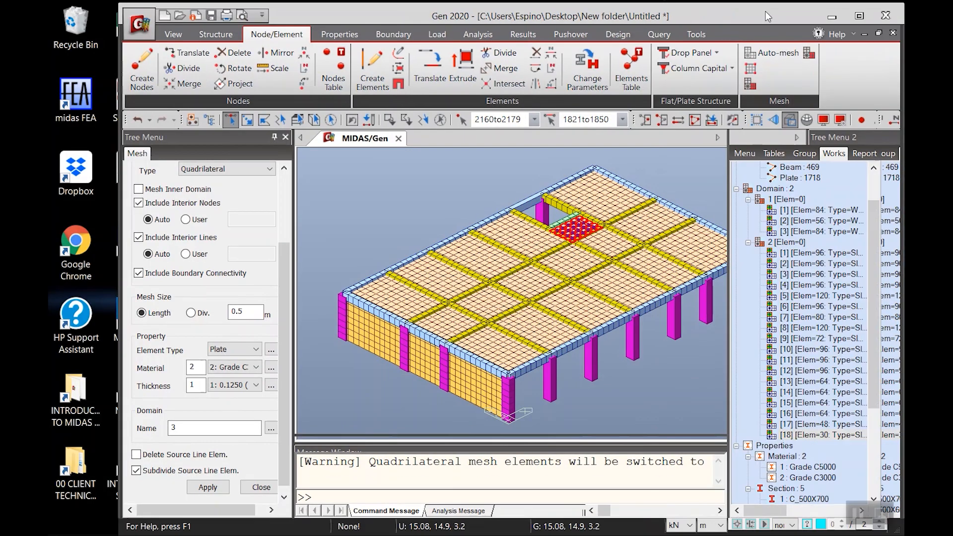
{"action": "left_click_drag", "start_coordinate": [696, 21], "coordinate": [677, 15]}
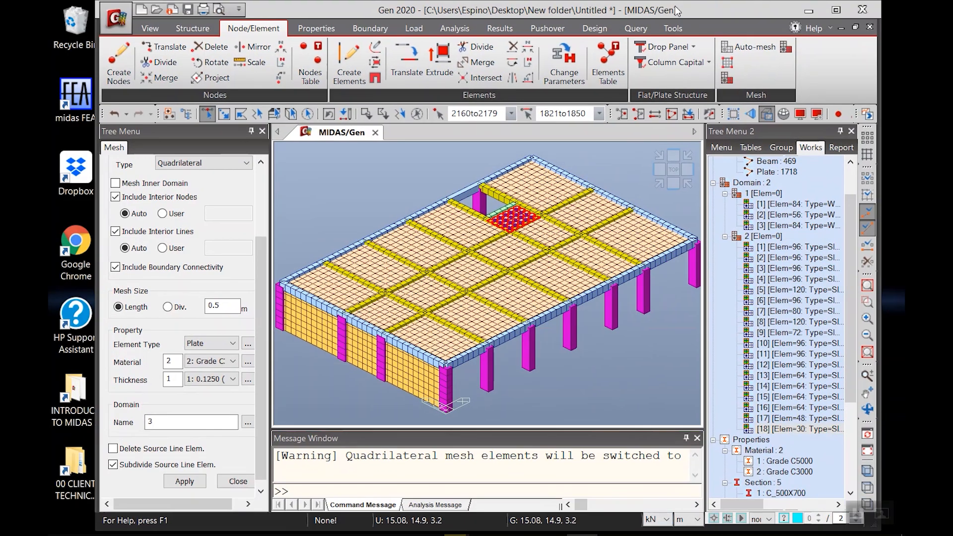
{"action": "left_click", "coordinate": [809, 15]}
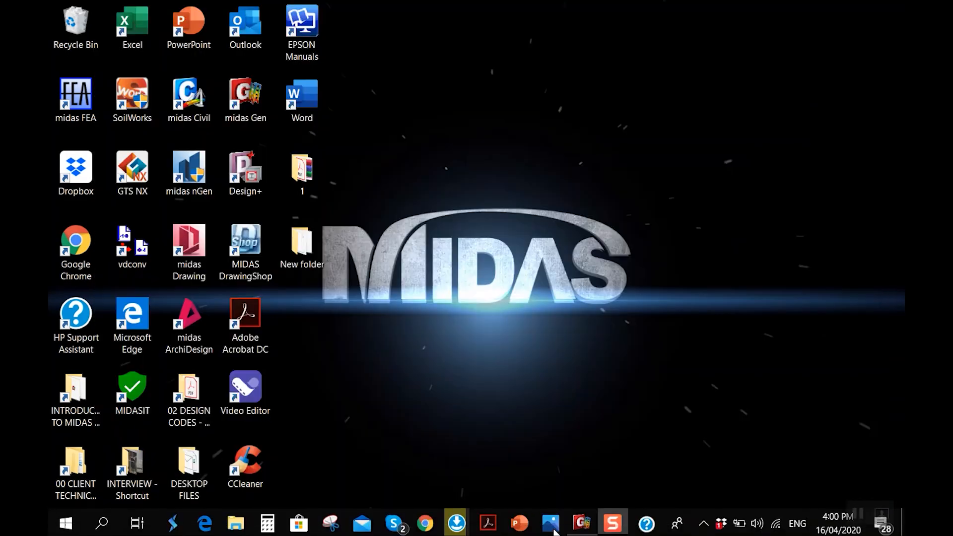
{"action": "left_click", "coordinate": [519, 522]}
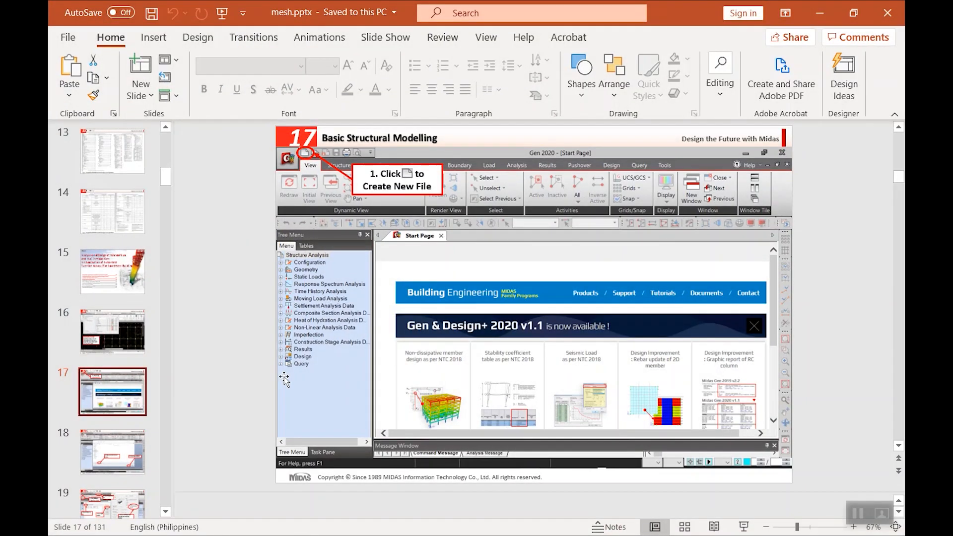
{"action": "left_click_drag", "start_coordinate": [164, 177], "coordinate": [159, 259]}
{"action": "scroll", "coordinate": [105, 407], "scroll_direction": "down", "scroll_amount": 3}
{"action": "left_click", "coordinate": [105, 407]}
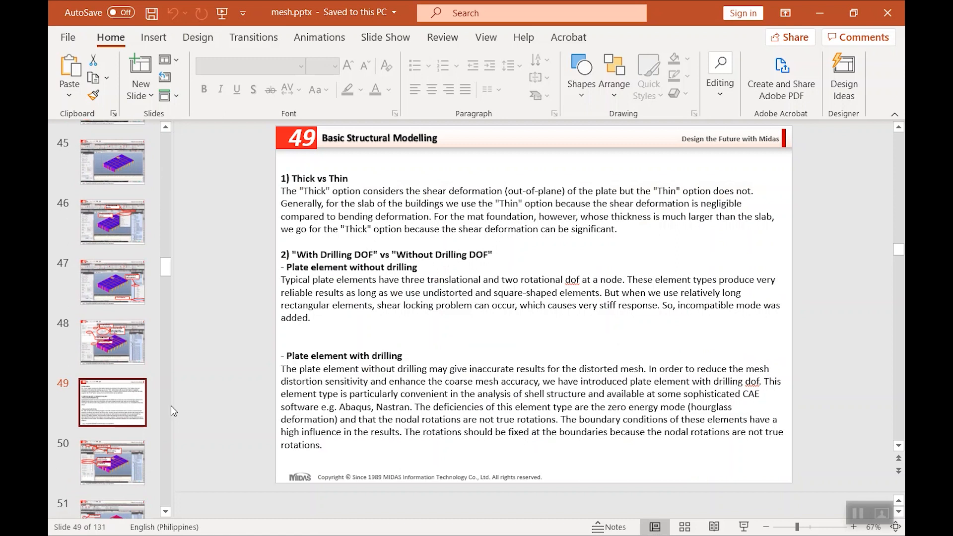
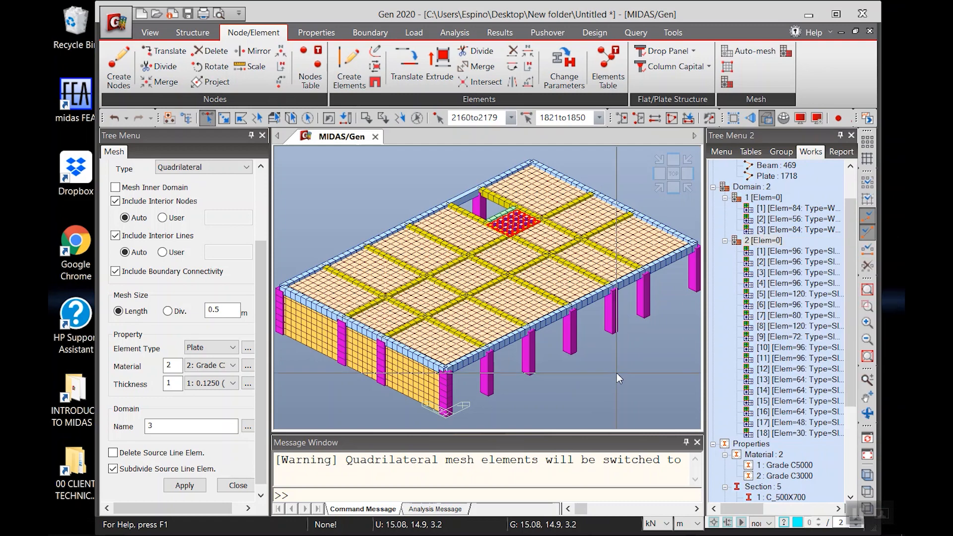
Modify the slab domain 2 in midas Gen so its plate element sub type is Thin without Drilling DOF
{"action": "left_click", "coordinate": [764, 242]}
{"action": "right_click", "coordinate": [764, 243]}
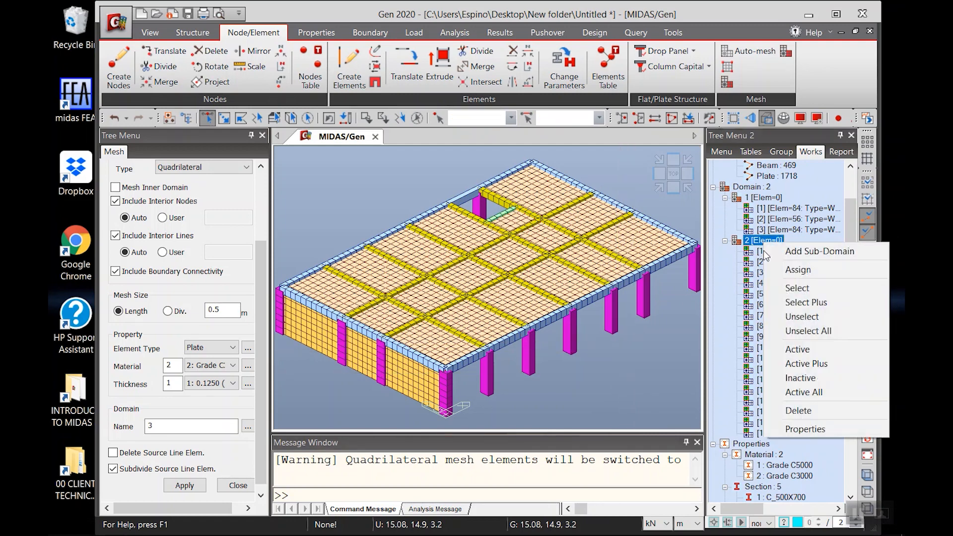
{"action": "left_click", "coordinate": [790, 430]}
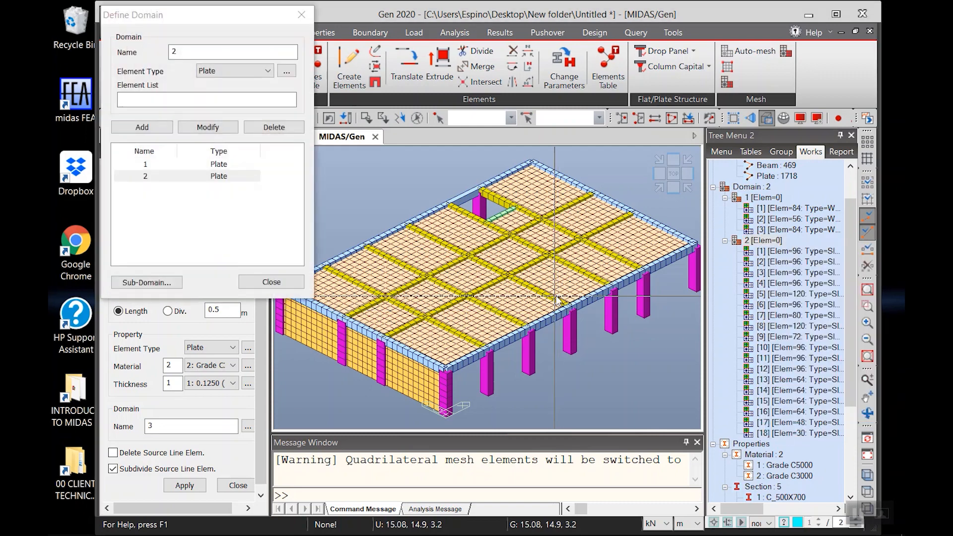
{"action": "double_click", "coordinate": [534, 13]}
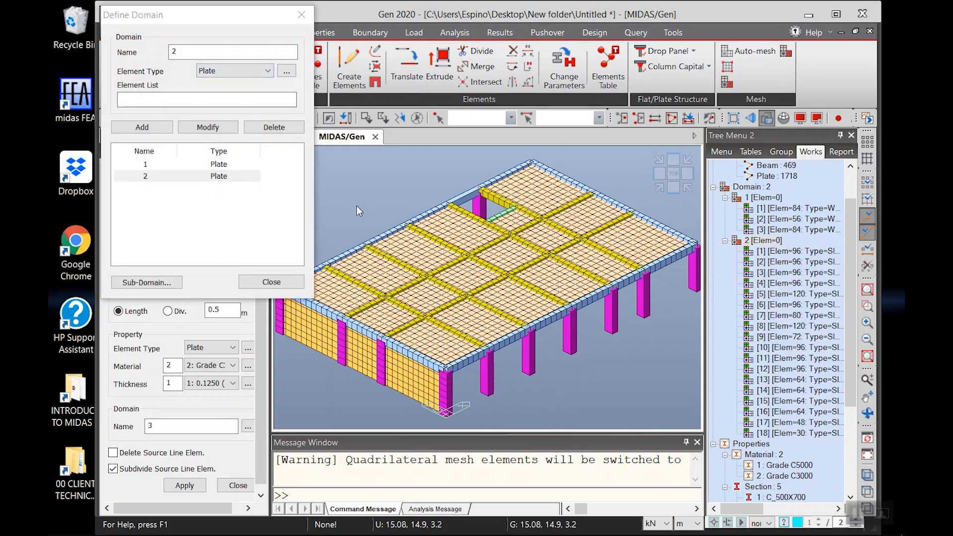
{"action": "left_click", "coordinate": [286, 71]}
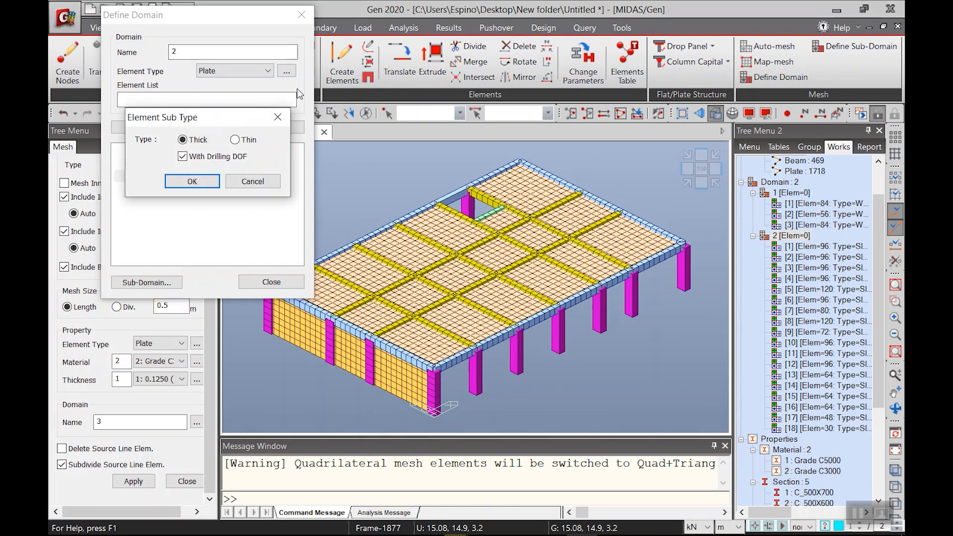
{"action": "left_click", "coordinate": [249, 140]}
{"action": "left_click", "coordinate": [228, 158]}
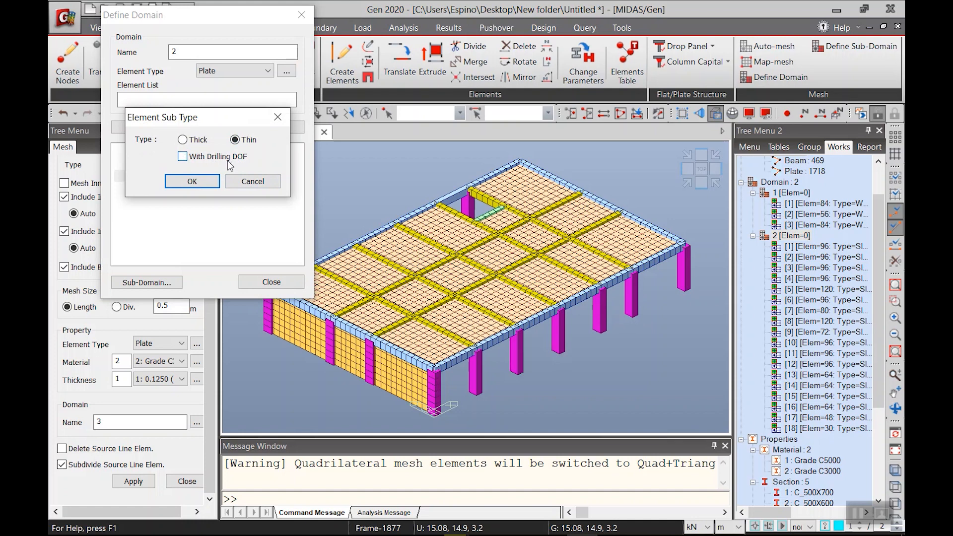
{"action": "left_click", "coordinate": [192, 181]}
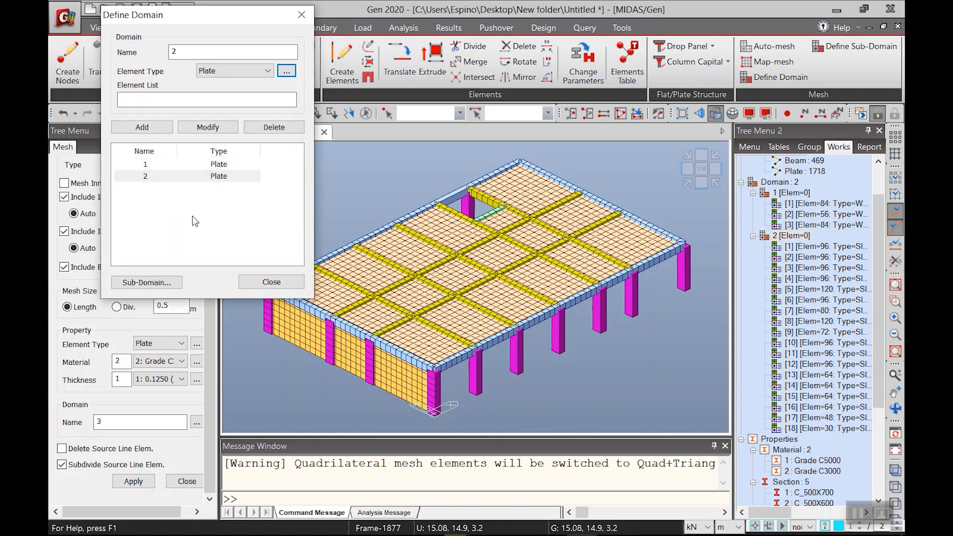
{"action": "left_click", "coordinate": [219, 124]}
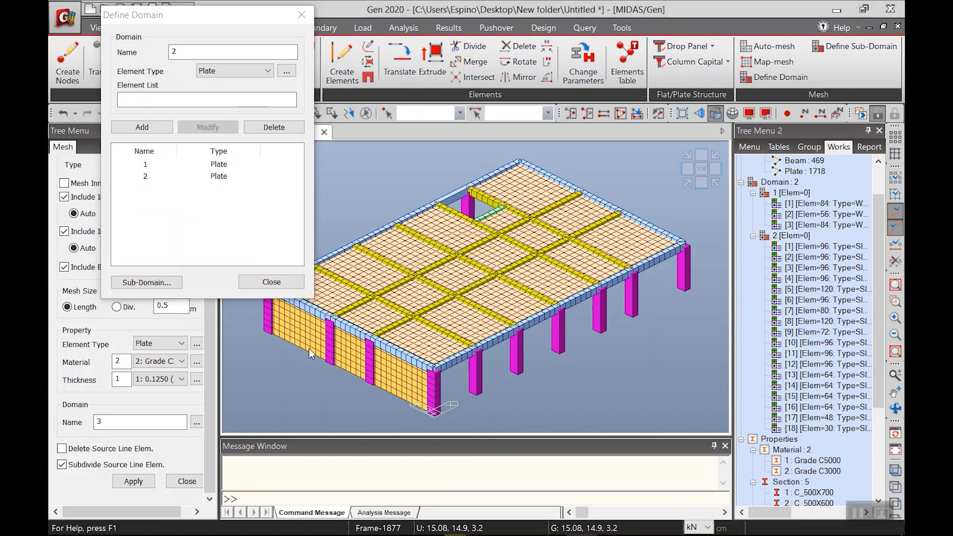
{"action": "left_click", "coordinate": [271, 282]}
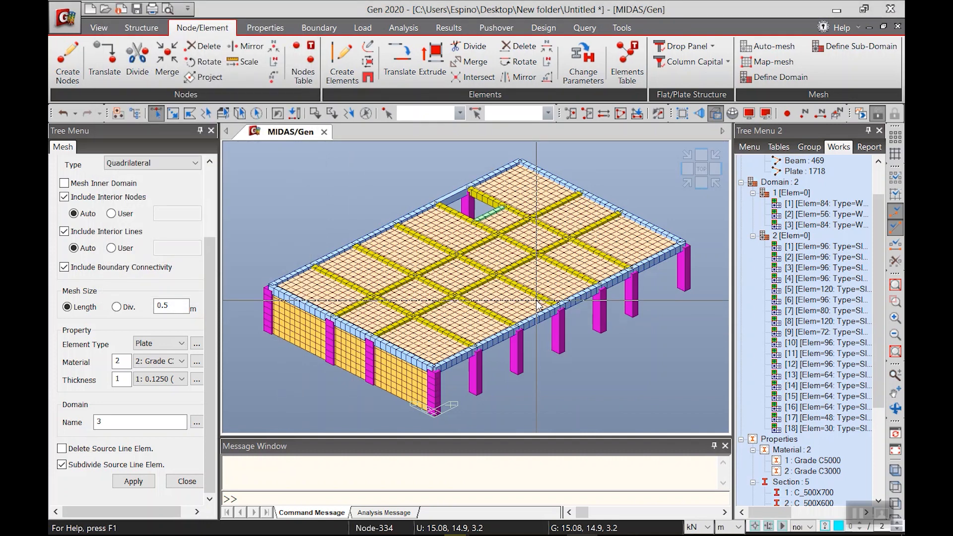
Select all nodes and elements of the single-story model with a window in the front elevation view
{"action": "mouse_move", "coordinate": [538, 305]}
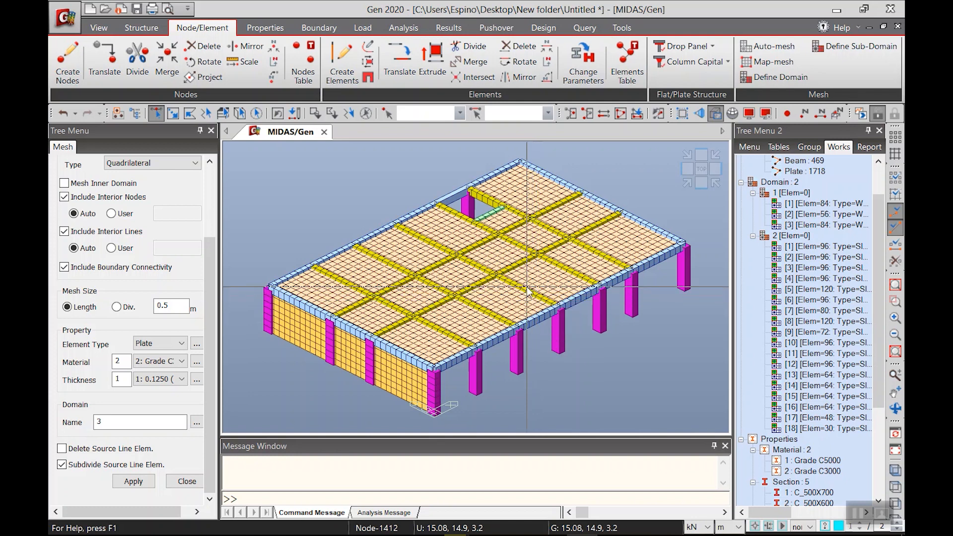
{"action": "left_click", "coordinate": [697, 189]}
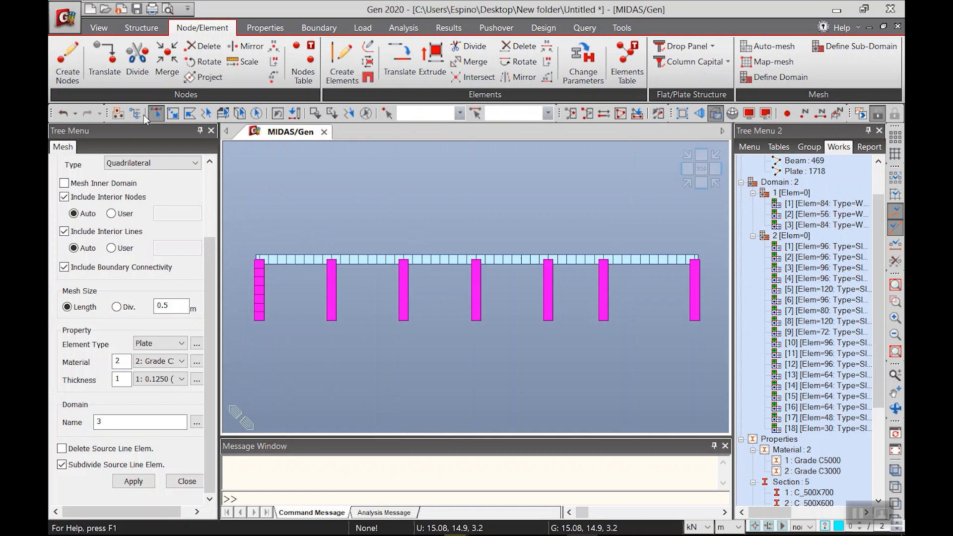
{"action": "left_click_drag", "start_coordinate": [246, 225], "coordinate": [712, 363]}
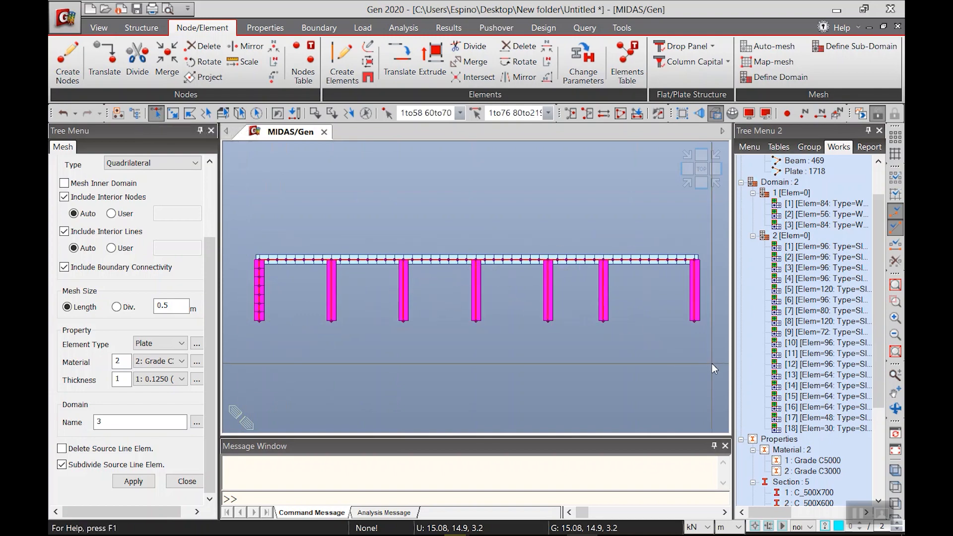
{"action": "left_click", "coordinate": [687, 182]}
Generate the upper stories with Building Generation, using 3 copies at a Global Z distance of 3.2 m
{"action": "left_click", "coordinate": [134, 32]}
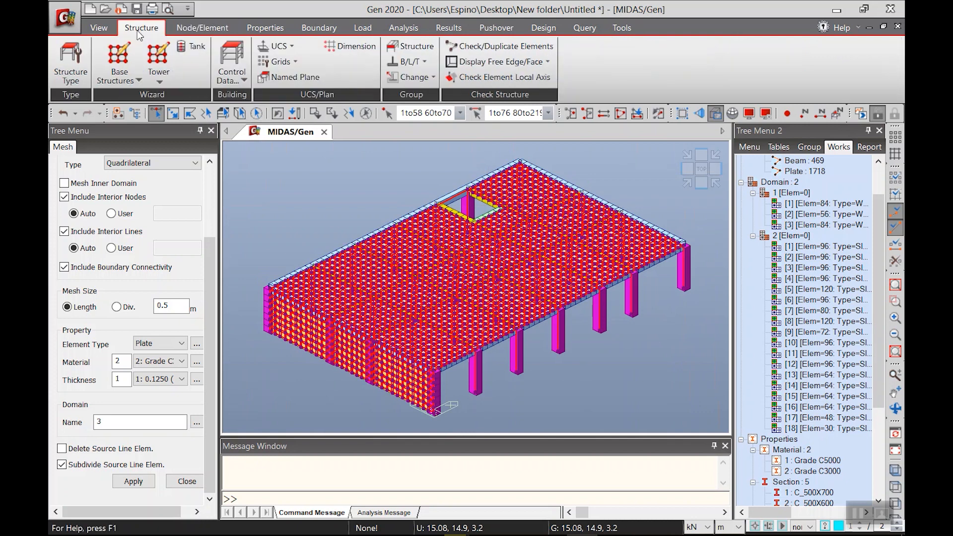
{"action": "left_click", "coordinate": [243, 82]}
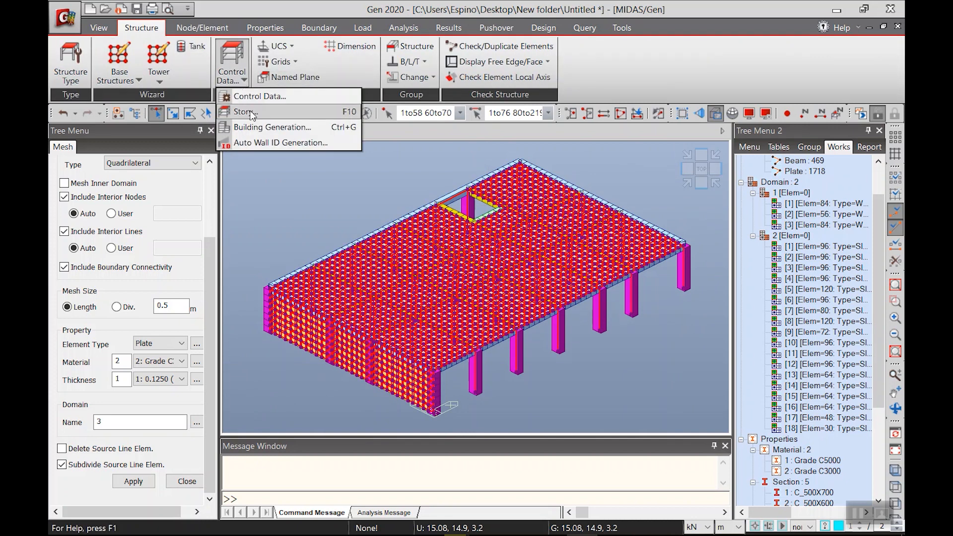
{"action": "left_click", "coordinate": [263, 129]}
{"action": "double_click", "coordinate": [188, 237]}
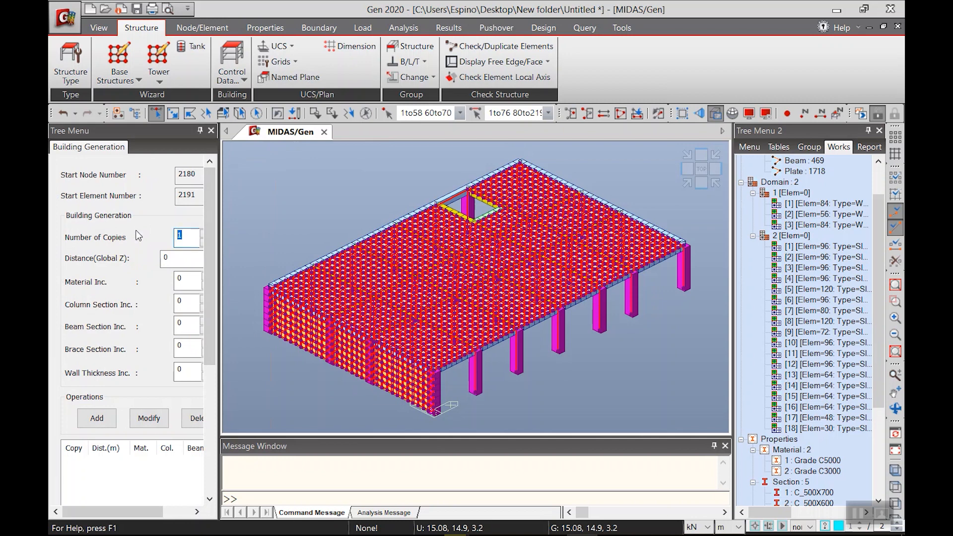
{"action": "type", "text": "3"}
{"action": "key", "text": "Tab"}
{"action": "type", "text": "3.2"}
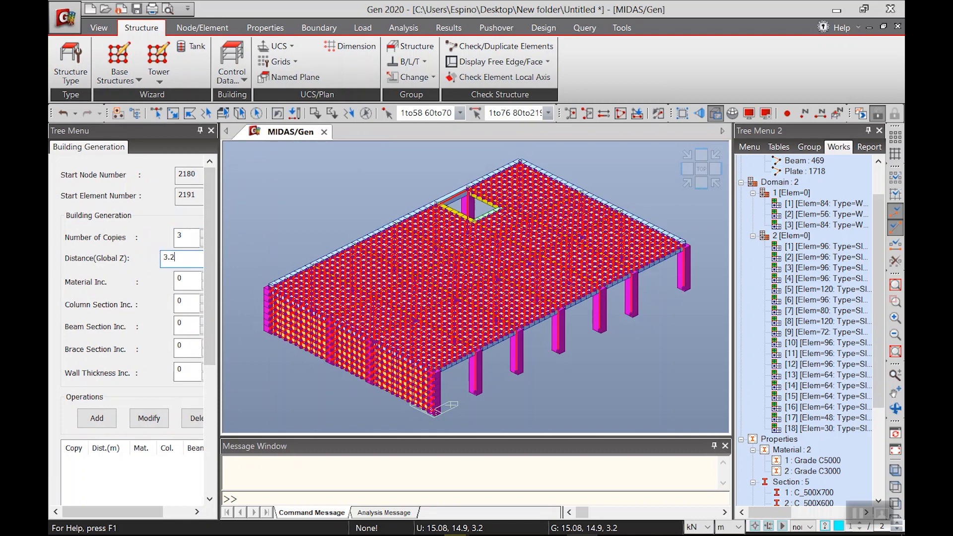
{"action": "left_click", "coordinate": [98, 420]}
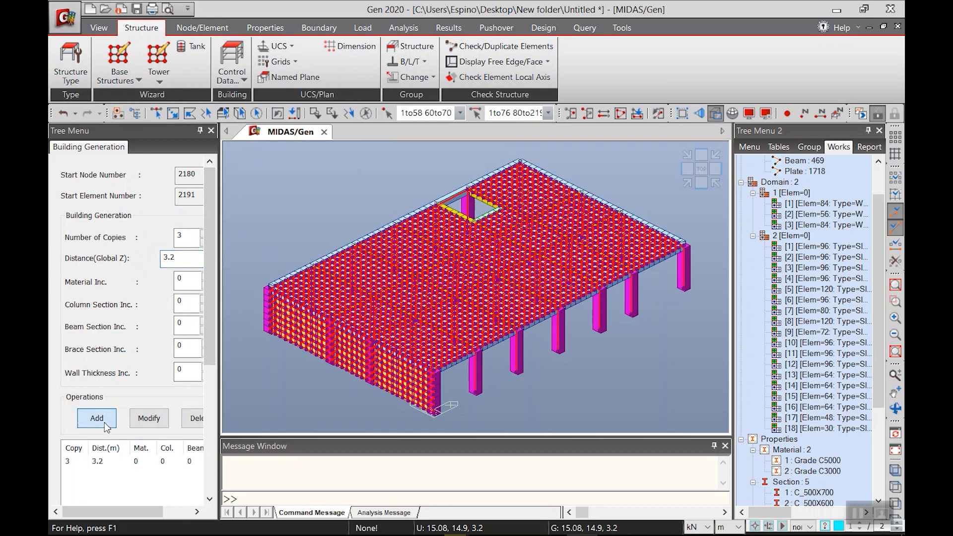
{"action": "scroll", "coordinate": [204, 403], "scroll_direction": "down", "scroll_amount": 5}
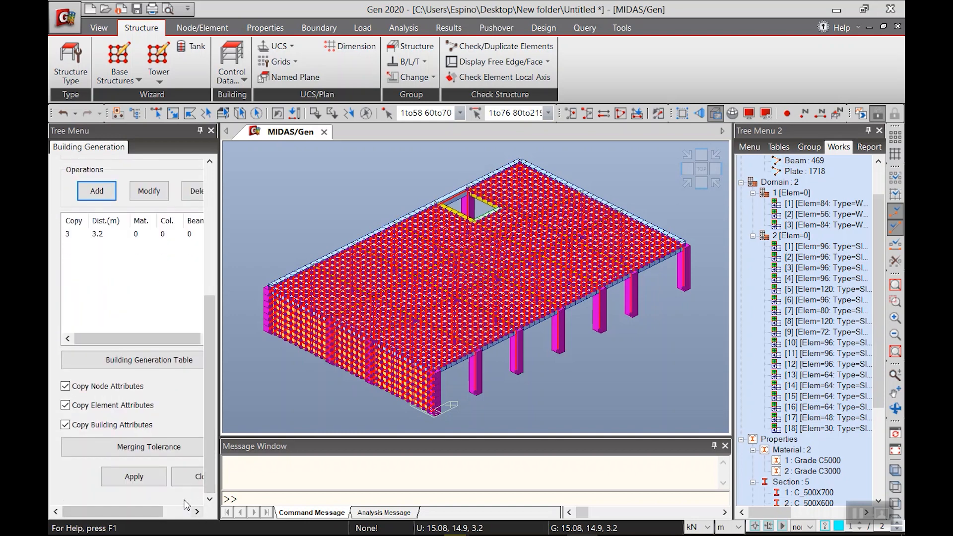
{"action": "left_click", "coordinate": [139, 478]}
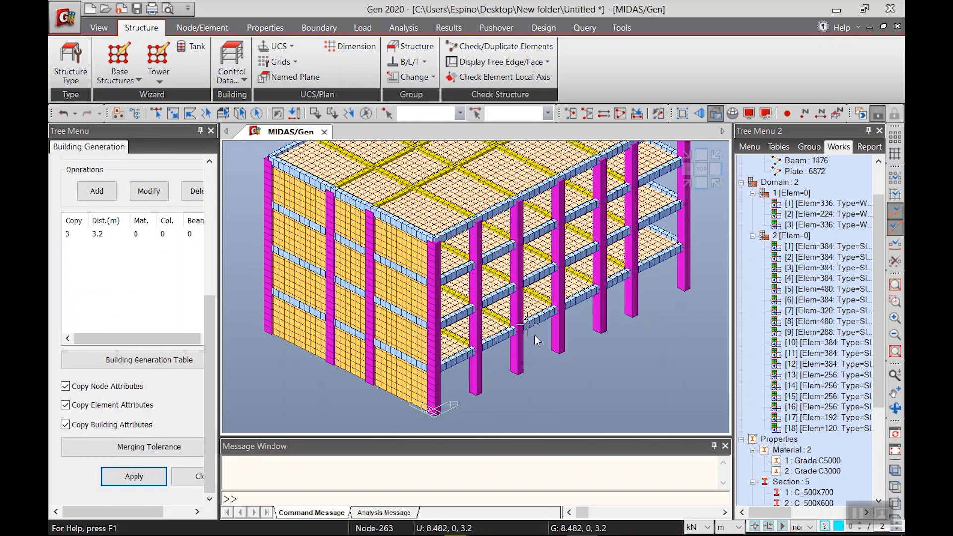
{"action": "middle_click_drag", "start_coordinate": [522, 327], "coordinate": [526, 364], "text": "ctrl"}
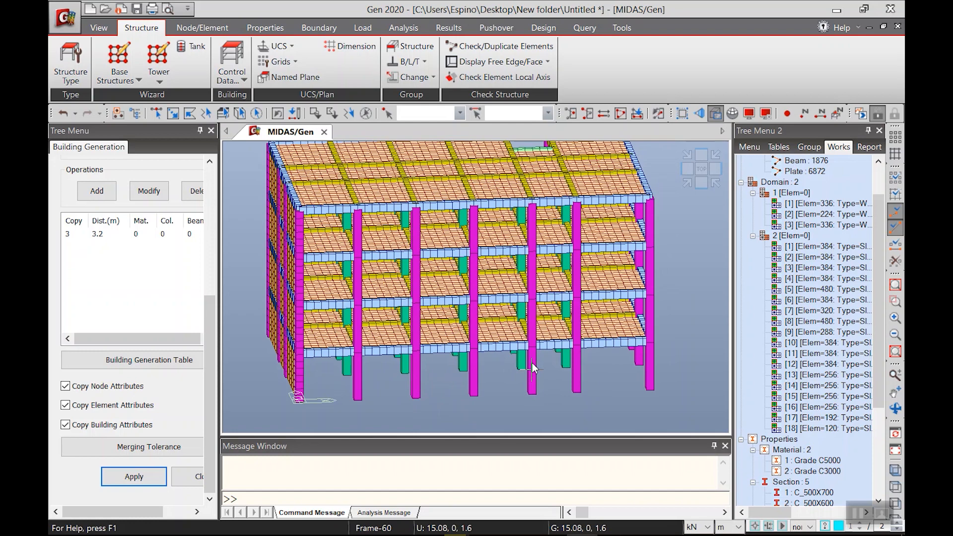
{"action": "left_click", "coordinate": [234, 75]}
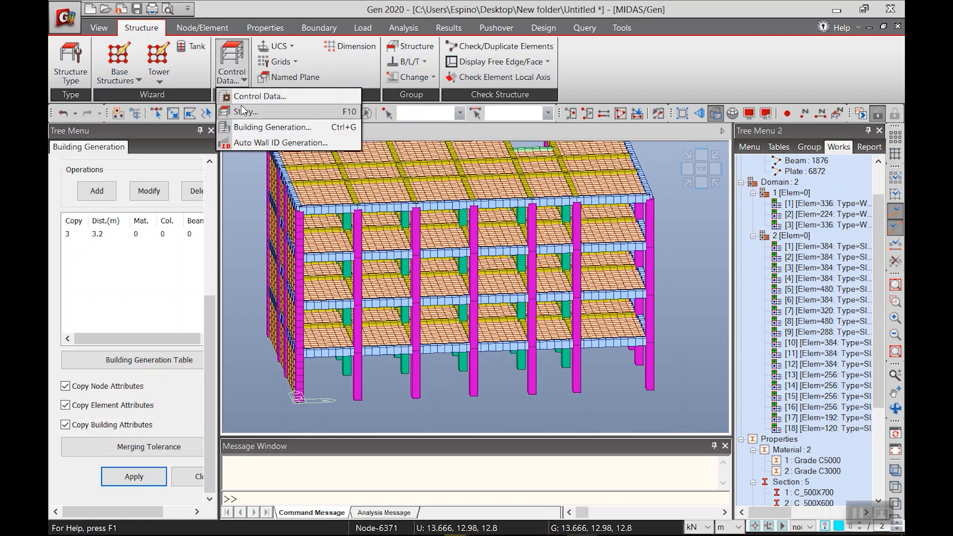
{"action": "left_click", "coordinate": [244, 111]}
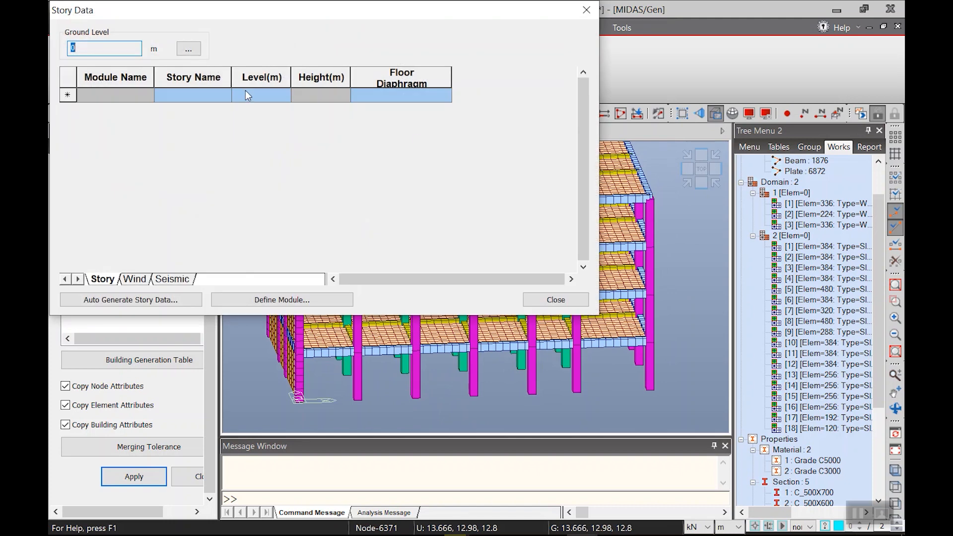
{"action": "left_click", "coordinate": [176, 300]}
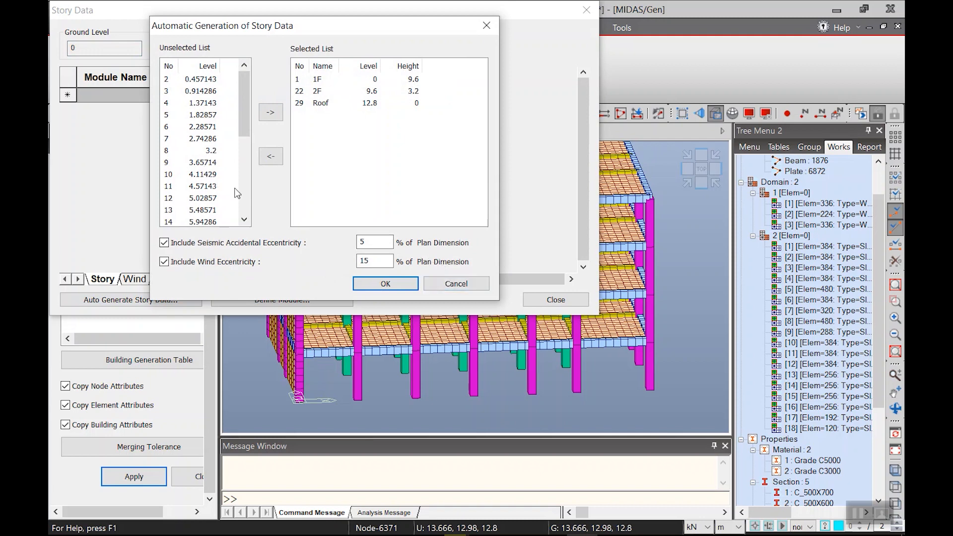
{"action": "left_click", "coordinate": [456, 284]}
{"action": "left_click", "coordinate": [536, 304]}
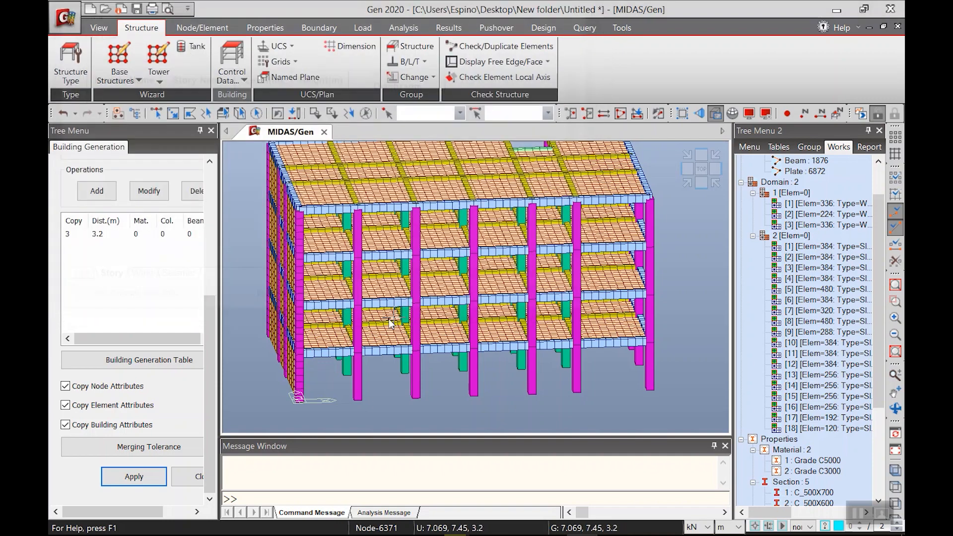
Auto-generate the story data, adding levels 3.2 and 6.4 to the selected list
{"action": "middle_click_drag", "start_coordinate": [502, 352], "coordinate": [526, 342]}
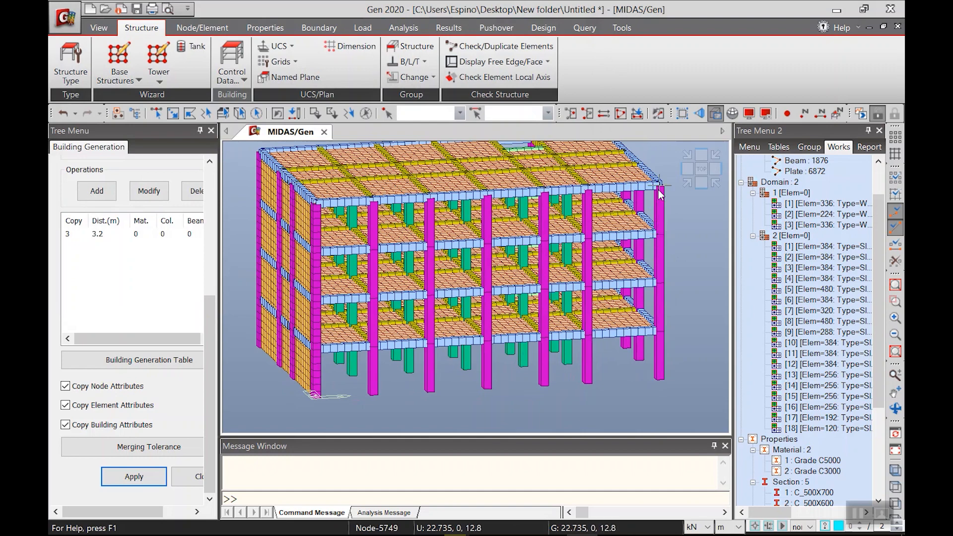
{"action": "left_click", "coordinate": [238, 81]}
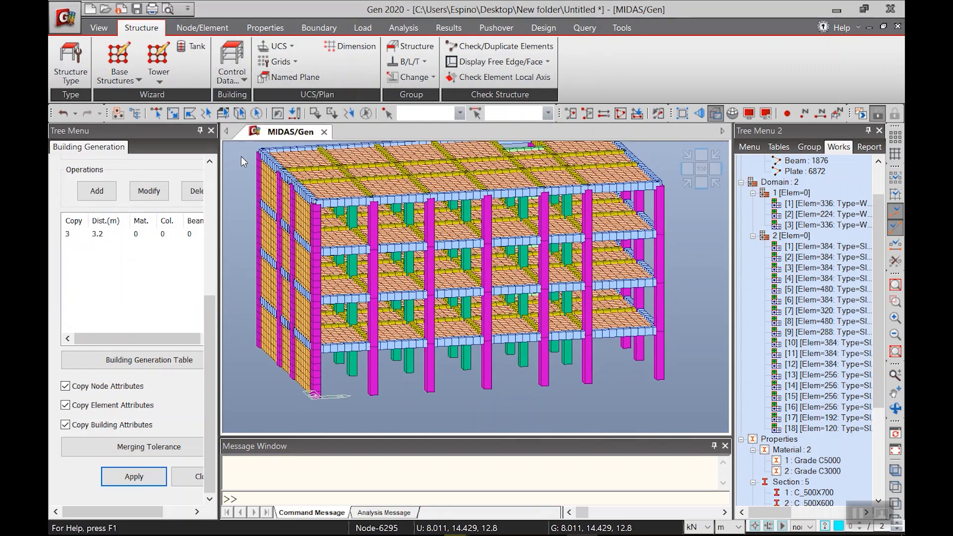
{"action": "left_click", "coordinate": [251, 112]}
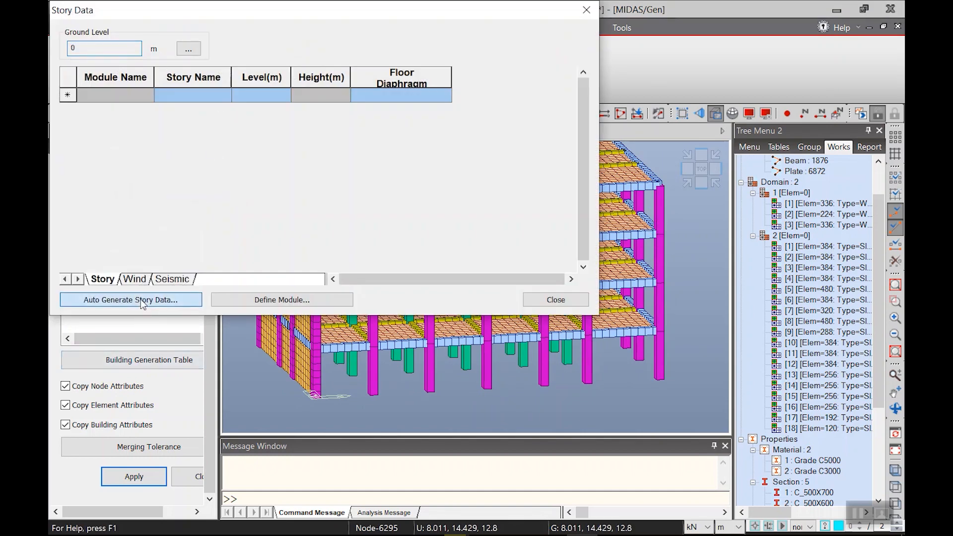
{"action": "left_click", "coordinate": [142, 301]}
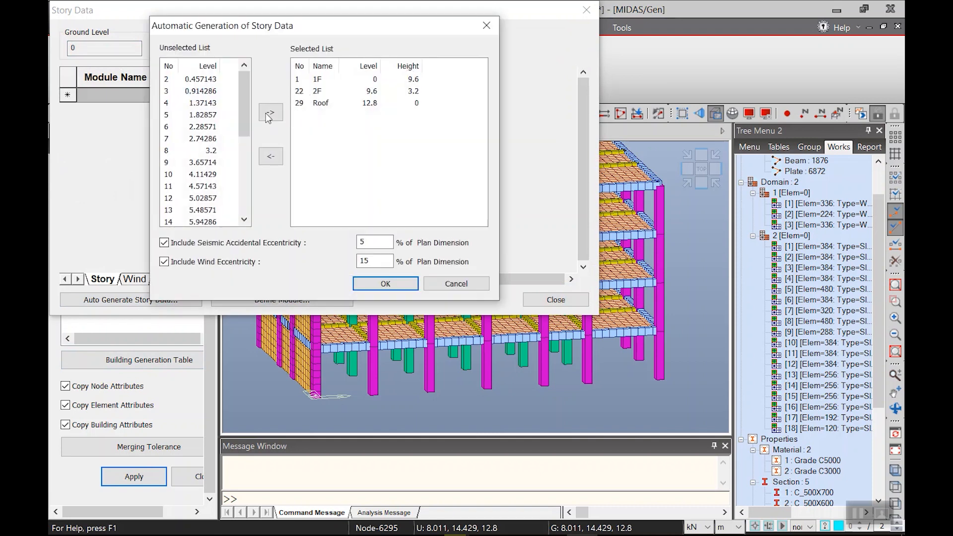
{"action": "left_click", "coordinate": [213, 151]}
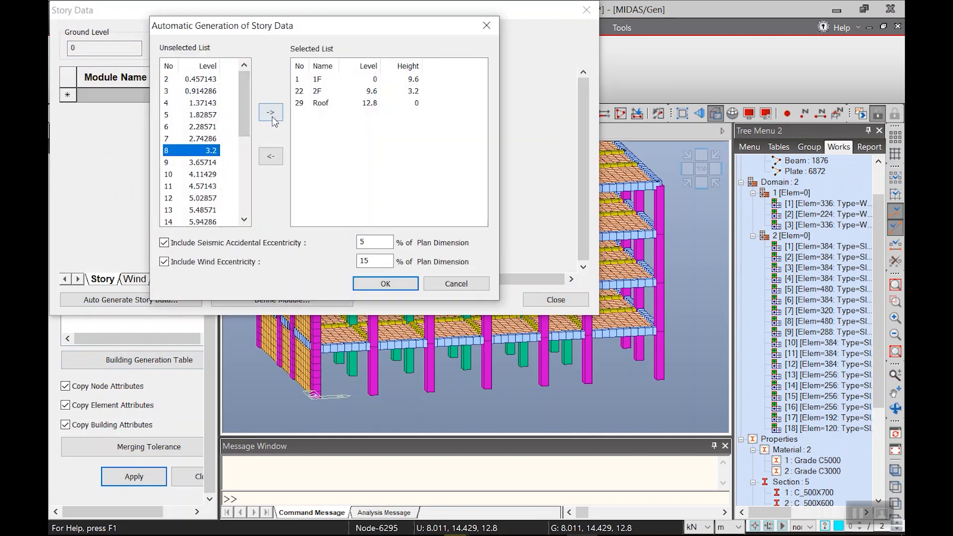
{"action": "left_click", "coordinate": [278, 110]}
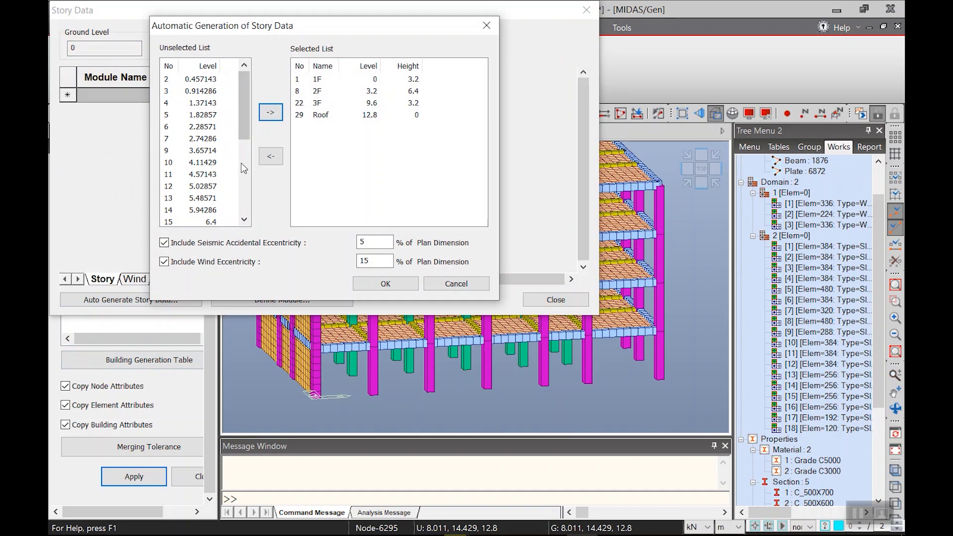
{"action": "left_click", "coordinate": [208, 222]}
{"action": "left_click", "coordinate": [271, 112]}
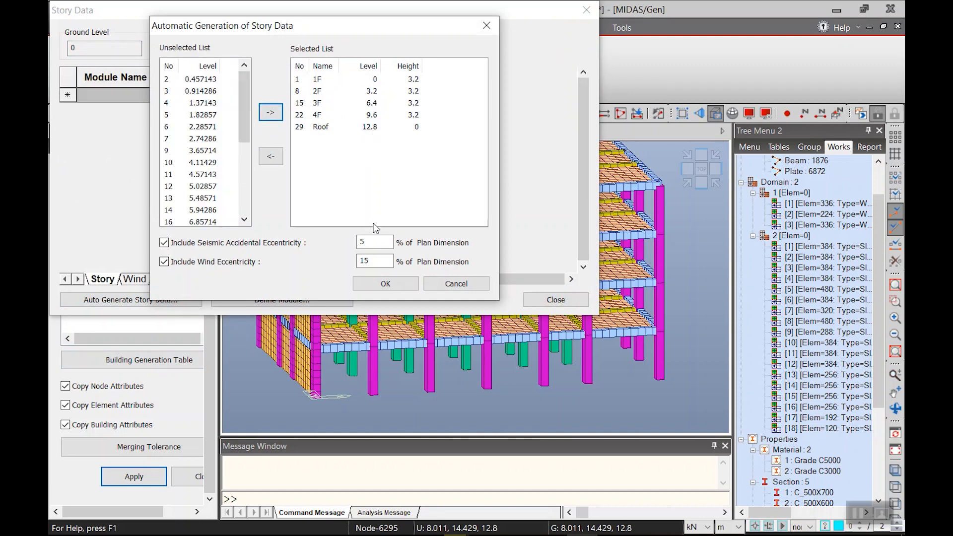
{"action": "left_click", "coordinate": [385, 283]}
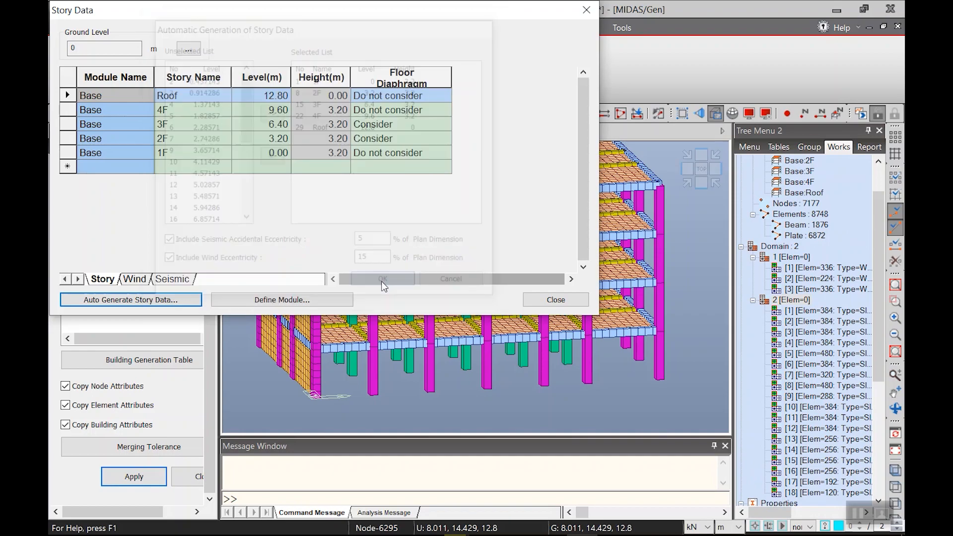
{"action": "left_click", "coordinate": [529, 300]}
Display the story name labels on the model and view the whole building in isometric
{"action": "middle_click_drag", "start_coordinate": [529, 291], "coordinate": [557, 313], "text": "ctrl"}
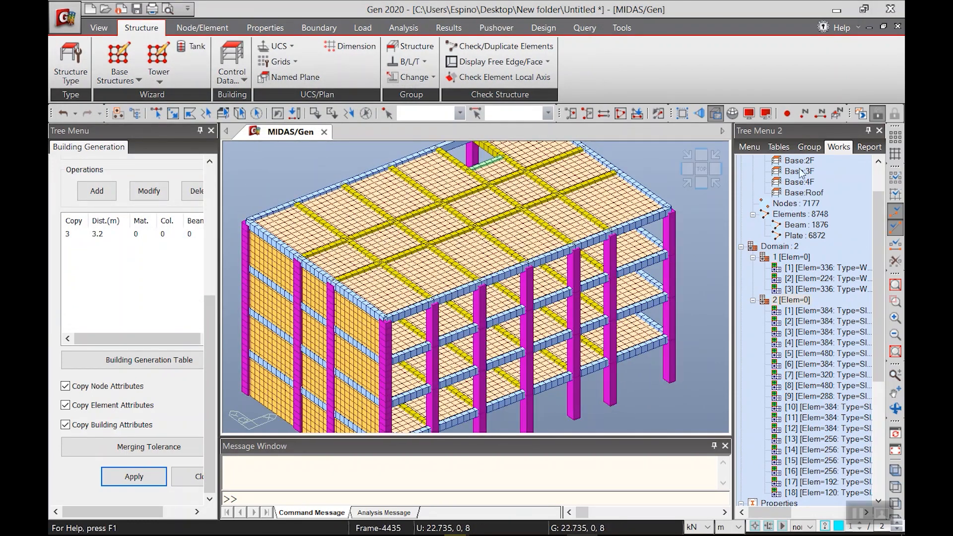
{"action": "left_click", "coordinate": [836, 115]}
{"action": "middle_click_drag", "start_coordinate": [559, 381], "coordinate": [543, 364]}
{"action": "middle_click_drag", "start_coordinate": [606, 410], "coordinate": [648, 399], "text": "ctrl"}
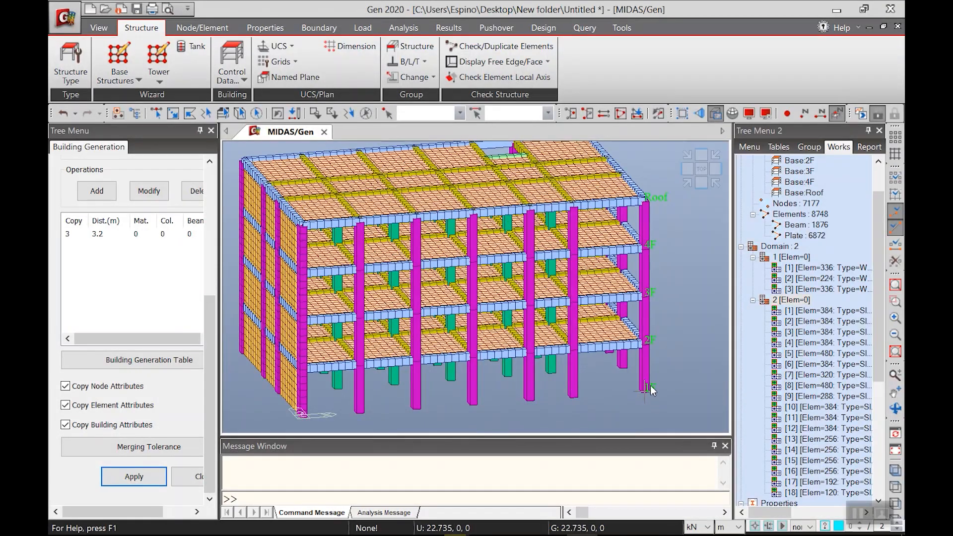
{"action": "scroll", "coordinate": [467, 281], "scroll_direction": "down", "scroll_amount": 3}
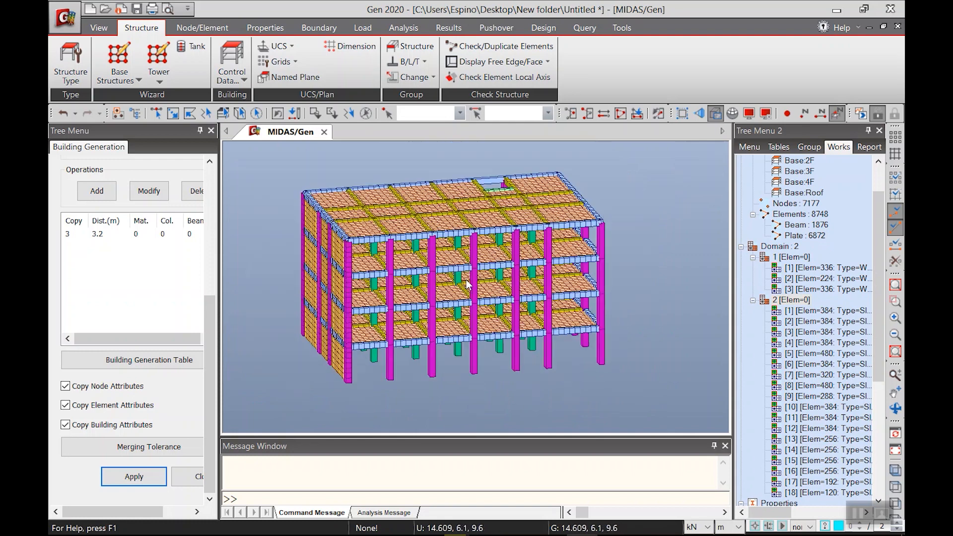
{"action": "scroll", "coordinate": [467, 283], "scroll_direction": "down", "scroll_amount": 1}
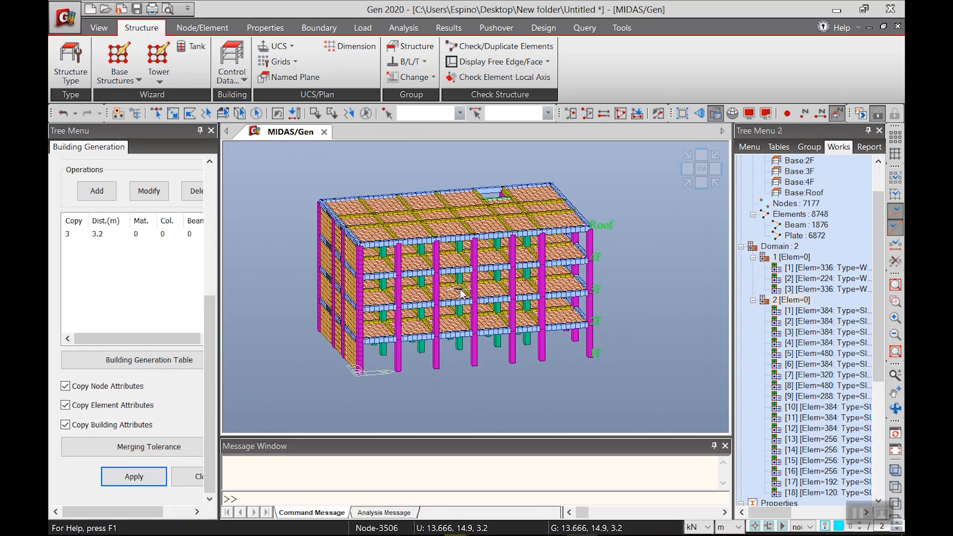
{"action": "left_click", "coordinate": [685, 183]}
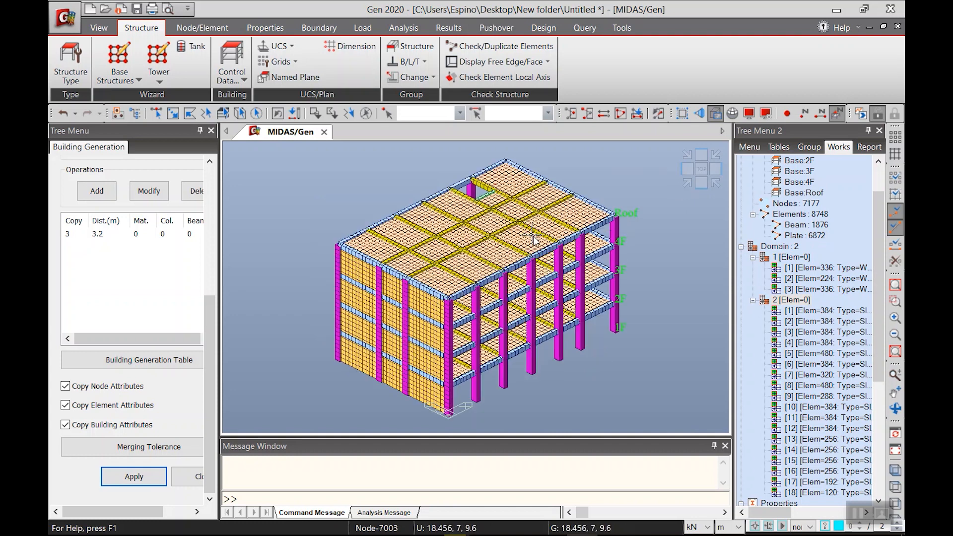
{"action": "mouse_move", "coordinate": [534, 240]}
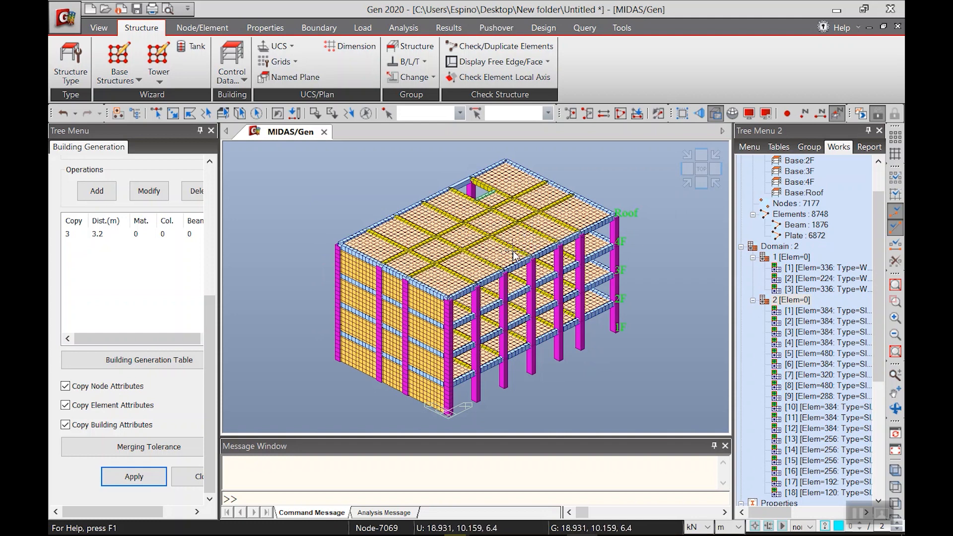
Set up fixed supports to add, with all translations (D-ALL) and all rotations (R-ALL) restrained
{"action": "left_click", "coordinate": [322, 28]}
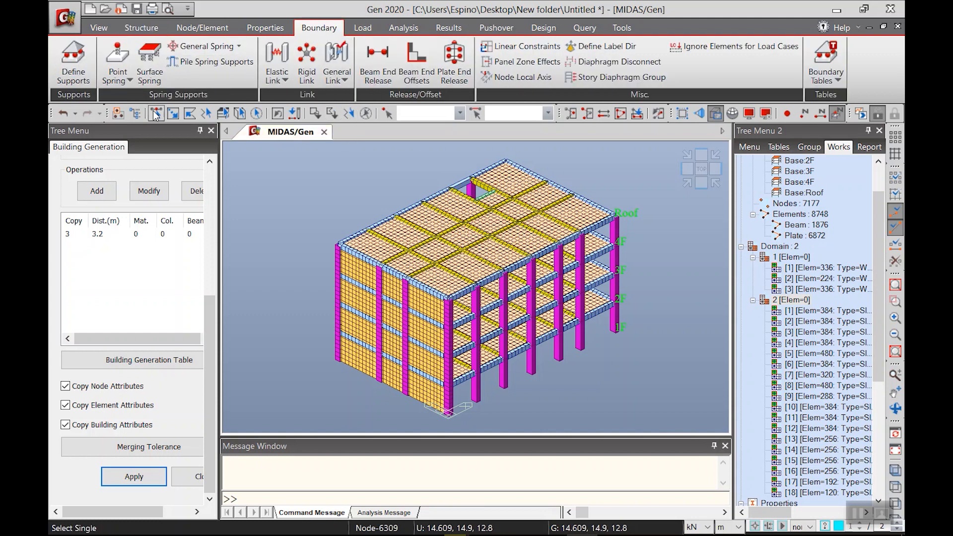
{"action": "left_click", "coordinate": [64, 79]}
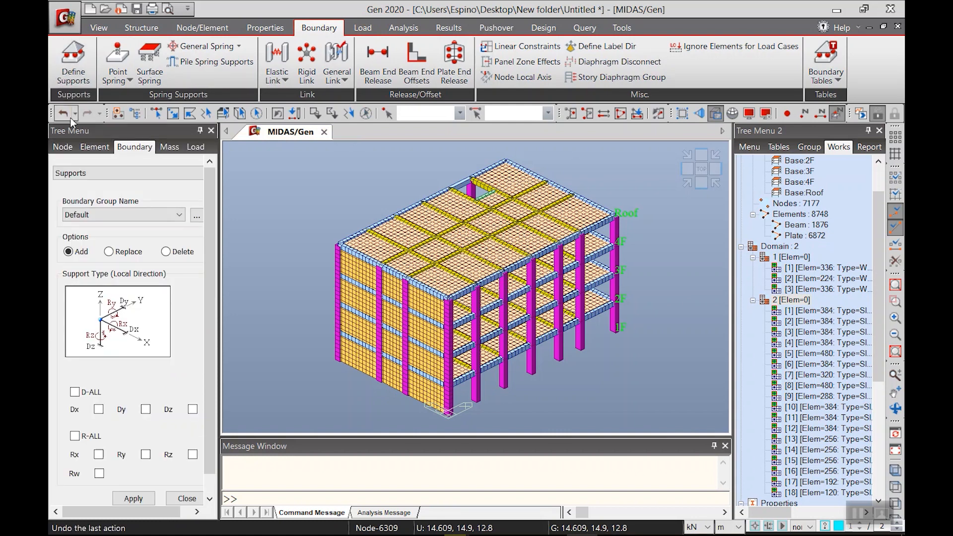
{"action": "left_click", "coordinate": [91, 393]}
{"action": "left_click", "coordinate": [84, 438]}
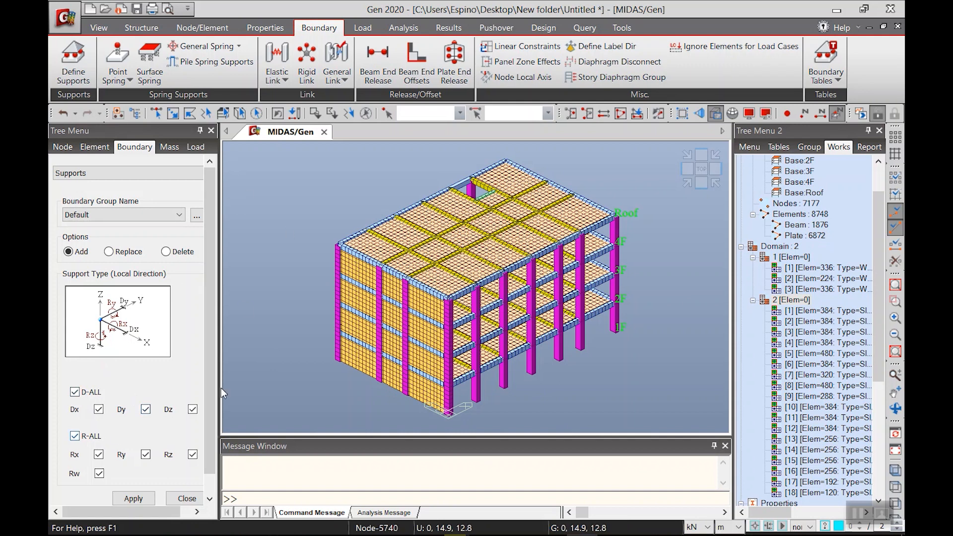
Select all nodes on the XY plane at Z position 0 and apply the fixed supports to them
{"action": "left_click", "coordinate": [223, 113]}
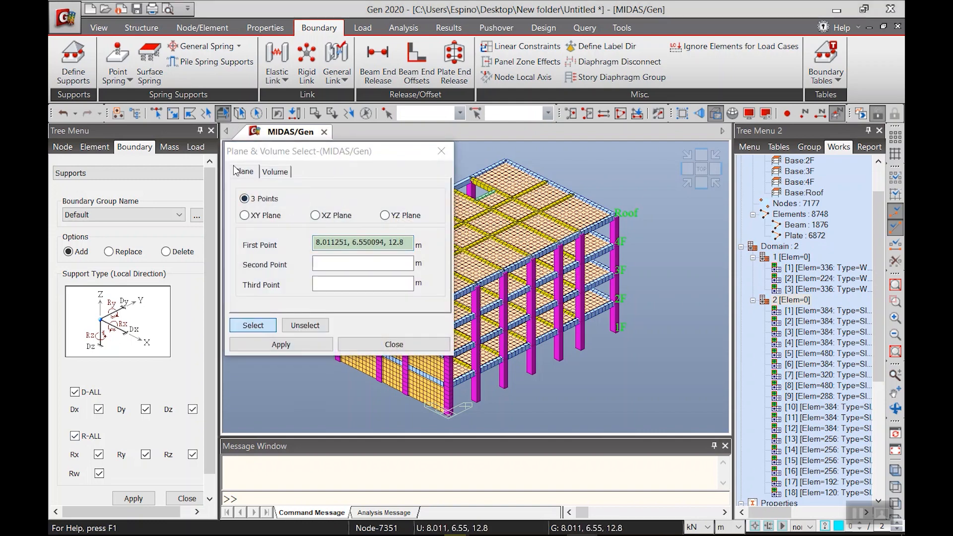
{"action": "left_click_drag", "start_coordinate": [265, 159], "coordinate": [212, 173]}
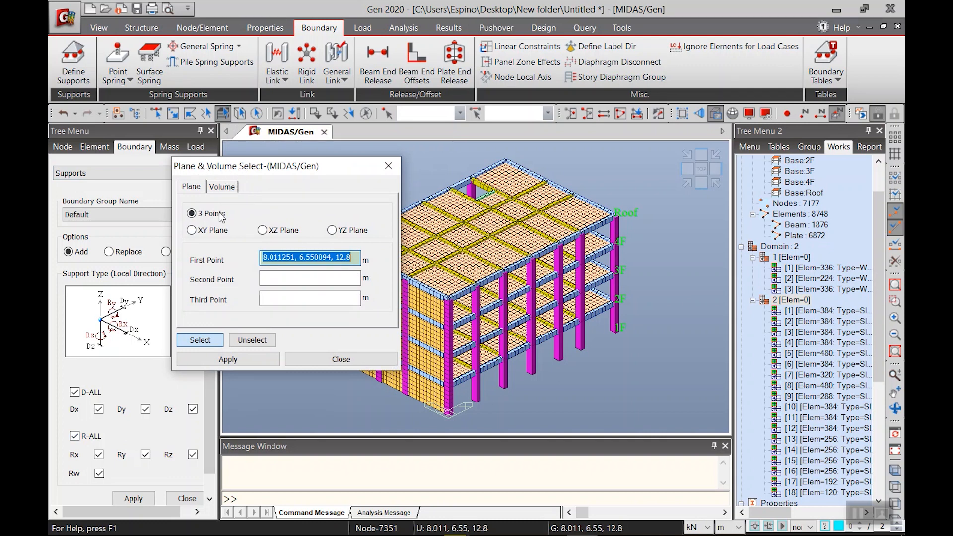
{"action": "left_click", "coordinate": [203, 235]}
{"action": "left_click", "coordinate": [610, 354]}
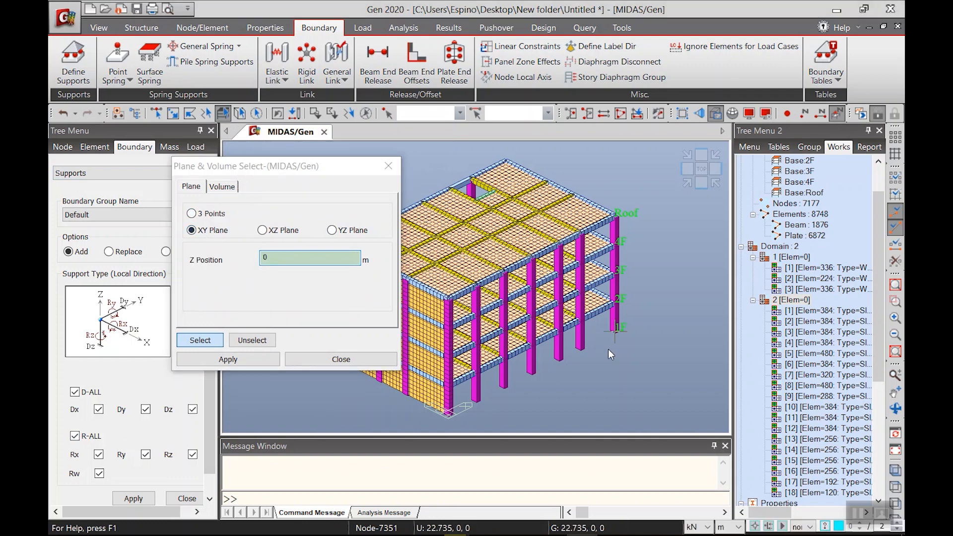
{"action": "left_click", "coordinate": [615, 332]}
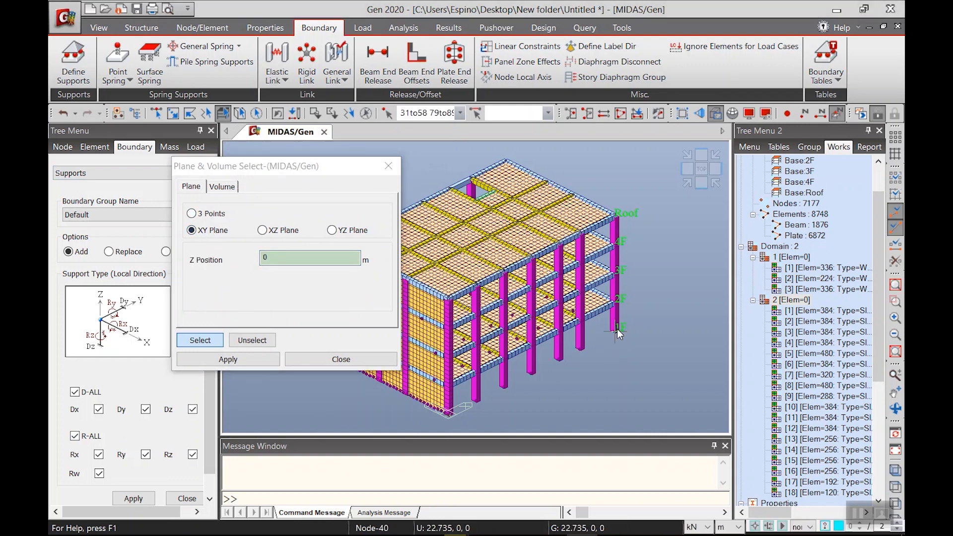
{"action": "left_click", "coordinate": [618, 329]}
{"action": "left_click", "coordinate": [236, 364]}
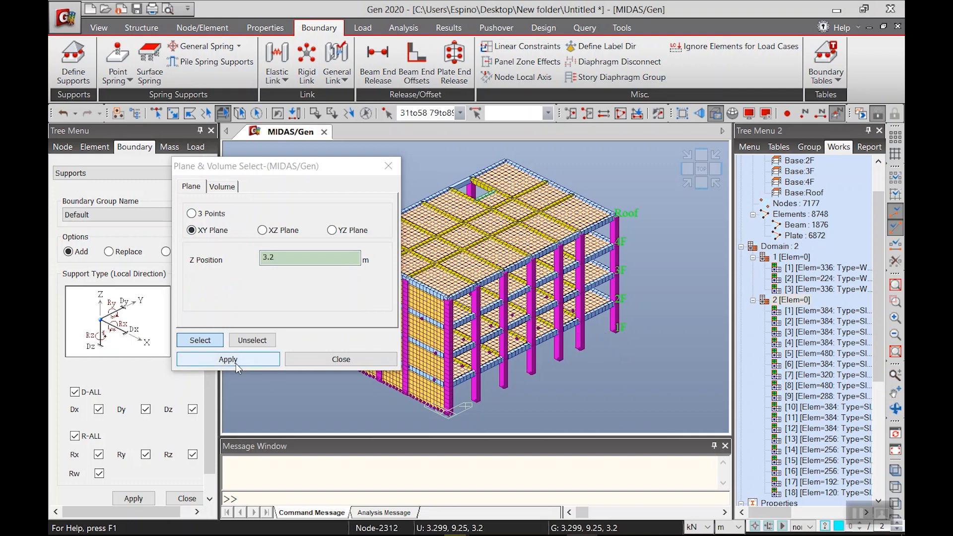
{"action": "left_click", "coordinate": [338, 358]}
{"action": "left_click", "coordinate": [133, 498]}
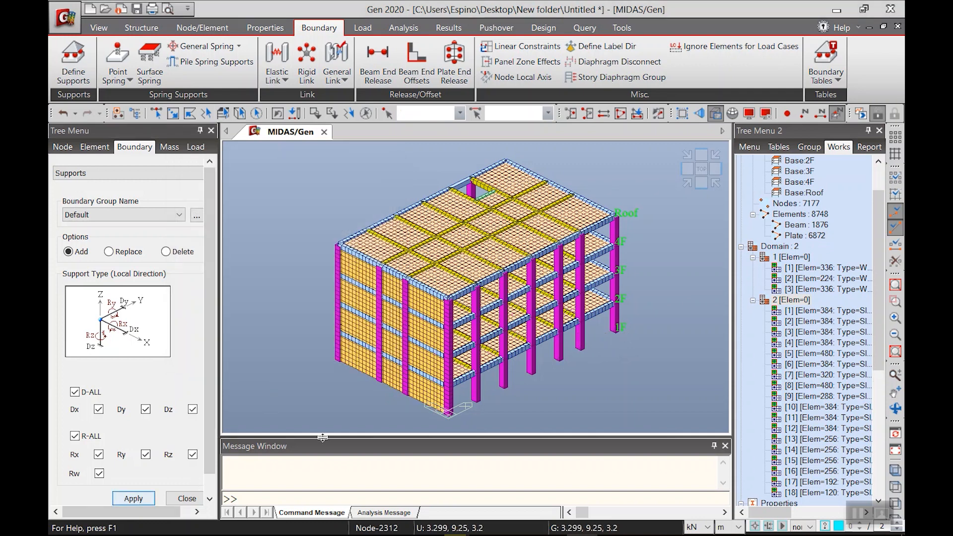
Display the Type 1 support symbols on the model, check them along the building's base, and hide them again
{"action": "left_click_drag", "start_coordinate": [877, 330], "coordinate": [883, 494]}
{"action": "right_click", "coordinate": [827, 493]}
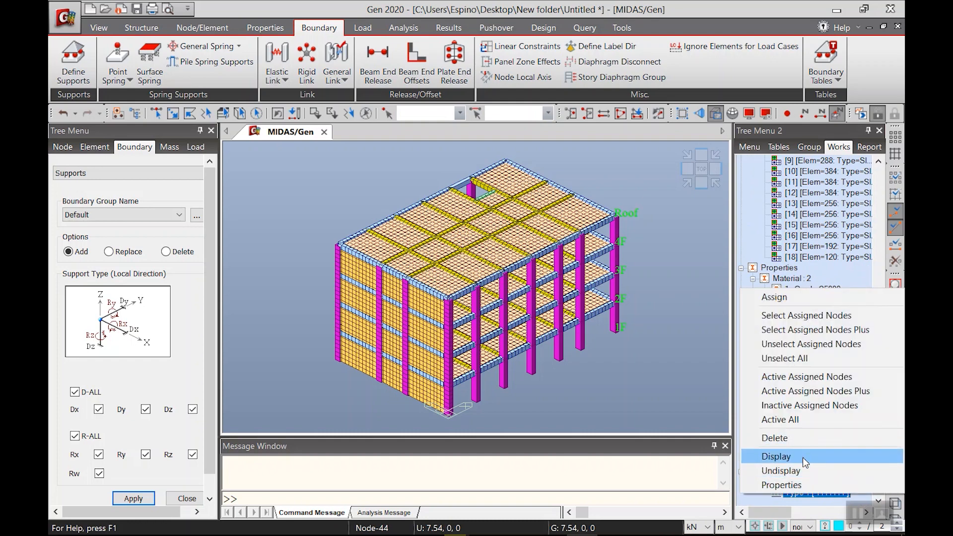
{"action": "left_click", "coordinate": [803, 457]}
{"action": "middle_click_drag", "start_coordinate": [586, 361], "coordinate": [549, 324], "text": "ctrl"}
{"action": "middle_click_drag", "start_coordinate": [491, 330], "coordinate": [641, 395], "text": "ctrl"}
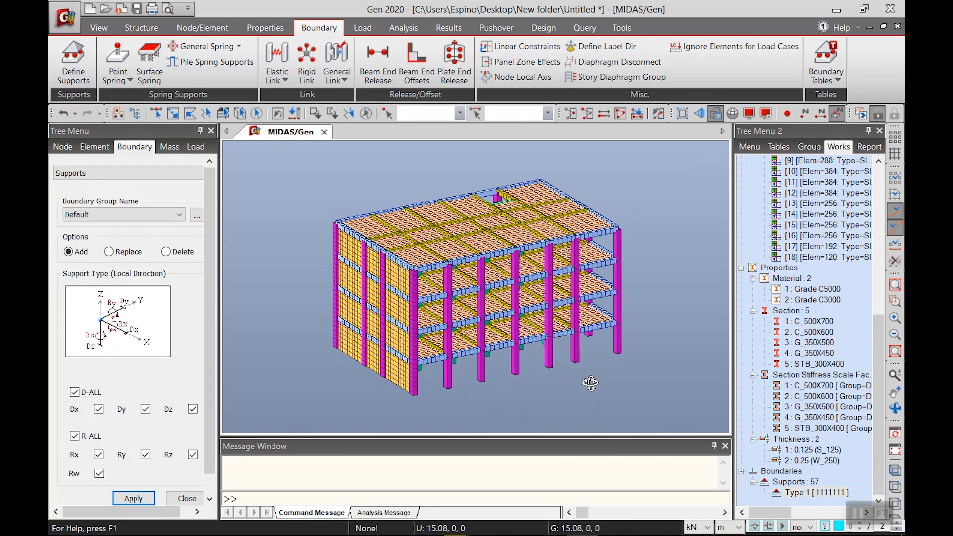
{"action": "right_click", "coordinate": [793, 493]}
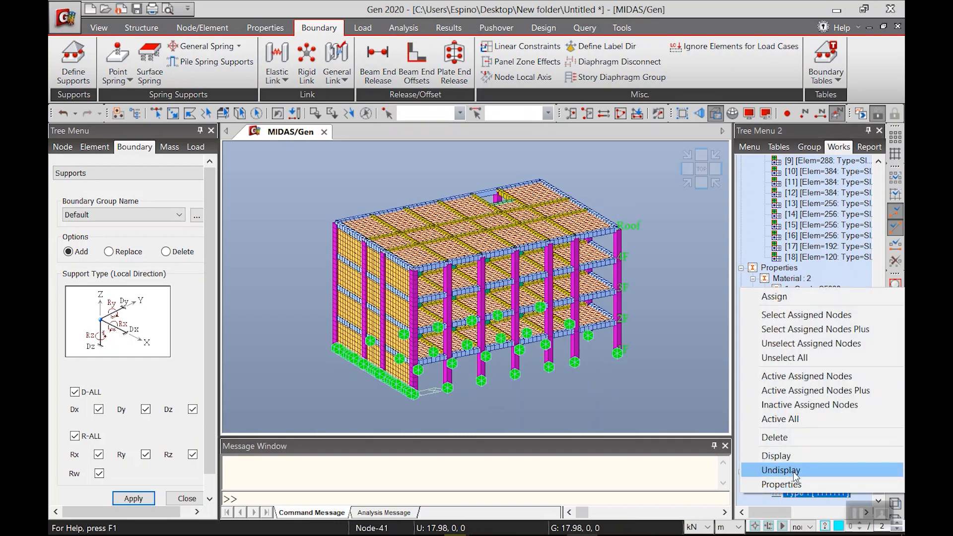
{"action": "left_click", "coordinate": [793, 472]}
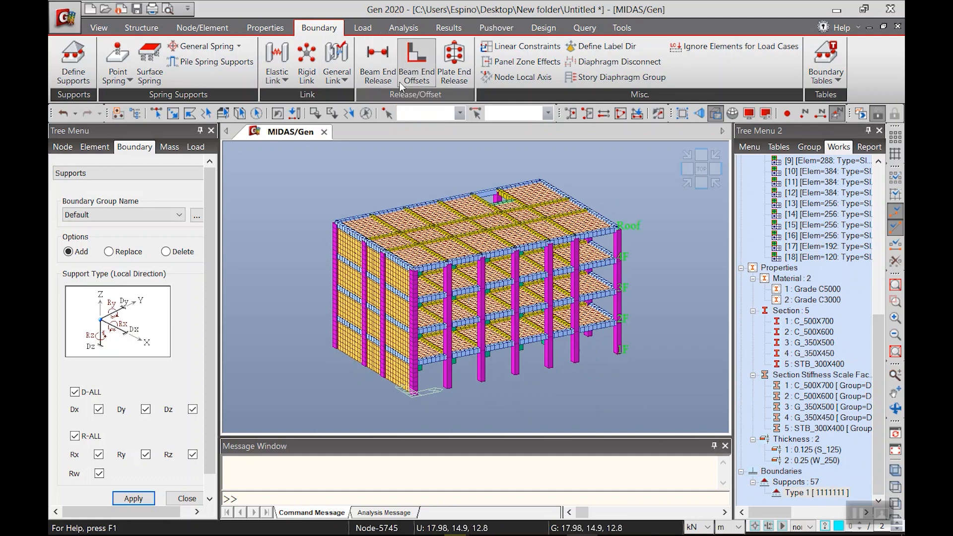
Create static load cases SW and SIDL, both with type Dead Load (D)
{"action": "left_click", "coordinate": [374, 30]}
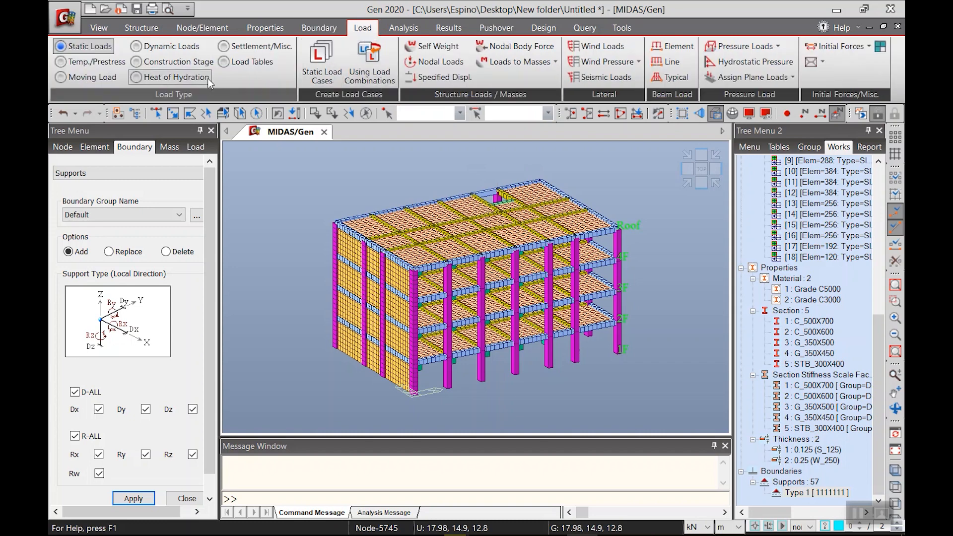
{"action": "left_click", "coordinate": [322, 62]}
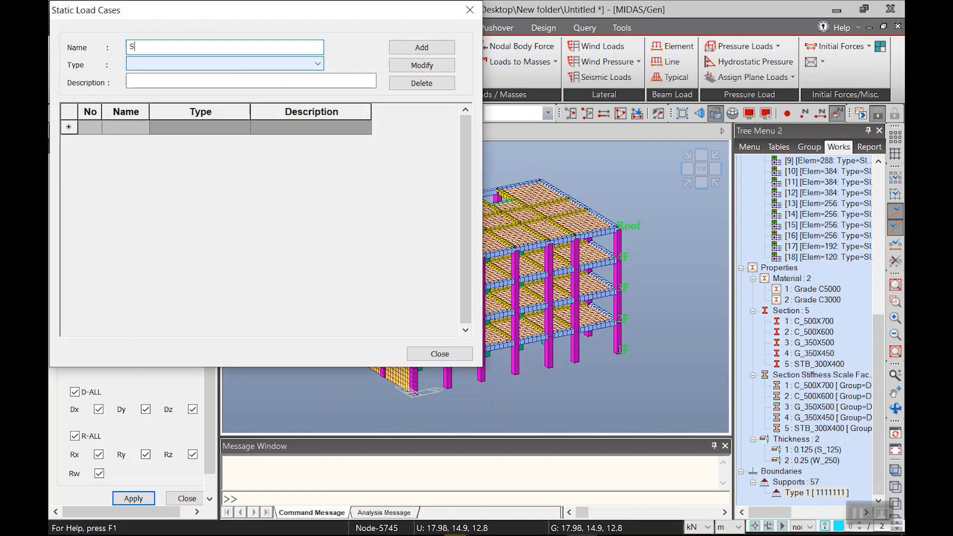
{"action": "left_click", "coordinate": [218, 67]}
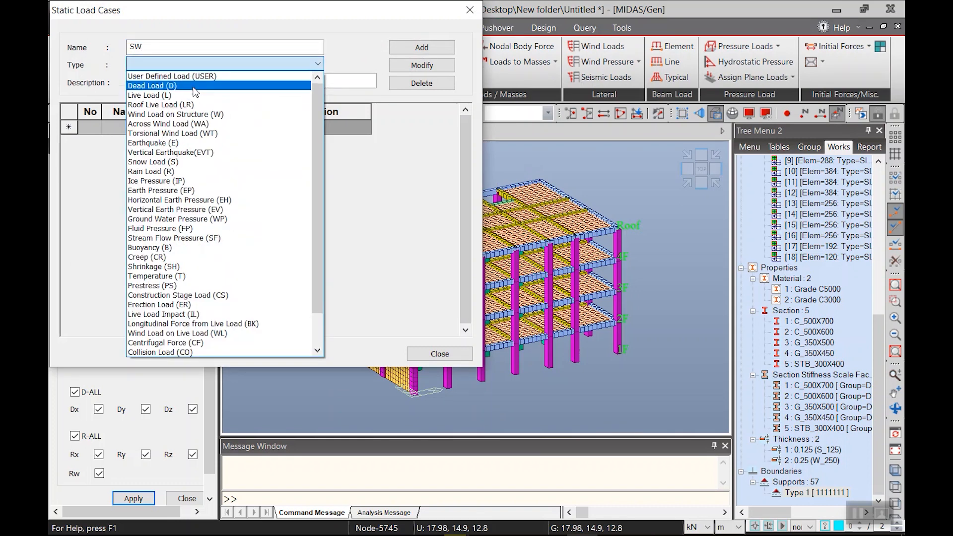
{"action": "left_click", "coordinate": [195, 88]}
{"action": "left_click", "coordinate": [420, 47]}
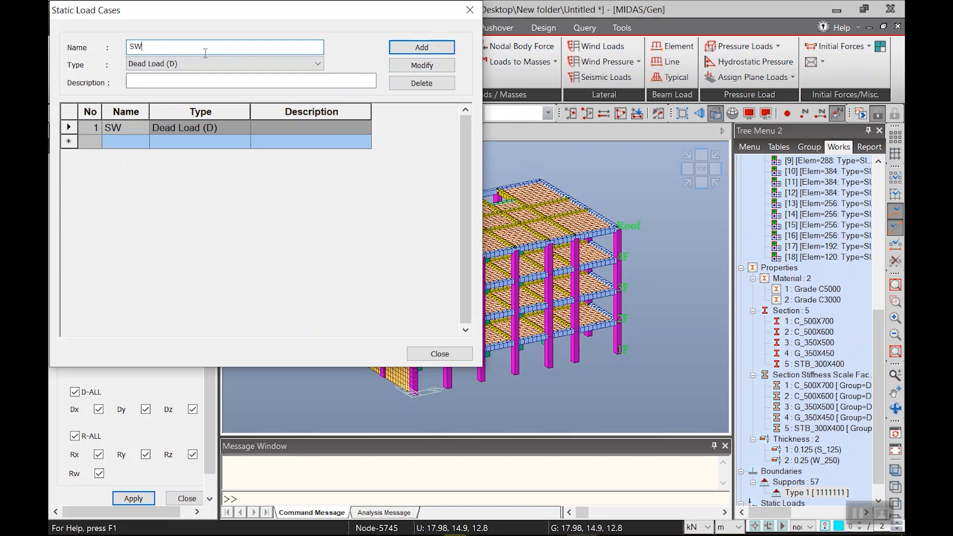
{"action": "type", "text": "SIDL"}
{"action": "left_click", "coordinate": [422, 47]}
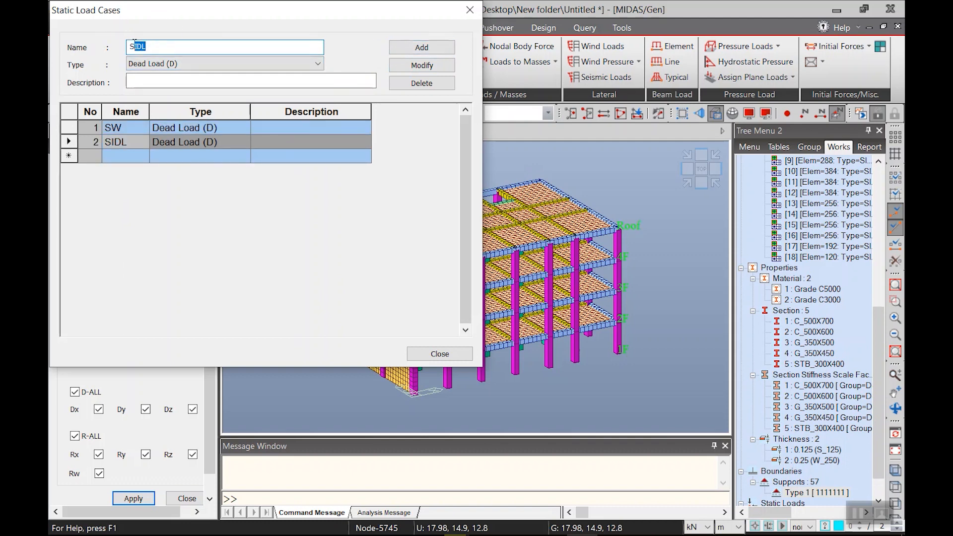
Add a static load case named LL with type Live Load (L)
{"action": "type", "text": "LL"}
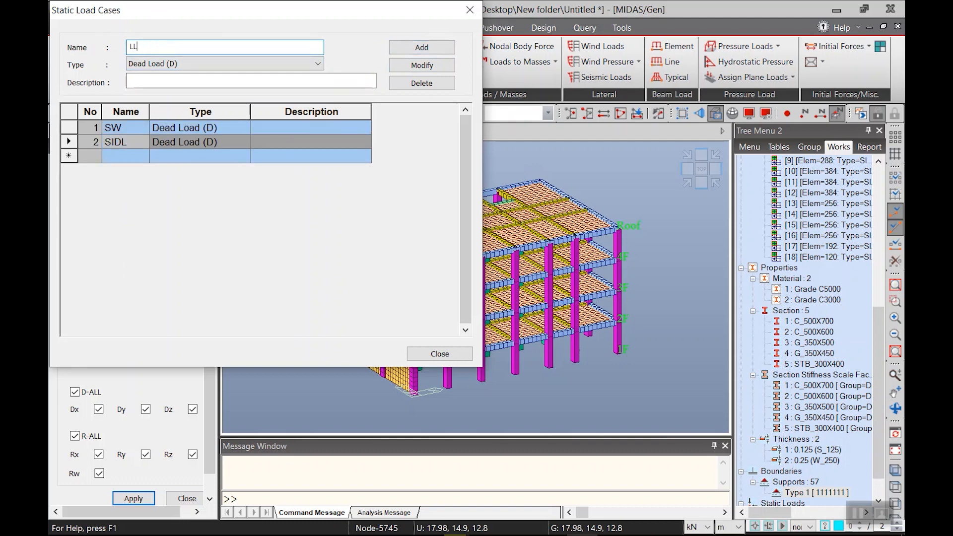
{"action": "left_click", "coordinate": [184, 63]}
{"action": "left_click", "coordinate": [174, 85]}
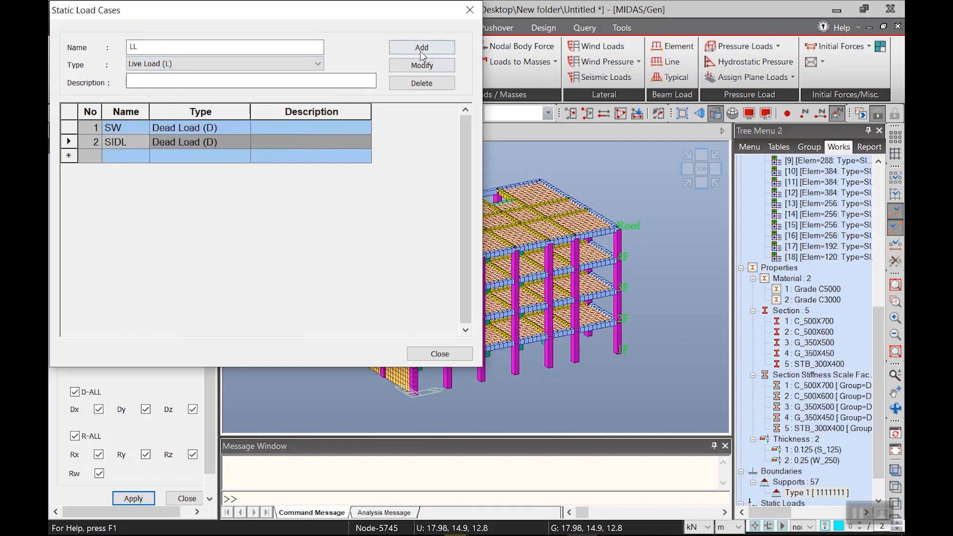
{"action": "key", "text": "Return"}
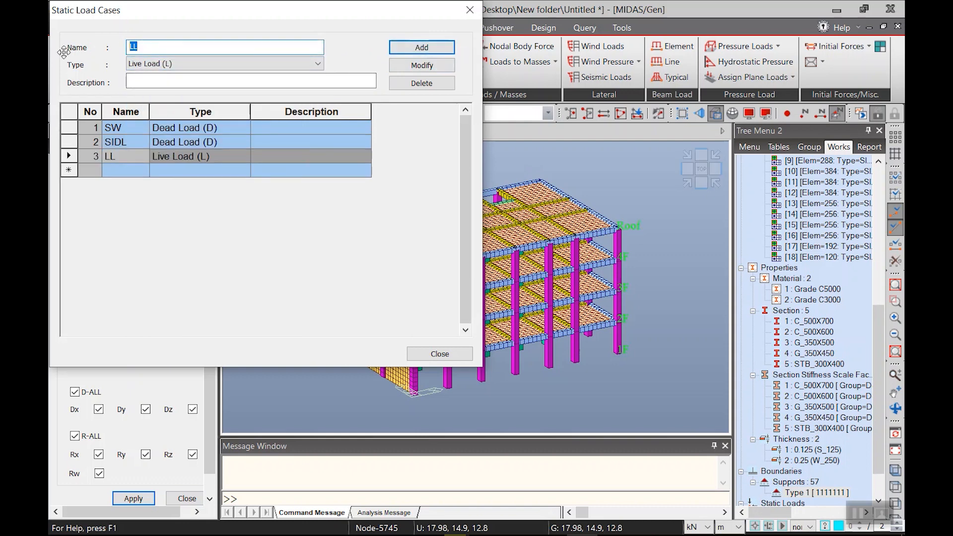
Add static load cases WX and WY, both with type Wind Load on Structure (W)
{"action": "type", "text": "WX"}
{"action": "left_click", "coordinate": [149, 64]}
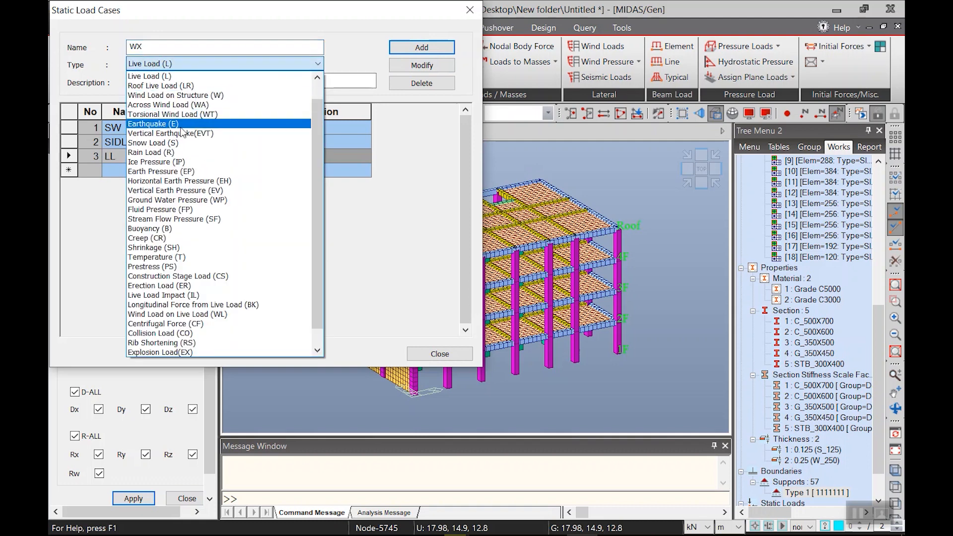
{"action": "left_click", "coordinate": [184, 95]}
{"action": "key", "text": "Return"}
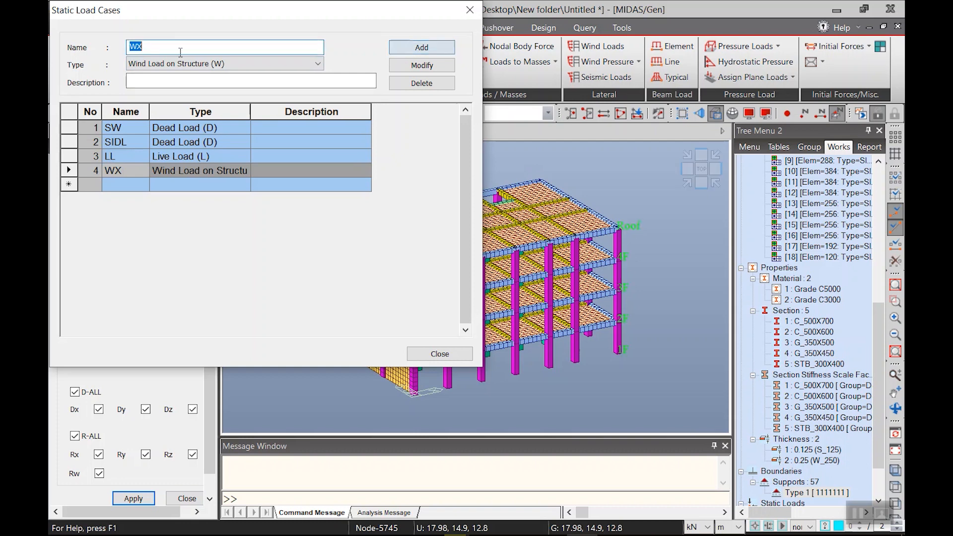
{"action": "type", "text": "WY"}
{"action": "left_click", "coordinate": [406, 51]}
Add static load cases EQX and EQY with type Earthquake (E), and finish the load case definition
{"action": "type", "text": "EQX"}
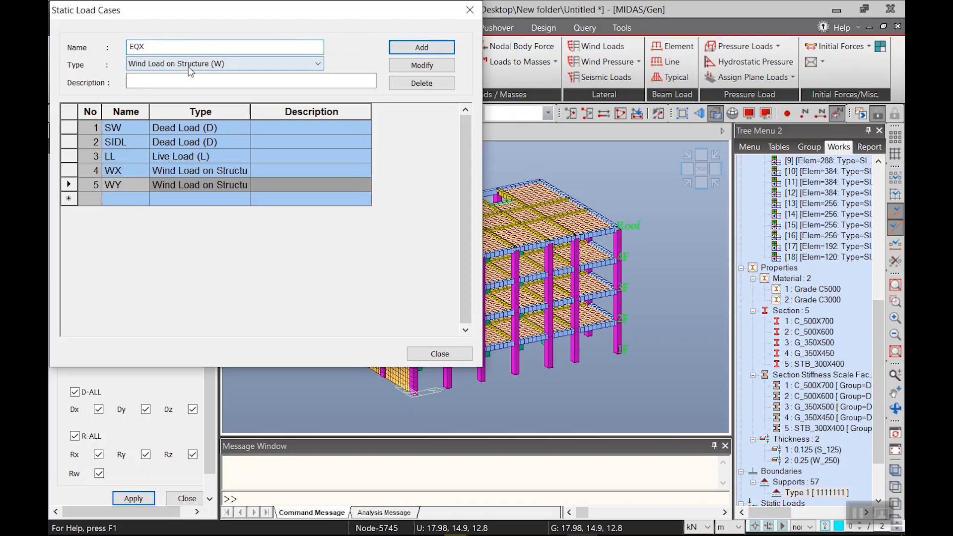
{"action": "left_click", "coordinate": [189, 66]}
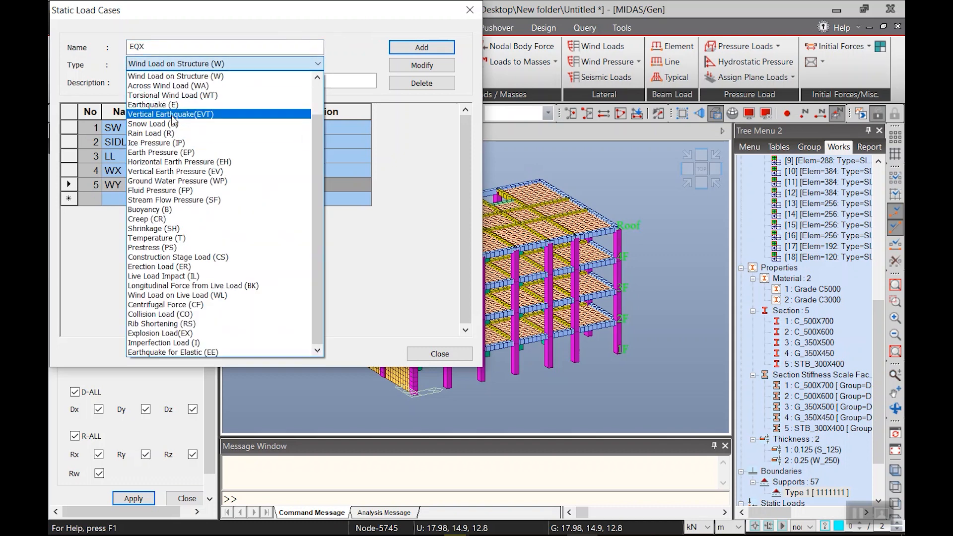
{"action": "left_click", "coordinate": [171, 104]}
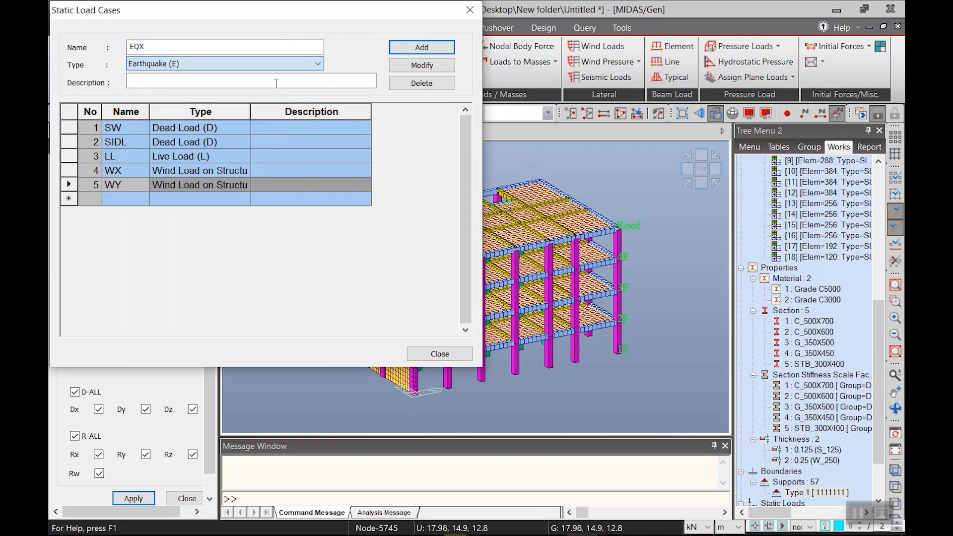
{"action": "left_click", "coordinate": [423, 47]}
{"action": "left_click", "coordinate": [173, 47]}
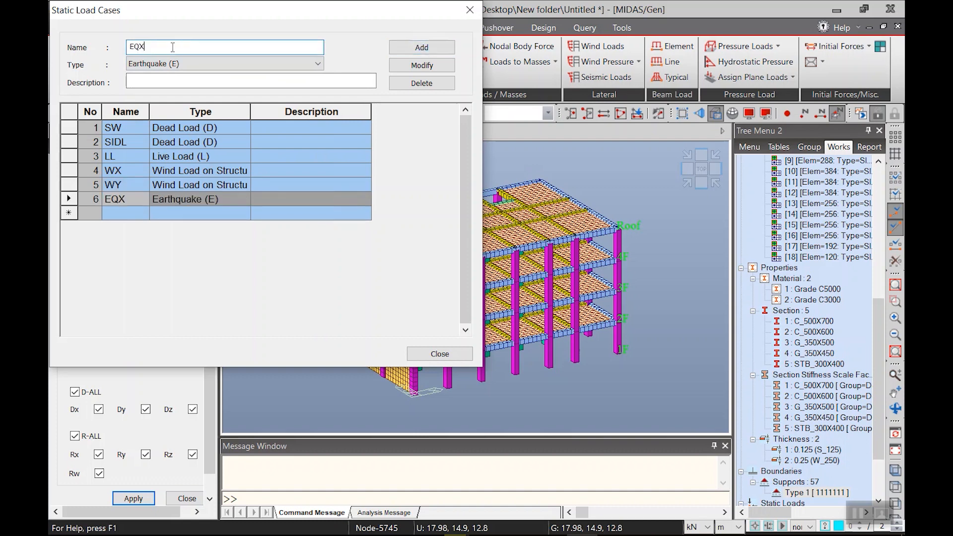
{"action": "left_click", "coordinate": [404, 48]}
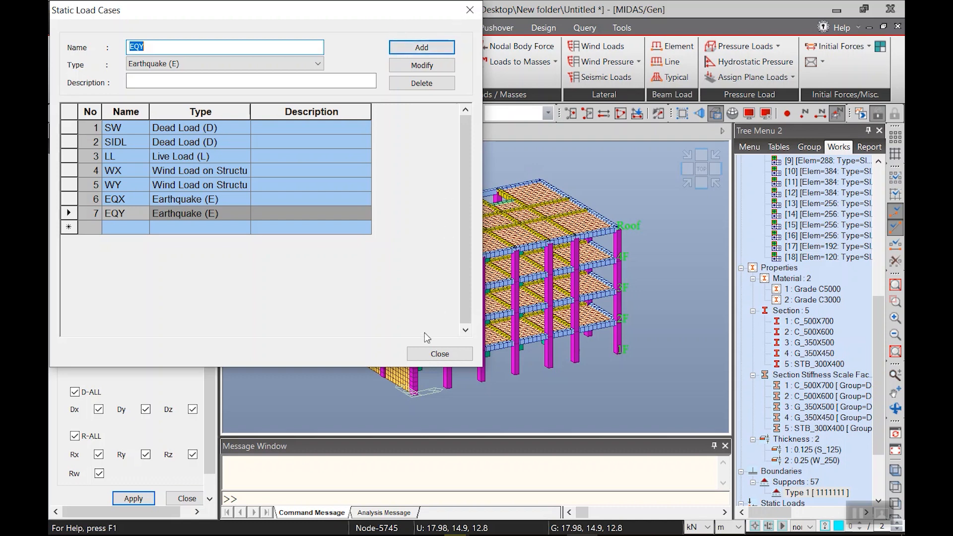
{"action": "left_click", "coordinate": [433, 356]}
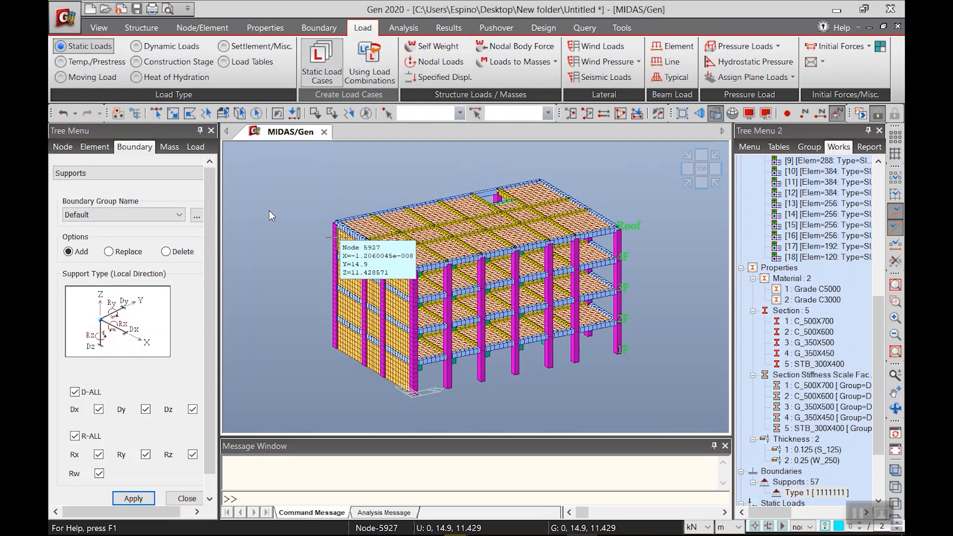
Set the structure type to convert self-weight into masses in X, Y and align the tops of beam and slab sections with the floor
{"action": "left_click", "coordinate": [142, 28]}
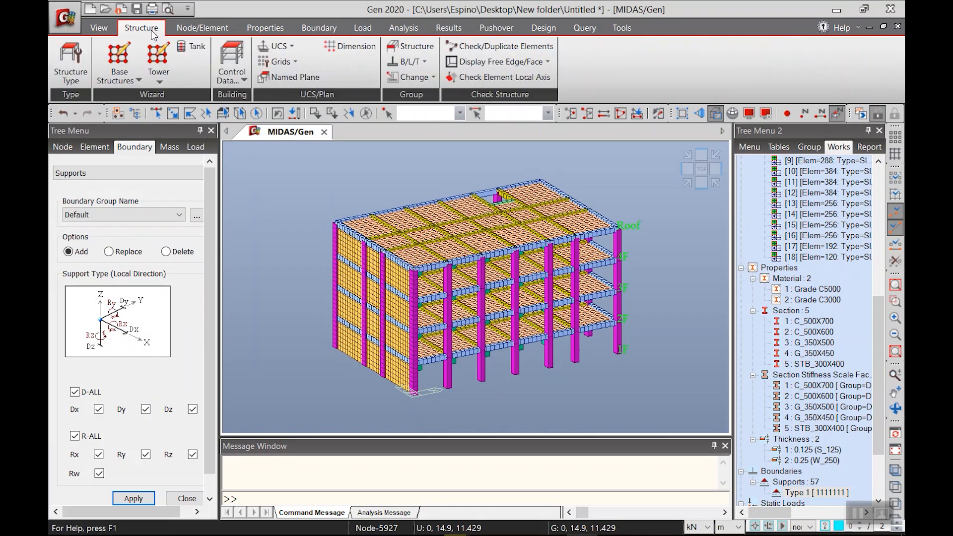
{"action": "left_click", "coordinate": [70, 72]}
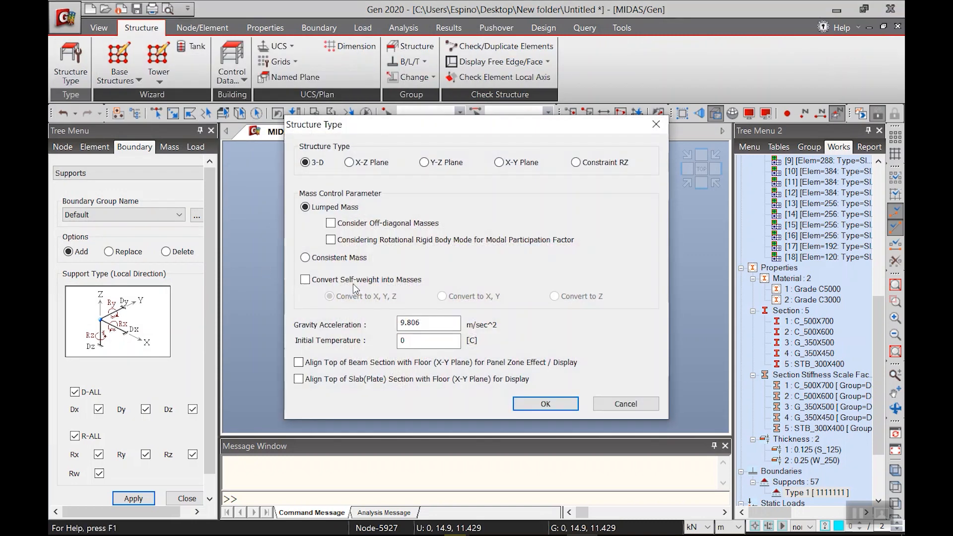
{"action": "left_click_drag", "start_coordinate": [462, 126], "coordinate": [403, 155]}
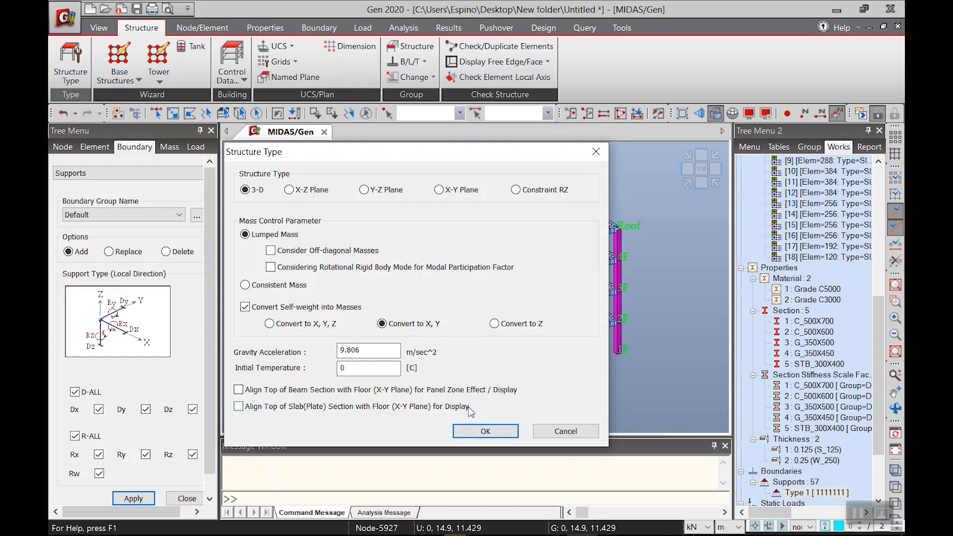
{"action": "left_click", "coordinate": [254, 393]}
{"action": "left_click", "coordinate": [261, 407]}
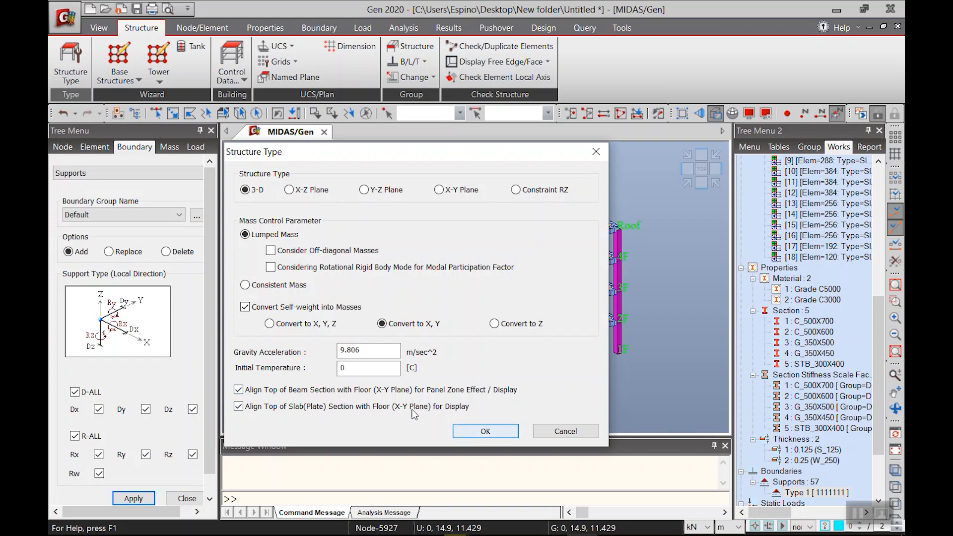
{"action": "left_click", "coordinate": [498, 430]}
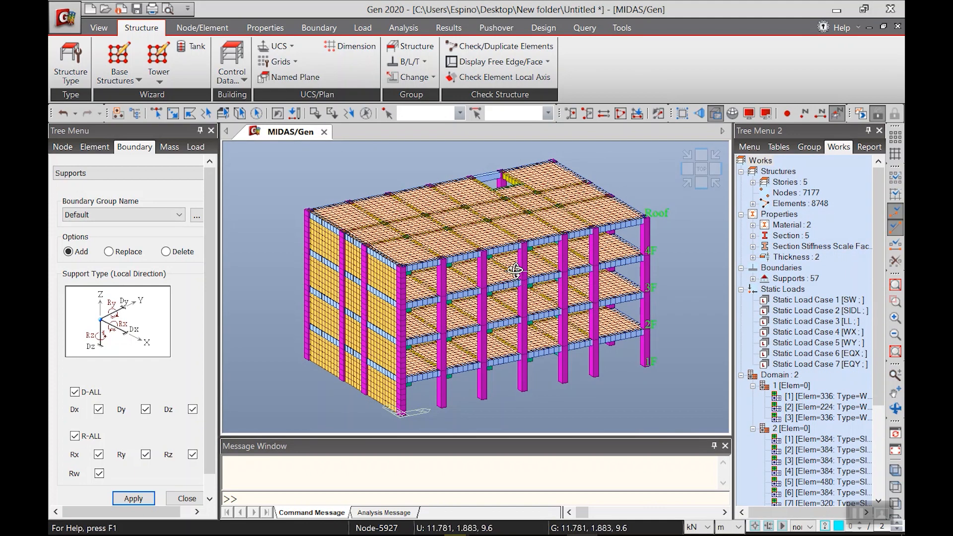
{"action": "scroll", "coordinate": [443, 290], "scroll_direction": "up", "scroll_amount": 6}
{"action": "scroll", "coordinate": [443, 291], "scroll_direction": "down", "scroll_amount": 3}
{"action": "middle_click_drag", "start_coordinate": [522, 340], "coordinate": [612, 270], "text": "ctrl"}
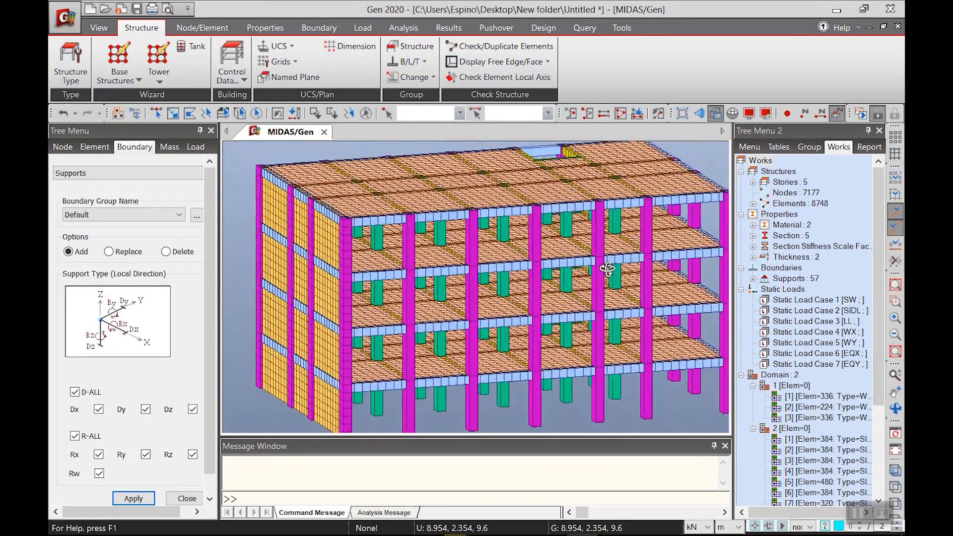
{"action": "mouse_move", "coordinate": [610, 274]}
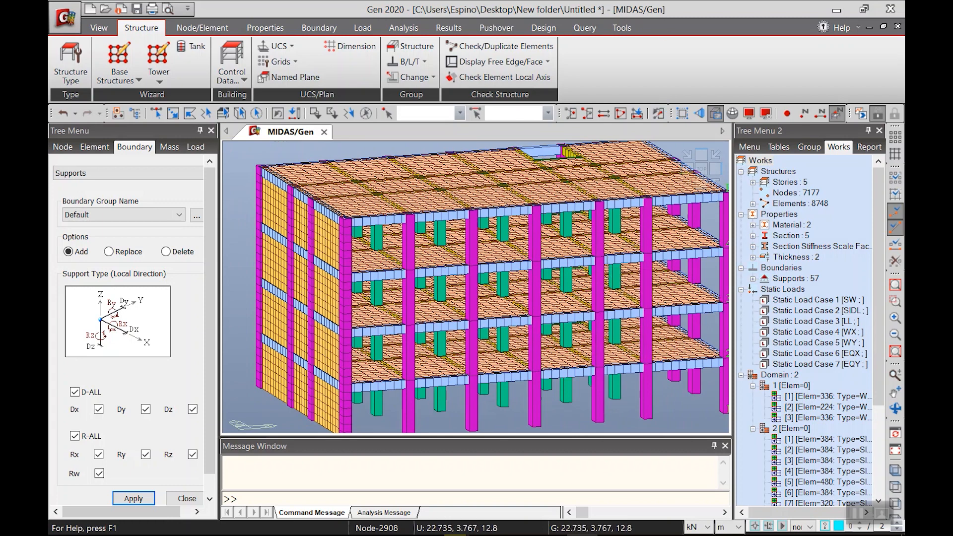
Add a self-weight load for load case SW with a factor of -1 in Z
{"action": "left_click", "coordinate": [363, 27]}
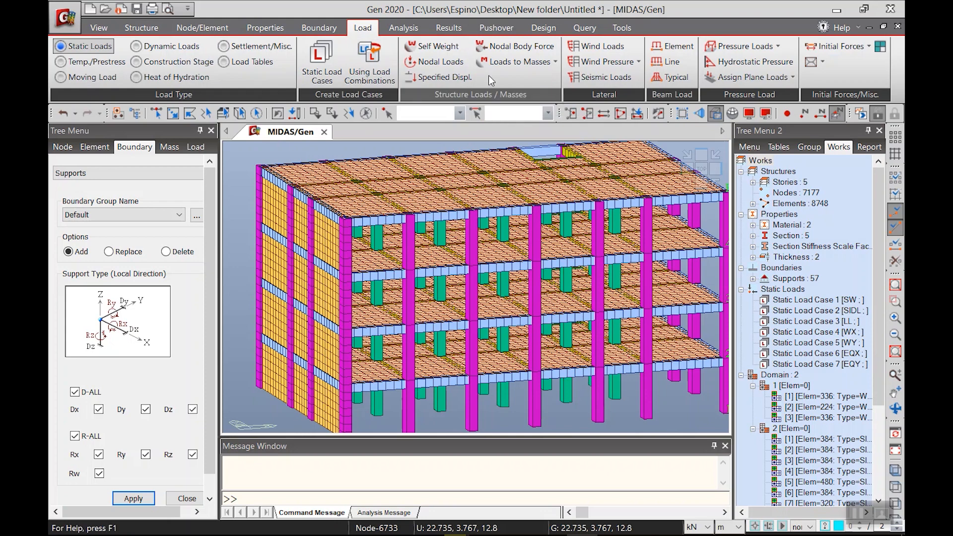
{"action": "left_click", "coordinate": [432, 47]}
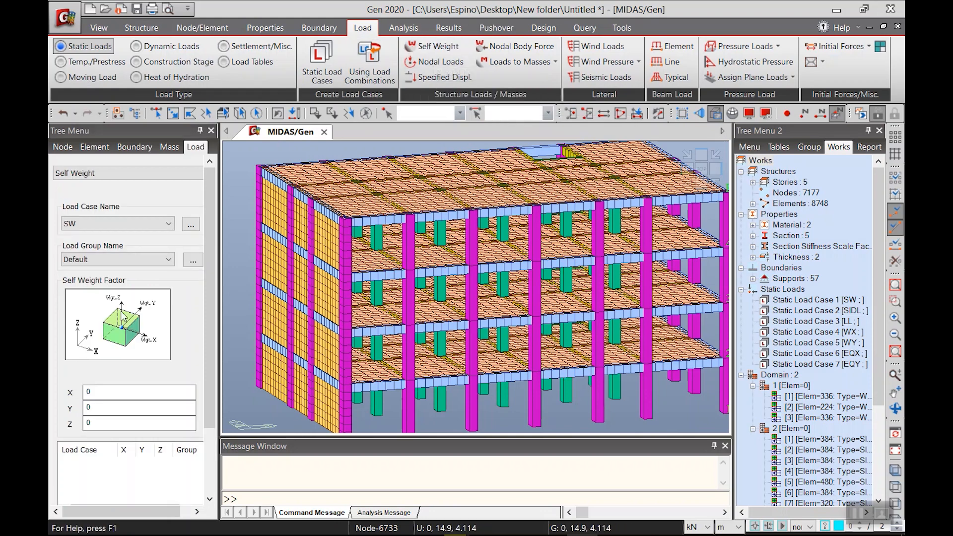
{"action": "left_click", "coordinate": [107, 228]}
{"action": "left_click", "coordinate": [105, 227]}
{"action": "left_click_drag", "start_coordinate": [123, 424], "coordinate": [65, 409]}
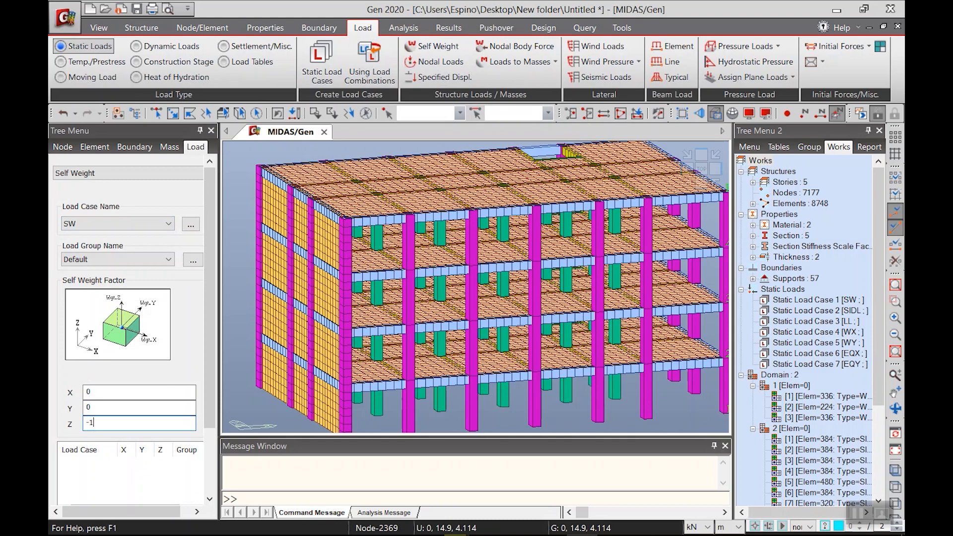
{"action": "scroll", "coordinate": [204, 462], "scroll_direction": "down", "scroll_amount": 3}
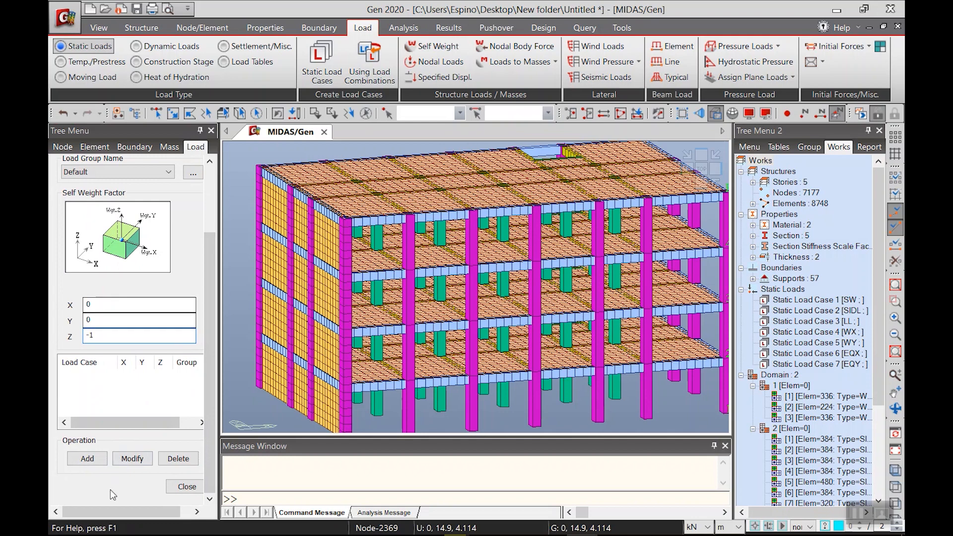
{"action": "left_click", "coordinate": [88, 458]}
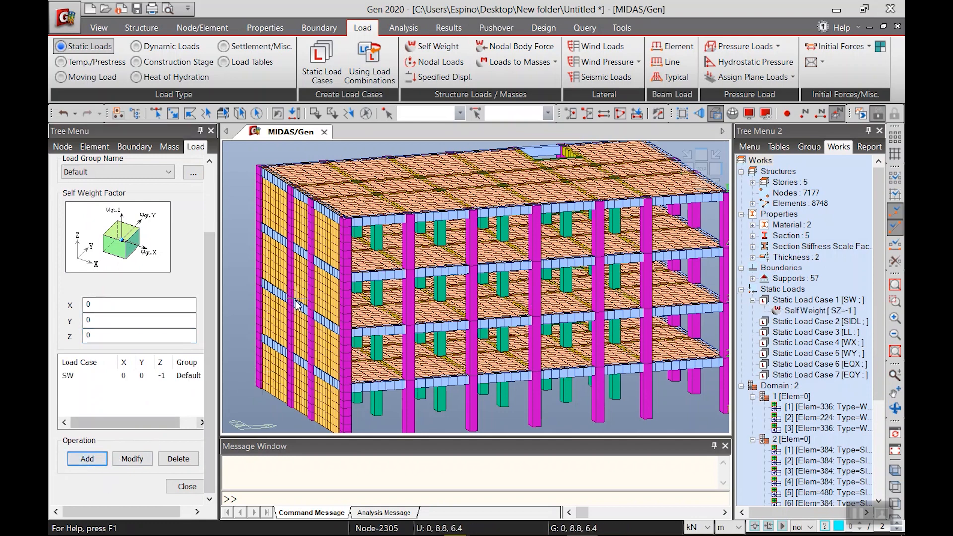
{"action": "left_click", "coordinate": [514, 63]}
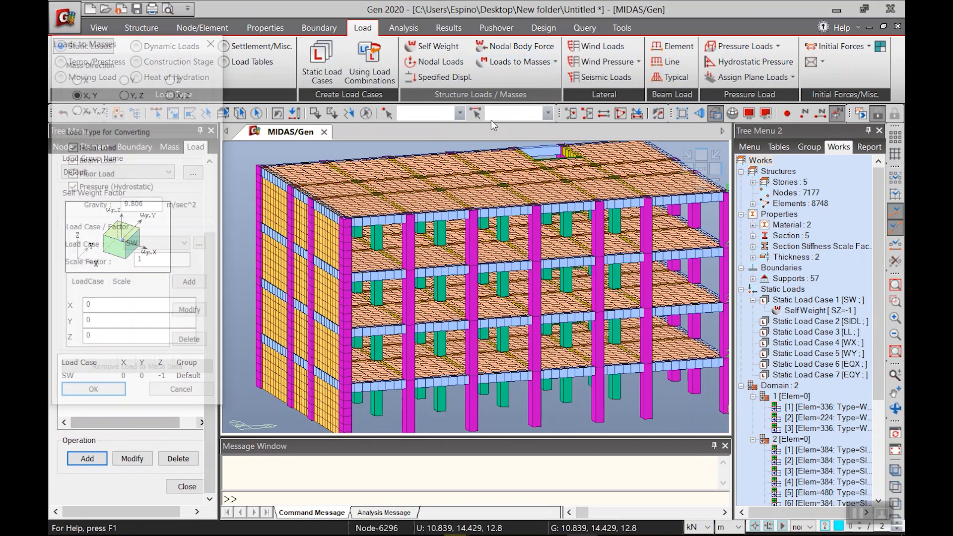
{"action": "left_click", "coordinate": [190, 284]}
{"action": "left_click", "coordinate": [156, 244]}
{"action": "left_click", "coordinate": [149, 262]}
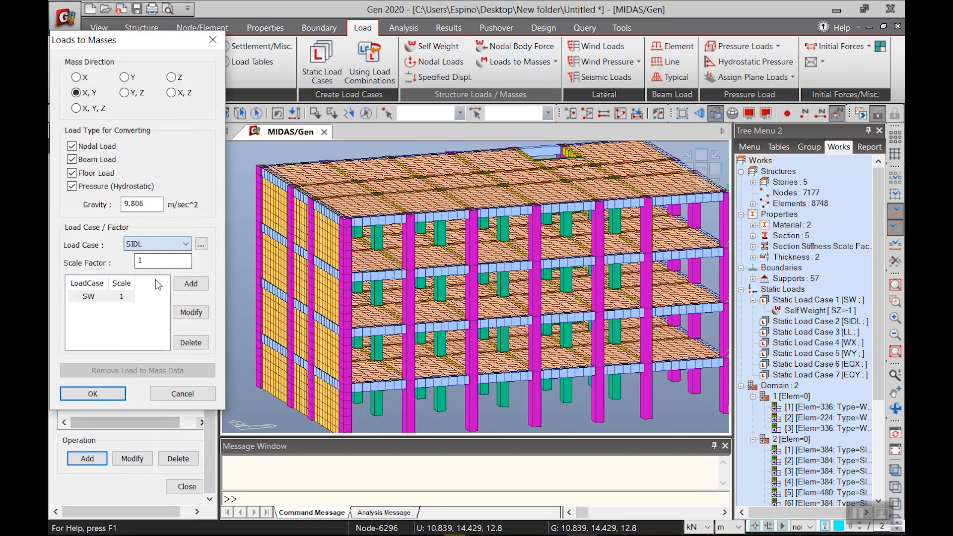
{"action": "left_click", "coordinate": [186, 288]}
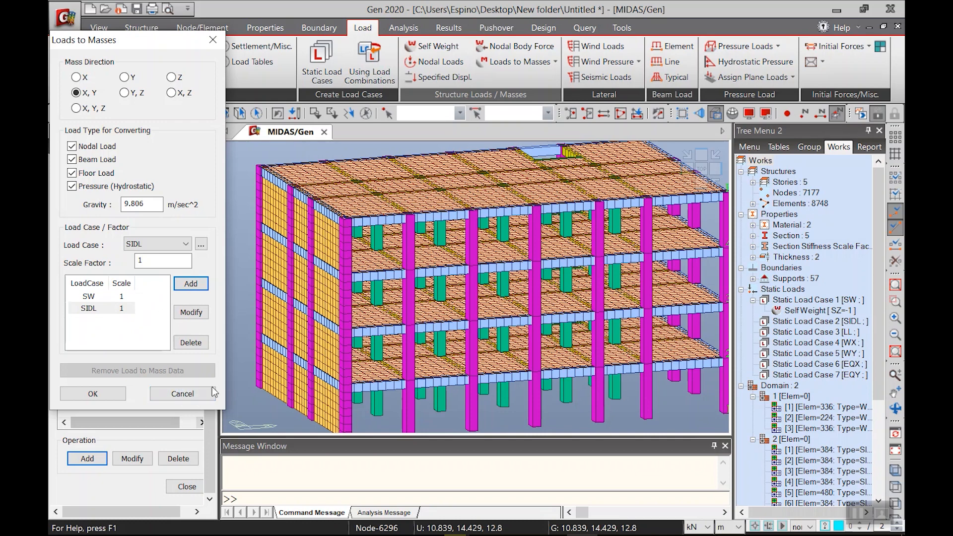
{"action": "left_click", "coordinate": [183, 394]}
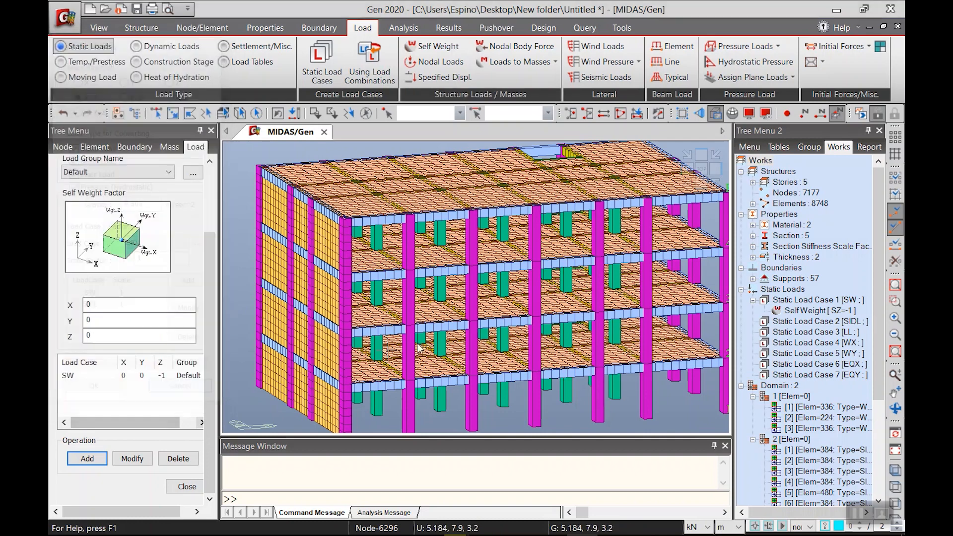
Begin a pressure load type named ROOMS for plate elements, with uniform loads for load cases SIDL and LL
{"action": "left_click", "coordinate": [688, 184]}
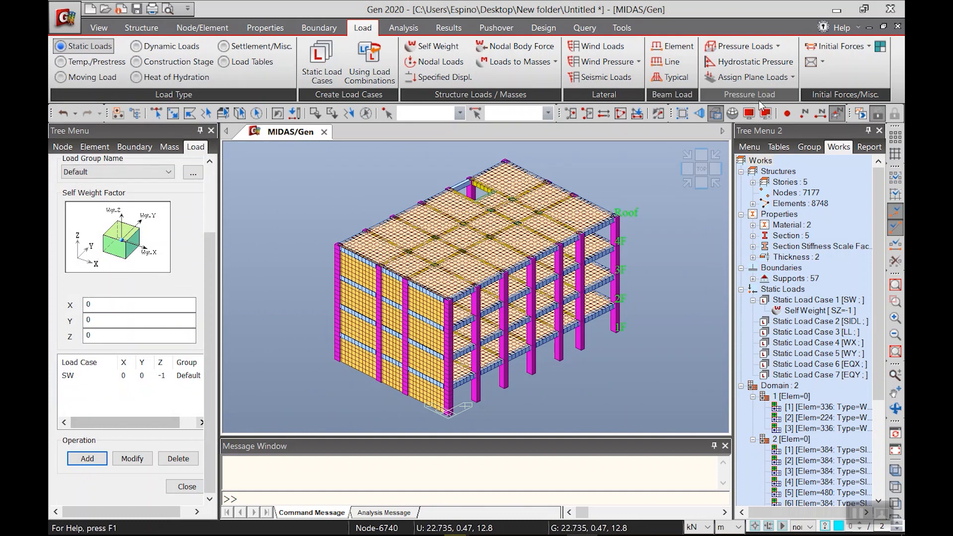
{"action": "left_click", "coordinate": [779, 47]}
{"action": "left_click", "coordinate": [768, 63]}
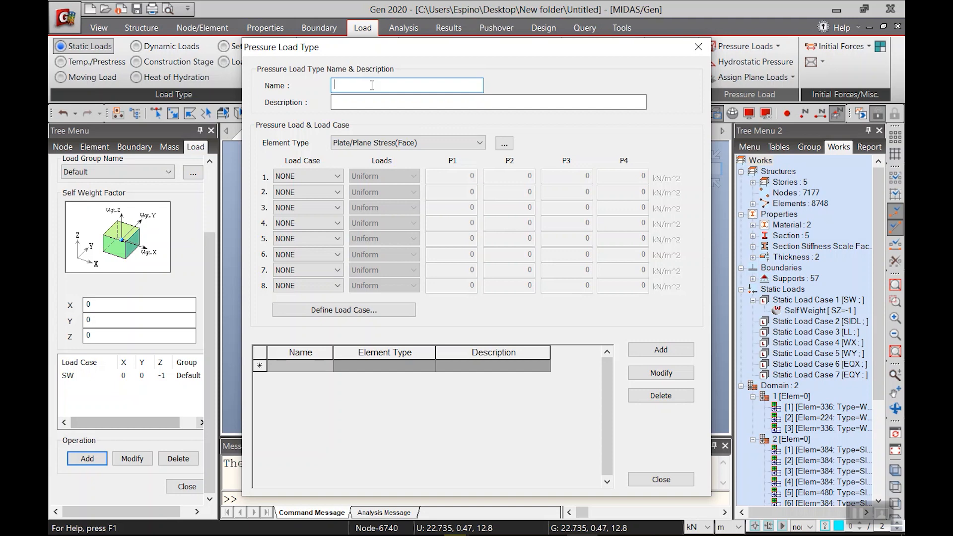
{"action": "type", "text": "ROOMS"}
{"action": "left_click", "coordinate": [325, 177]}
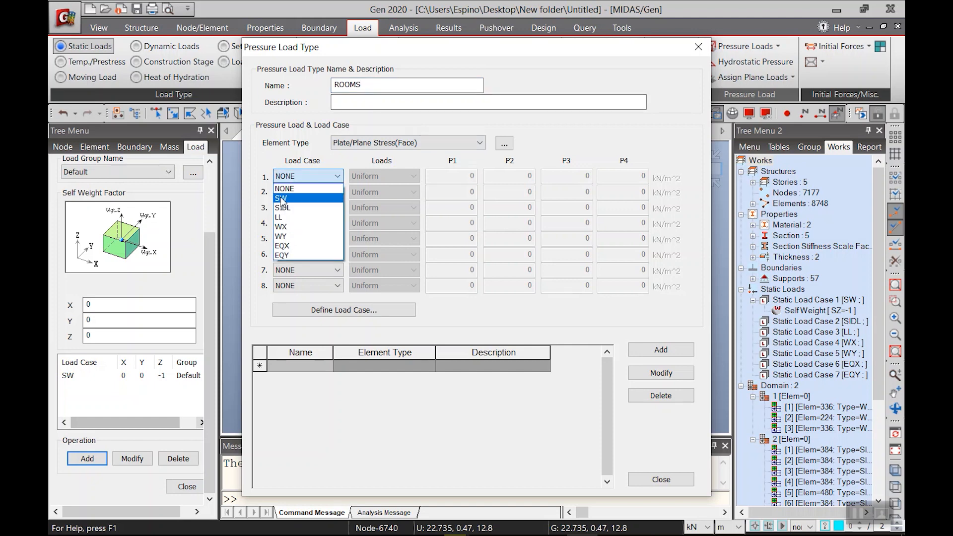
{"action": "left_click", "coordinate": [282, 207]}
{"action": "left_click", "coordinate": [300, 192]}
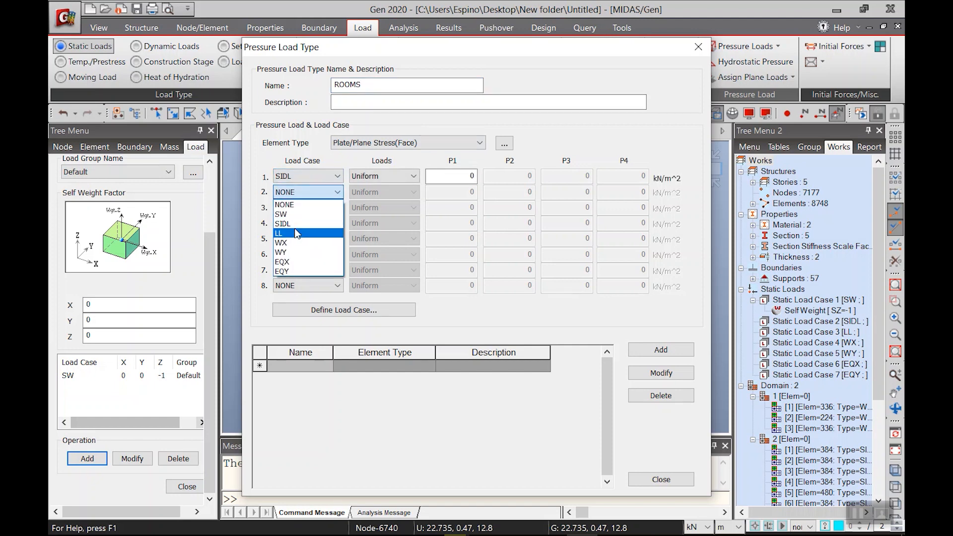
{"action": "left_click", "coordinate": [297, 233]}
Set the ROOMS pressures to -2.54 kN/m^2 for SIDL and -1.9 kN/m^2 for LL, and add the load type
{"action": "left_click_drag", "start_coordinate": [467, 177], "coordinate": [488, 180]}
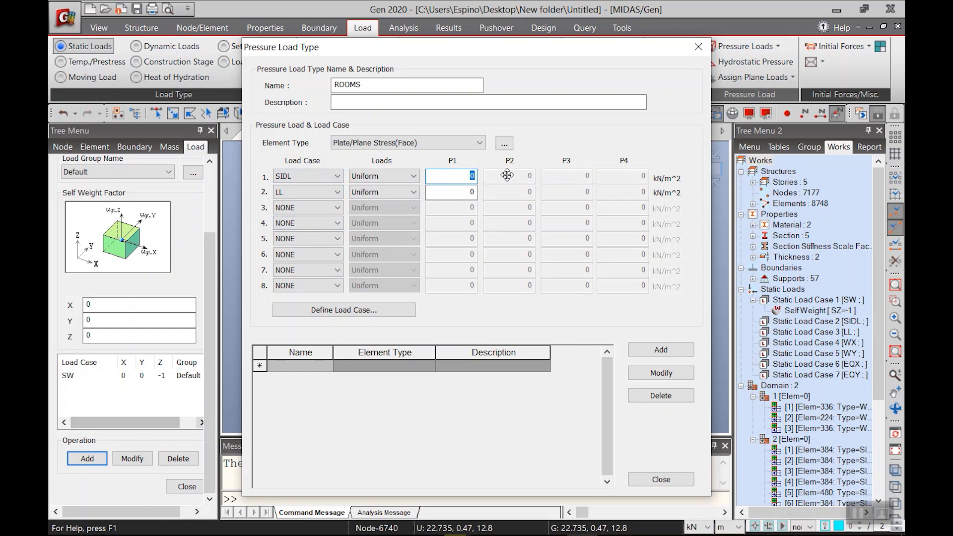
{"action": "type", "text": "-2.54"}
{"action": "double_click", "coordinate": [471, 192]}
{"action": "left_click", "coordinate": [660, 350]}
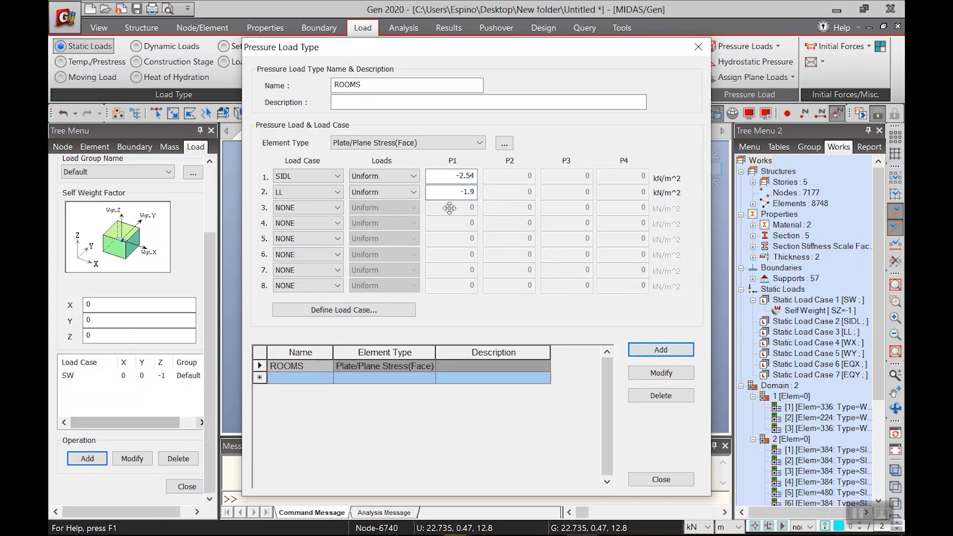
Add a pressure load type named CORRIDORS with the LL pressure set to -4.8 kN/m^2
{"action": "double_click", "coordinate": [347, 85]}
{"action": "type", "text": "CORRIDOR"}
{"action": "double_click", "coordinate": [464, 193]}
{"action": "type", "text": "-4"}
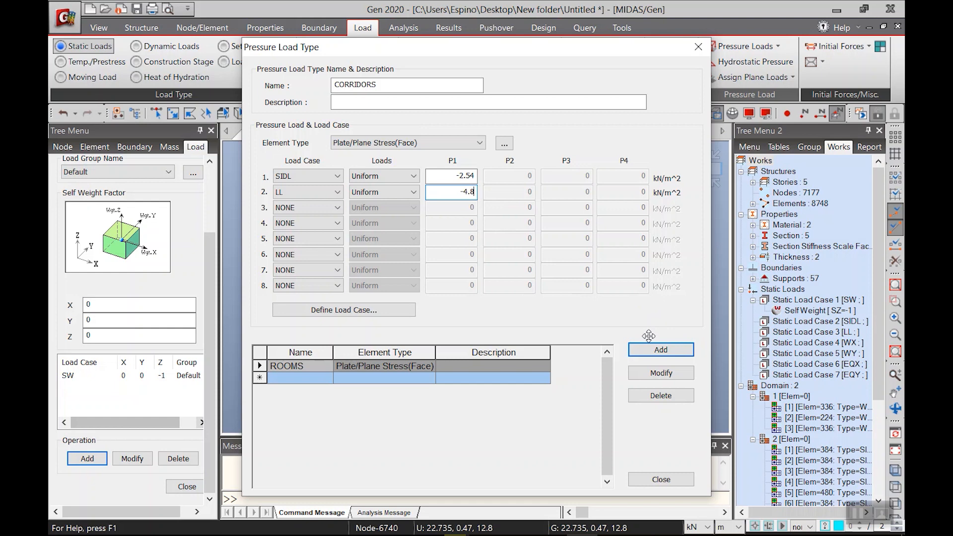
{"action": "left_click", "coordinate": [658, 348]}
Add a pressure load type named ROOF DECK with -0.63 kN/m^2 for SIDL and -1.9 kN/m^2 for LL, and finish the definitions
{"action": "double_click", "coordinate": [352, 84]}
{"action": "type", "text": "ROOF DECK"}
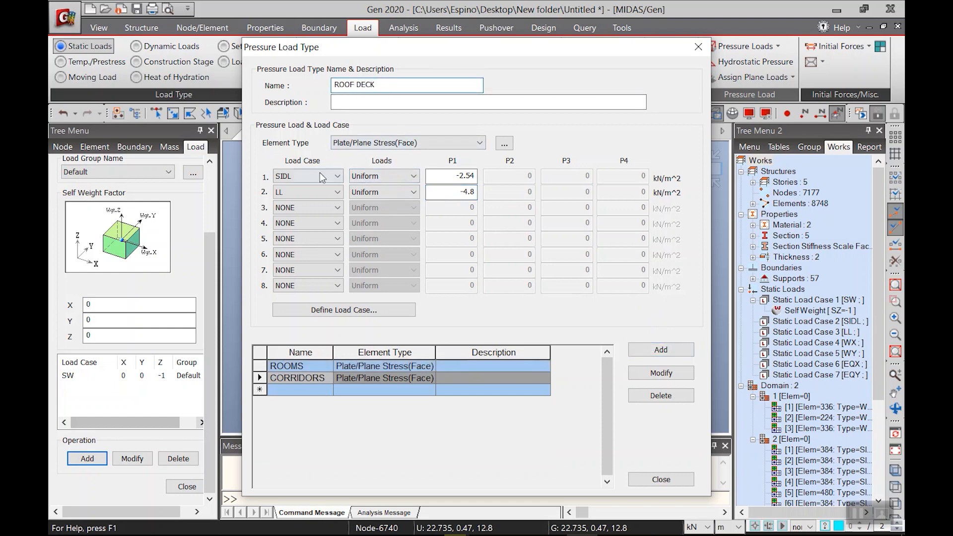
{"action": "double_click", "coordinate": [447, 176]}
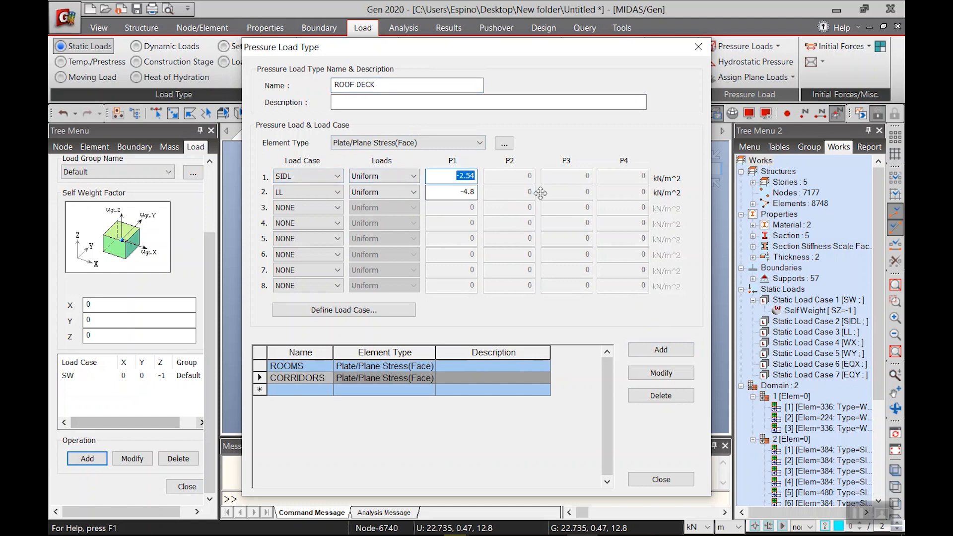
{"action": "type", "text": "-0.63"}
{"action": "double_click", "coordinate": [453, 192]}
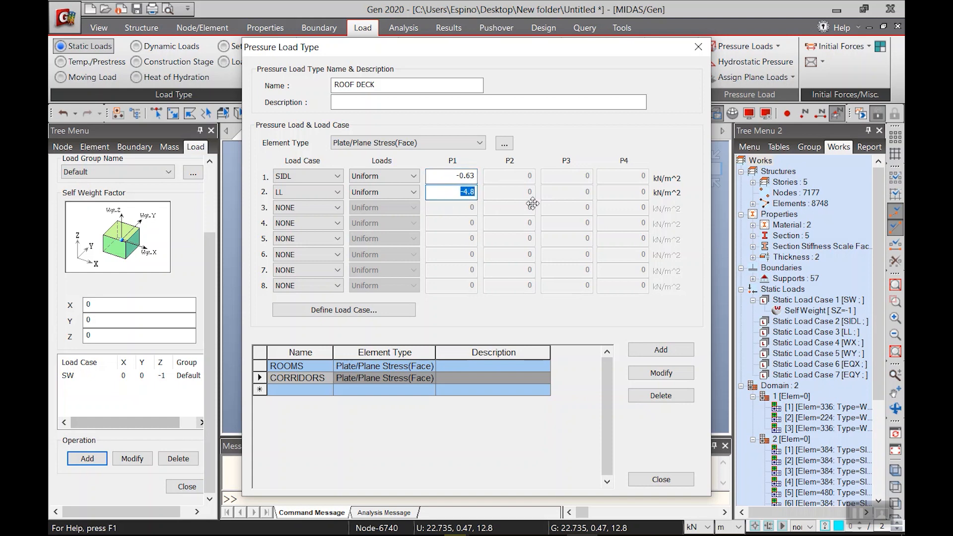
{"action": "type", "text": "-1"}
{"action": "left_click", "coordinate": [654, 348]}
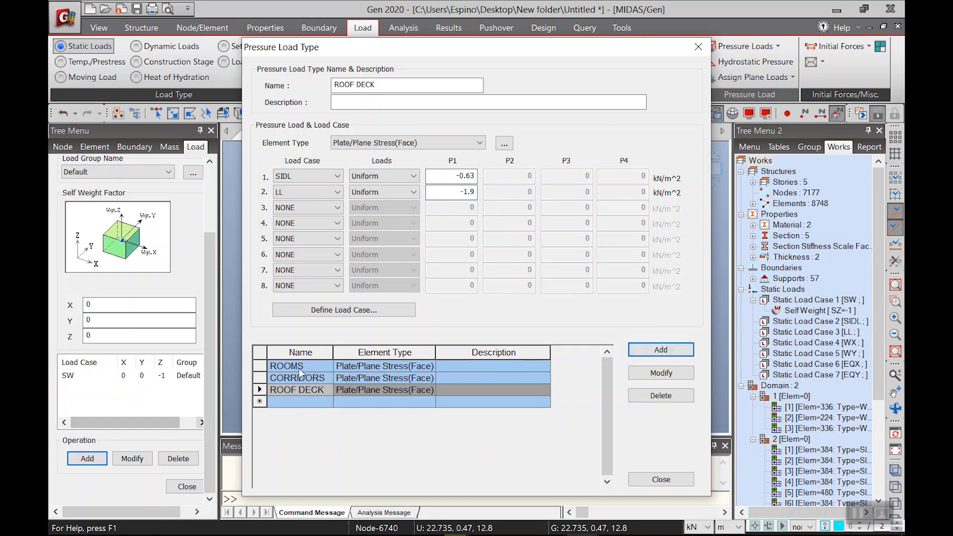
{"action": "left_click", "coordinate": [655, 480]}
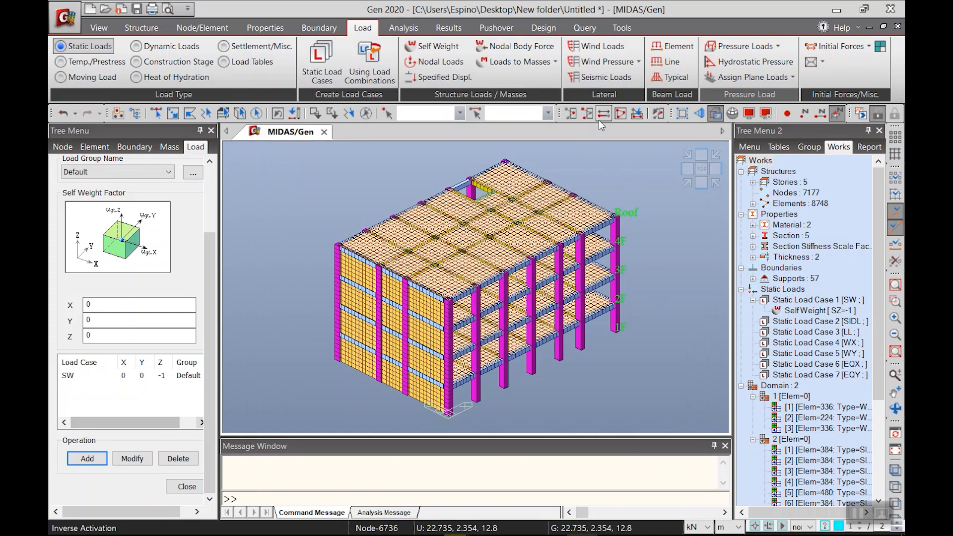
Activate only the floor elements of stories 2F, 3F and 4F
{"action": "left_click", "coordinate": [637, 113]}
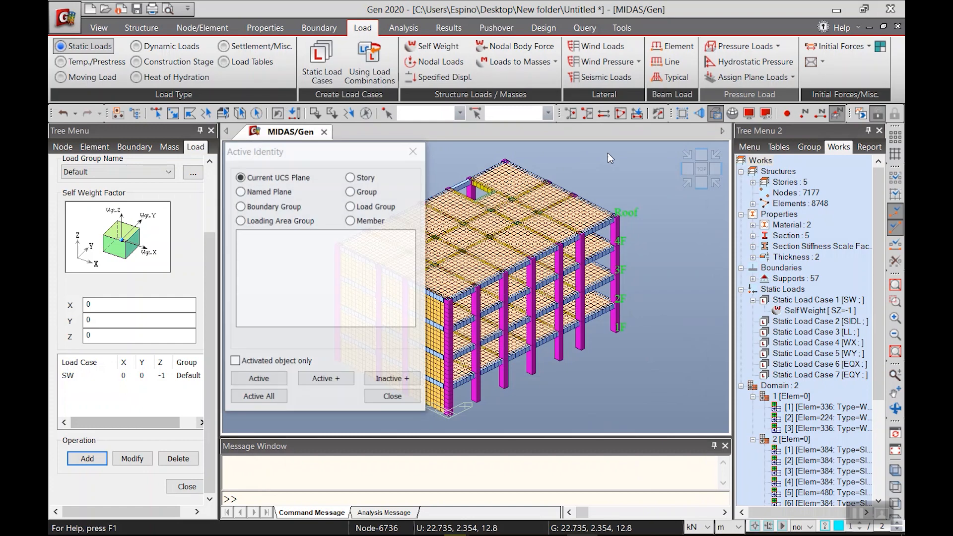
{"action": "left_click", "coordinate": [369, 181]}
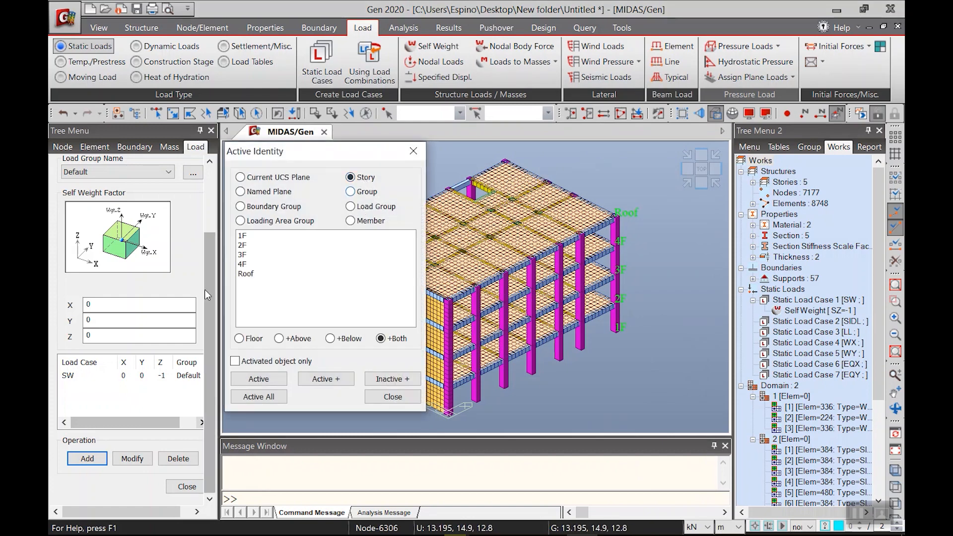
{"action": "left_click", "coordinate": [251, 245]}
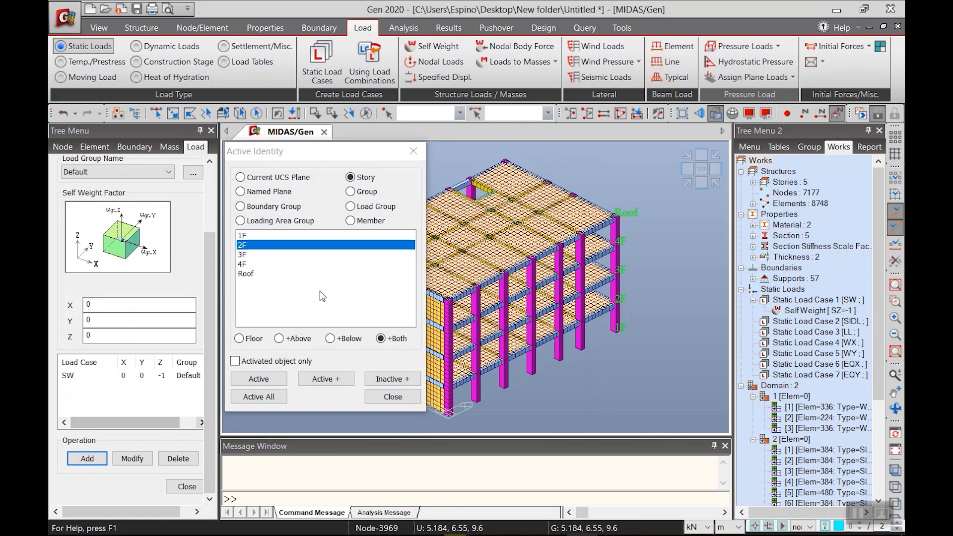
{"action": "left_click", "coordinate": [242, 264], "text": "shift"}
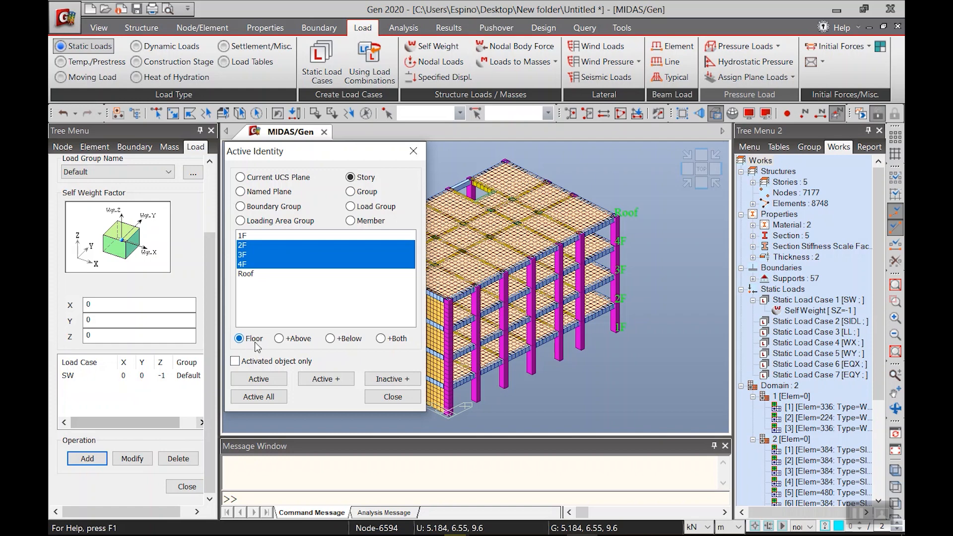
{"action": "left_click", "coordinate": [258, 379]}
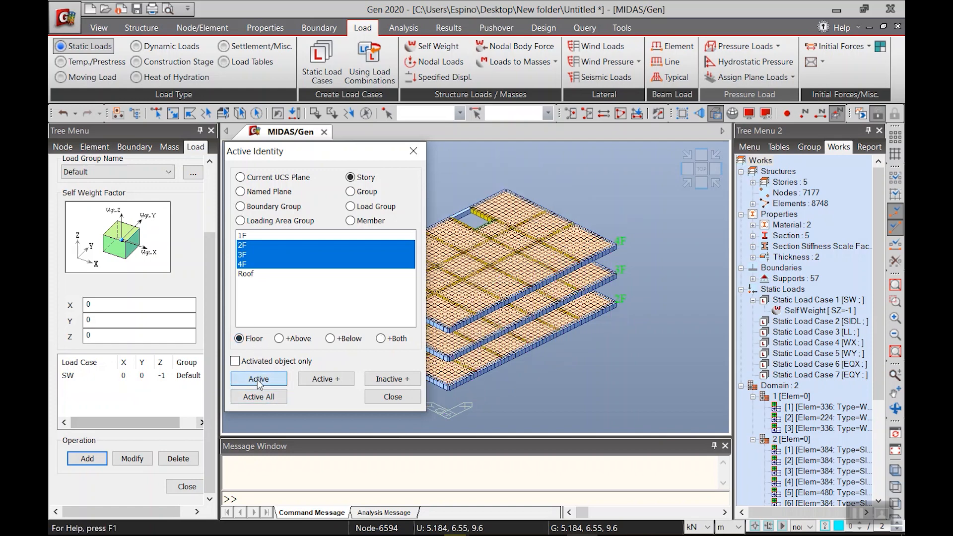
{"action": "left_click", "coordinate": [375, 399]}
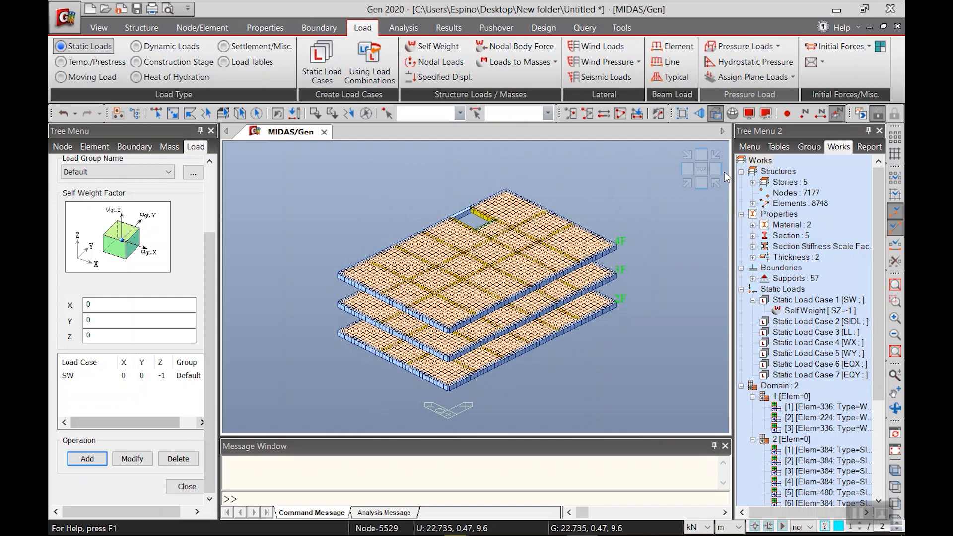
In plan view, apply the ROOMS pressure load type to the slab elements on both sides of the central corridor strip
{"action": "left_click", "coordinate": [698, 172]}
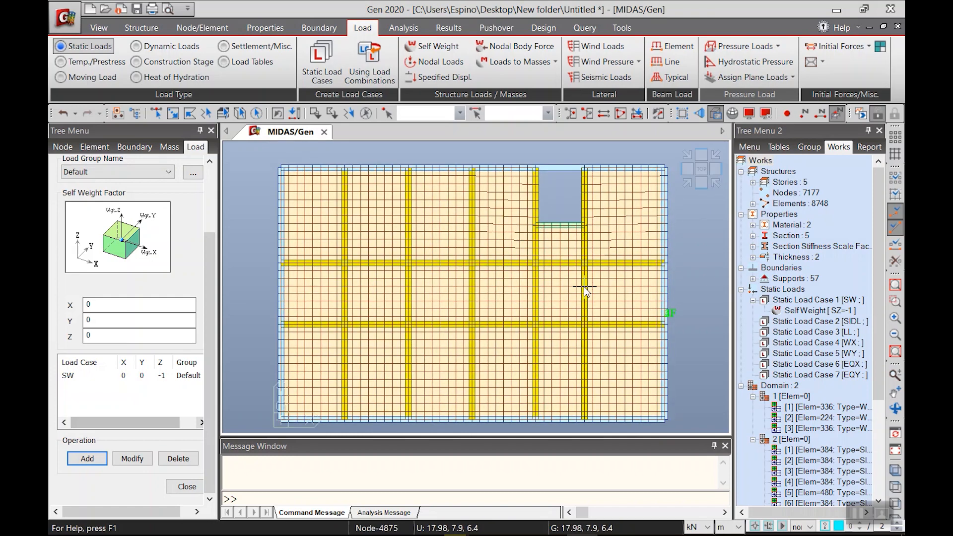
{"action": "mouse_move", "coordinate": [587, 292]}
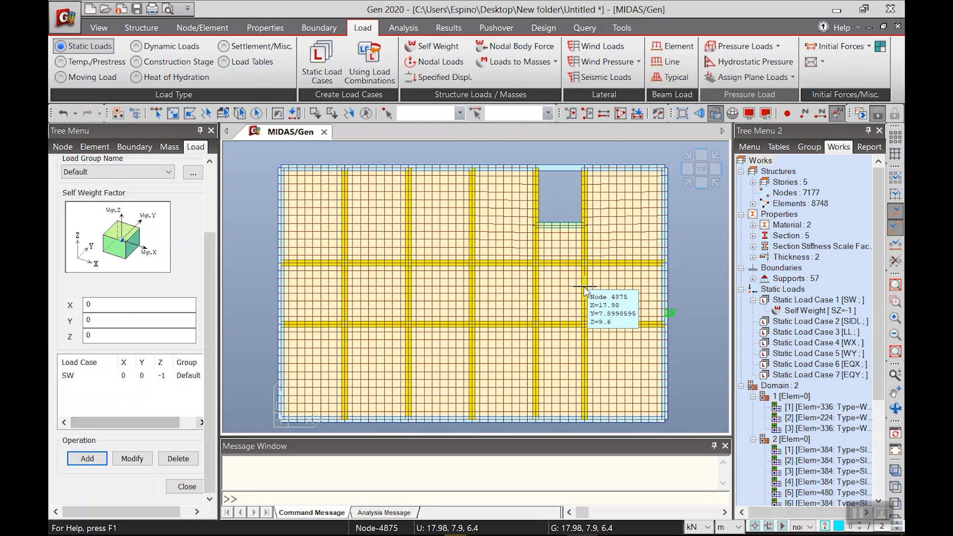
{"action": "left_click", "coordinate": [735, 46]}
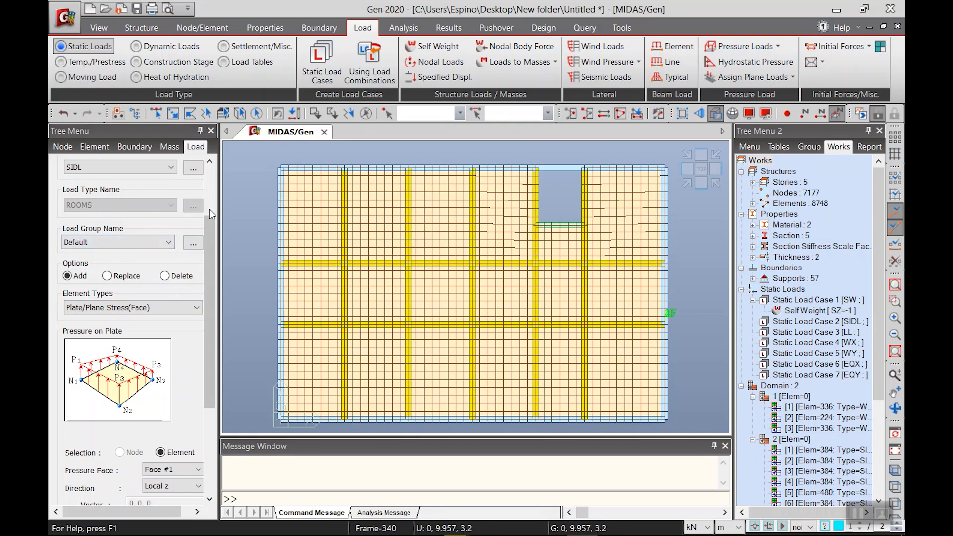
{"action": "scroll", "coordinate": [213, 228], "scroll_direction": "up", "scroll_amount": 3}
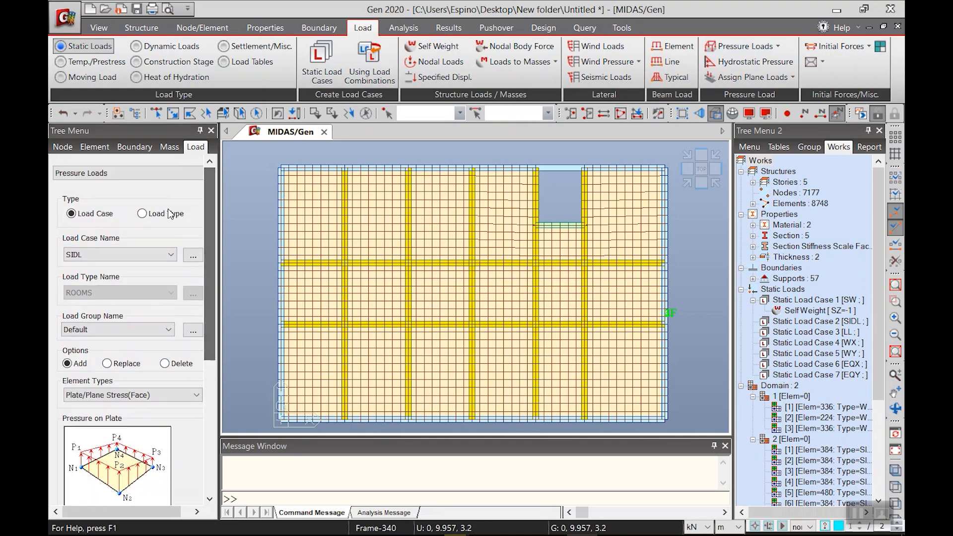
{"action": "left_click", "coordinate": [142, 213]}
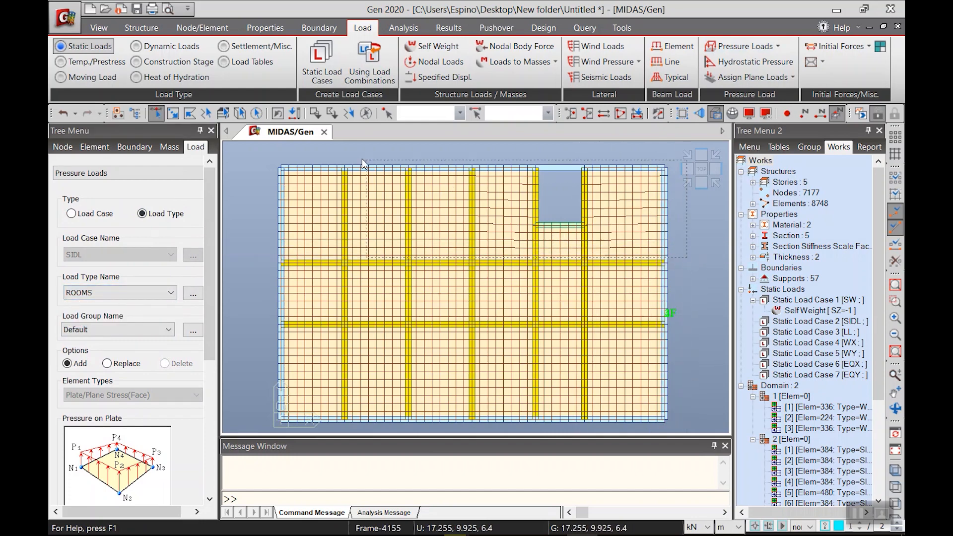
{"action": "left_click_drag", "start_coordinate": [687, 257], "coordinate": [254, 139]}
{"action": "left_click_drag", "start_coordinate": [688, 427], "coordinate": [646, 411]}
{"action": "left_click_drag", "start_coordinate": [250, 330], "coordinate": [246, 329]}
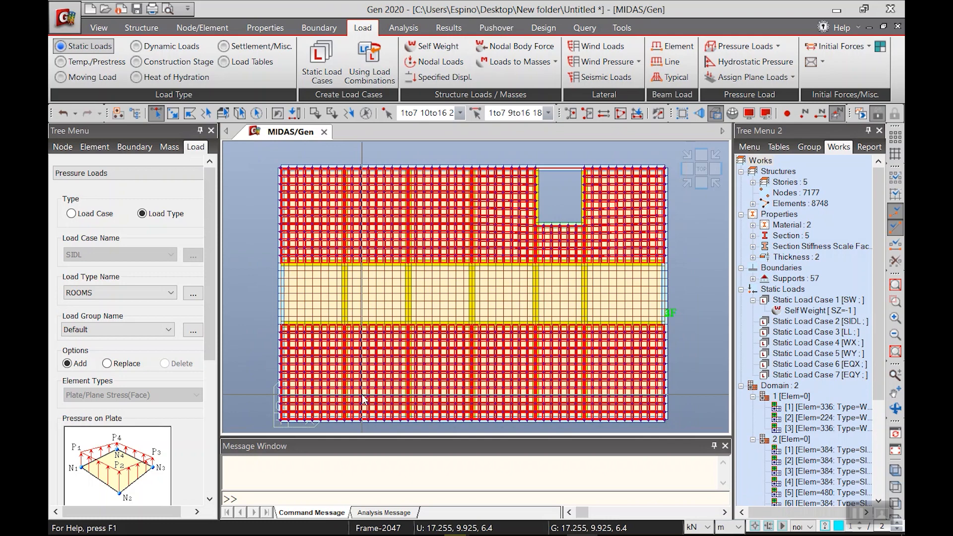
{"action": "left_click_drag", "start_coordinate": [209, 348], "coordinate": [211, 473]}
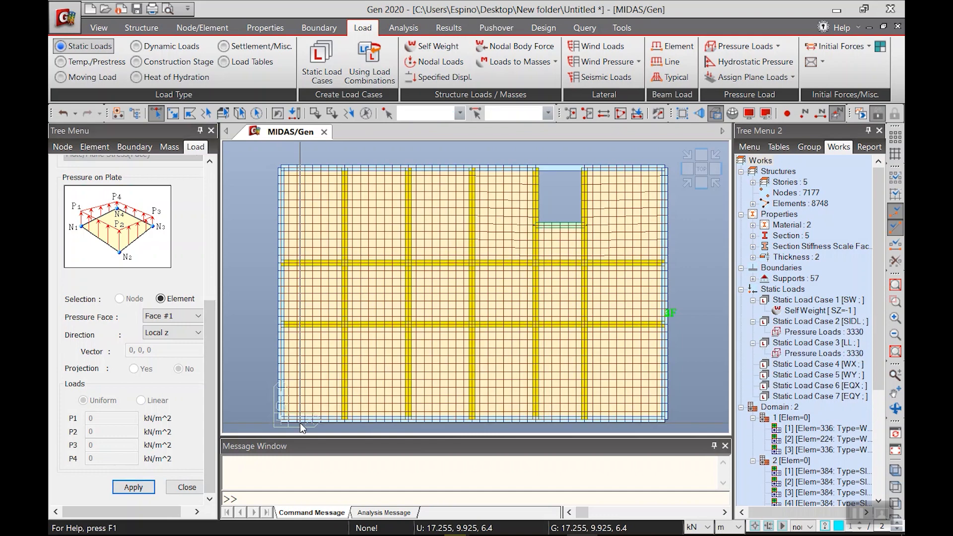
Display the LL pressure loads on the model, inspect the loaded slabs from several angles, and hide the load display again
{"action": "left_click", "coordinate": [812, 354]}
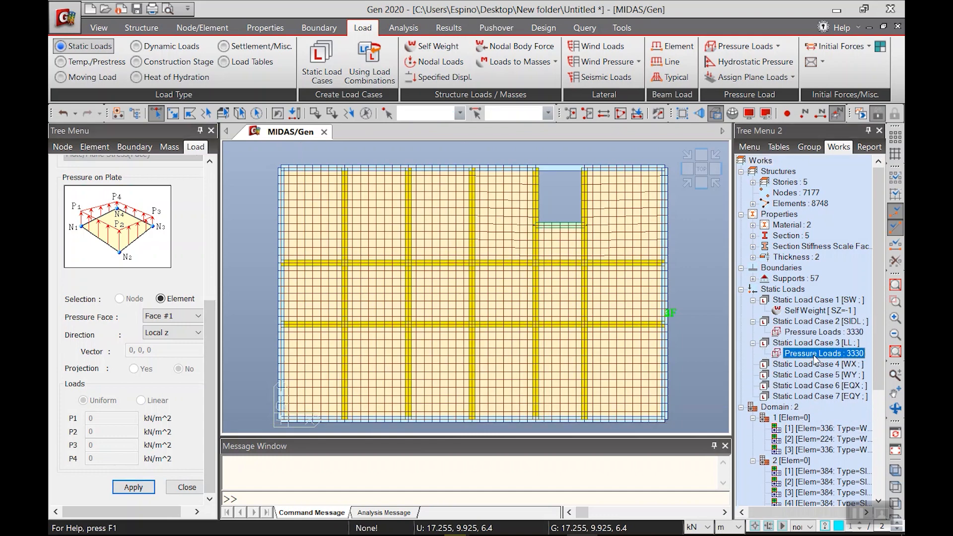
{"action": "right_click", "coordinate": [811, 354]}
{"action": "left_click", "coordinate": [837, 385]}
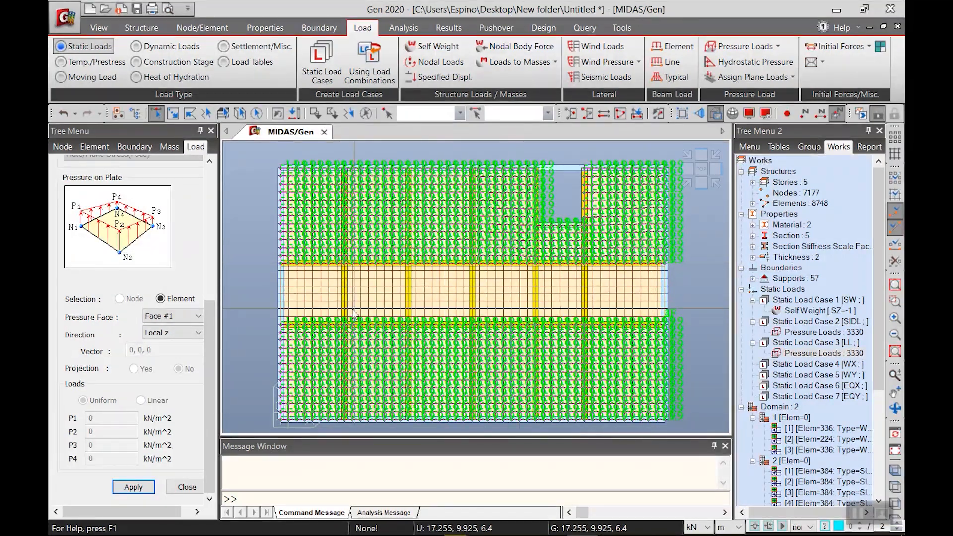
{"action": "middle_click_drag", "start_coordinate": [484, 356], "coordinate": [544, 288], "text": "ctrl"}
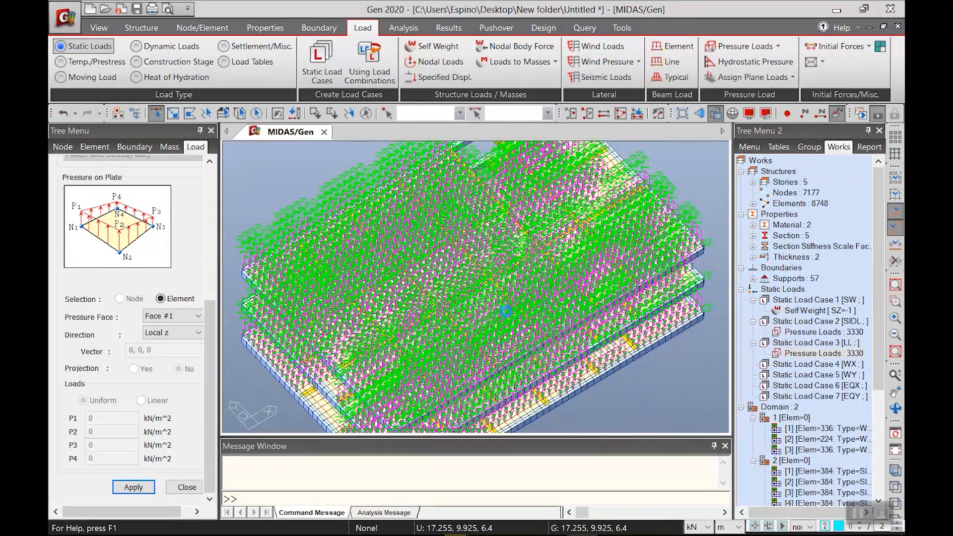
{"action": "middle_click_drag", "start_coordinate": [501, 362], "coordinate": [536, 314], "text": "ctrl"}
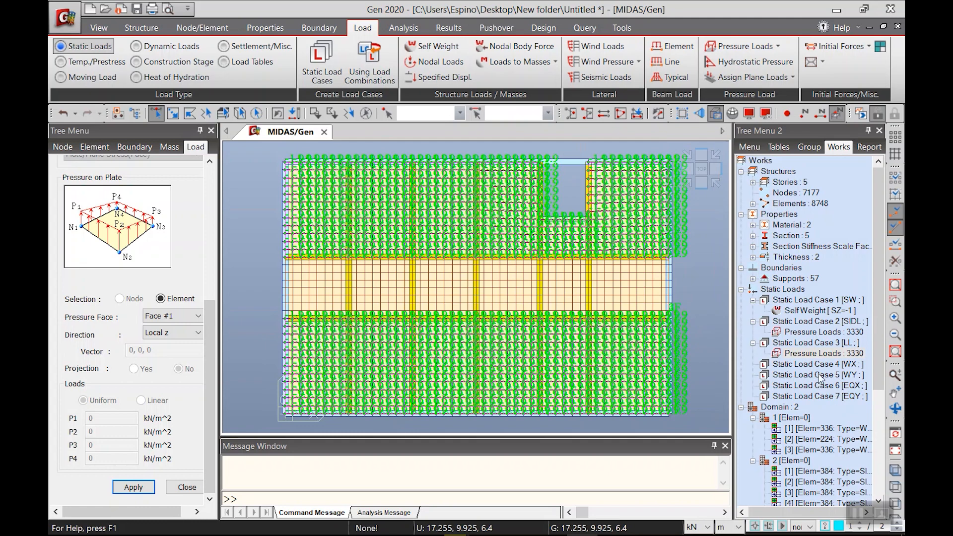
{"action": "right_click", "coordinate": [804, 355]}
{"action": "left_click", "coordinate": [826, 393]}
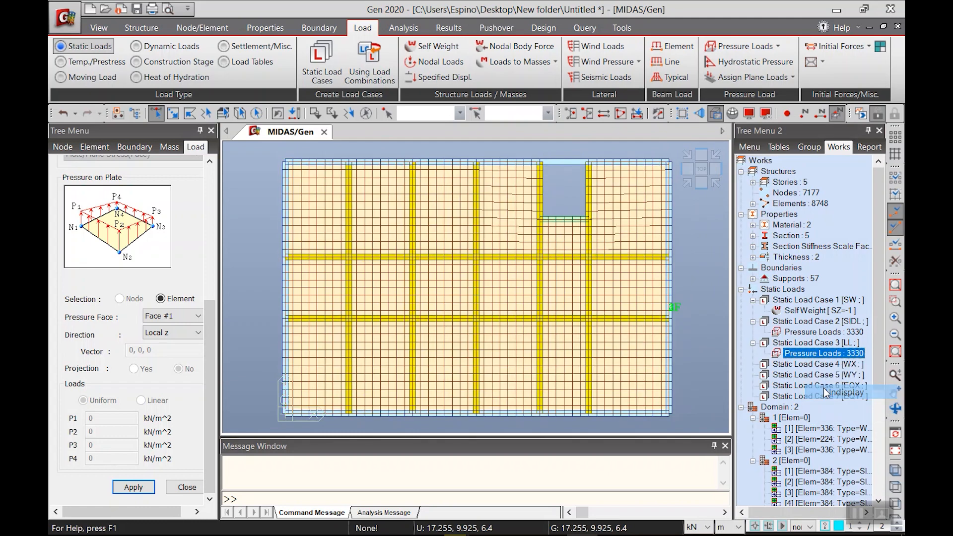
Apply the CORRIDORS pressure load type to the slab elements of the central corridor strip in plan view
{"action": "left_click_drag", "start_coordinate": [698, 314], "coordinate": [264, 261]}
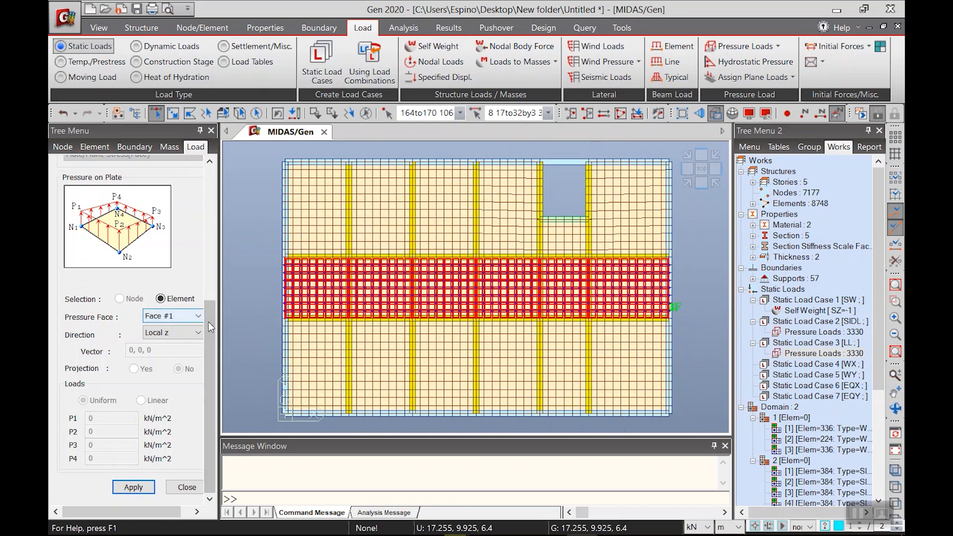
{"action": "scroll", "coordinate": [209, 322], "scroll_direction": "up", "scroll_amount": 5}
{"action": "left_click", "coordinate": [135, 291]}
{"action": "left_click", "coordinate": [130, 311]}
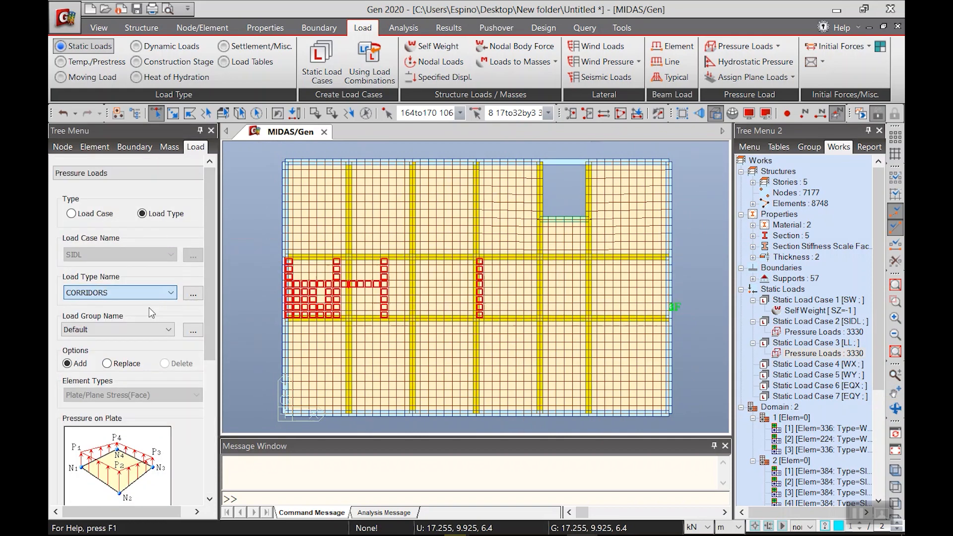
{"action": "scroll", "coordinate": [207, 306], "scroll_direction": "down", "scroll_amount": 5}
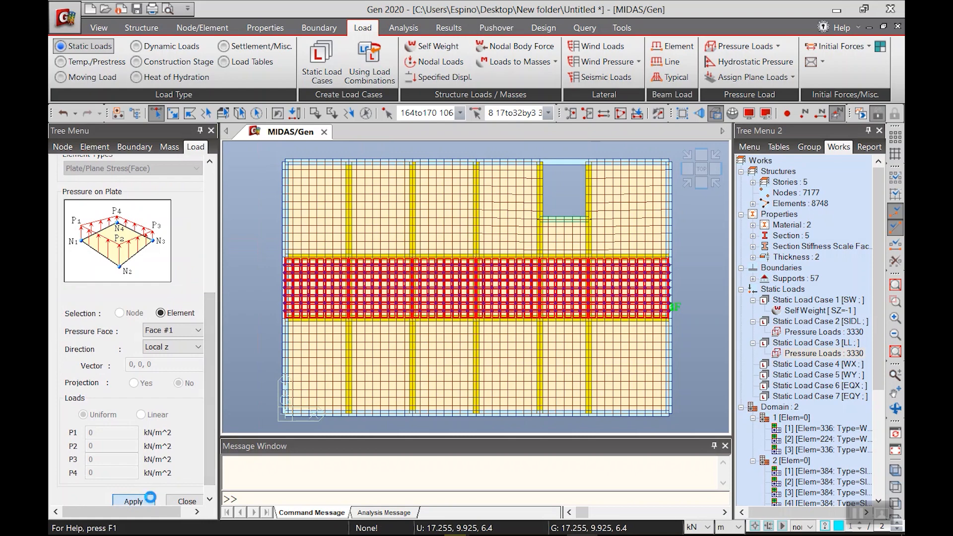
{"action": "left_click", "coordinate": [150, 497]}
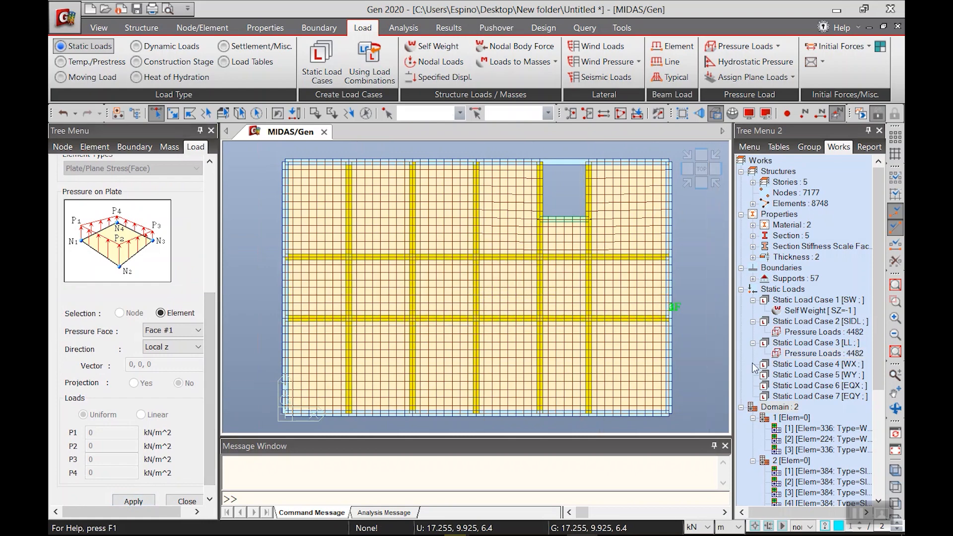
Activate only the floor elements of the Roof story
{"action": "left_click", "coordinate": [686, 182]}
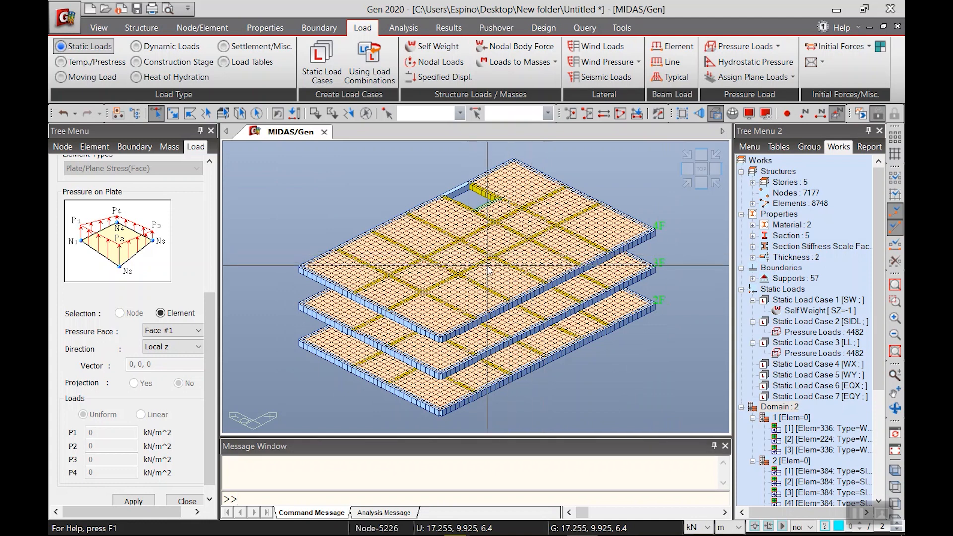
{"action": "left_click", "coordinate": [637, 114]}
{"action": "left_click", "coordinate": [263, 274]}
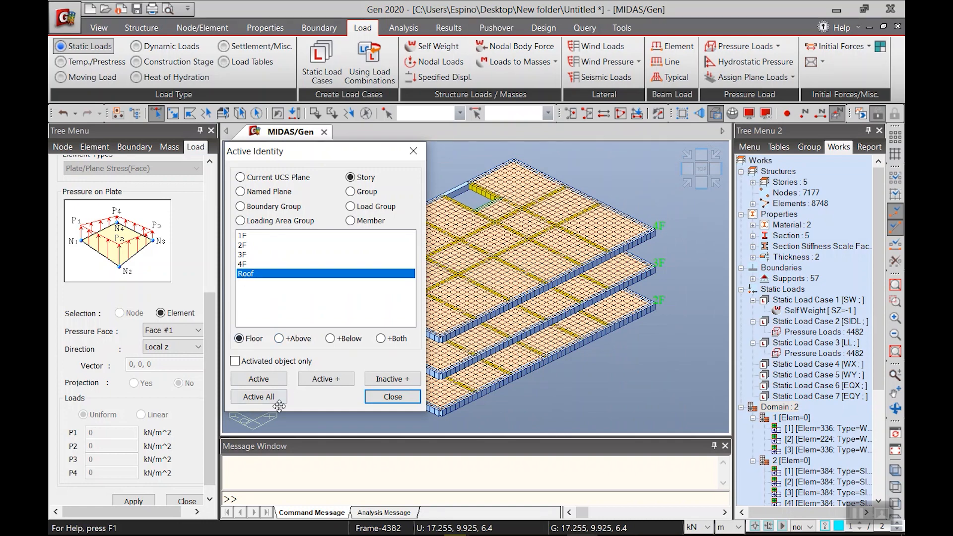
{"action": "left_click", "coordinate": [259, 378]}
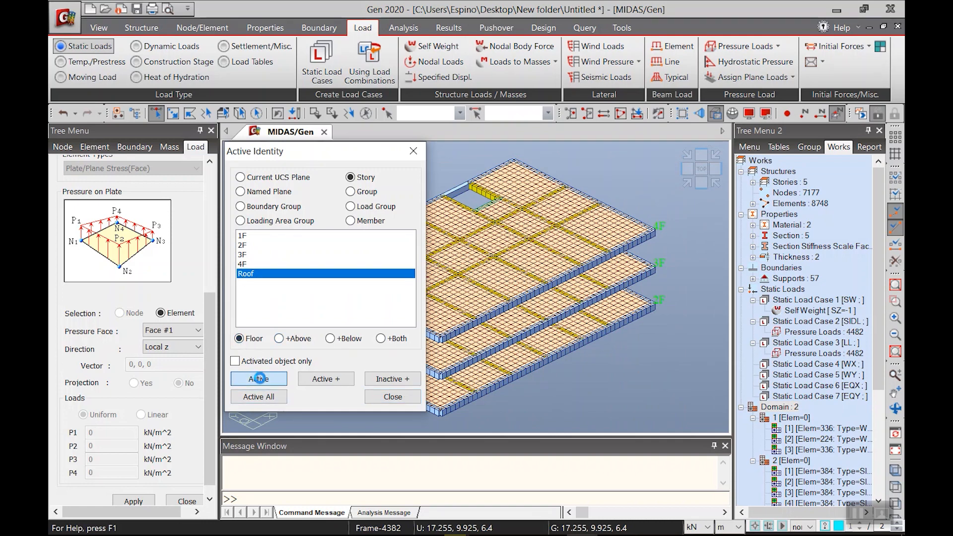
{"action": "left_click", "coordinate": [393, 396]}
In plan view, apply the ROOF DECK pressure load type to all slab elements of the roof
{"action": "left_click", "coordinate": [706, 178]}
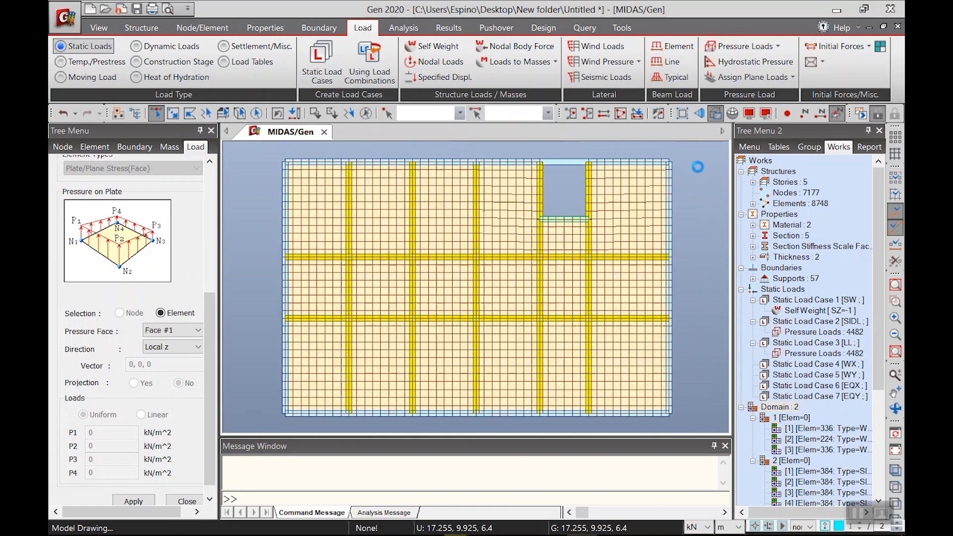
{"action": "left_click_drag", "start_coordinate": [283, 158], "coordinate": [715, 416]}
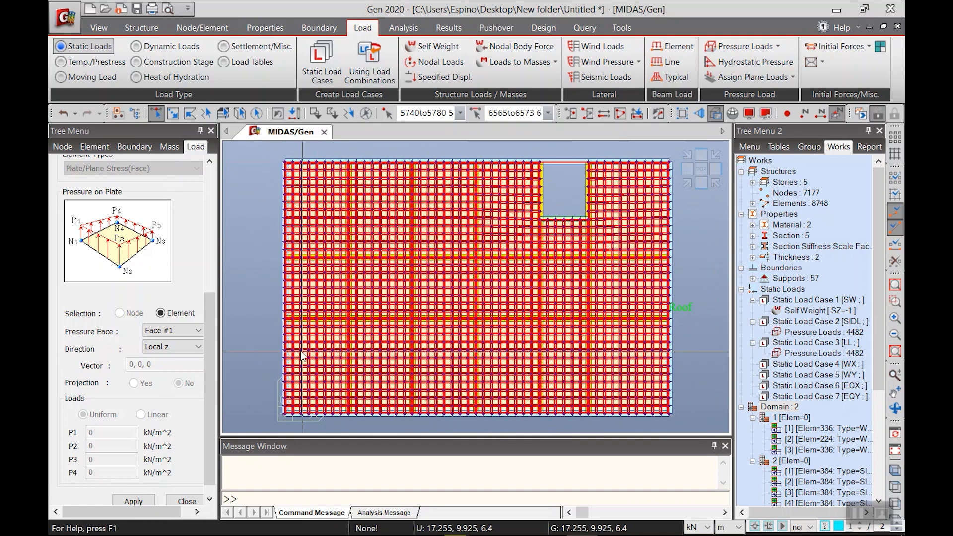
{"action": "scroll", "coordinate": [183, 321], "scroll_direction": "up", "scroll_amount": 6}
{"action": "left_click", "coordinate": [118, 292]}
{"action": "left_click", "coordinate": [108, 325]}
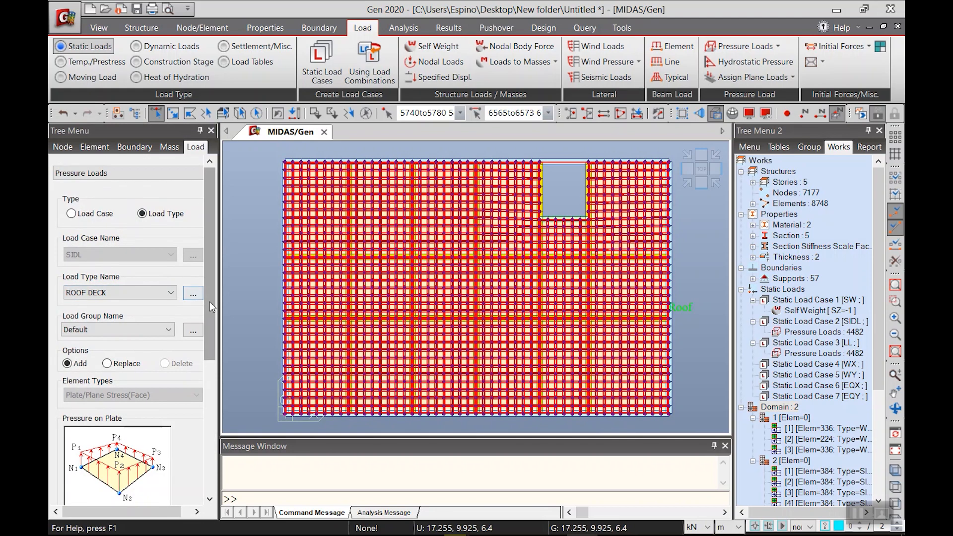
{"action": "scroll", "coordinate": [209, 297], "scroll_direction": "down", "scroll_amount": 6}
{"action": "left_click", "coordinate": [137, 489]}
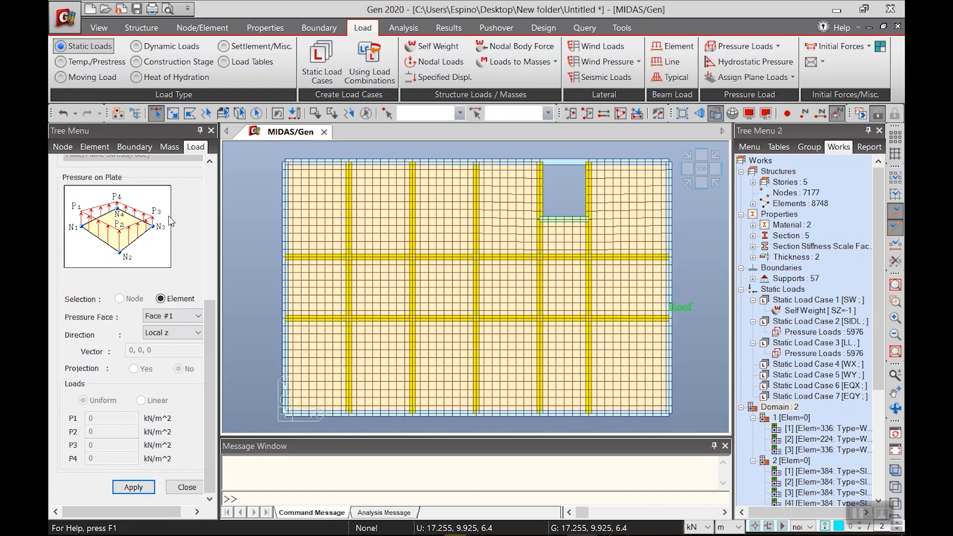
Reactivate all elements and show the whole building in isometric view
{"action": "left_click", "coordinate": [681, 185]}
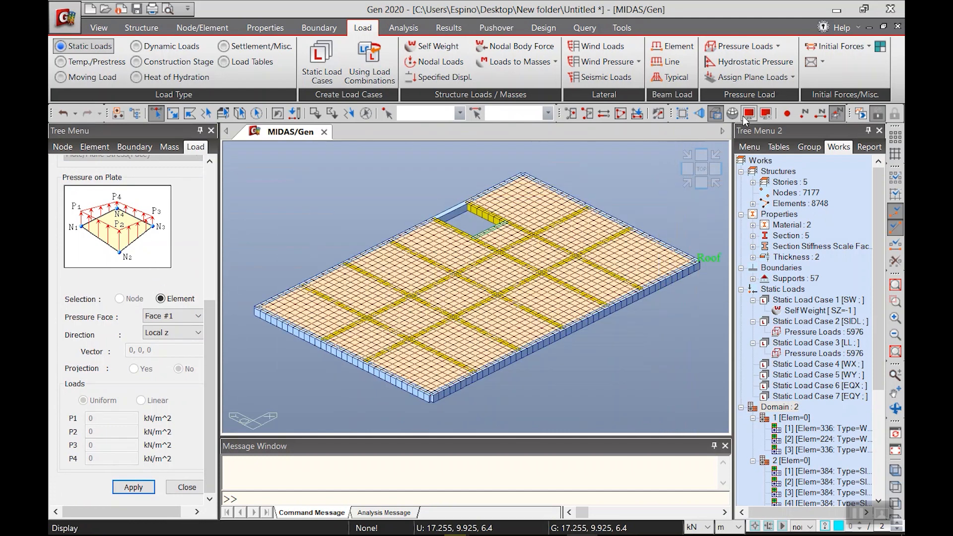
{"action": "left_click", "coordinate": [621, 114]}
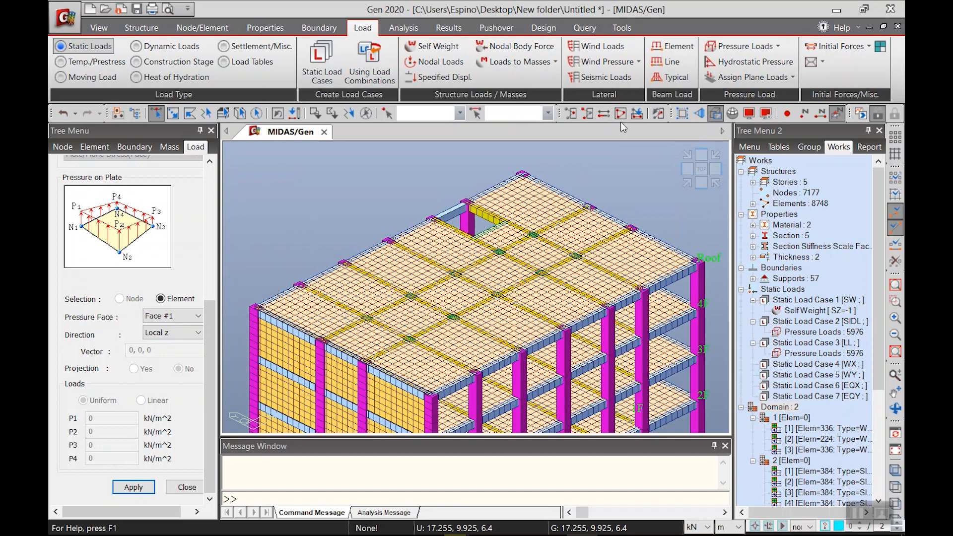
{"action": "scroll", "coordinate": [511, 297], "scroll_direction": "down", "scroll_amount": 3}
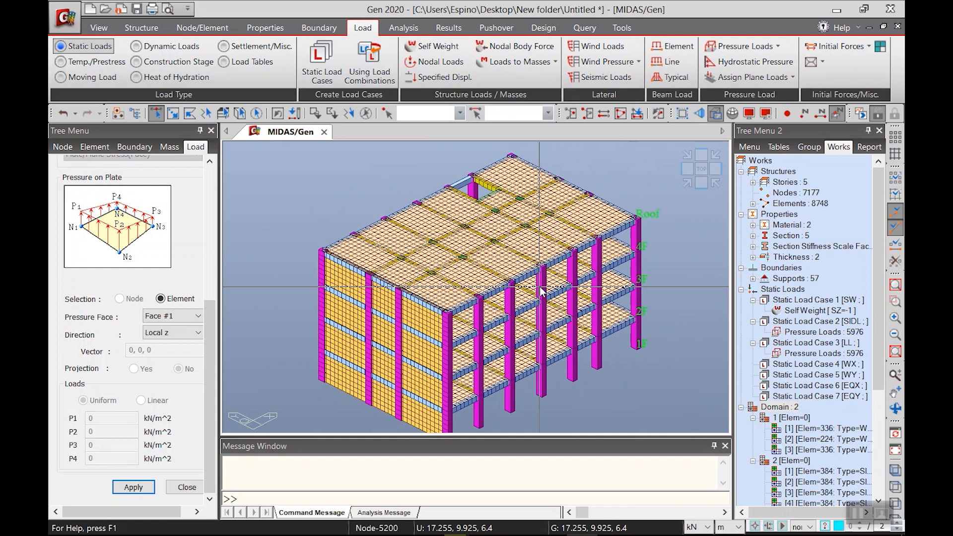
Add a wind load specification for load case WX using code IBC2012(ASCE7-10) with a basic wind speed of 250/1.6 mile/h
{"action": "left_click", "coordinate": [598, 46]}
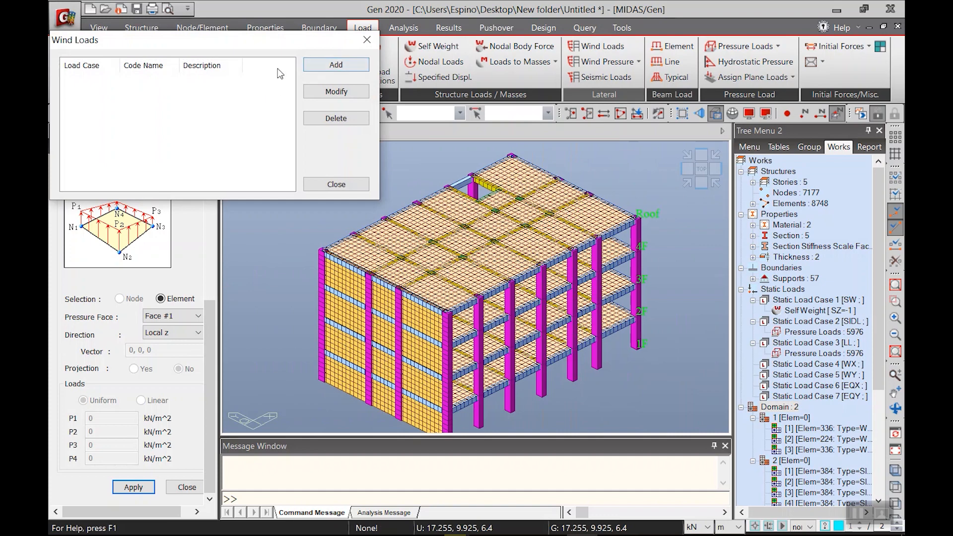
{"action": "left_click", "coordinate": [336, 65]}
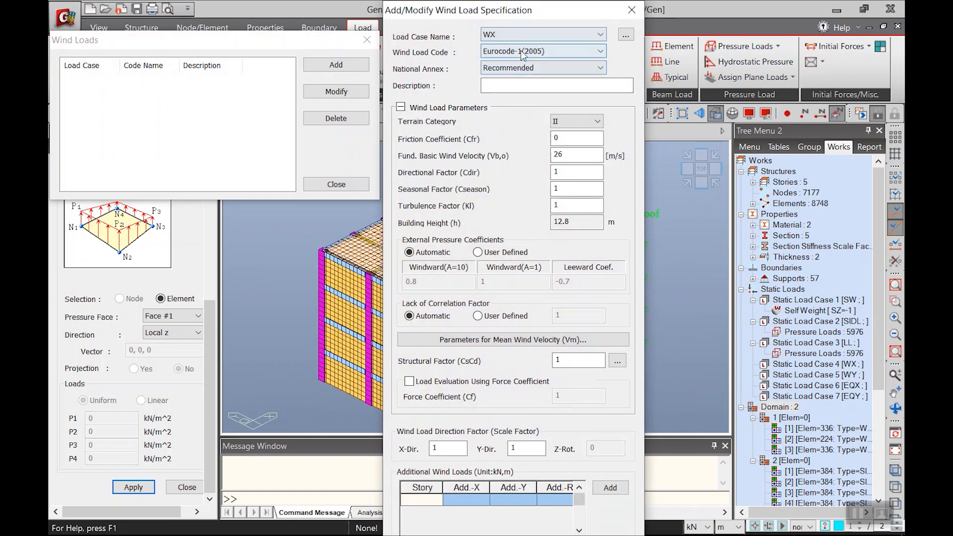
{"action": "left_click", "coordinate": [521, 52]}
{"action": "left_click", "coordinate": [519, 68]}
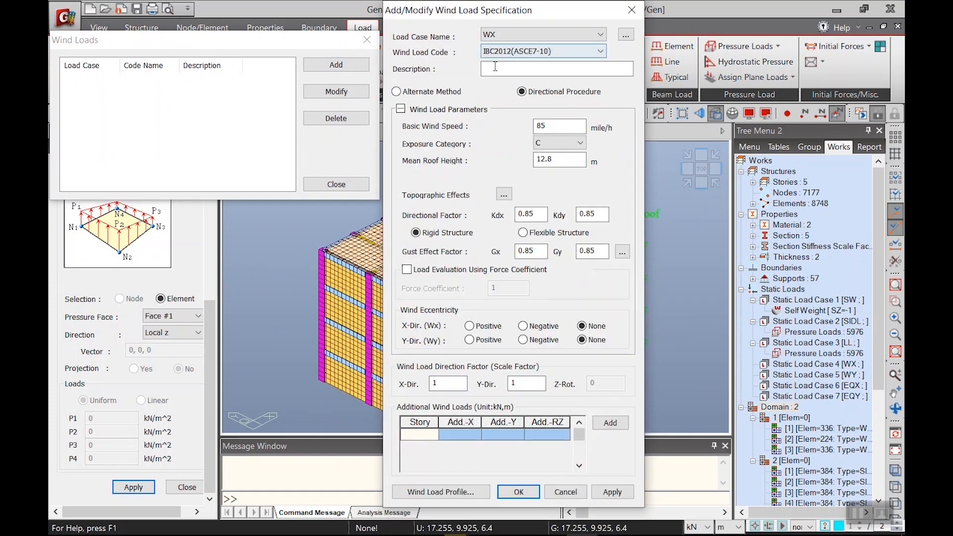
{"action": "key", "text": "Tab"}
{"action": "key", "text": "Tab"}
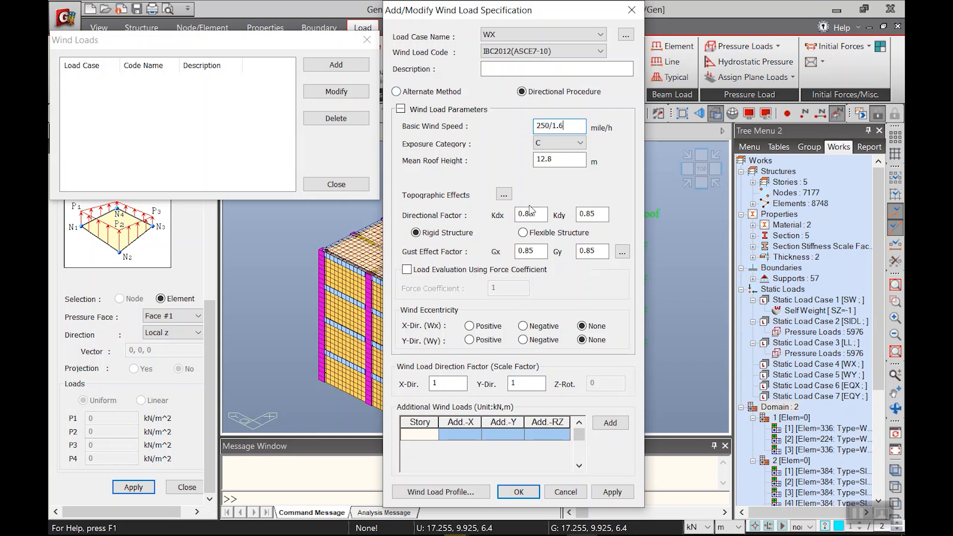
Set exposure category B, positive wind eccentricity in both directions and a Y-direction scale factor of 0, and apply the WX wind load
{"action": "left_click", "coordinate": [556, 144]}
{"action": "left_click", "coordinate": [549, 156]}
{"action": "left_click", "coordinate": [481, 327]}
{"action": "left_click", "coordinate": [481, 340]}
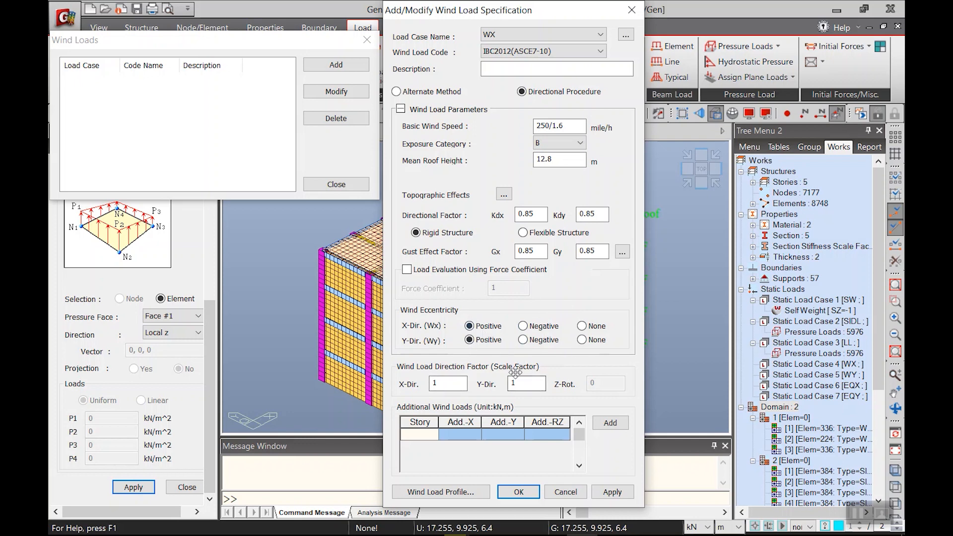
{"action": "double_click", "coordinate": [526, 384]}
{"action": "left_click", "coordinate": [613, 492]}
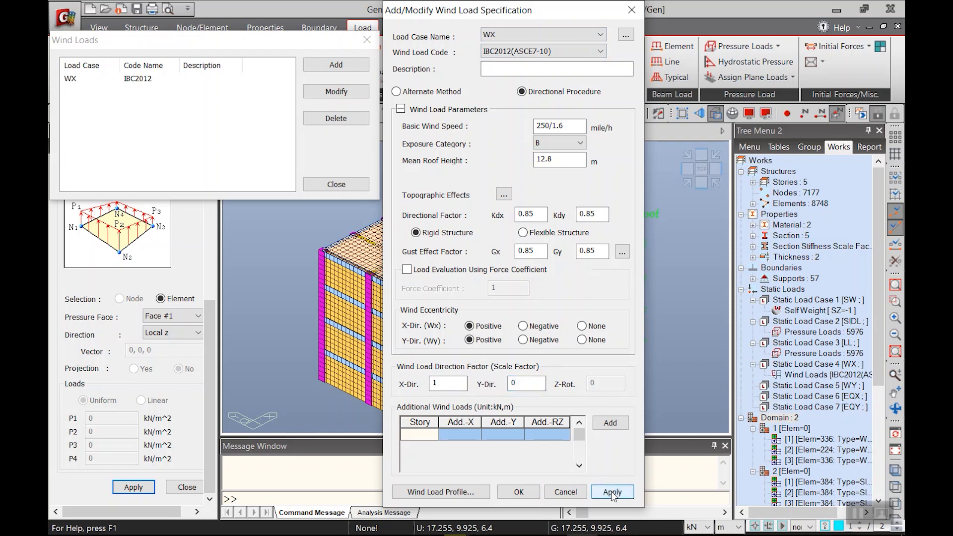
Open the load case choices for another wind load specification
{"action": "left_click", "coordinate": [503, 33]}
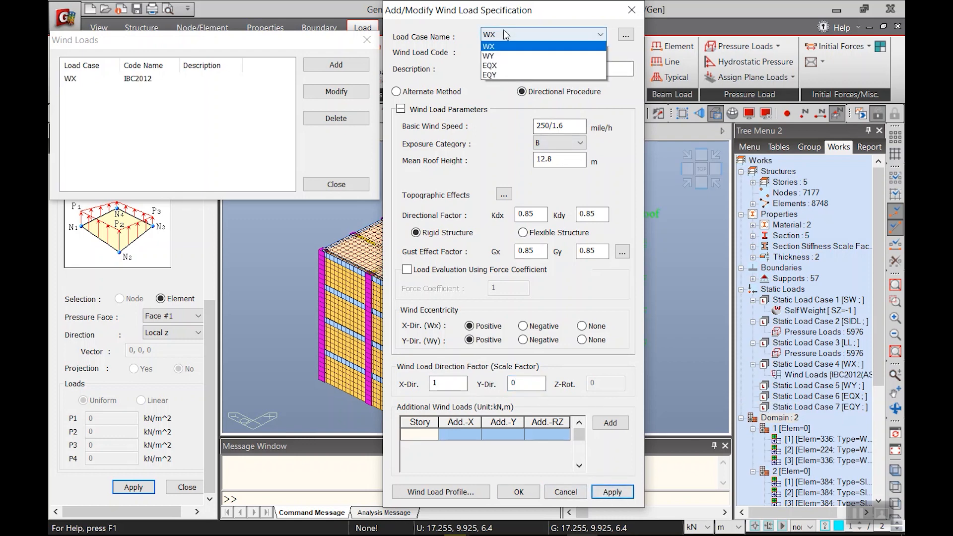
Add a wind load for case WY with an X-direction scale factor of 0 and a Y-direction factor of 1
{"action": "left_click", "coordinate": [505, 85]}
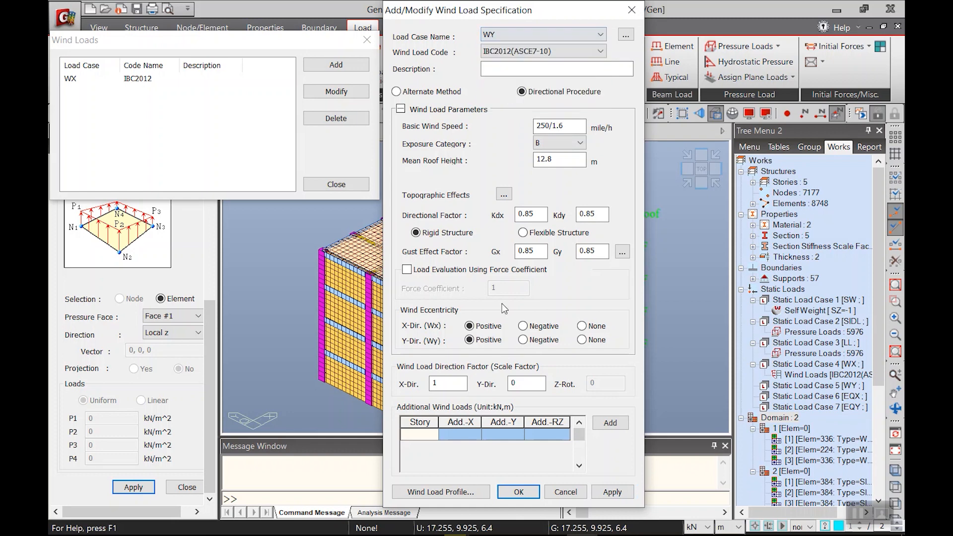
{"action": "double_click", "coordinate": [463, 379]}
{"action": "type", "text": "0"}
{"action": "key", "text": "Tab"}
{"action": "type", "text": "1"}
{"action": "left_click", "coordinate": [519, 492]}
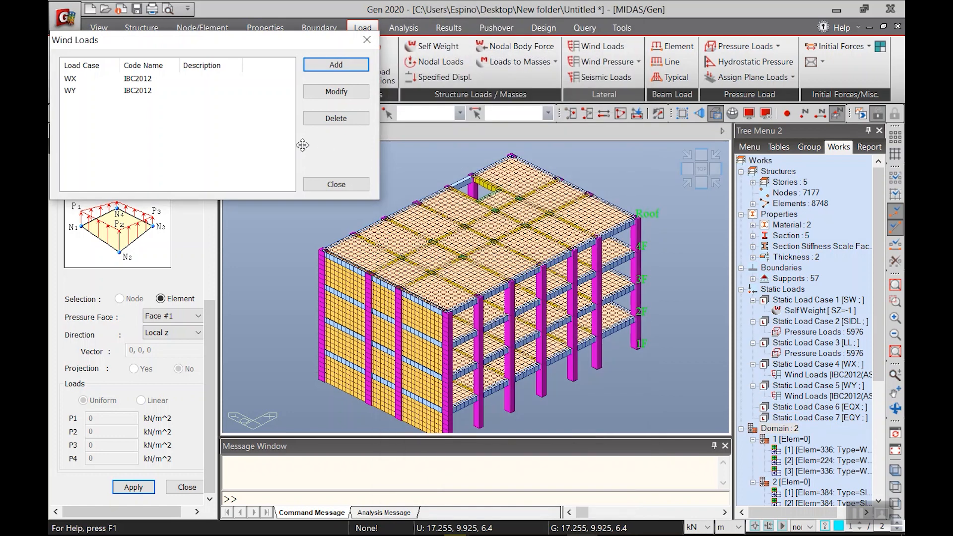
{"action": "left_click", "coordinate": [329, 183]}
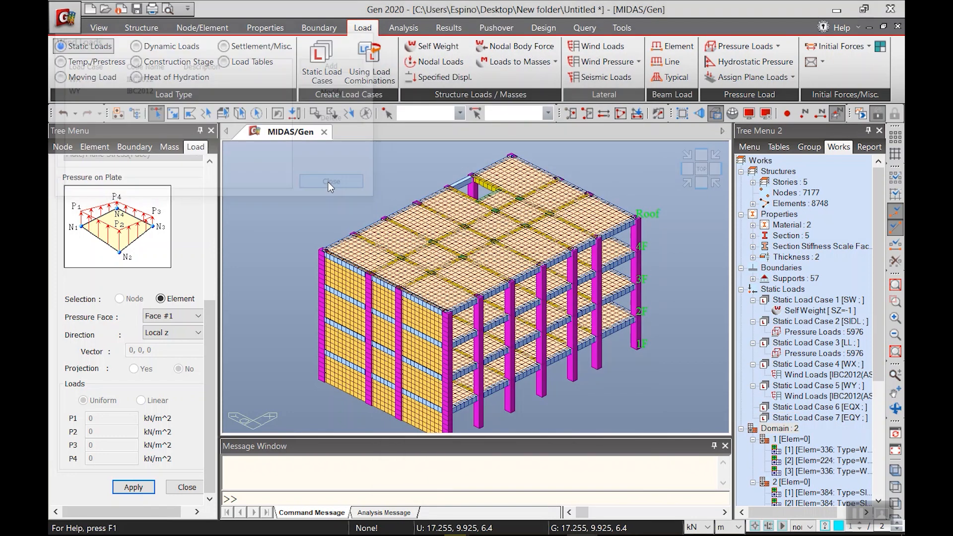
Start a new static seismic load for case EQX using the UBC(1997) code
{"action": "left_click", "coordinate": [619, 78]}
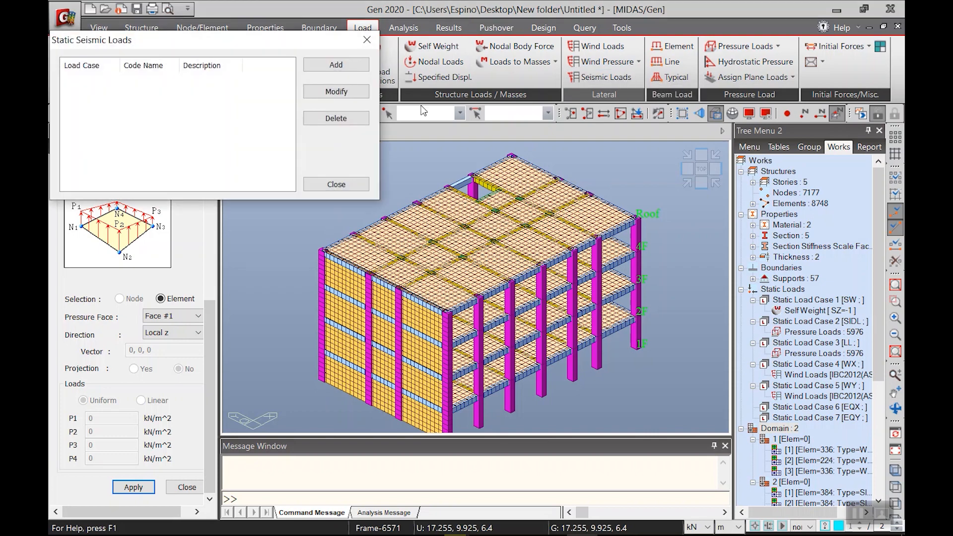
{"action": "left_click", "coordinate": [336, 65]}
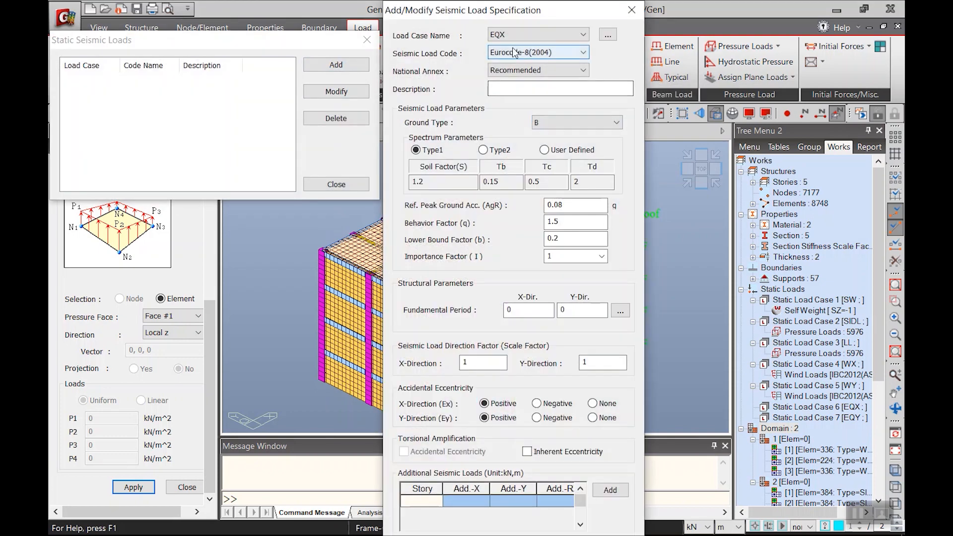
{"action": "left_click", "coordinate": [514, 53]}
{"action": "scroll", "coordinate": [514, 54], "scroll_direction": "up", "scroll_amount": 2}
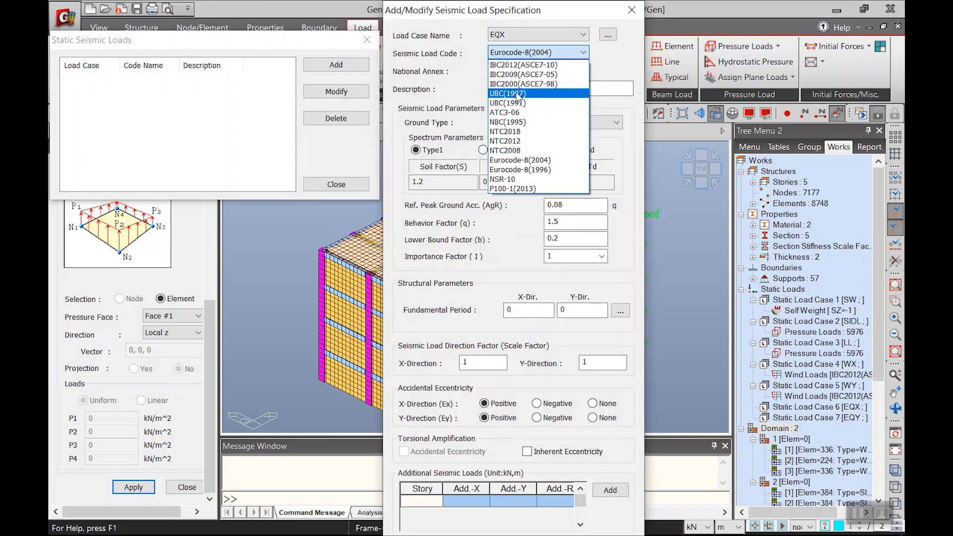
{"action": "left_click", "coordinate": [536, 97]}
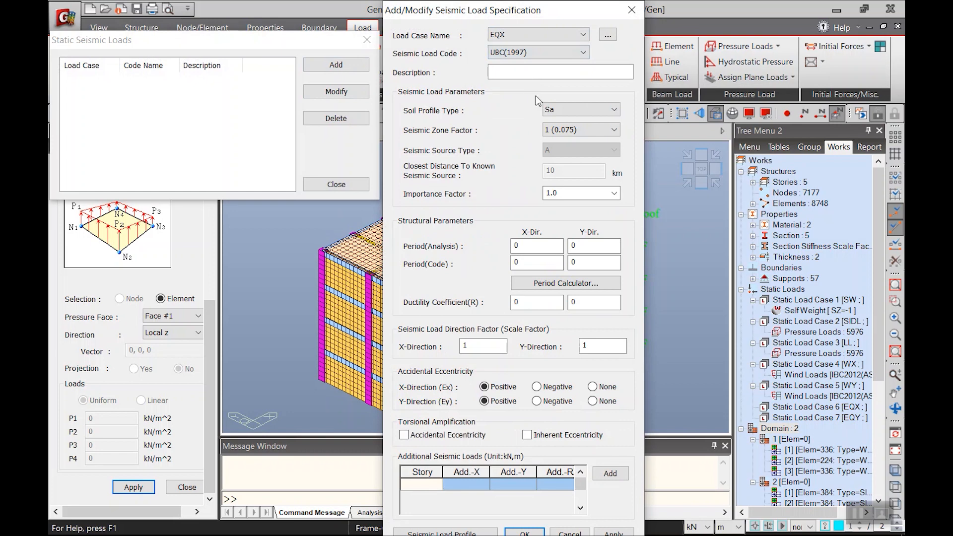
Set the seismic parameters to soil profile Sd, zone factor 4 (0.40) and a 5 km distance to the known seismic source
{"action": "left_click", "coordinate": [565, 109]}
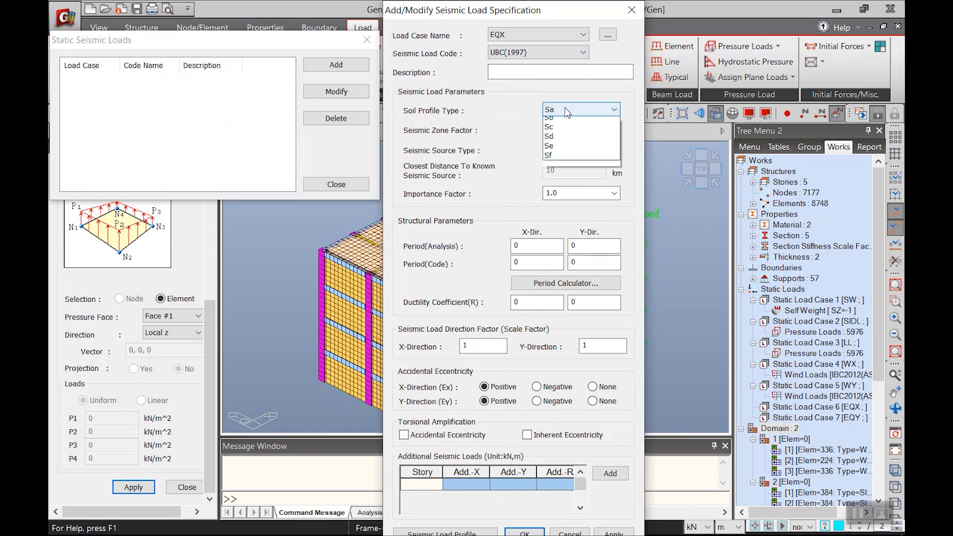
{"action": "left_click", "coordinate": [556, 147]}
{"action": "left_click", "coordinate": [571, 129]}
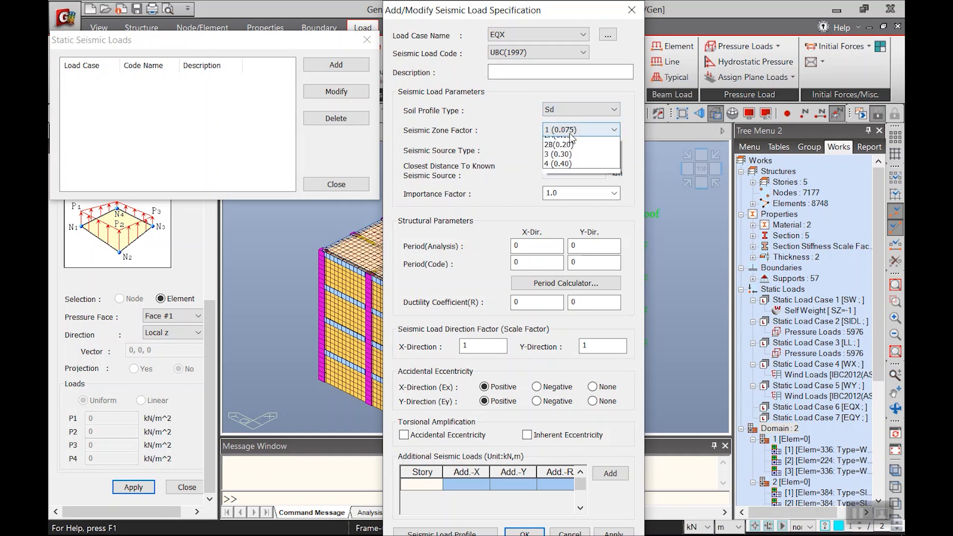
{"action": "left_click", "coordinate": [575, 179]}
{"action": "double_click", "coordinate": [575, 171]}
{"action": "key", "text": "BackSpace"}
{"action": "type", "text": "5"}
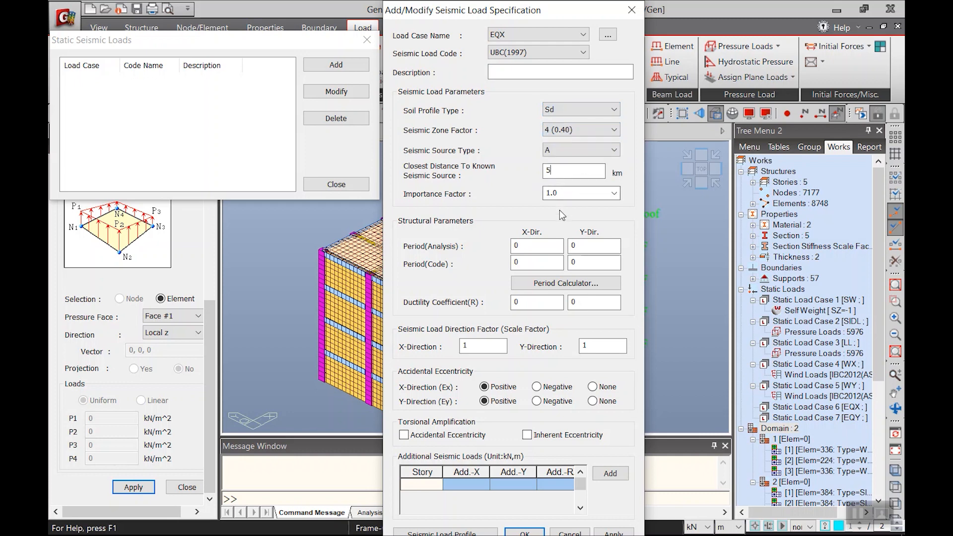
Calculate the code periods with T = 0.030Hn^(3/4) in both directions and set both ductility coefficients to 8.5
{"action": "left_click", "coordinate": [566, 283]}
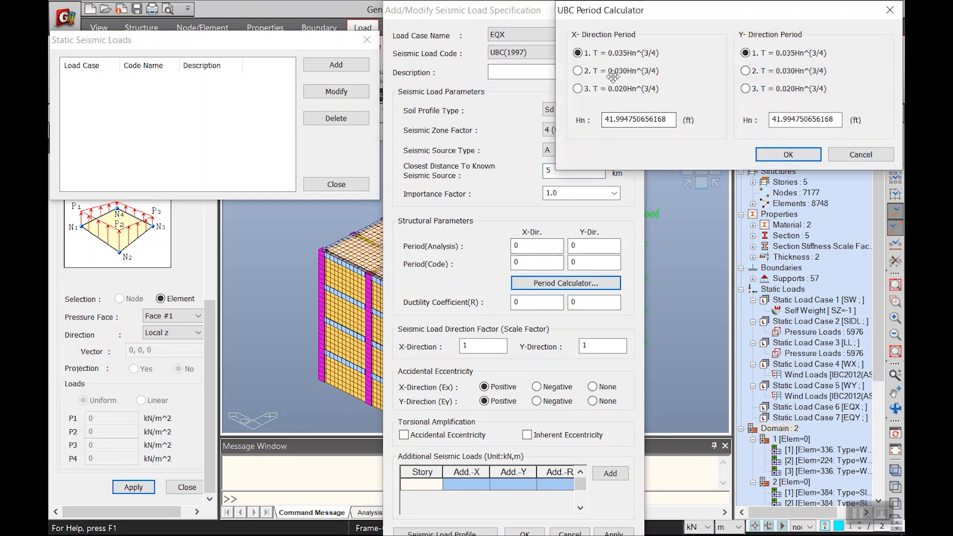
{"action": "left_click", "coordinate": [788, 71]}
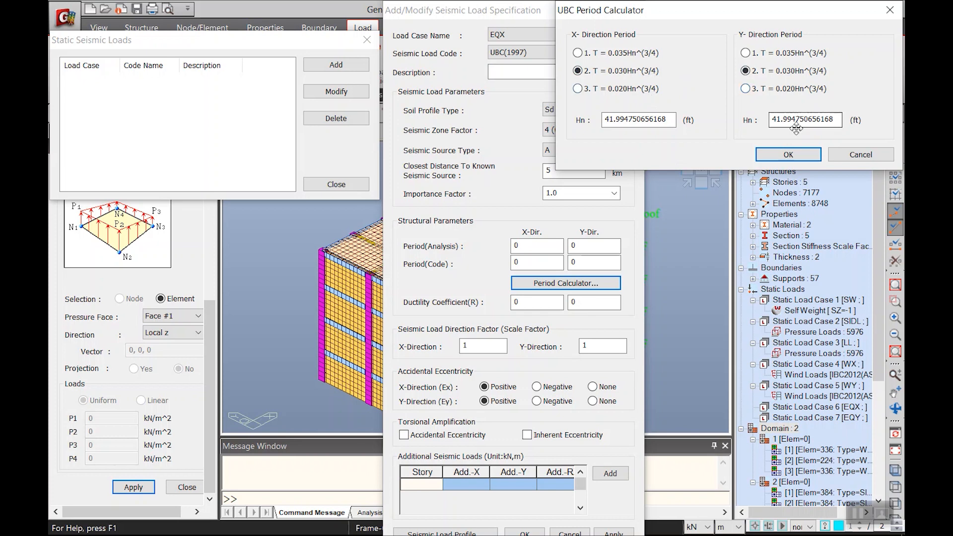
{"action": "left_click", "coordinate": [789, 154]}
{"action": "key", "text": "Tab"}
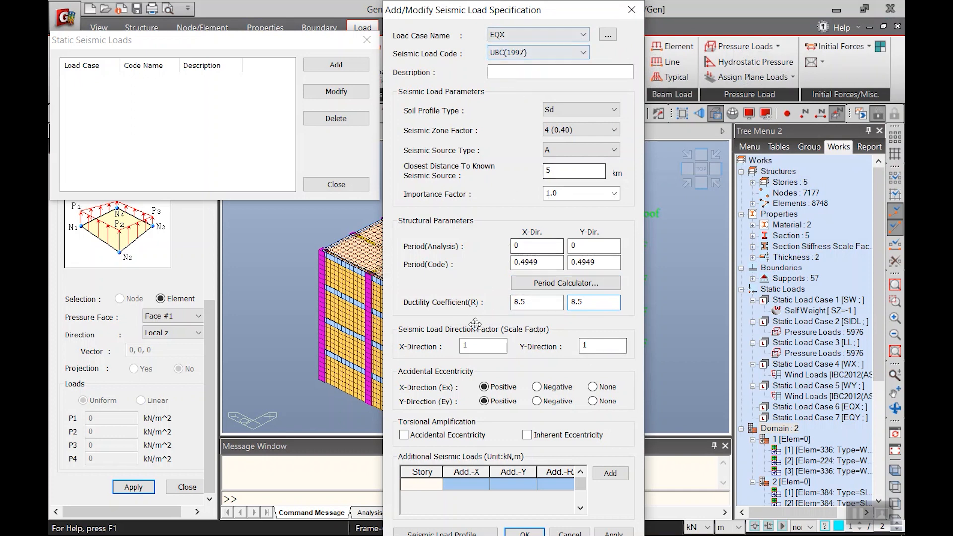
Set the Y-direction scale factor to 0 and apply the EQX seismic load
{"action": "key", "text": "Tab"}
{"action": "type", "text": "0"}
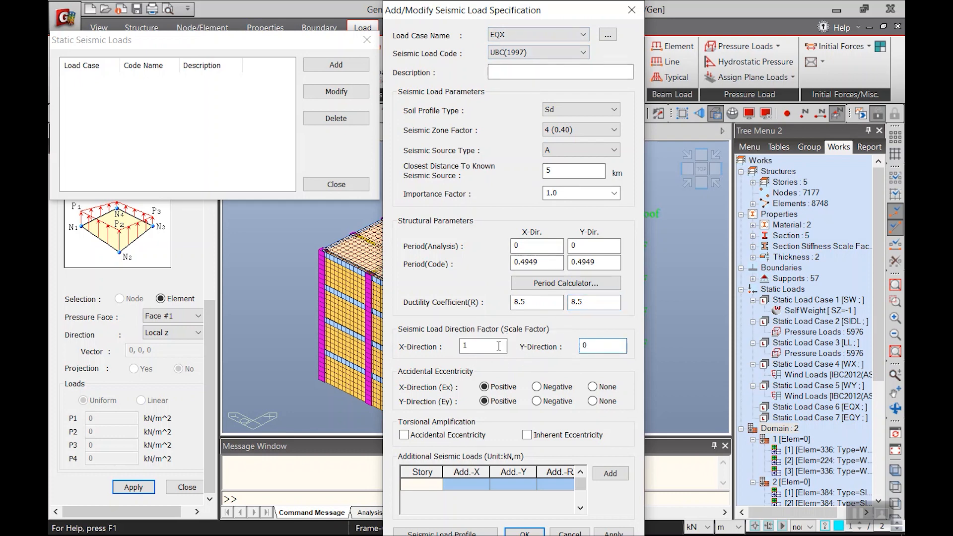
{"action": "left_click", "coordinate": [606, 532]}
Add the EQY seismic load with an X-direction scale factor of 0 and a Y-direction factor of 1
{"action": "left_click", "coordinate": [526, 35]}
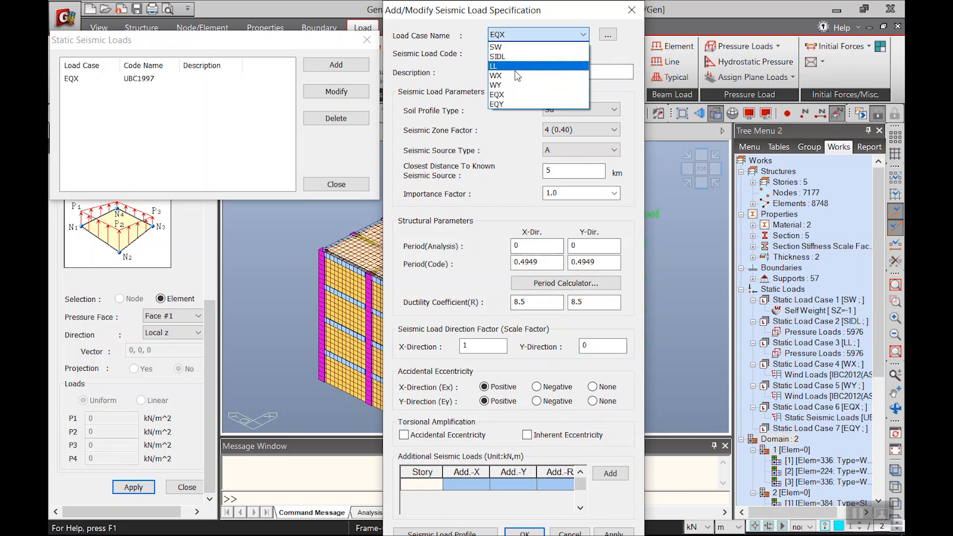
{"action": "left_click", "coordinate": [513, 104]}
{"action": "left_click_drag", "start_coordinate": [480, 347], "coordinate": [445, 339]}
{"action": "type", "text": "0"}
{"action": "type", "text": "1"}
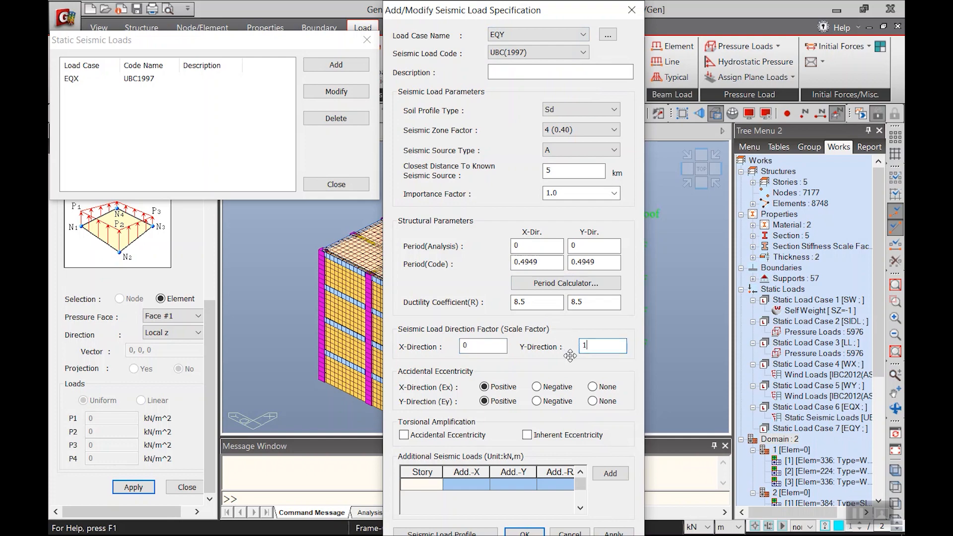
{"action": "left_click", "coordinate": [525, 532]}
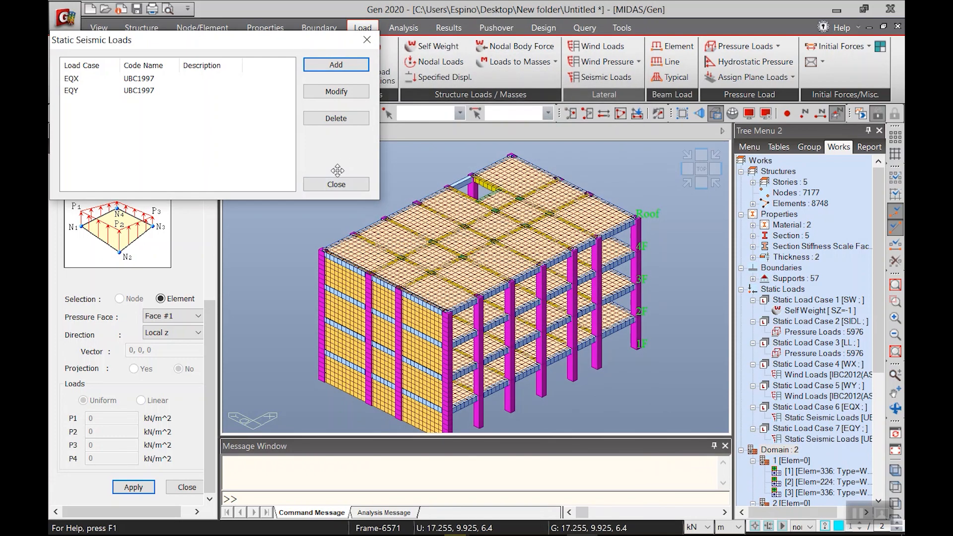
Open the seismic load profile of EQY and compare its story force and story shear charts
{"action": "double_click", "coordinate": [179, 90]}
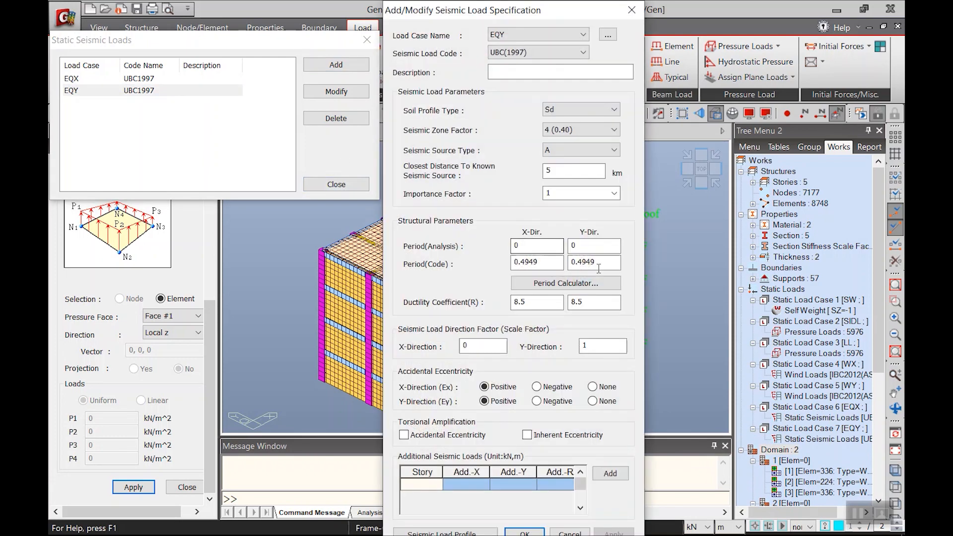
{"action": "left_click", "coordinate": [467, 532]}
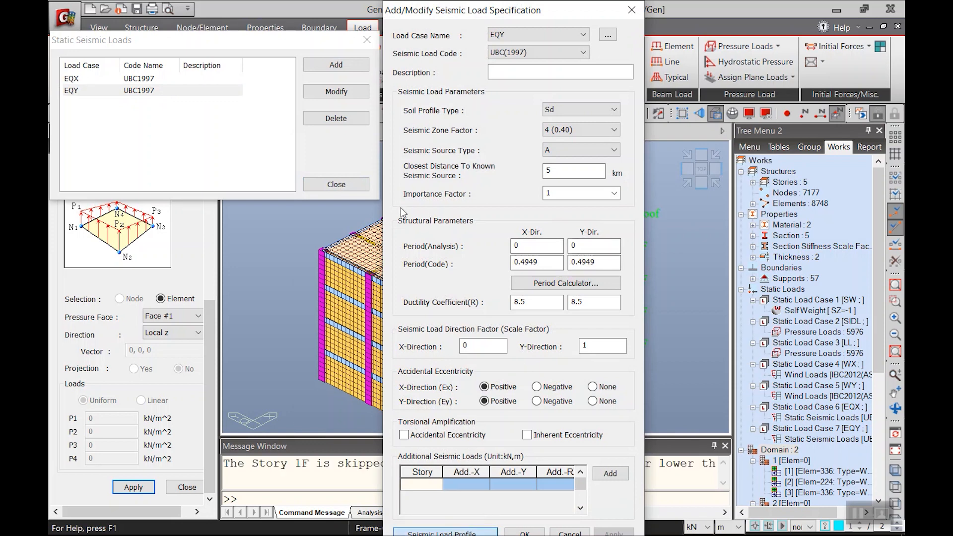
{"action": "left_click", "coordinate": [462, 189]}
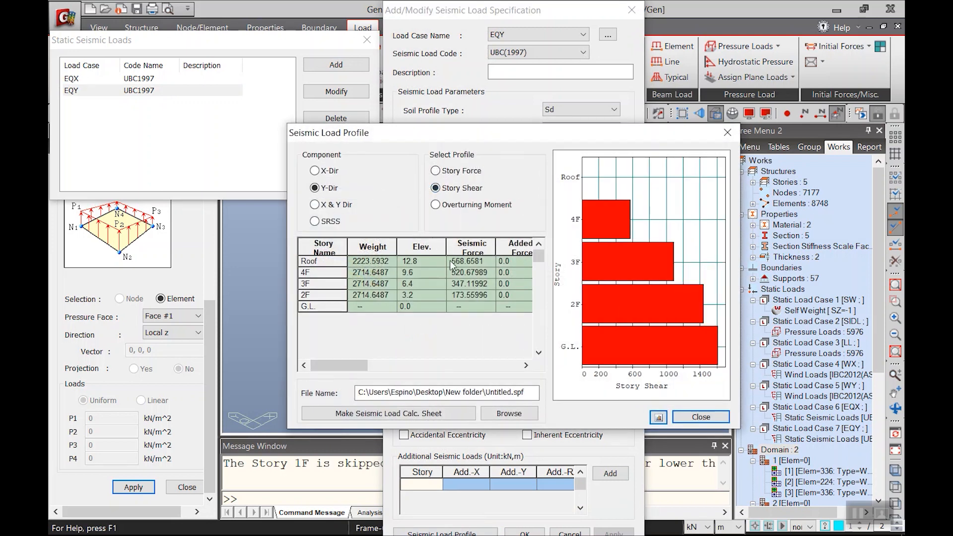
{"action": "left_click", "coordinate": [466, 172]}
{"action": "left_click", "coordinate": [462, 188]}
Generate the EQY seismic load calculation sheet, review its factors and story force tables, and close the seismic load windows
{"action": "left_click", "coordinate": [380, 416]}
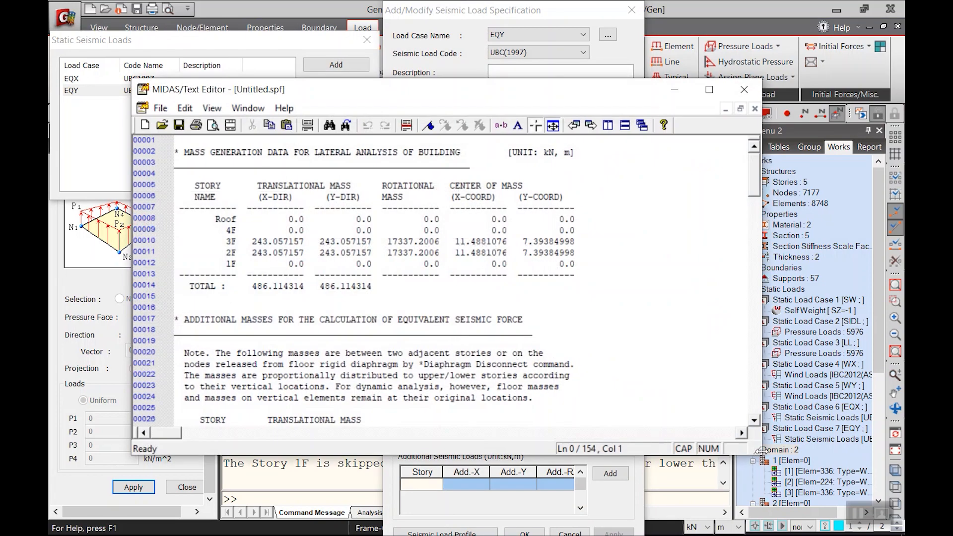
{"action": "left_click_drag", "start_coordinate": [755, 449], "coordinate": [725, 514]}
{"action": "scroll", "coordinate": [431, 305], "scroll_direction": "down", "scroll_amount": 7}
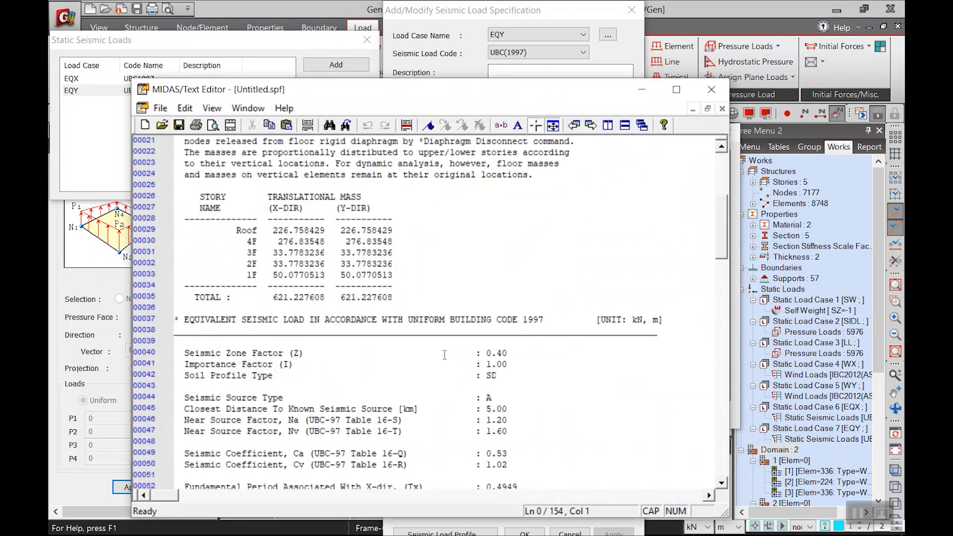
{"action": "scroll", "coordinate": [431, 306], "scroll_direction": "down", "scroll_amount": 4}
{"action": "scroll", "coordinate": [432, 275], "scroll_direction": "down", "scroll_amount": 15}
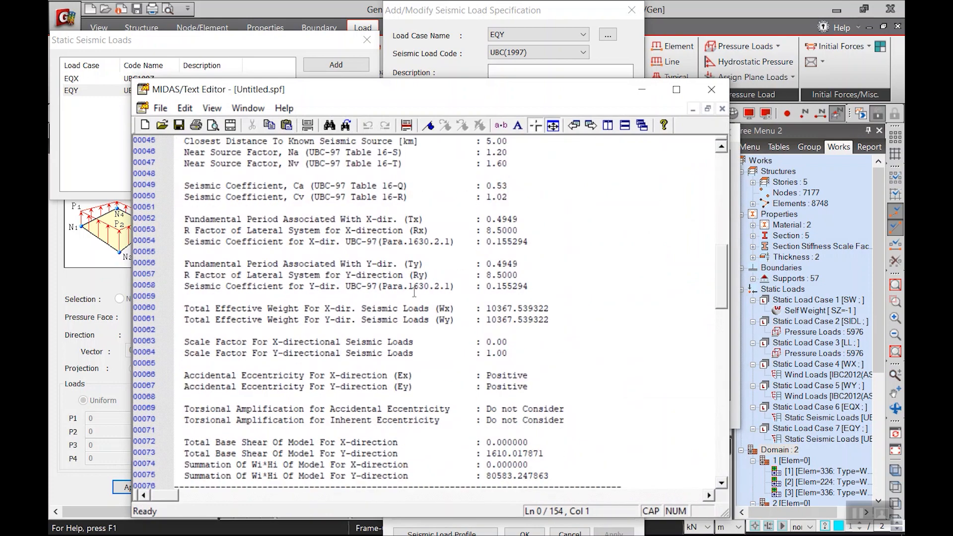
{"action": "scroll", "coordinate": [469, 340], "scroll_direction": "down", "scroll_amount": 5}
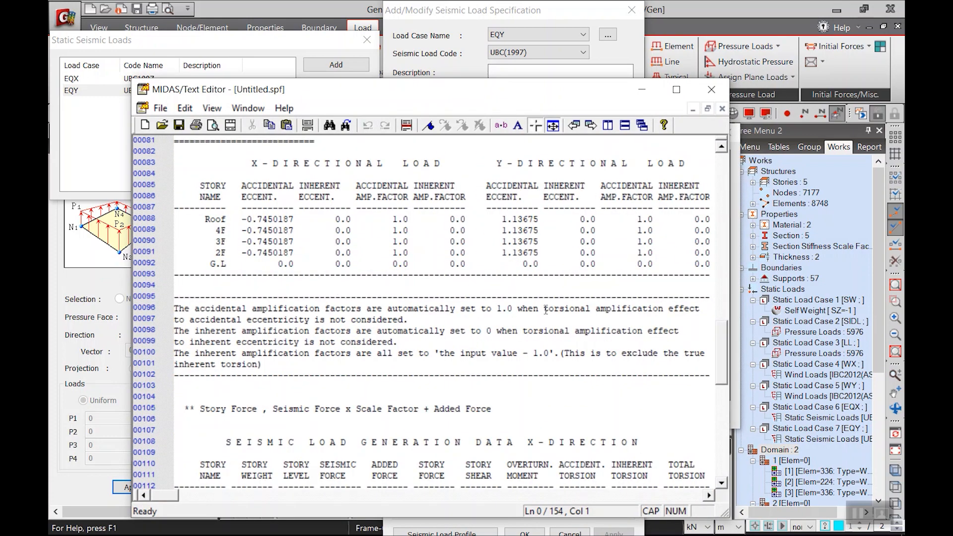
{"action": "scroll", "coordinate": [571, 298], "scroll_direction": "down", "scroll_amount": 3}
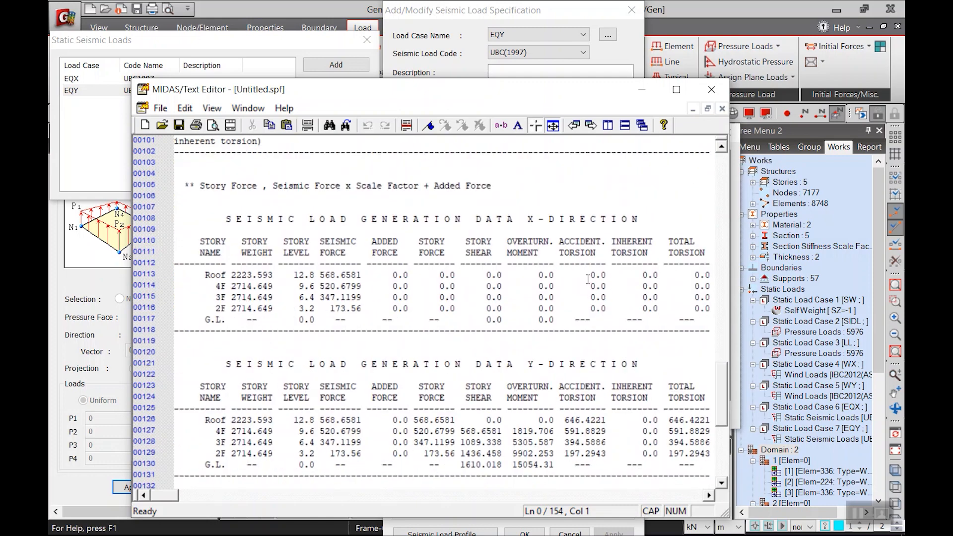
{"action": "left_click", "coordinate": [711, 89]}
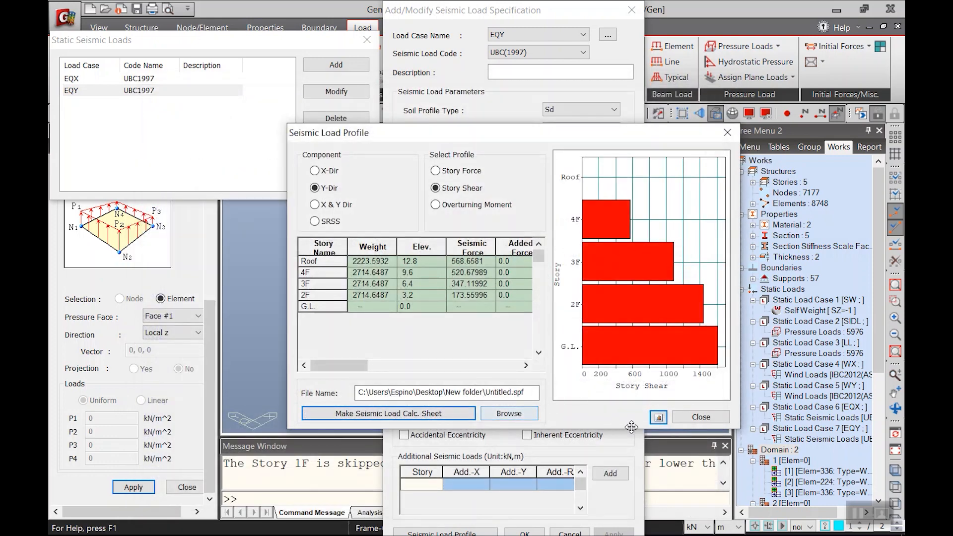
{"action": "left_click", "coordinate": [714, 421]}
{"action": "left_click", "coordinate": [569, 533]}
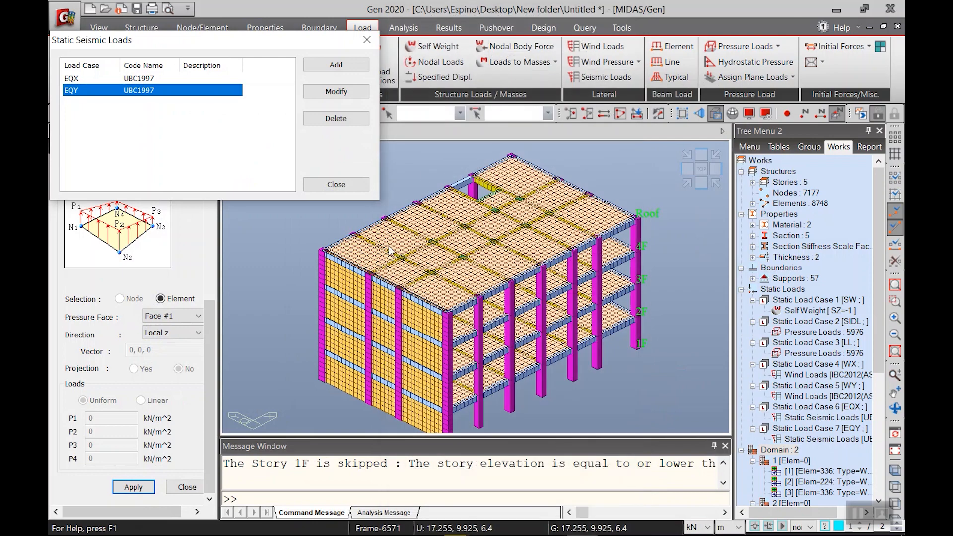
{"action": "left_click", "coordinate": [336, 185]}
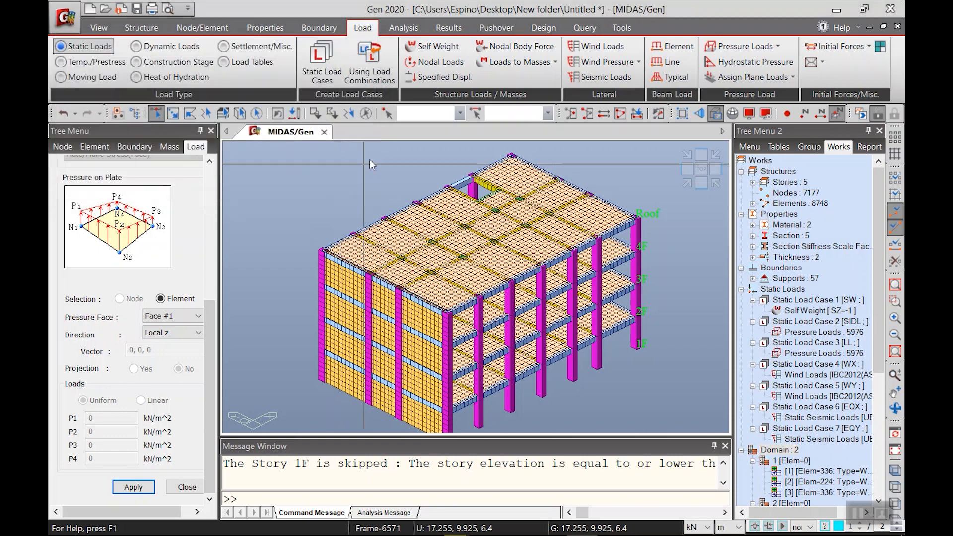
Auto-generate the general load combinations using the concrete design code ACI318-14, and widen the description column of the list
{"action": "left_click", "coordinate": [453, 30]}
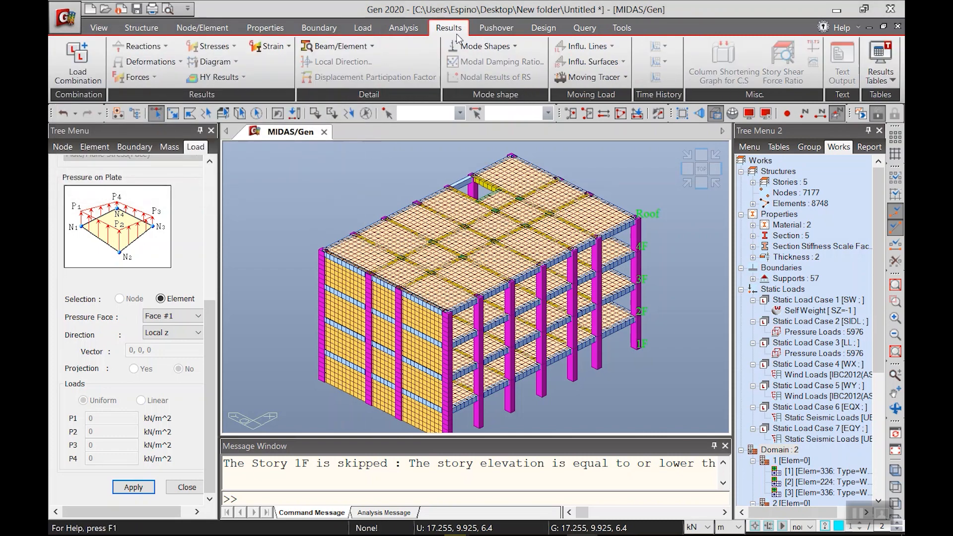
{"action": "left_click", "coordinate": [78, 62]}
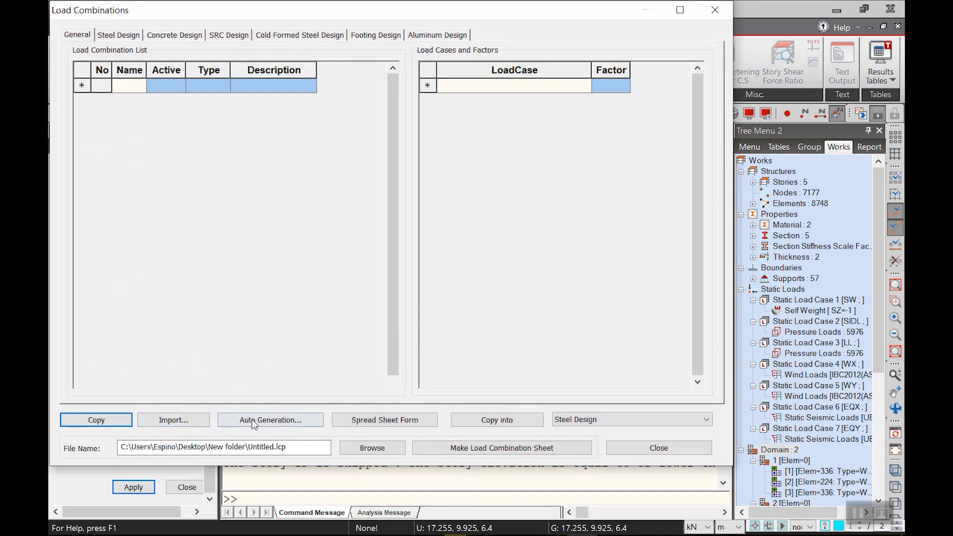
{"action": "left_click", "coordinate": [78, 37]}
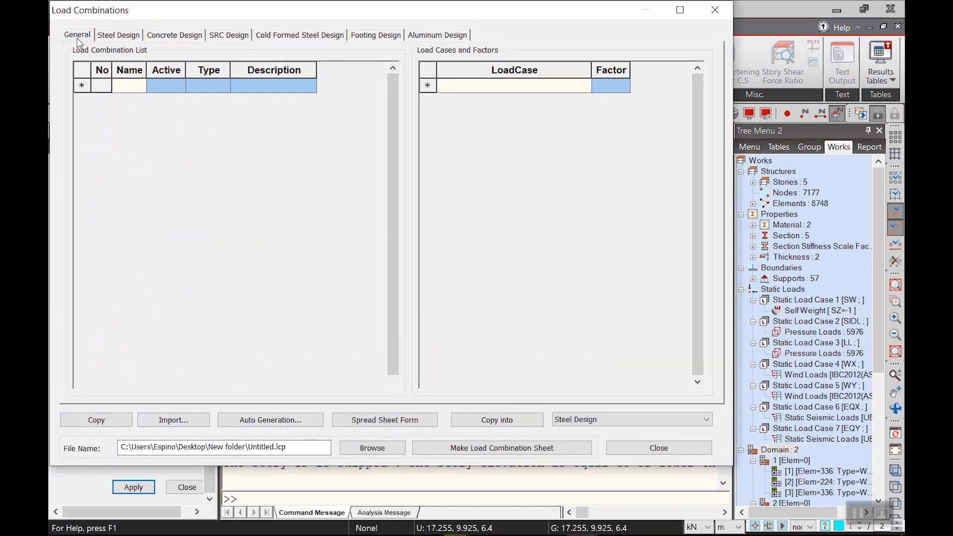
{"action": "left_click", "coordinate": [270, 420]}
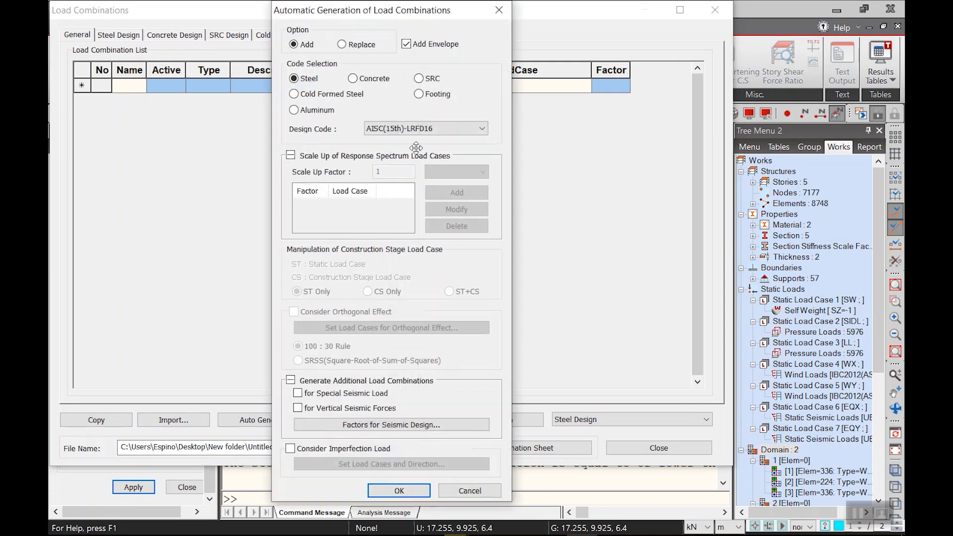
{"action": "left_click", "coordinate": [383, 79]}
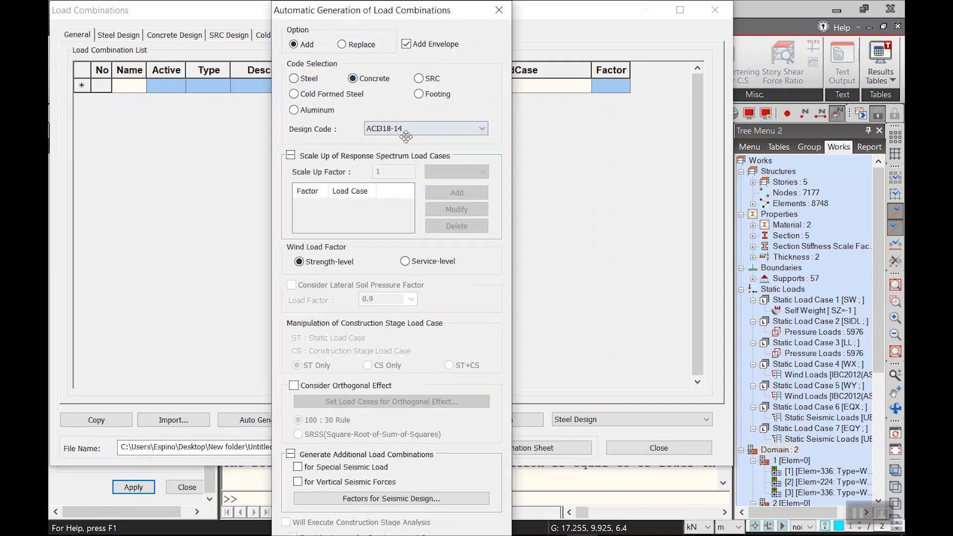
{"action": "left_click", "coordinate": [291, 156]}
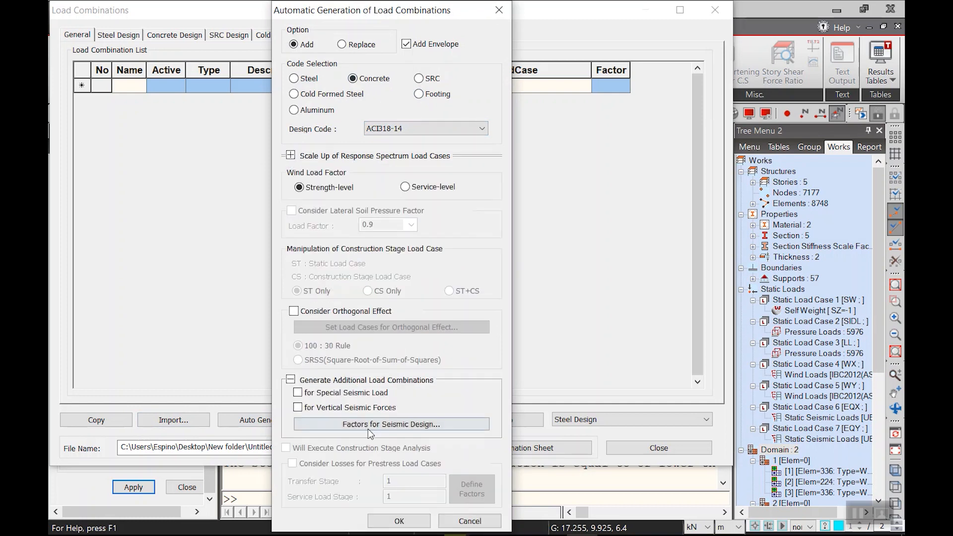
{"action": "left_click", "coordinate": [291, 380]}
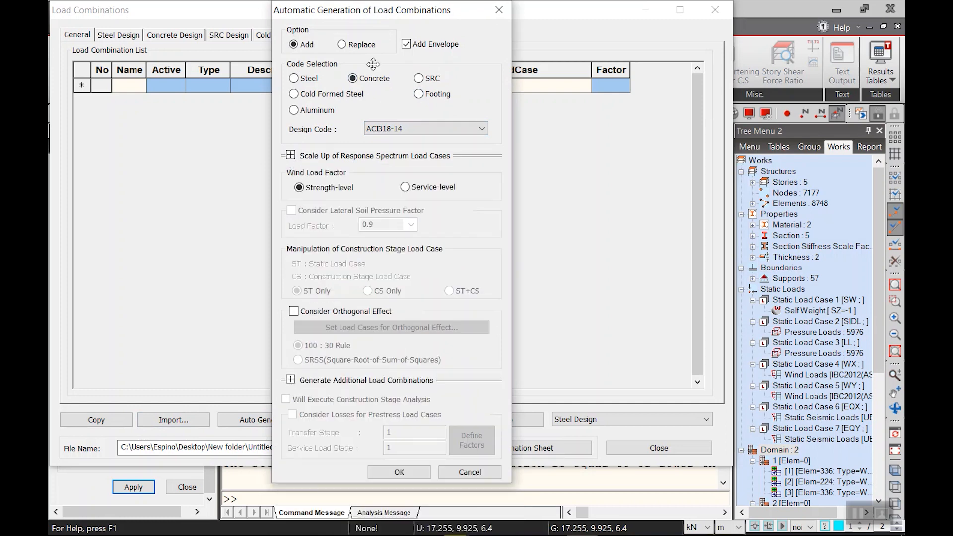
{"action": "left_click", "coordinate": [399, 473]}
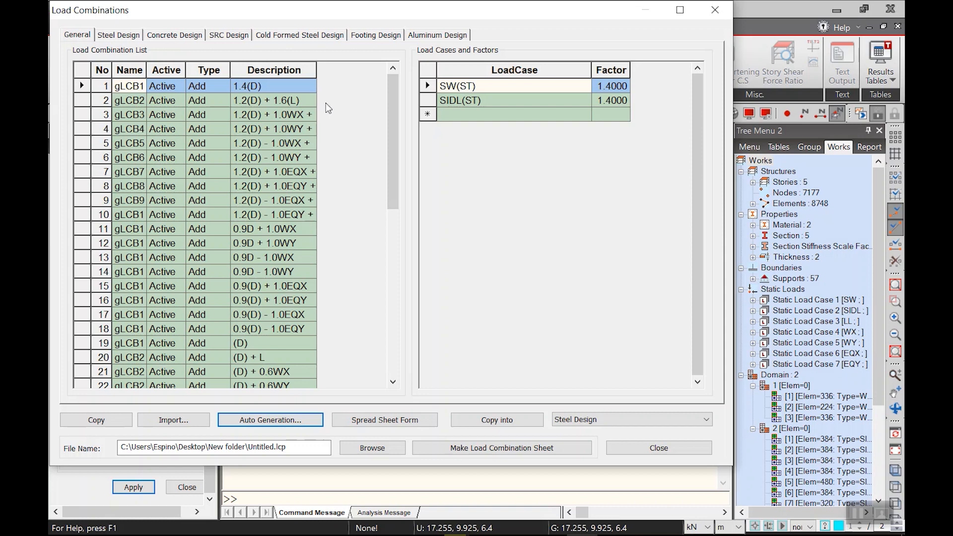
{"action": "left_click_drag", "start_coordinate": [316, 75], "coordinate": [326, 78]}
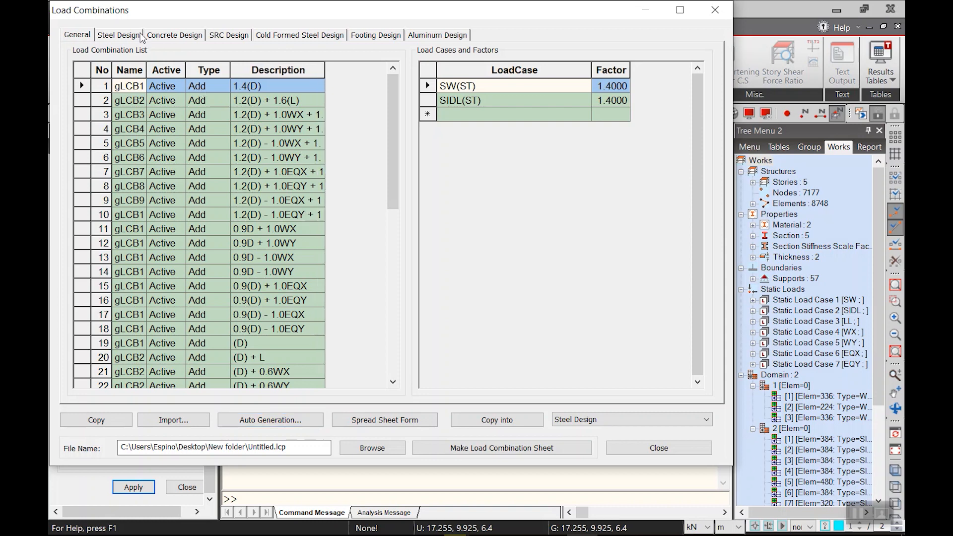
Auto-generate the concrete design load combinations to ACI318-14 with strength-level wind load factor and close the load combinations
{"action": "left_click", "coordinate": [168, 39]}
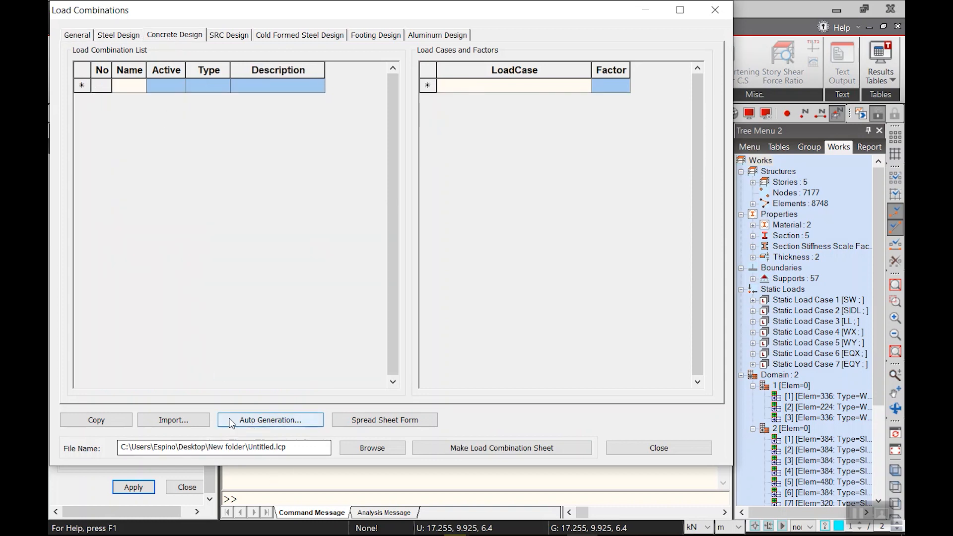
{"action": "left_click", "coordinate": [266, 426]}
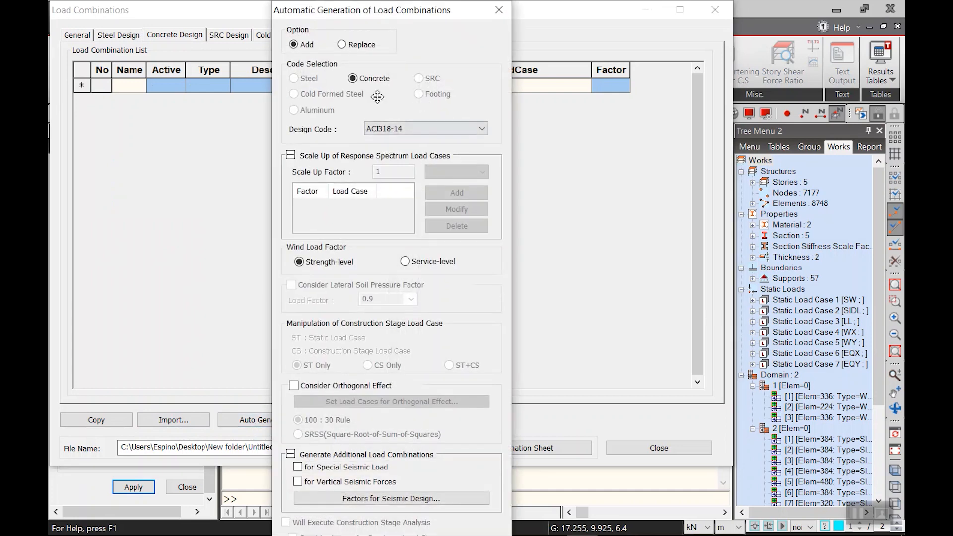
{"action": "left_click", "coordinate": [290, 155]}
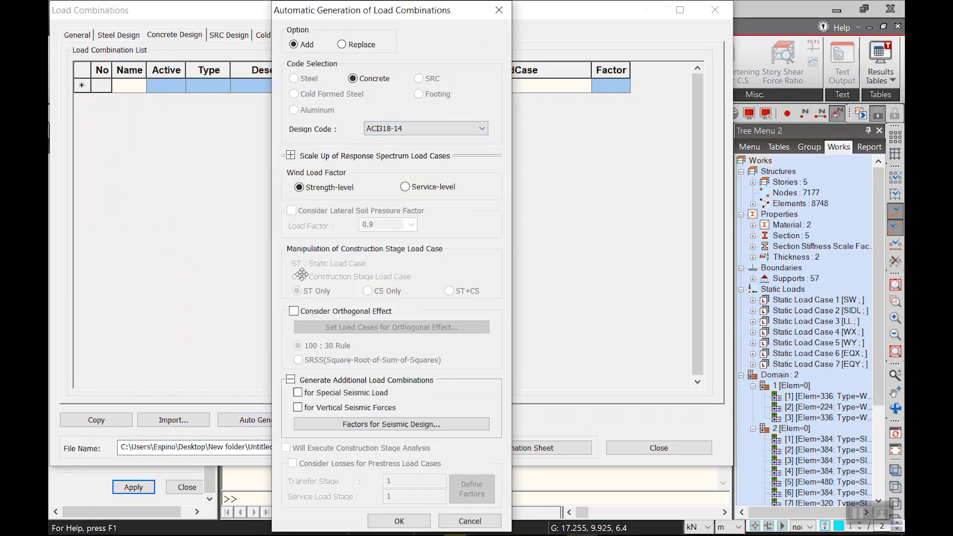
{"action": "left_click", "coordinate": [291, 377]}
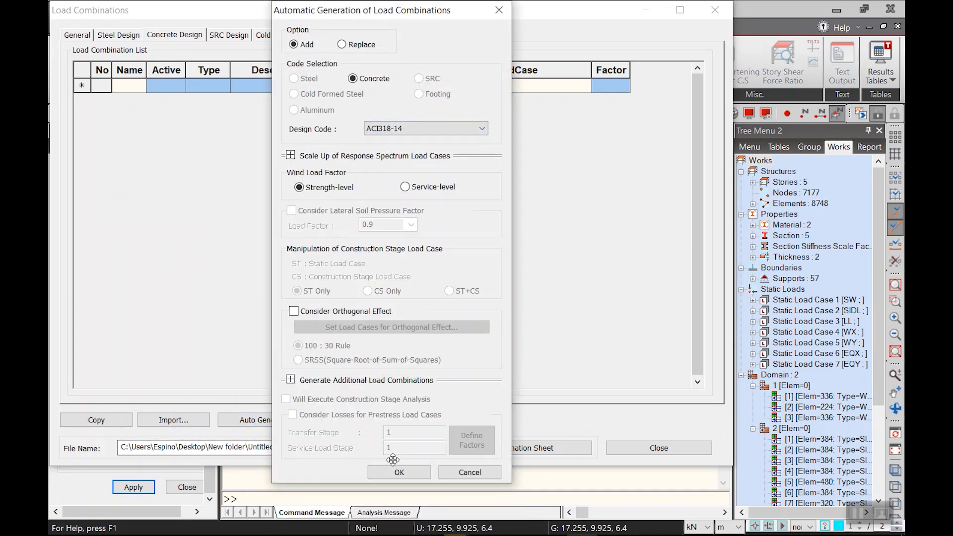
{"action": "left_click", "coordinate": [400, 474]}
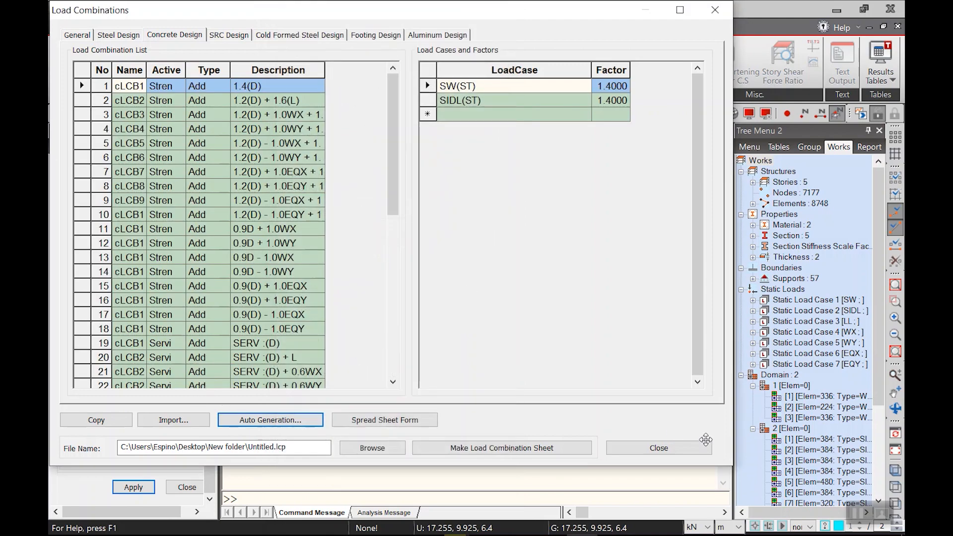
{"action": "left_click", "coordinate": [675, 448]}
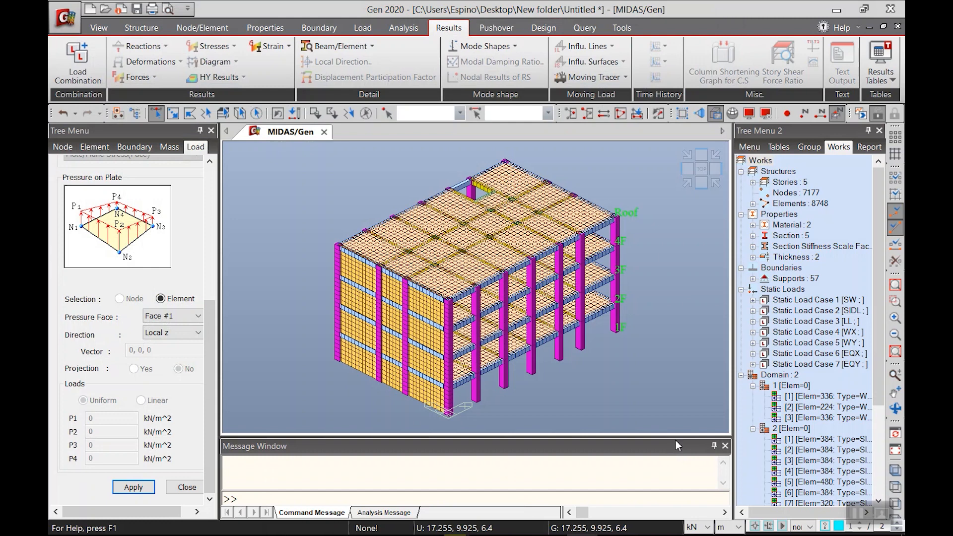
Perform the structural analysis of the model and open the plate forces/moments results
{"action": "left_click", "coordinate": [412, 32]}
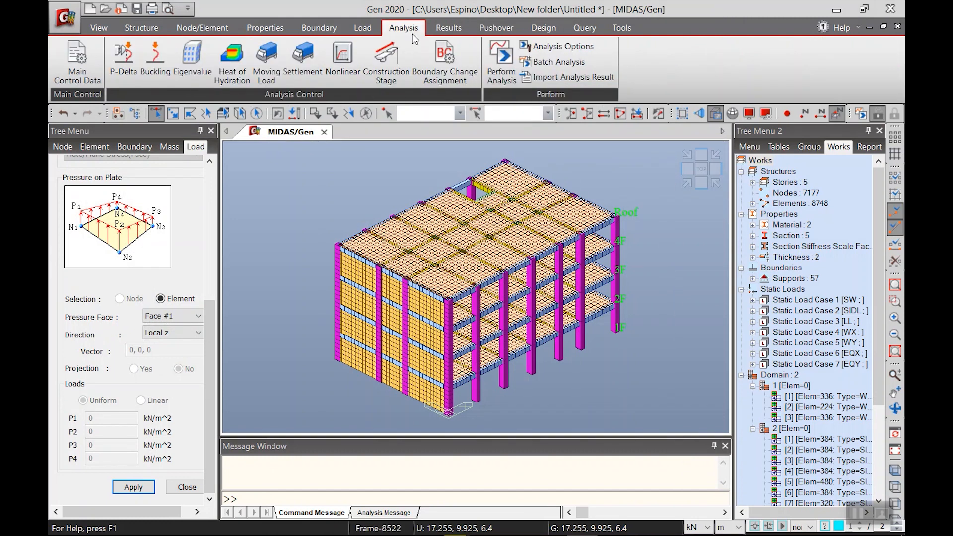
{"action": "left_click", "coordinate": [500, 82]}
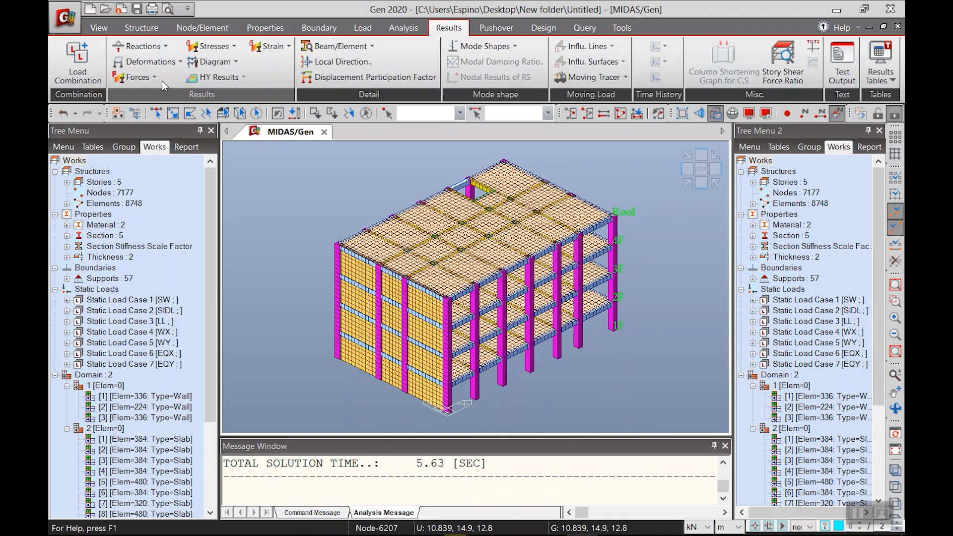
{"action": "left_click", "coordinate": [154, 78]}
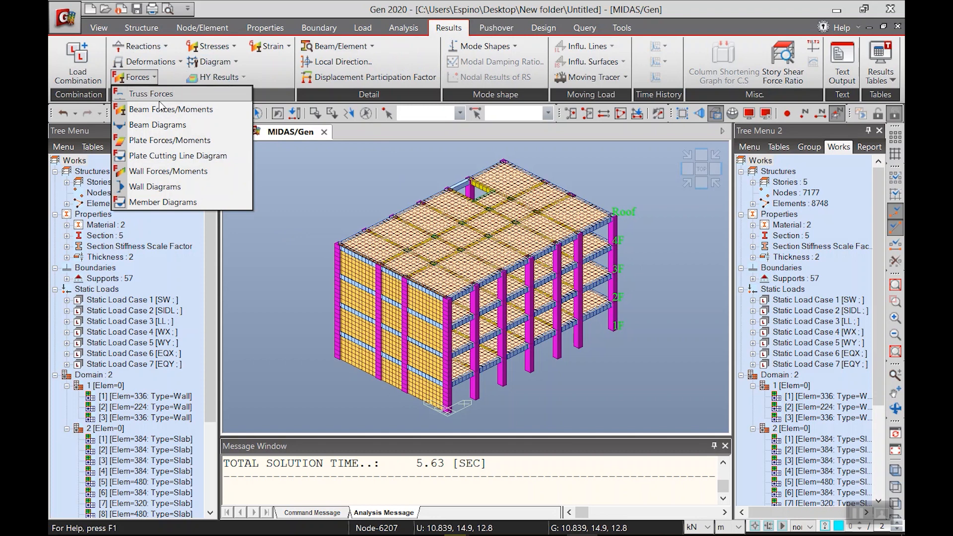
{"action": "left_click", "coordinate": [177, 142]}
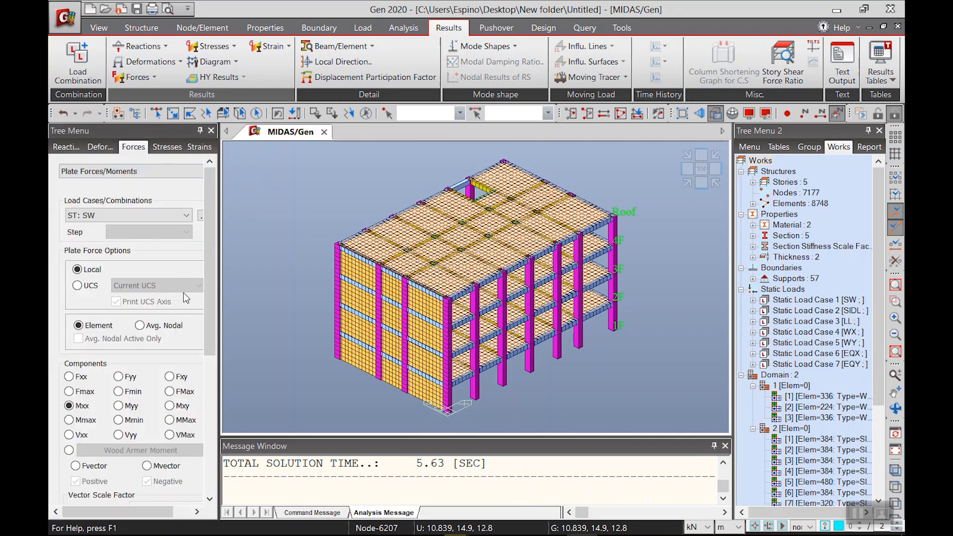
Display the plate moment Mxx contour with a legend for load combination gLCB2
{"action": "left_click", "coordinate": [115, 216]}
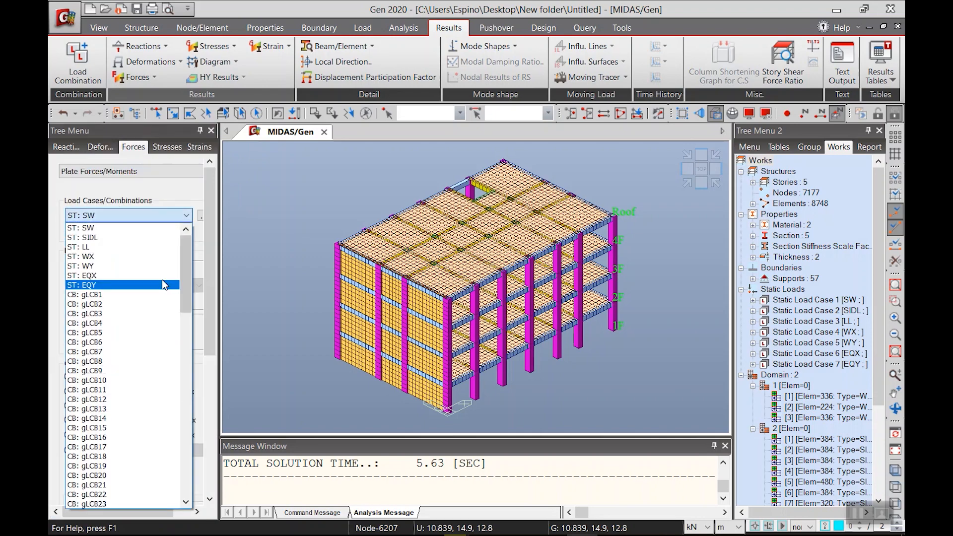
{"action": "left_click", "coordinate": [128, 304]}
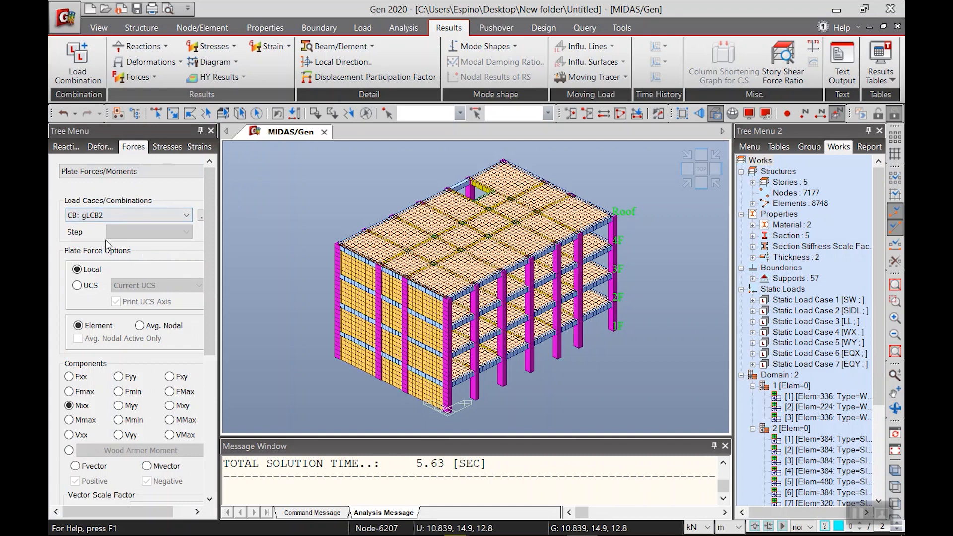
{"action": "left_click_drag", "start_coordinate": [219, 308], "coordinate": [222, 348]}
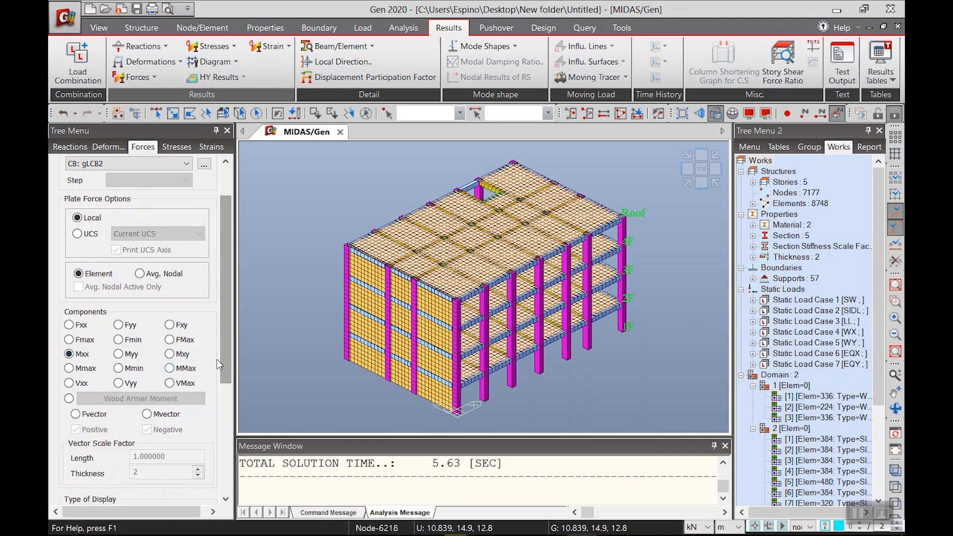
{"action": "scroll", "coordinate": [218, 365], "scroll_direction": "down", "scroll_amount": 5}
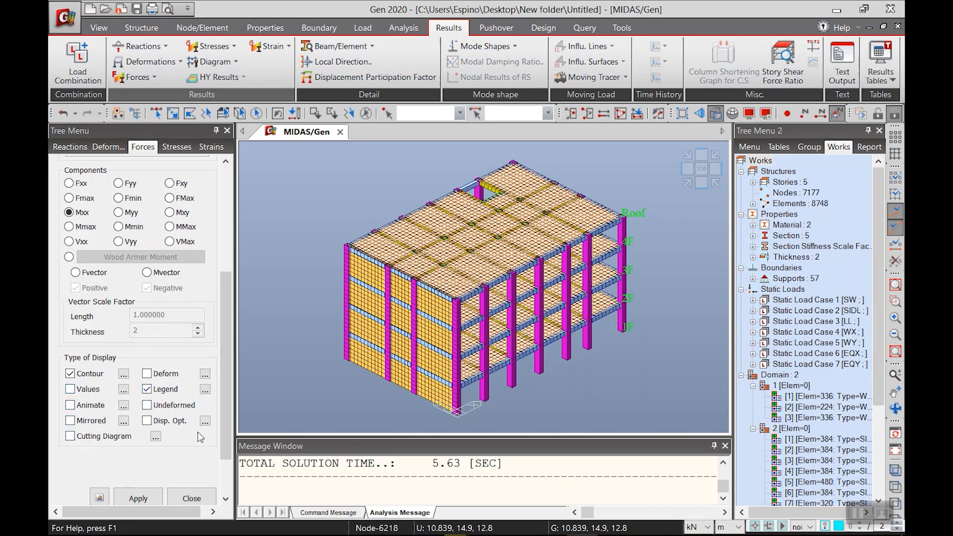
{"action": "scroll", "coordinate": [223, 433], "scroll_direction": "down", "scroll_amount": 2}
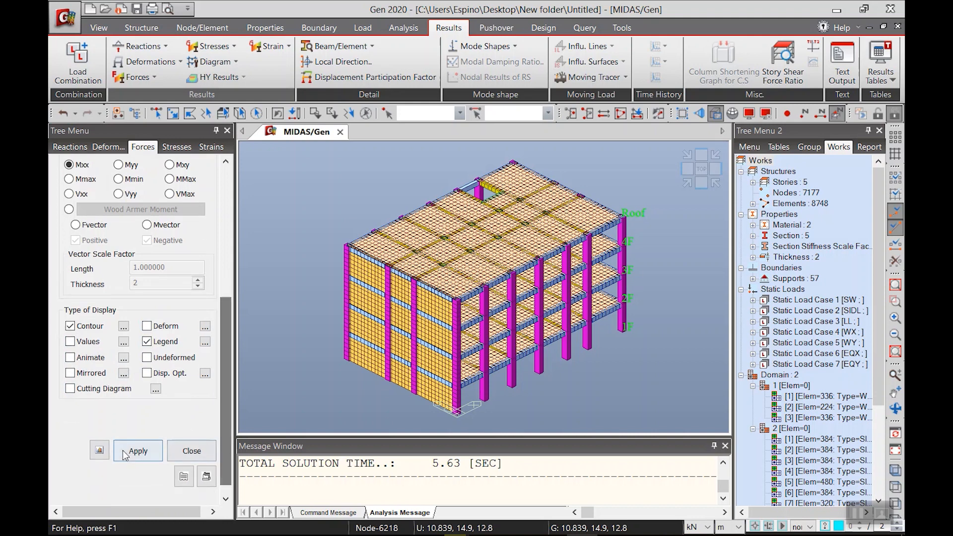
{"action": "left_click", "coordinate": [149, 457]}
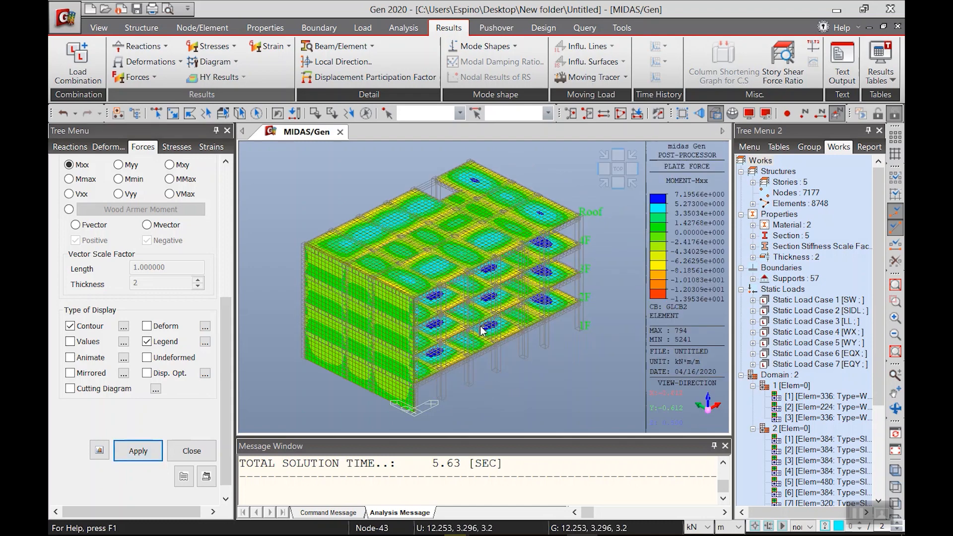
Set the contour legend's rank values to fixed format with 2 decimal places
{"action": "left_click", "coordinate": [205, 342]}
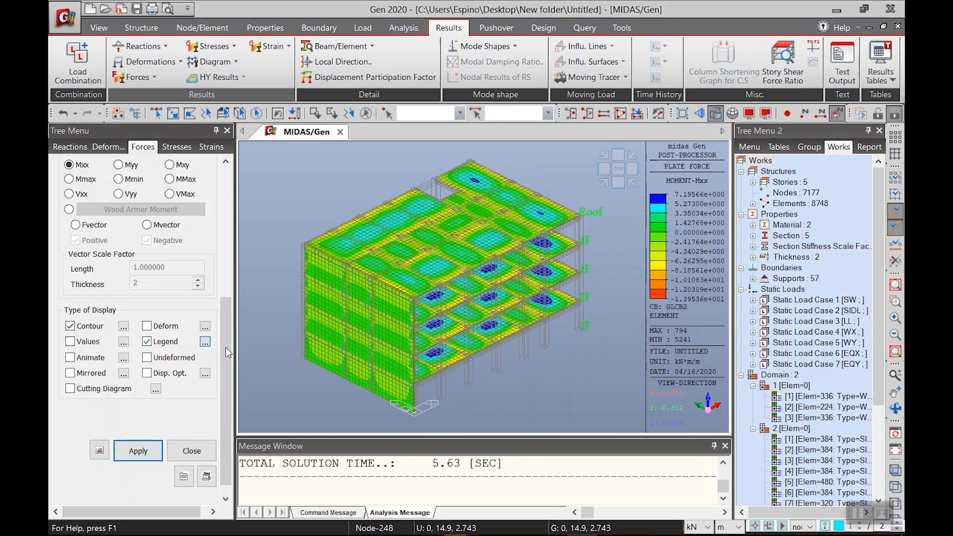
{"action": "left_click", "coordinate": [495, 267]}
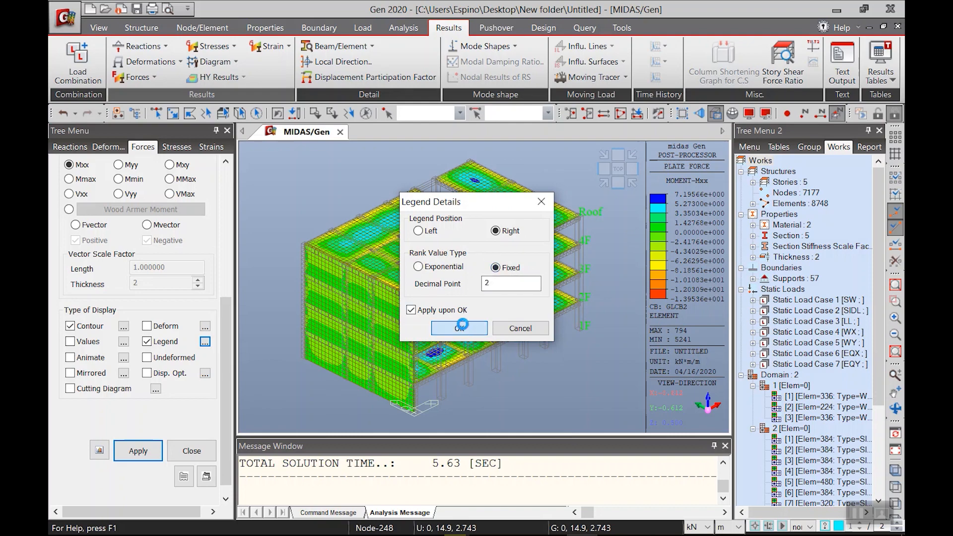
{"action": "left_click", "coordinate": [461, 327]}
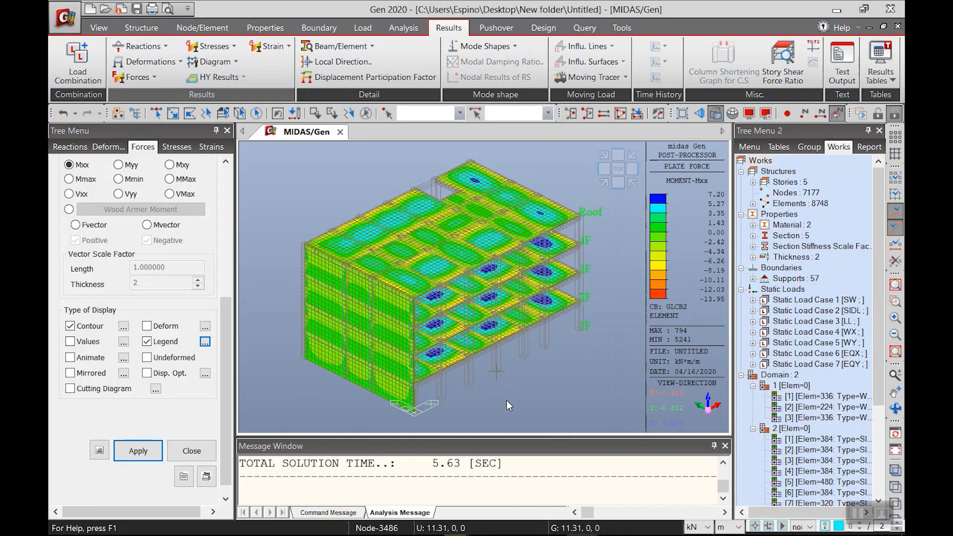
Review the available load combinations and plate display options, keeping gLCB2 as the displayed combination
{"action": "left_click_drag", "start_coordinate": [226, 342], "coordinate": [226, 213]}
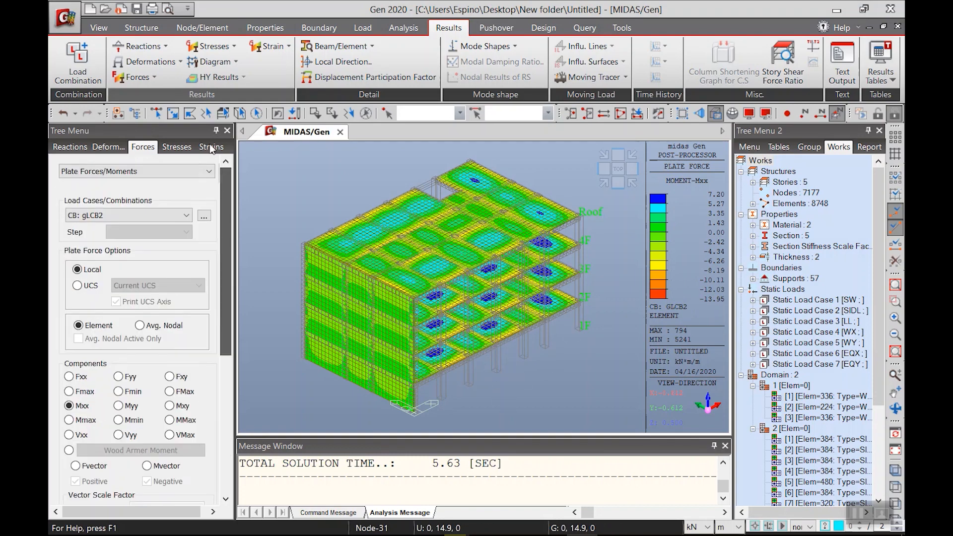
{"action": "left_click", "coordinate": [149, 215]}
{"action": "scroll", "coordinate": [102, 323], "scroll_direction": "up", "scroll_amount": 3}
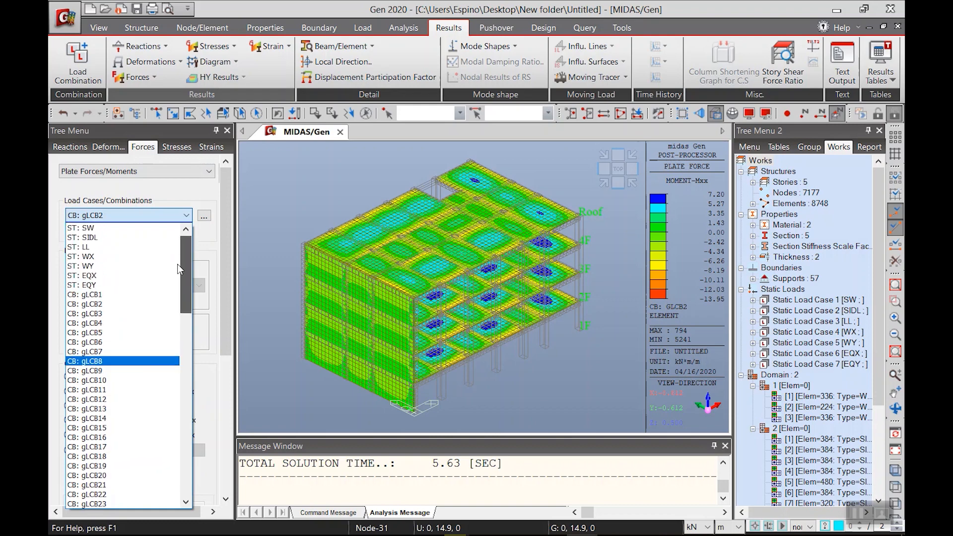
{"action": "left_click", "coordinate": [99, 304]}
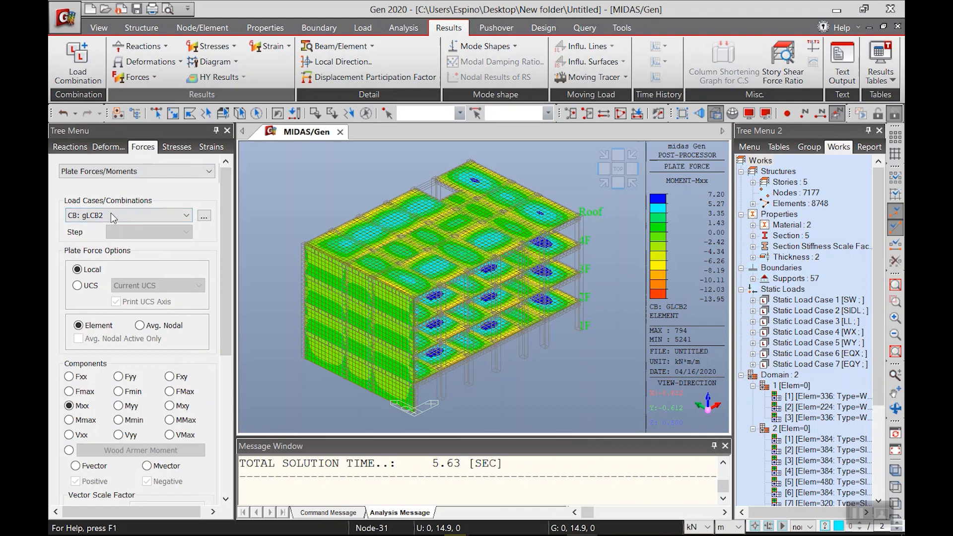
{"action": "scroll", "coordinate": [207, 340], "scroll_direction": "down", "scroll_amount": 5}
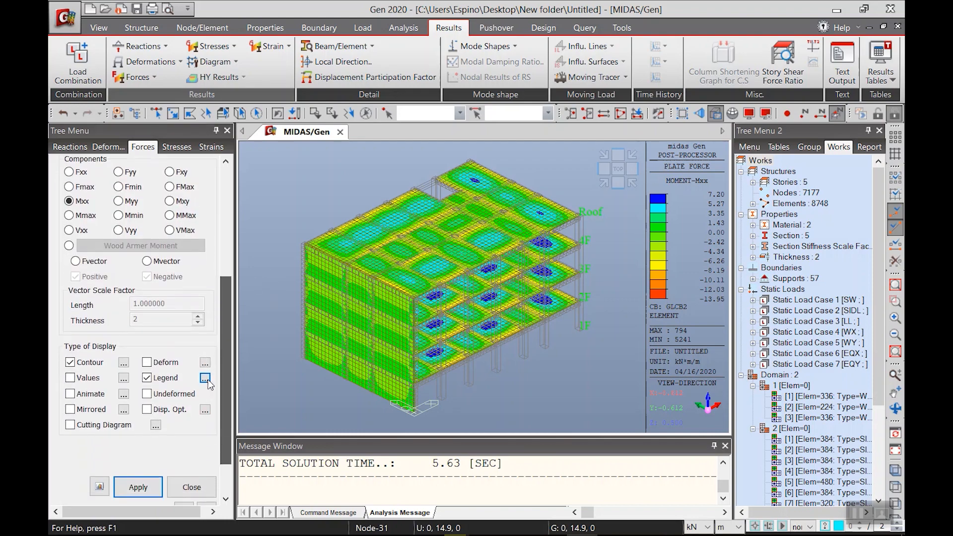
{"action": "scroll", "coordinate": [208, 384], "scroll_direction": "up", "scroll_amount": 3}
{"action": "scroll", "coordinate": [209, 378], "scroll_direction": "down", "scroll_amount": 4}
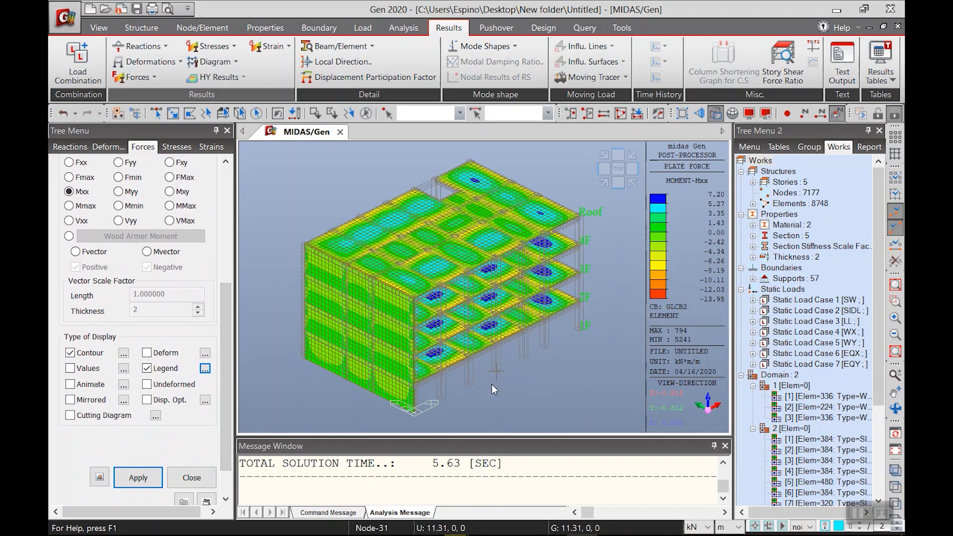
Activate only story 2F together with the members below it to isolate its plate moment Mxx contour
{"action": "mouse_move", "coordinate": [517, 285]}
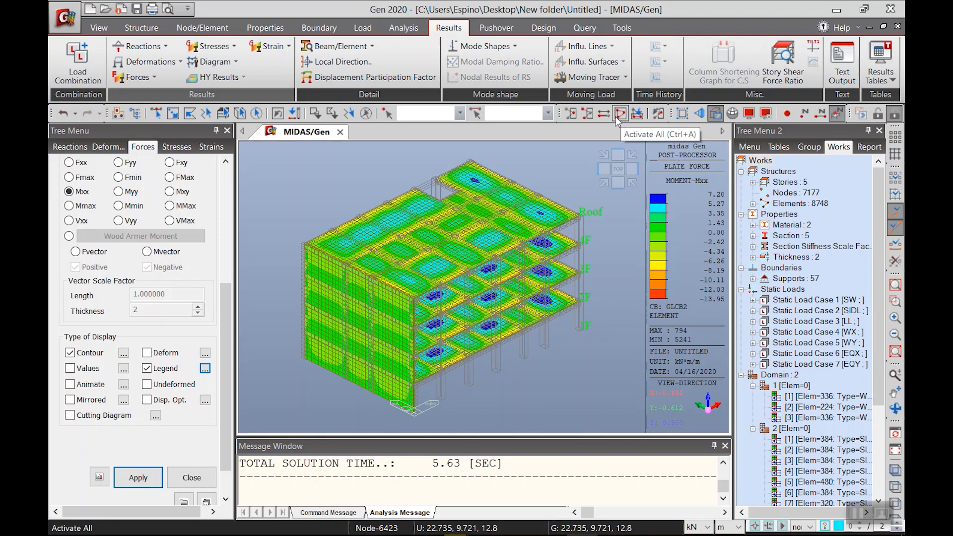
{"action": "left_click", "coordinate": [644, 118]}
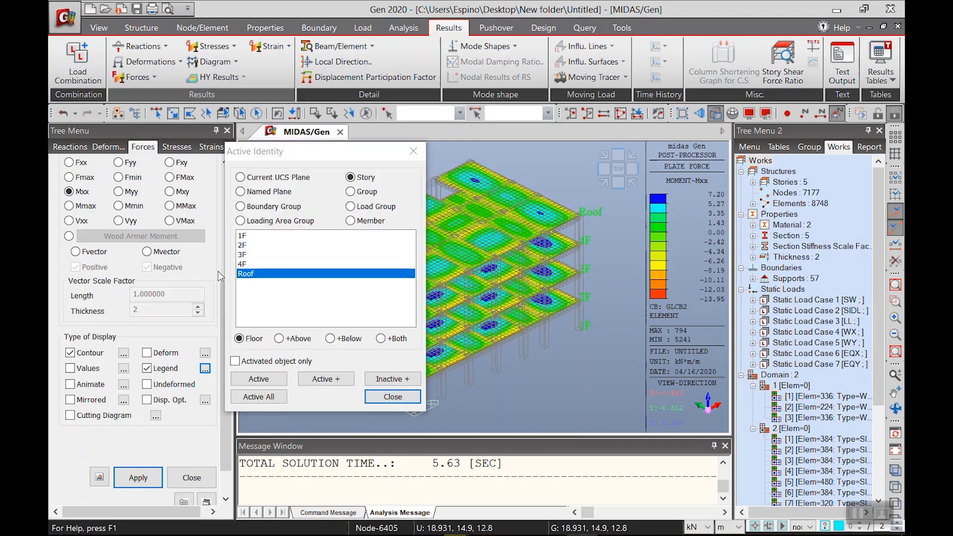
{"action": "left_click", "coordinate": [243, 245]}
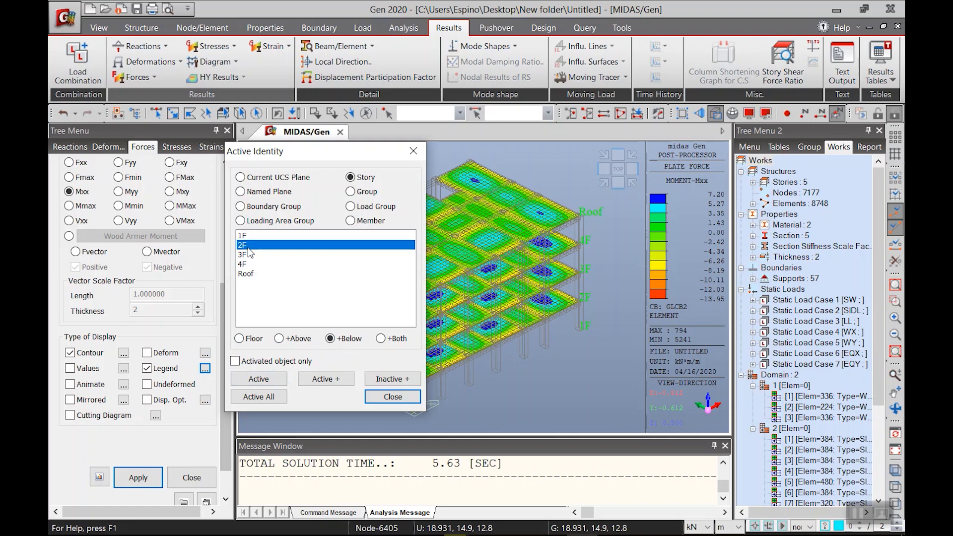
{"action": "left_click", "coordinate": [260, 384]}
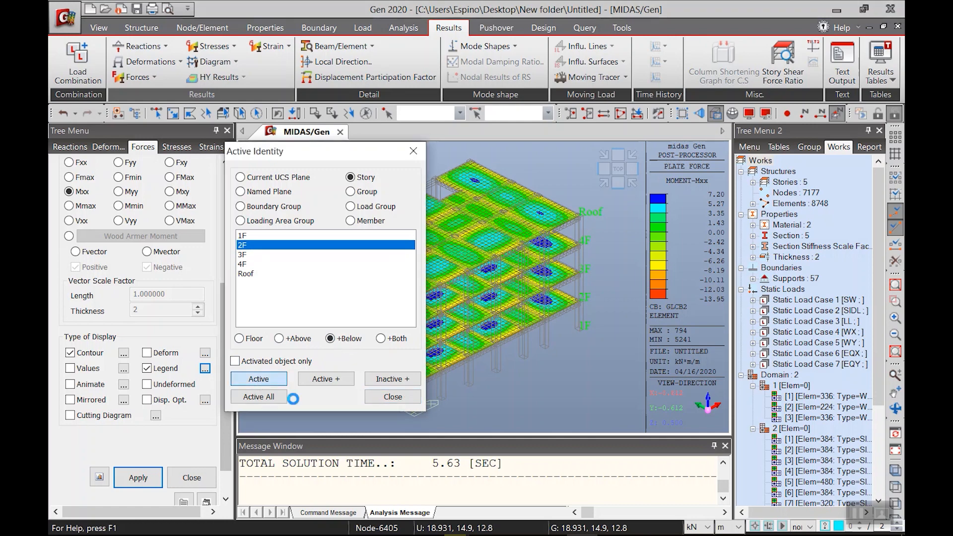
{"action": "left_click", "coordinate": [392, 402]}
{"action": "middle_click_drag", "start_coordinate": [438, 346], "coordinate": [416, 346]}
{"action": "scroll", "coordinate": [416, 346], "scroll_direction": "up", "scroll_amount": 3}
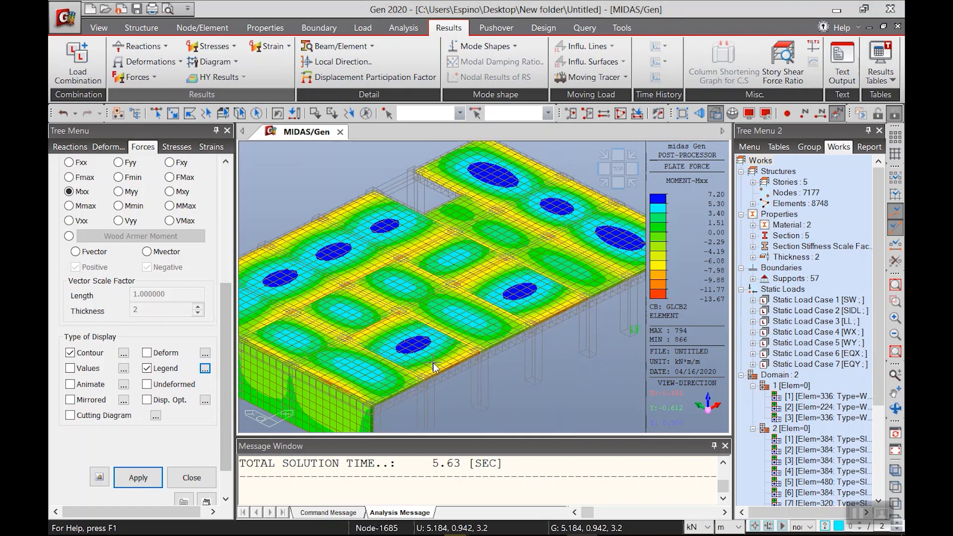
{"action": "mouse_move", "coordinate": [433, 366]}
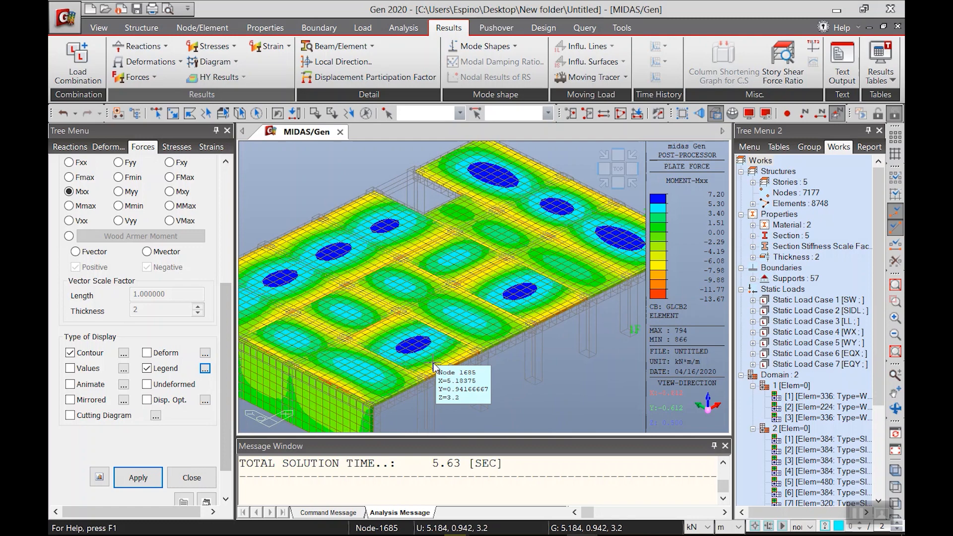
Add cutting line Cut-Line #1 across the 2F slab from 0, 2.825, 3.2 to 22.735, 3.295677, 3.2
{"action": "scroll", "coordinate": [427, 356], "scroll_direction": "down", "scroll_amount": 2}
{"action": "scroll", "coordinate": [425, 356], "scroll_direction": "up", "scroll_amount": 1}
{"action": "middle_click_drag", "start_coordinate": [500, 355], "coordinate": [453, 360]}
{"action": "mouse_move", "coordinate": [453, 358]}
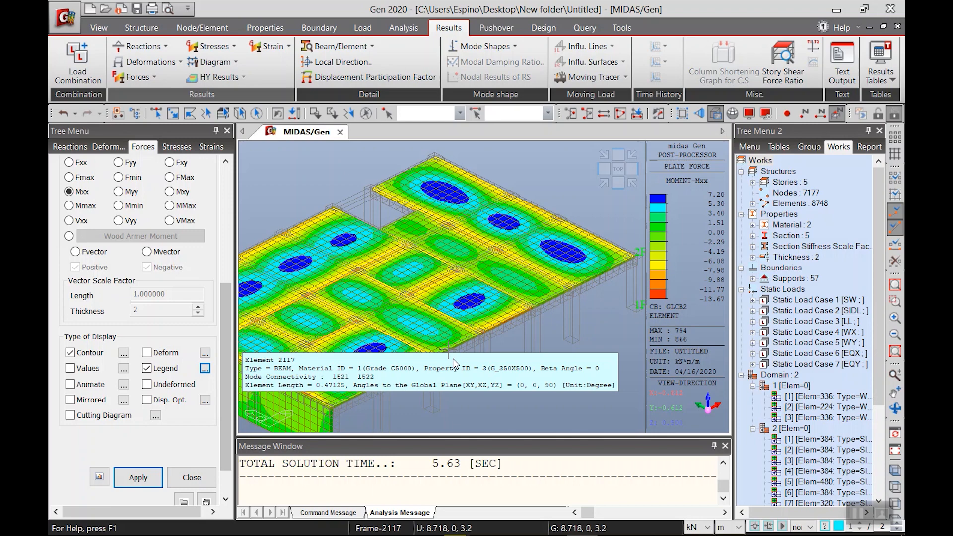
{"action": "left_click", "coordinate": [99, 419]}
{"action": "left_click_drag", "start_coordinate": [310, 46], "coordinate": [117, 50]}
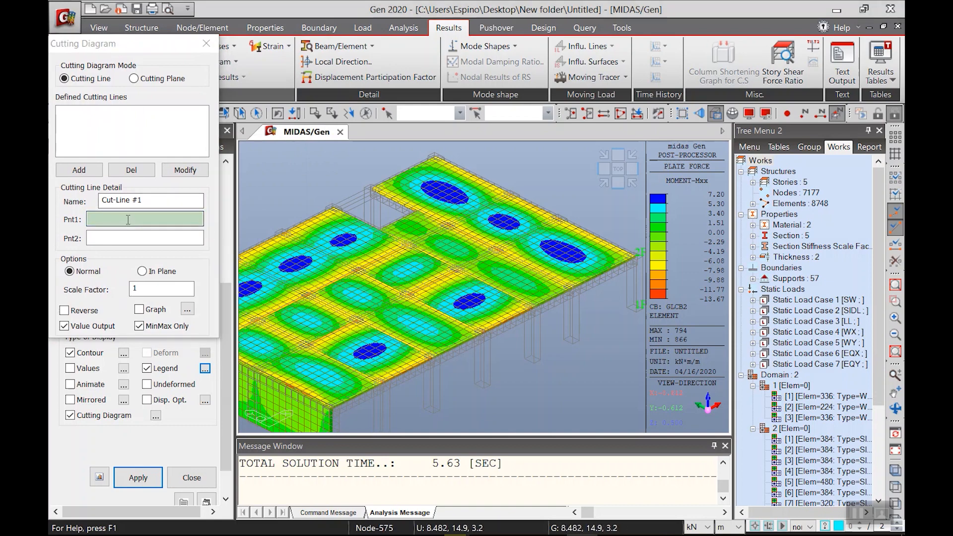
{"action": "left_click", "coordinate": [295, 391]}
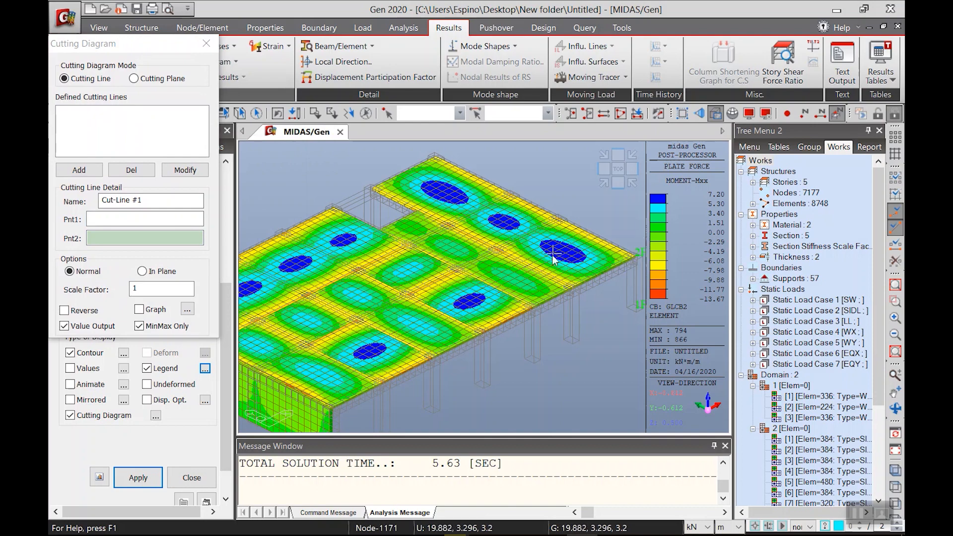
{"action": "left_click", "coordinate": [126, 221]}
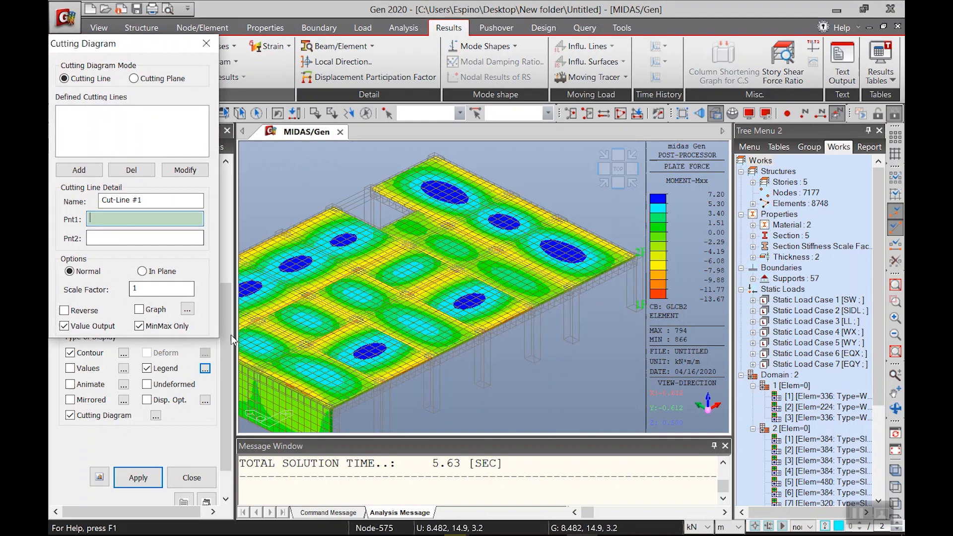
{"action": "left_click", "coordinate": [299, 388]}
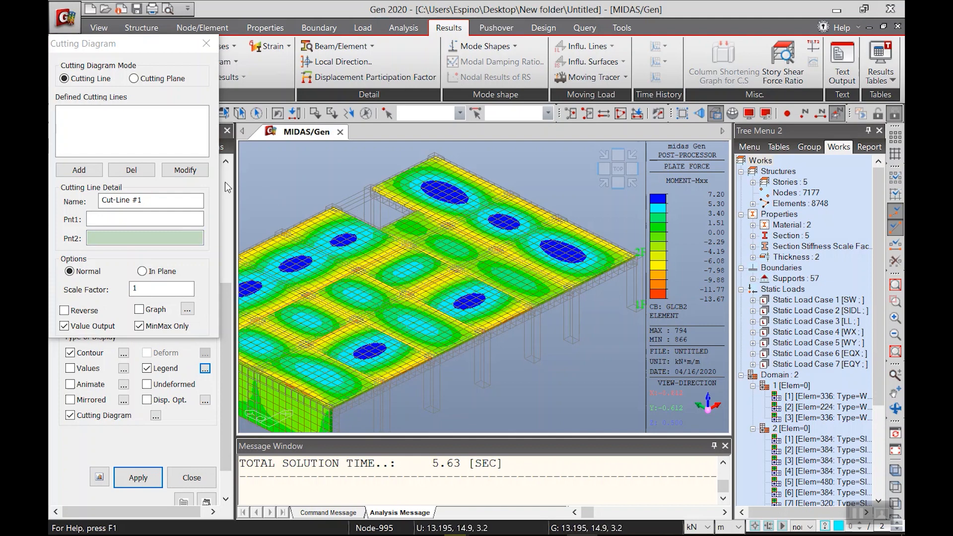
{"action": "left_click", "coordinate": [99, 171]}
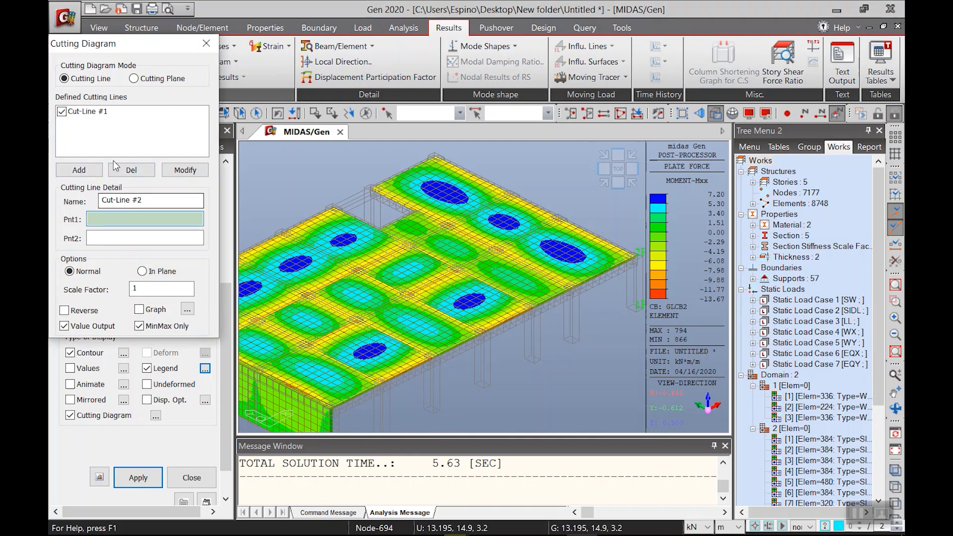
Display the Mxx cutting diagram along Cut-Line #1 on the 2F slab and inspect it up close
{"action": "left_click", "coordinate": [94, 113]}
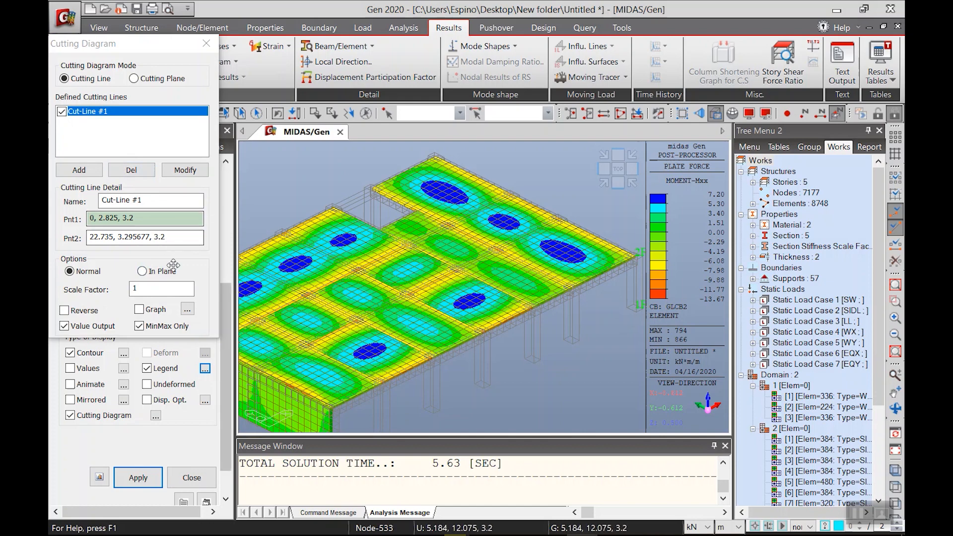
{"action": "left_click", "coordinate": [138, 477]}
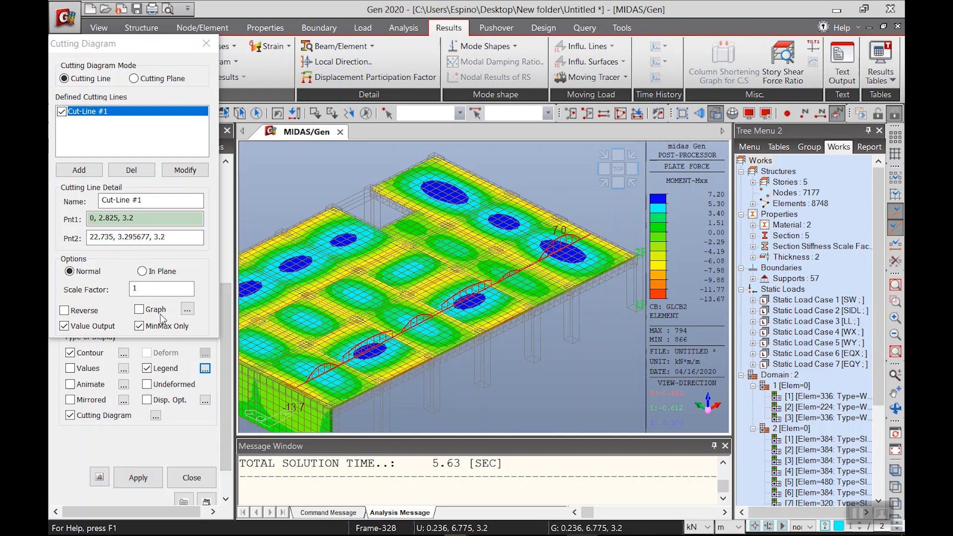
{"action": "scroll", "coordinate": [465, 344], "scroll_direction": "up", "scroll_amount": 3}
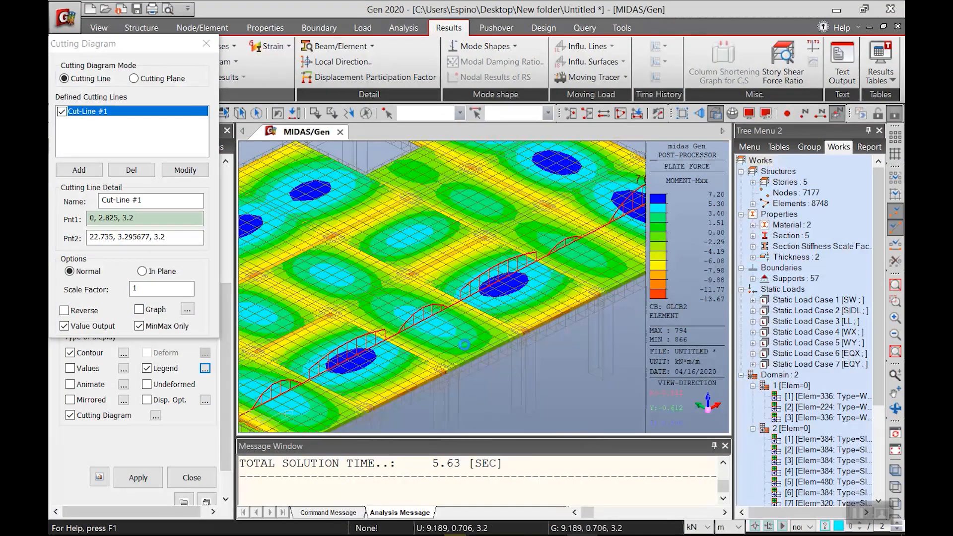
{"action": "scroll", "coordinate": [465, 345], "scroll_direction": "down", "scroll_amount": 3}
{"action": "scroll", "coordinate": [377, 375], "scroll_direction": "up", "scroll_amount": 3}
{"action": "scroll", "coordinate": [397, 363], "scroll_direction": "down", "scroll_amount": 3}
{"action": "scroll", "coordinate": [543, 276], "scroll_direction": "up", "scroll_amount": 3}
Enable the graph option for Cut-Line #1 and plot its Mxx moment against distance
{"action": "left_click_drag", "start_coordinate": [130, 43], "coordinate": [481, 116]}
{"action": "left_click_drag", "start_coordinate": [227, 316], "coordinate": [247, 196]}
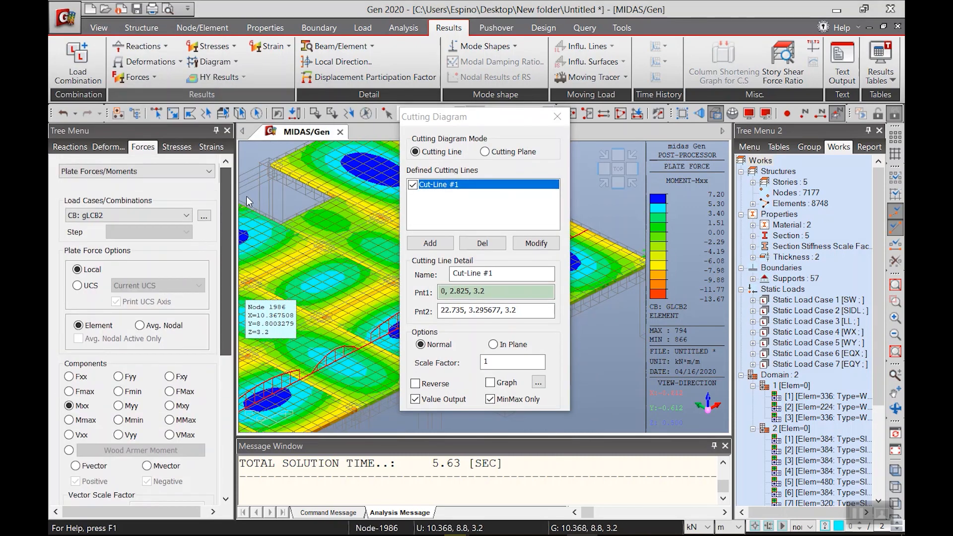
{"action": "left_click_drag", "start_coordinate": [221, 312], "coordinate": [218, 462]}
{"action": "left_click_drag", "start_coordinate": [469, 117], "coordinate": [149, 107]}
{"action": "left_click", "coordinate": [169, 373]}
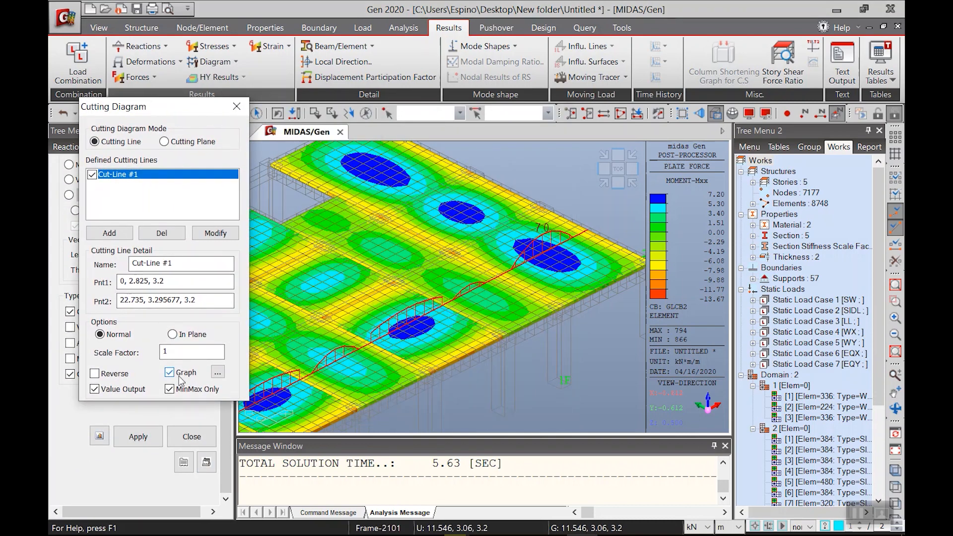
{"action": "left_click", "coordinate": [138, 436]}
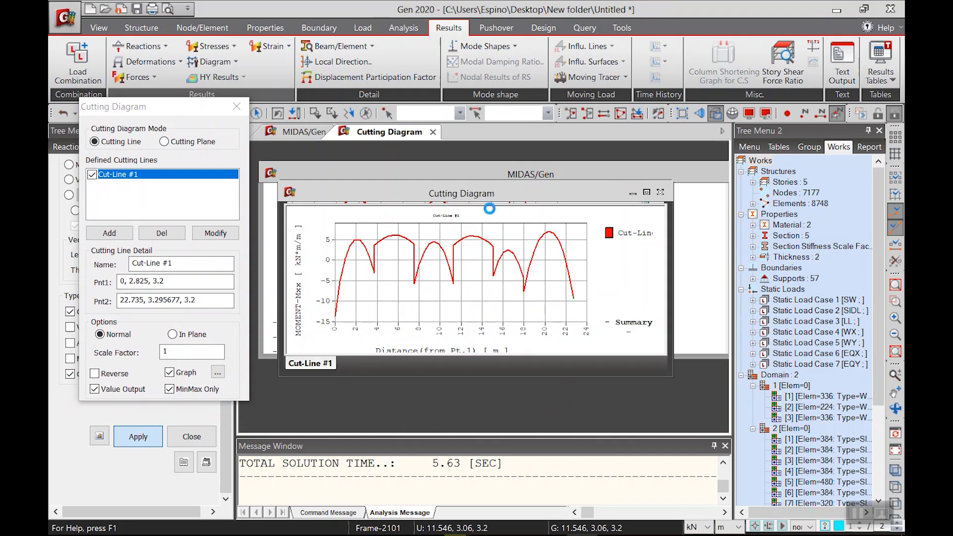
Review the Cut-Line #1 moment graph and its display and save options, and close the graph window
{"action": "left_click_drag", "start_coordinate": [494, 196], "coordinate": [493, 232]}
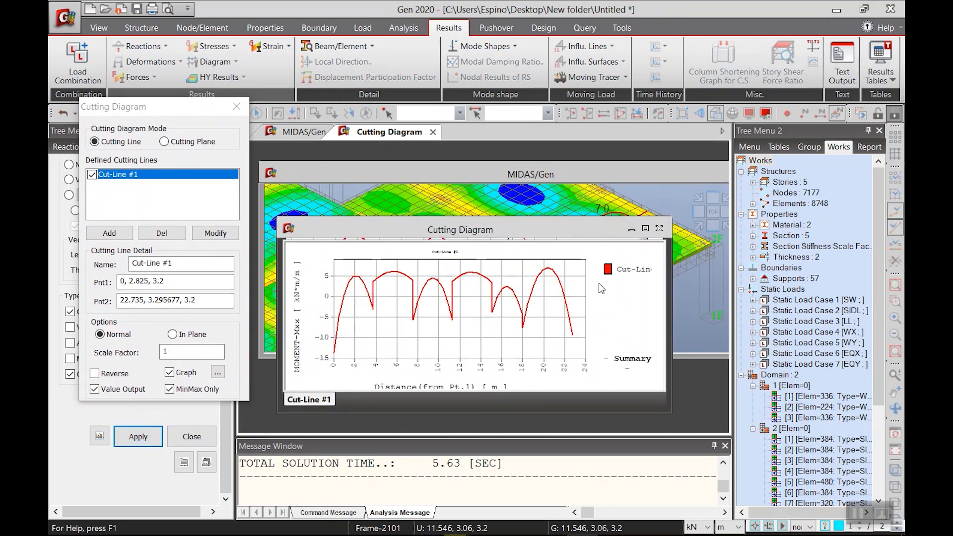
{"action": "right_click", "coordinate": [457, 308]}
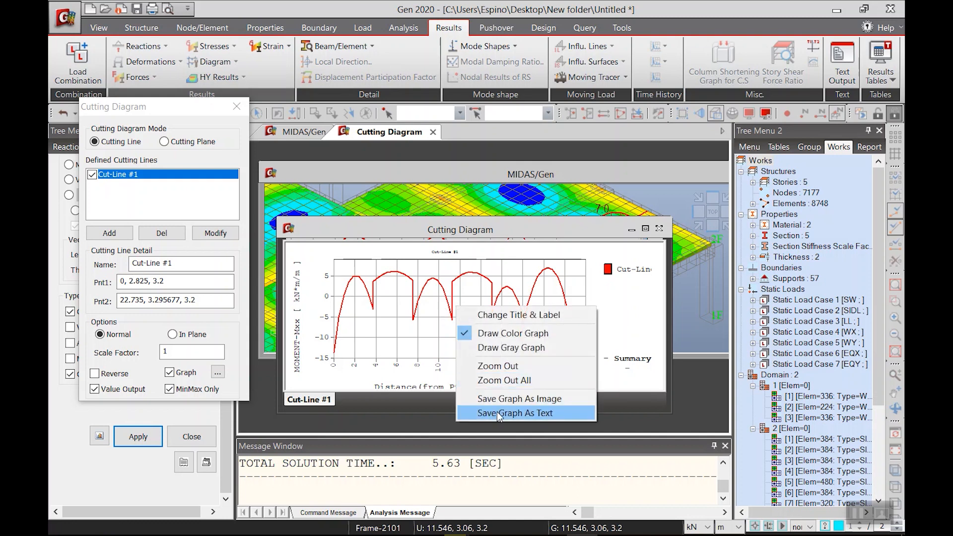
{"action": "left_click", "coordinate": [364, 348]}
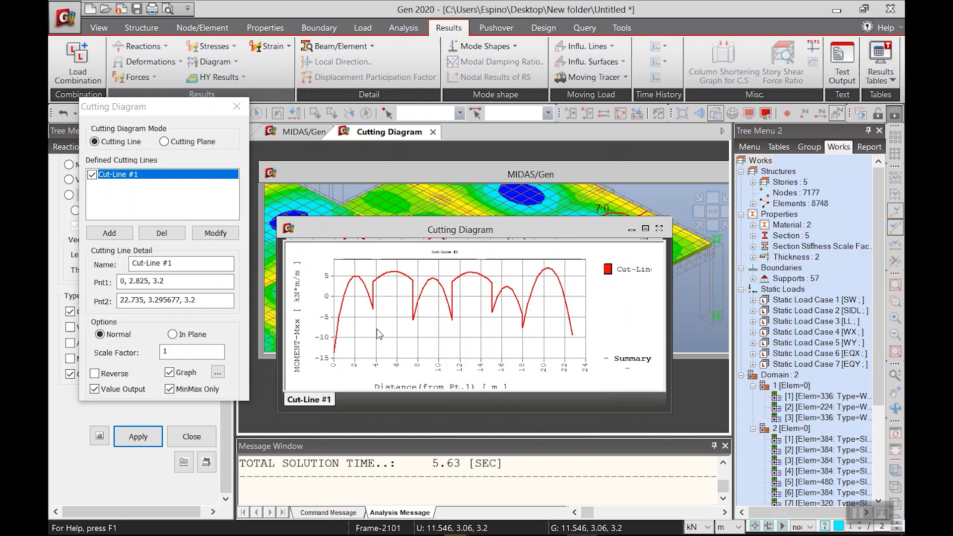
{"action": "right_click", "coordinate": [499, 308]}
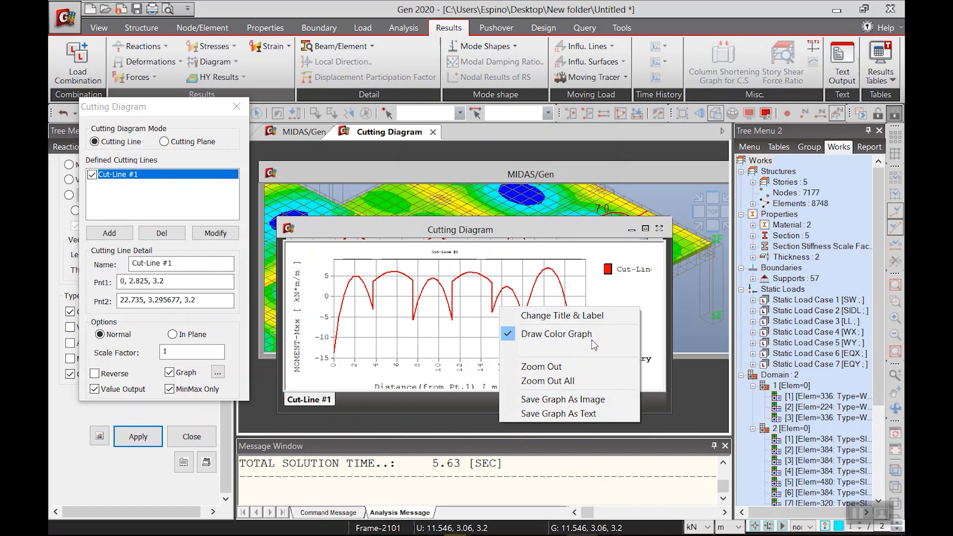
{"action": "left_click", "coordinate": [660, 229]}
{"action": "left_click", "coordinate": [659, 229]}
Maximize the model view to check the cutting diagram on the slab, and close the cutting diagram settings
{"action": "left_click", "coordinate": [484, 312]}
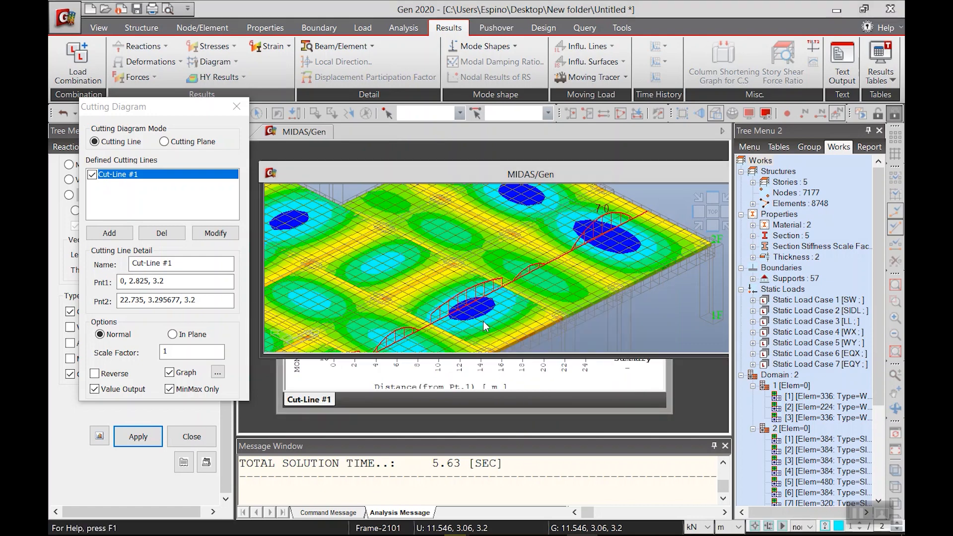
{"action": "double_click", "coordinate": [559, 174]}
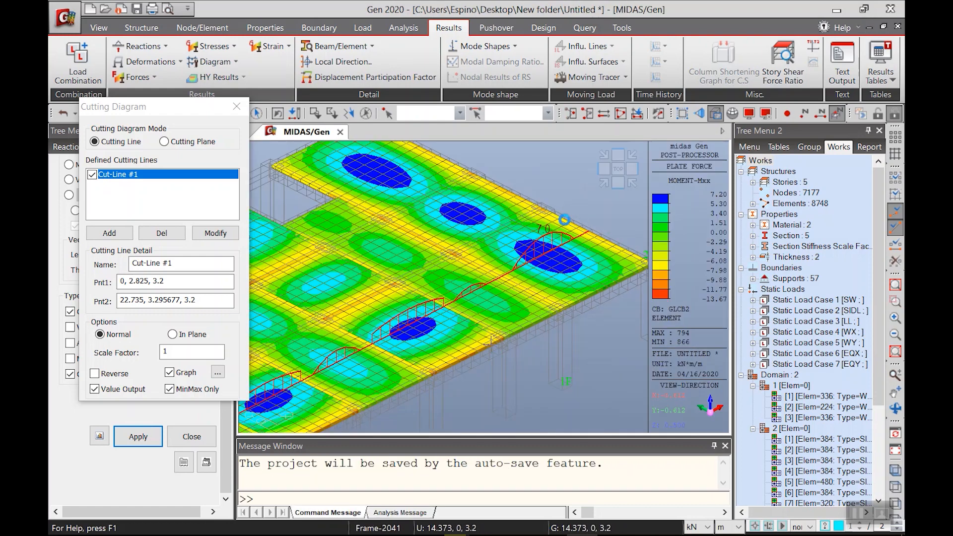
{"action": "scroll", "coordinate": [451, 344], "scroll_direction": "up", "scroll_amount": 5}
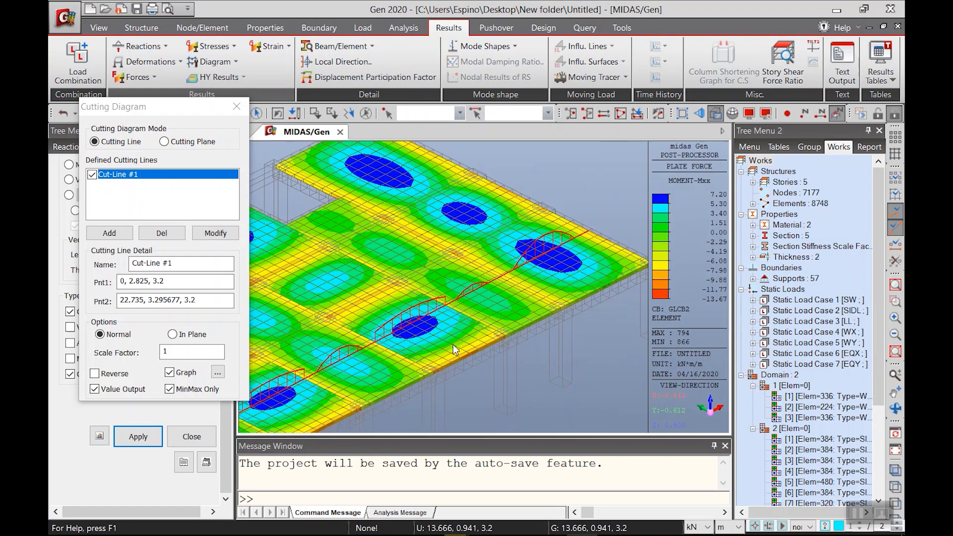
{"action": "scroll", "coordinate": [478, 315], "scroll_direction": "down", "scroll_amount": 1}
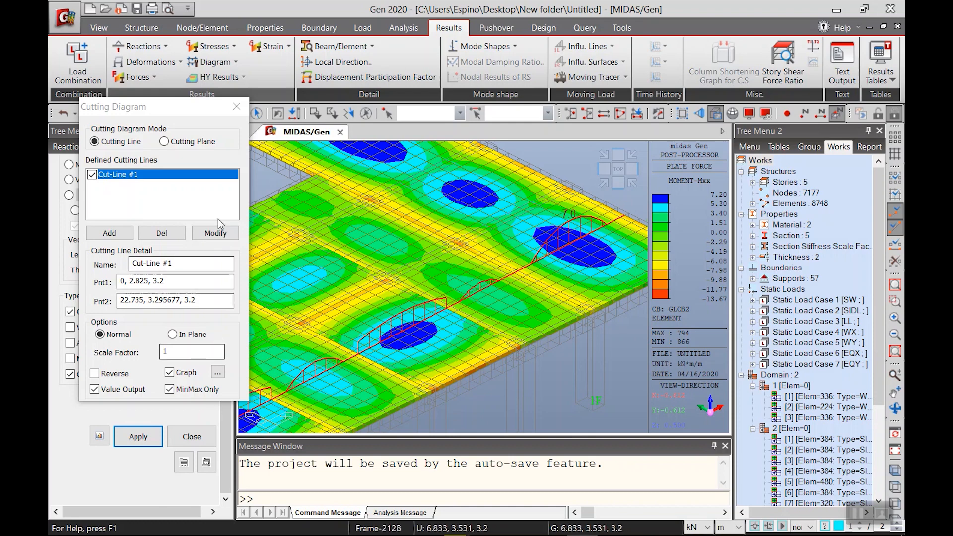
{"action": "left_click", "coordinate": [236, 106]}
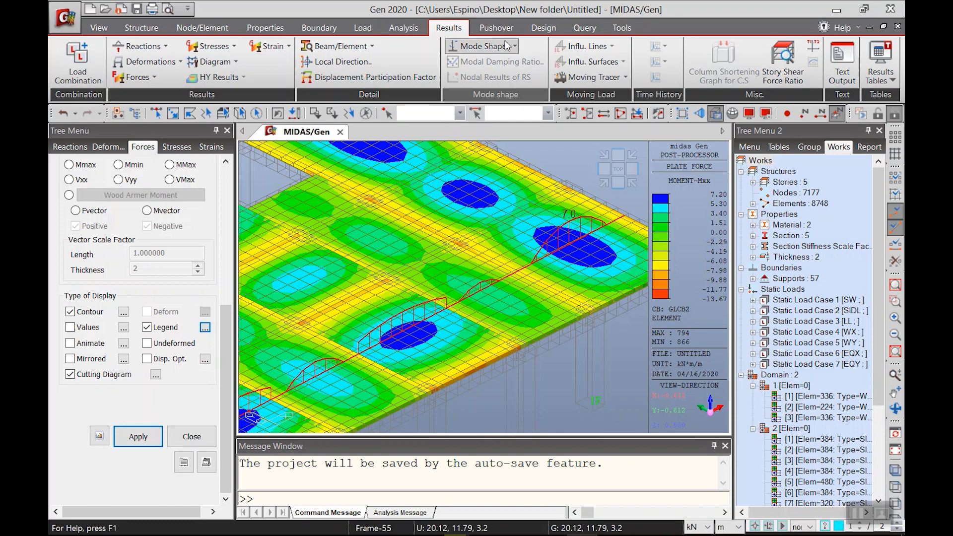
Confirm ACI318-14 as the concrete design code with a beam moment redistribution factor of 1
{"action": "left_click", "coordinate": [543, 29]}
{"action": "left_click", "coordinate": [223, 60]}
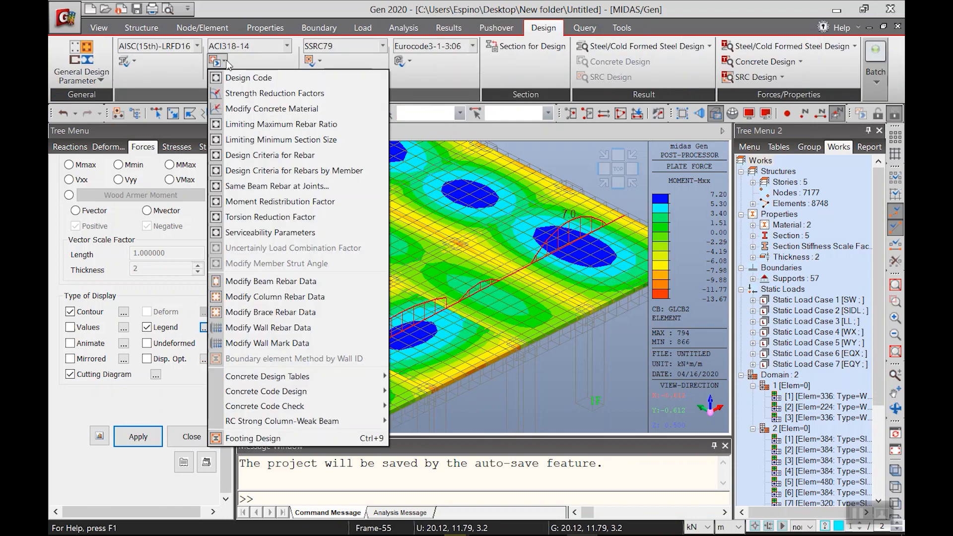
{"action": "left_click", "coordinate": [239, 77]}
{"action": "left_click_drag", "start_coordinate": [369, 191], "coordinate": [262, 153]}
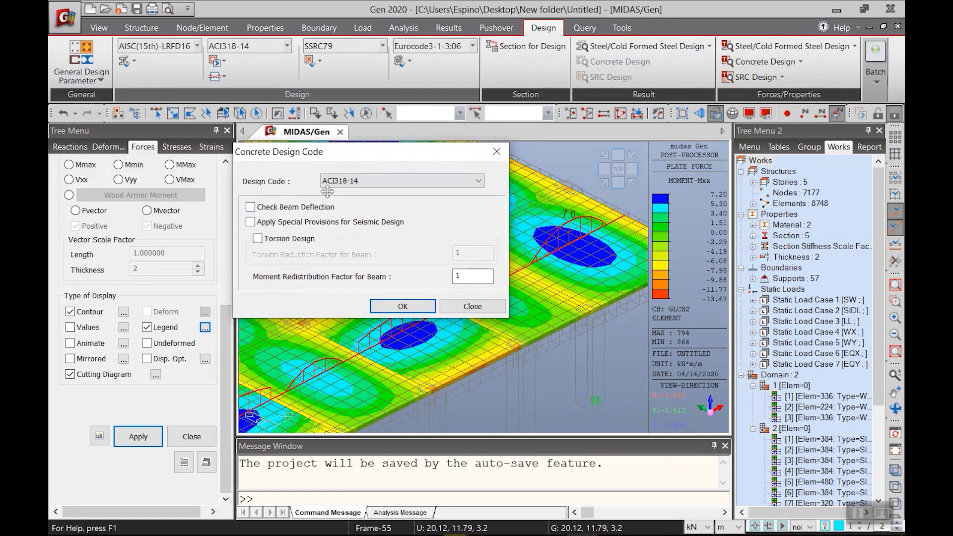
{"action": "left_click", "coordinate": [403, 304]}
Assign ASTM(RC) rebar to the Grade C5000 concrete, with Grade 60 main rebar and Grade 40 sub-rebar
{"action": "left_click", "coordinate": [223, 60]}
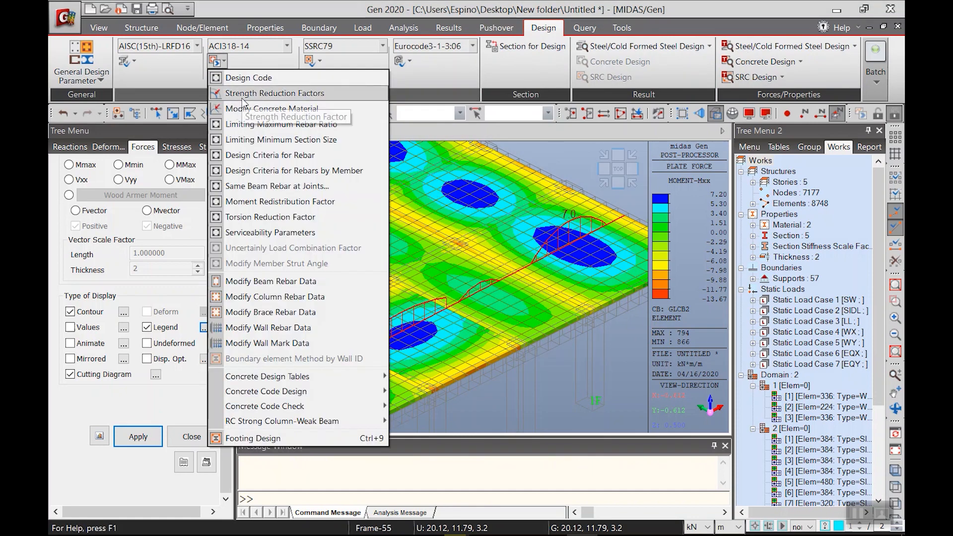
{"action": "left_click", "coordinate": [244, 108]}
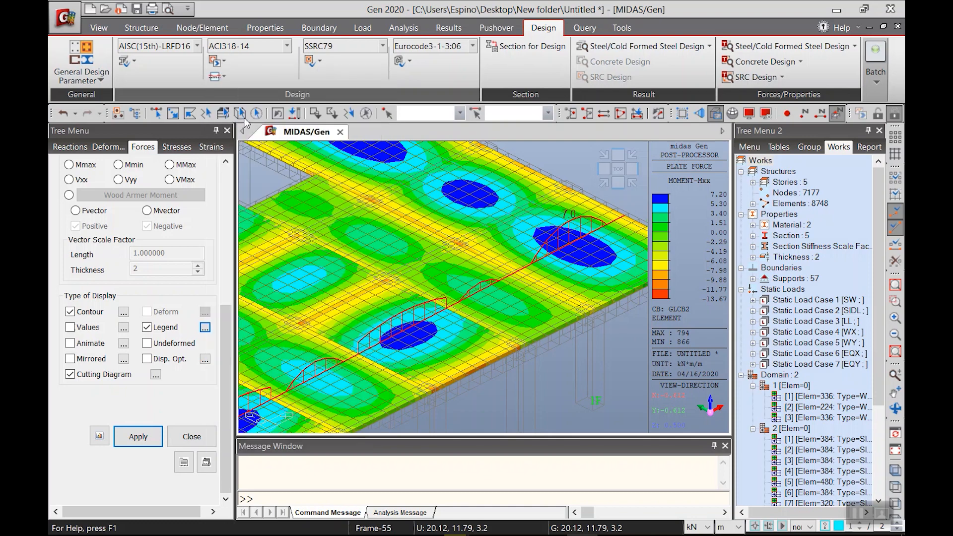
{"action": "left_click", "coordinate": [372, 175]}
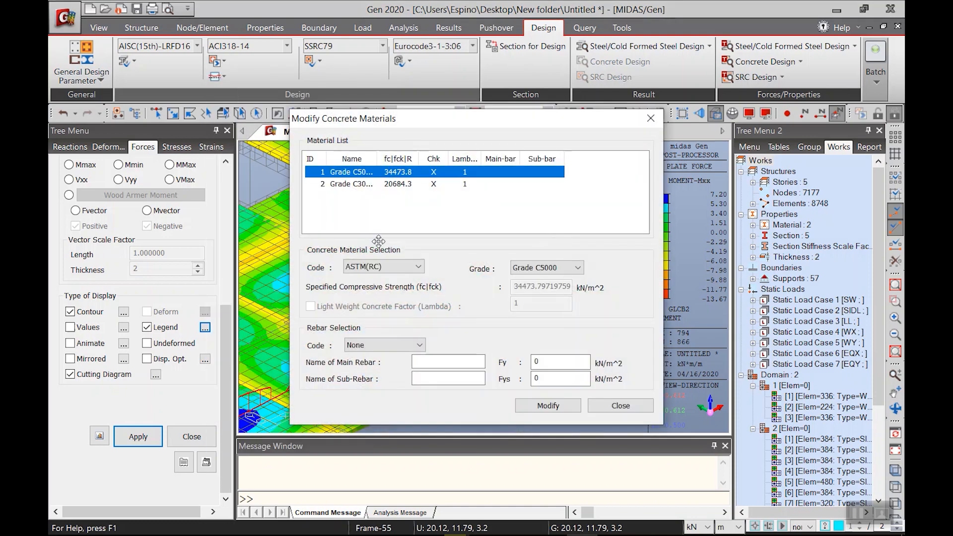
{"action": "left_click", "coordinate": [396, 346]}
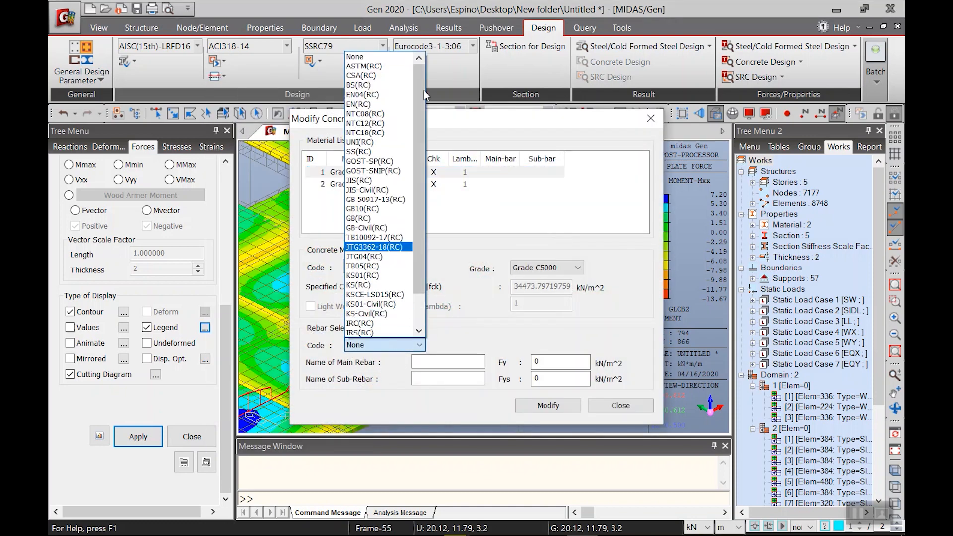
{"action": "left_click", "coordinate": [366, 66]}
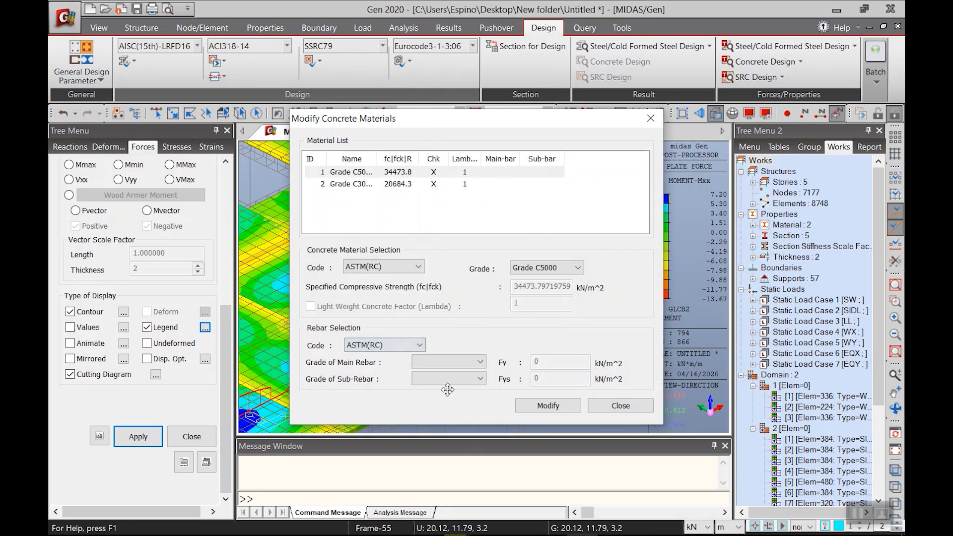
{"action": "left_click", "coordinate": [448, 363]}
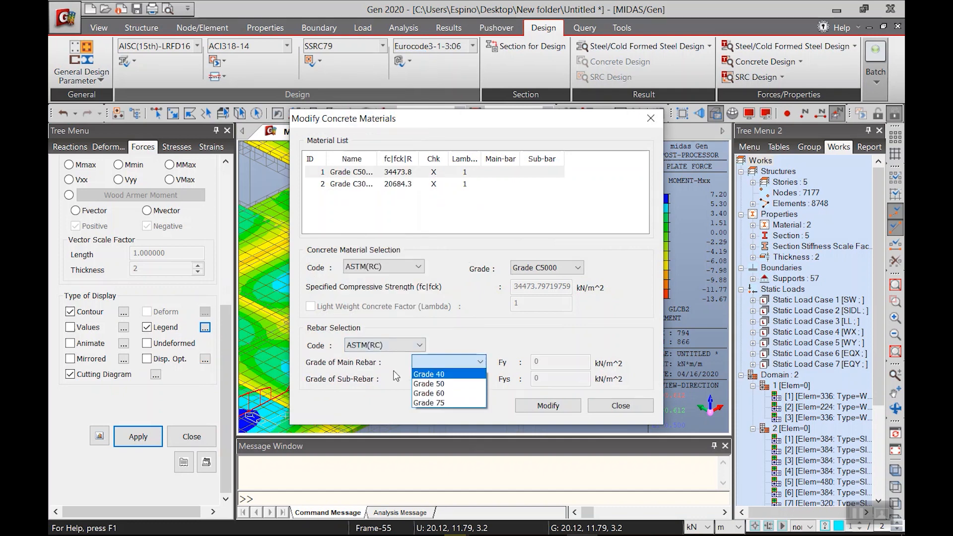
{"action": "left_click", "coordinate": [437, 393]}
{"action": "left_click", "coordinate": [452, 379]}
{"action": "left_click", "coordinate": [436, 400]}
{"action": "left_click", "coordinate": [470, 379]}
{"action": "left_click", "coordinate": [446, 393]}
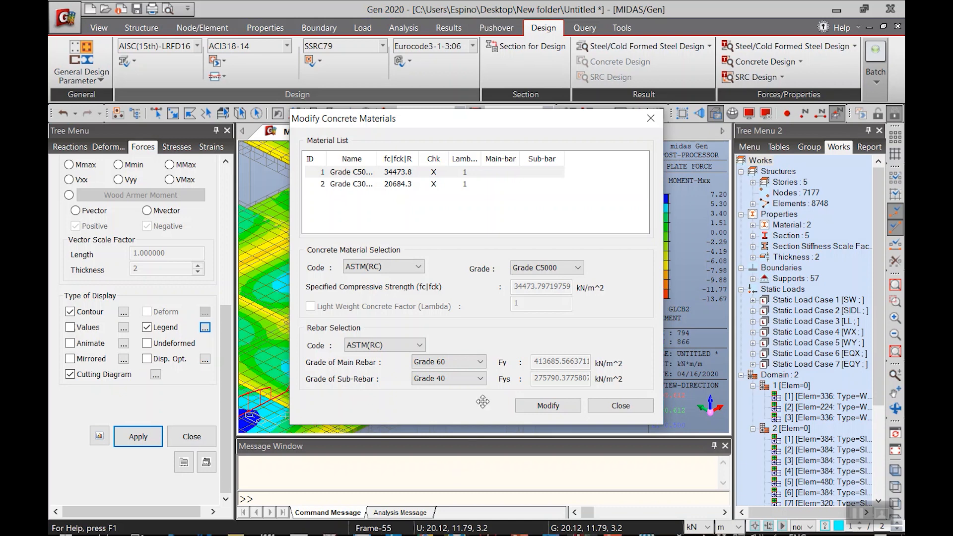
{"action": "left_click", "coordinate": [519, 404]}
Assign ASTM(RC) rebar to the Grade C3000 concrete, with Grade 40 for both main and sub-rebar, and close the material settings
{"action": "left_click", "coordinate": [399, 184]}
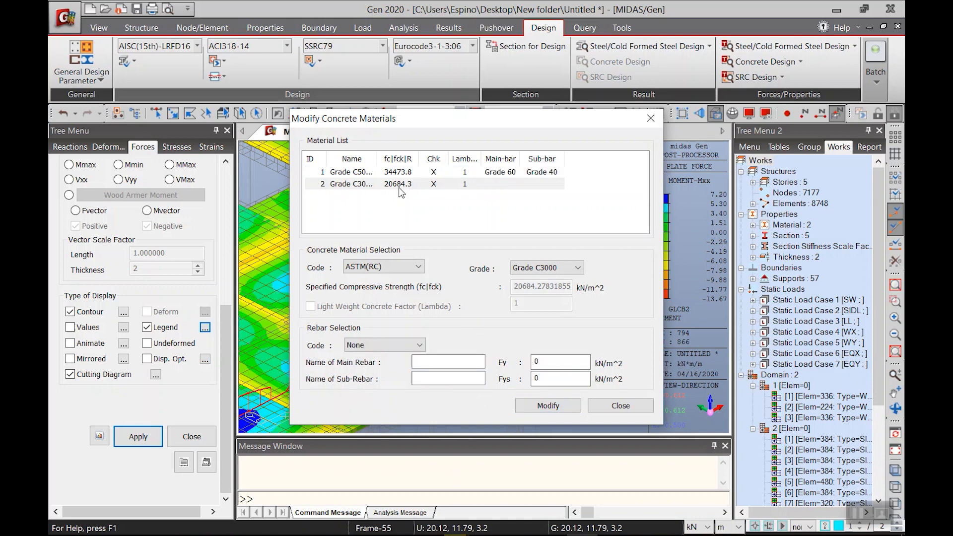
{"action": "left_click", "coordinate": [389, 347]}
{"action": "left_click", "coordinate": [363, 66]}
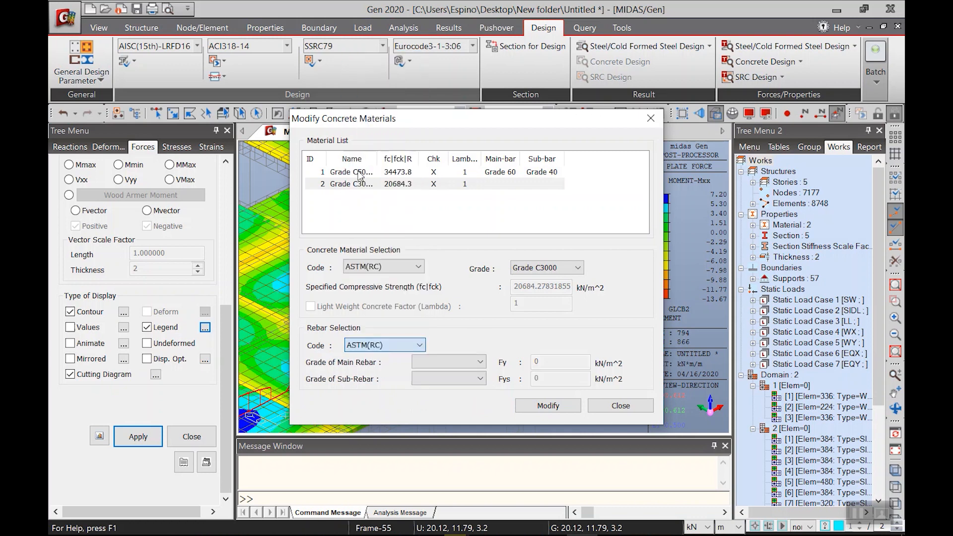
{"action": "left_click", "coordinate": [442, 362]}
{"action": "left_click", "coordinate": [430, 374]}
{"action": "left_click", "coordinate": [448, 379]}
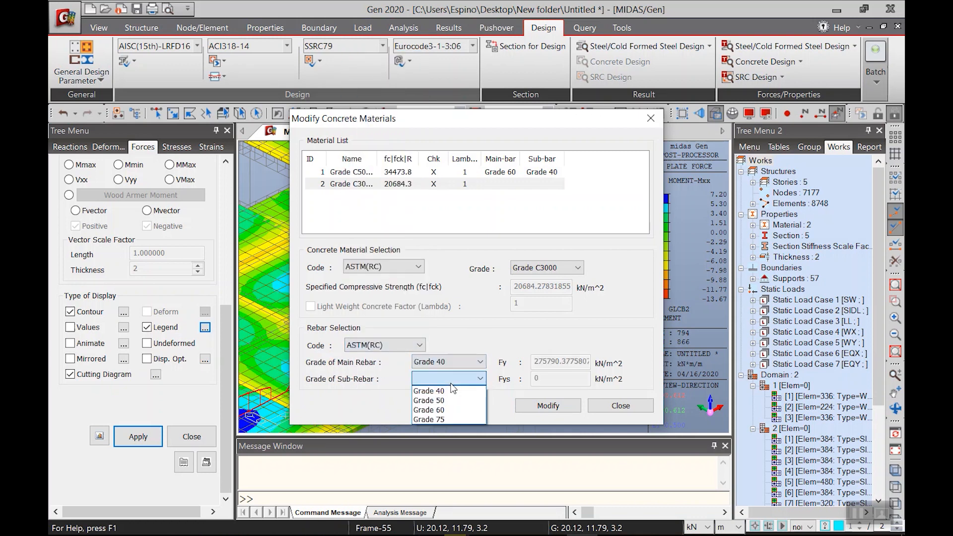
{"action": "left_click", "coordinate": [429, 390]}
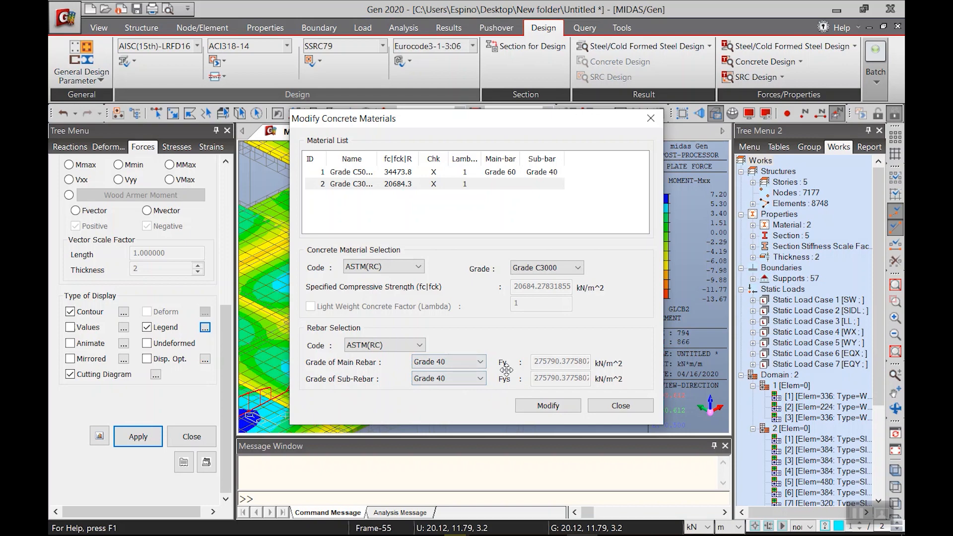
{"action": "left_click", "coordinate": [535, 407]}
{"action": "left_click", "coordinate": [620, 407]}
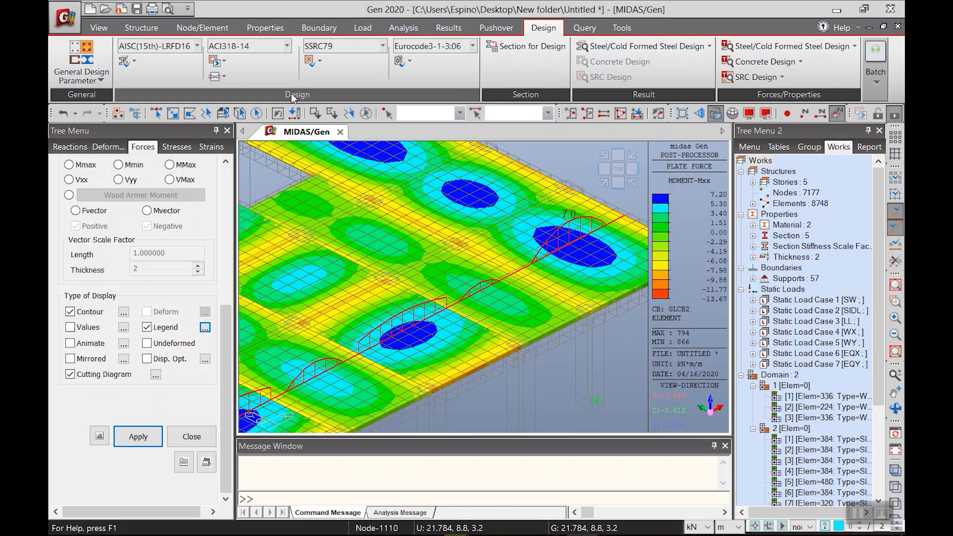
Review the strength, serviceability and deflection load combinations for meshed slab and wall design, and accept them
{"action": "left_click", "coordinate": [223, 77]}
{"action": "left_click", "coordinate": [268, 110]}
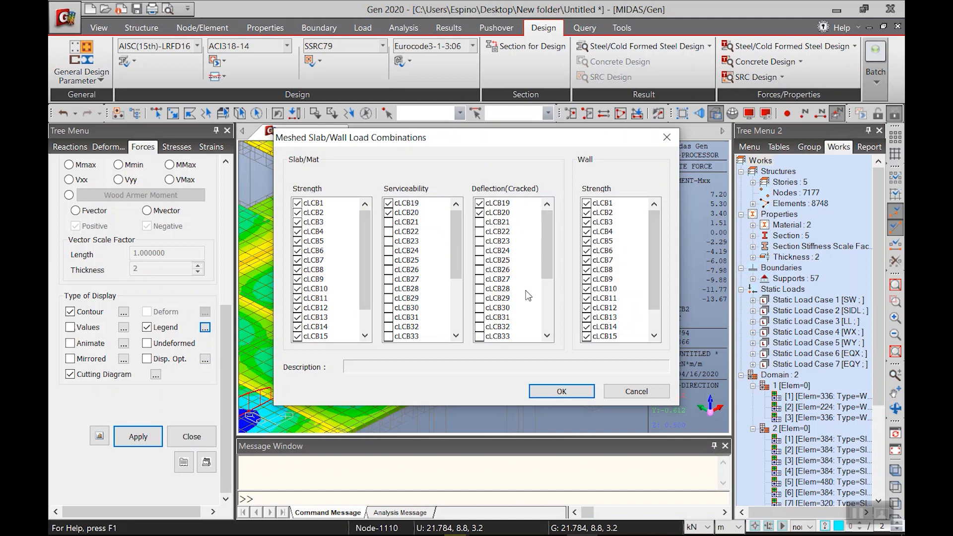
{"action": "left_click_drag", "start_coordinate": [655, 247], "coordinate": [664, 303]}
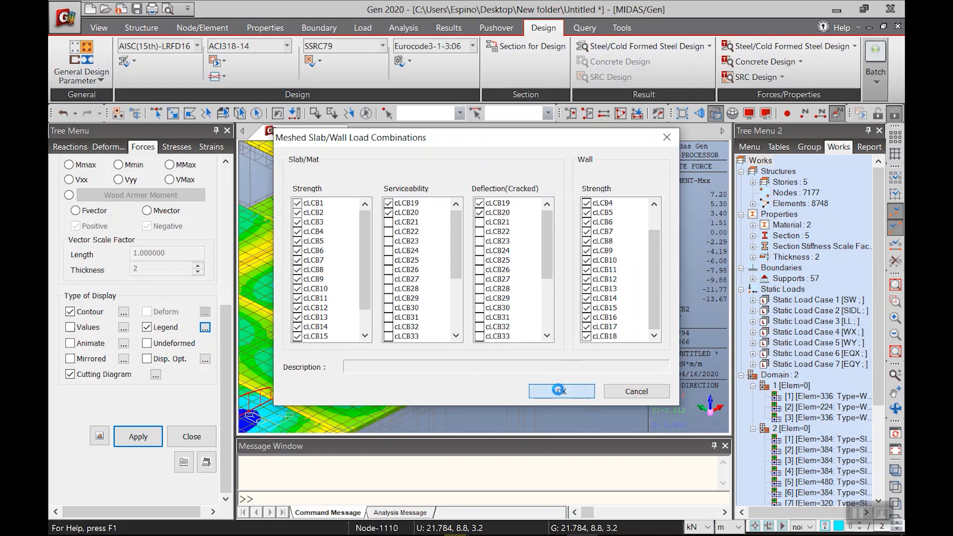
{"action": "left_click", "coordinate": [561, 392]}
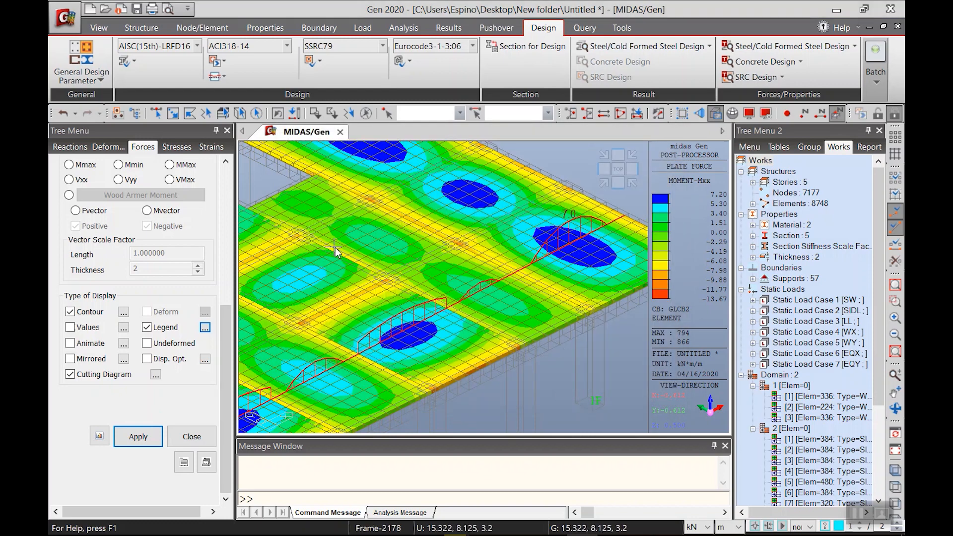
Turn off the basic slab/mat rebar in the meshed rebar design criteria and limit the slab design rebar to P12
{"action": "mouse_move", "coordinate": [336, 251]}
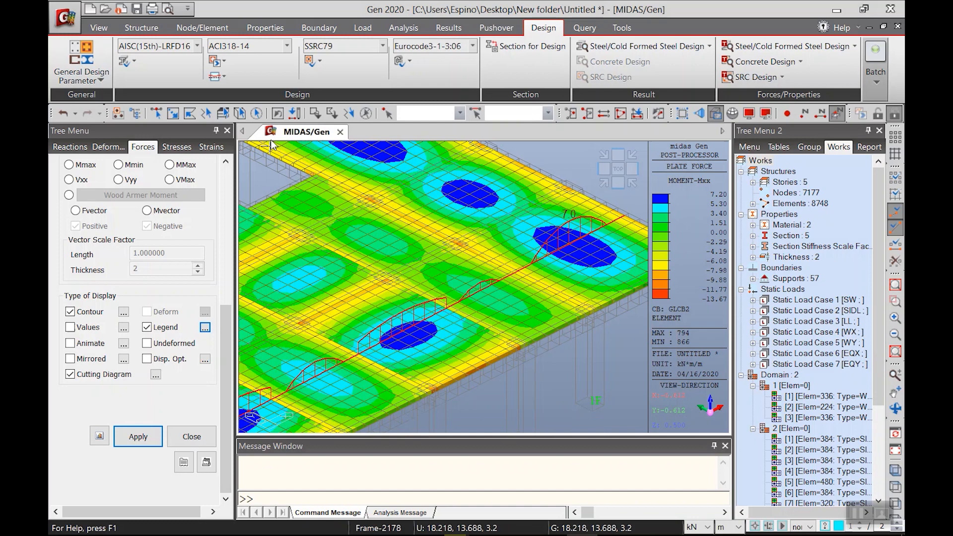
{"action": "left_click", "coordinate": [217, 76]}
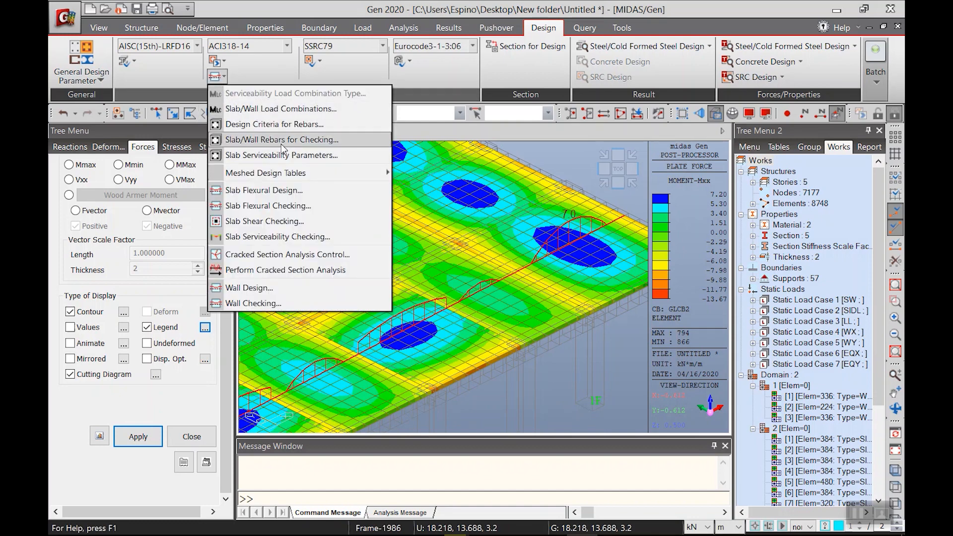
{"action": "left_click", "coordinate": [283, 127]}
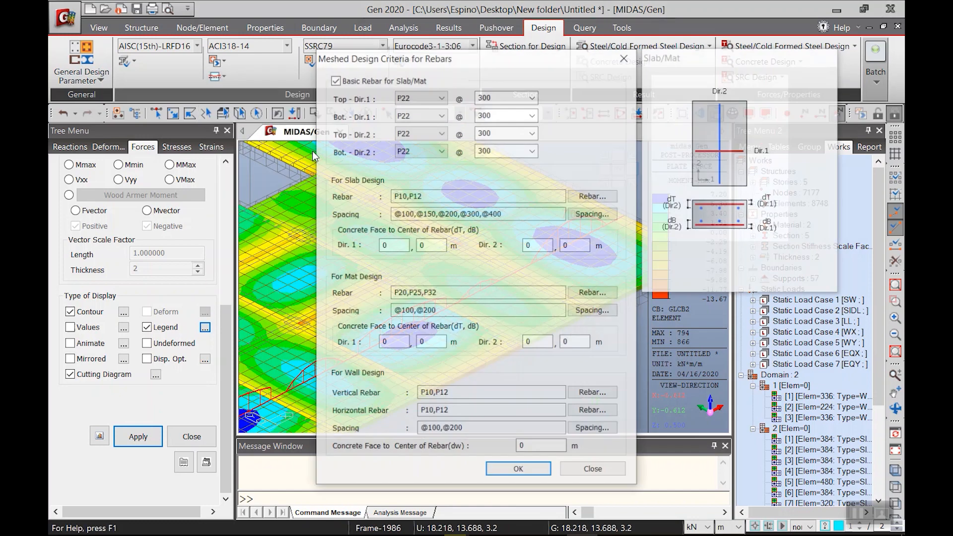
{"action": "left_click", "coordinate": [359, 82]}
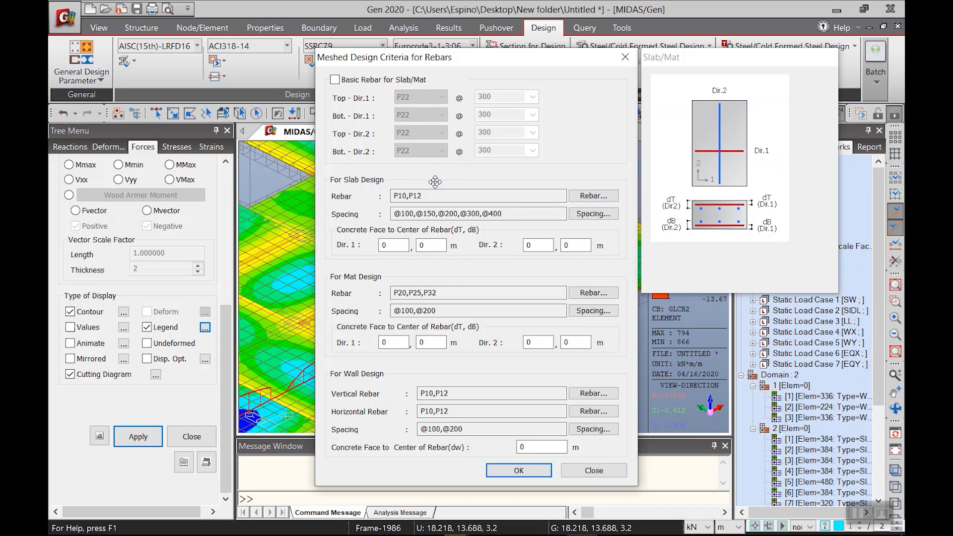
{"action": "left_click", "coordinate": [587, 198]}
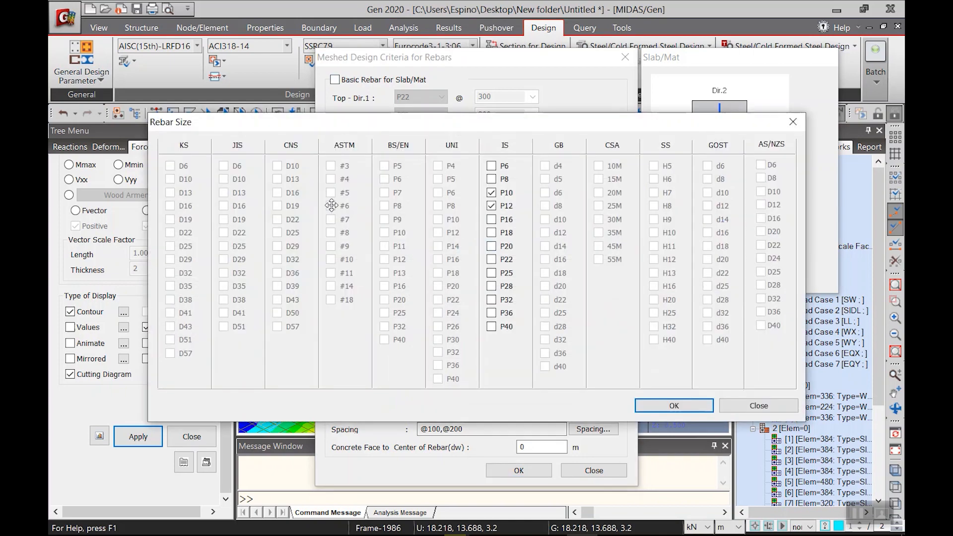
{"action": "left_click", "coordinate": [495, 197]}
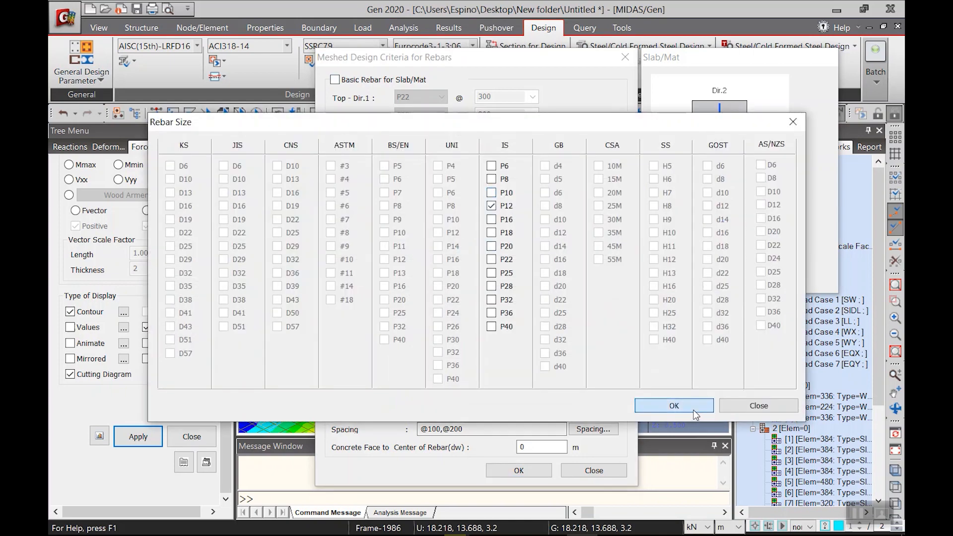
{"action": "left_click", "coordinate": [656, 405]}
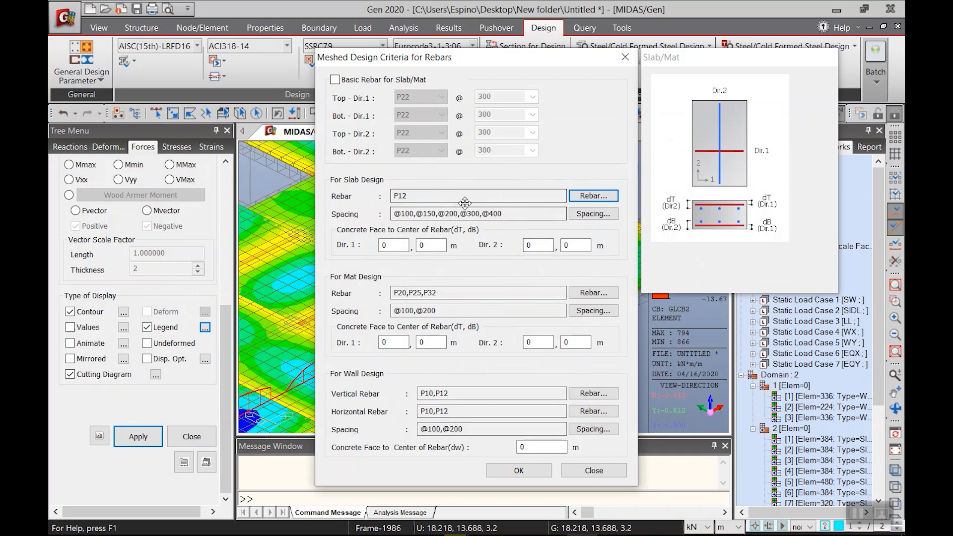
Check the slab rebar spacing list, limit the wall's vertical rebar to P12, and confirm the meshed design criteria
{"action": "left_click", "coordinate": [593, 214]}
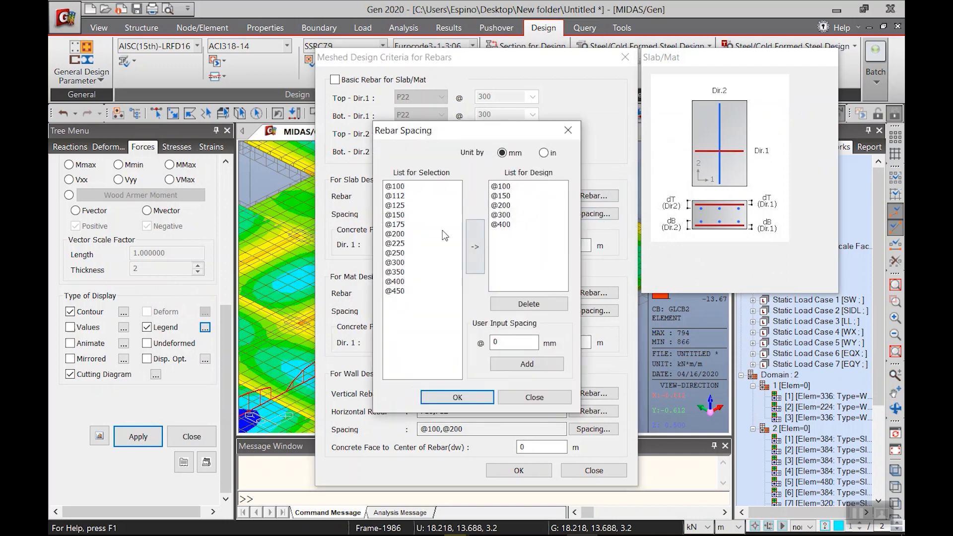
{"action": "left_click", "coordinate": [534, 397]}
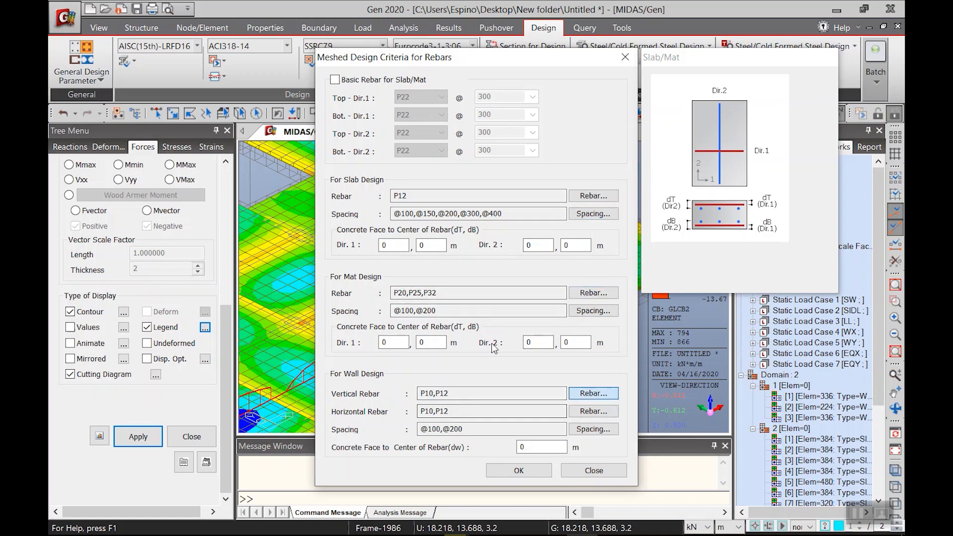
{"action": "left_click", "coordinate": [593, 393]}
{"action": "left_click", "coordinate": [491, 193]}
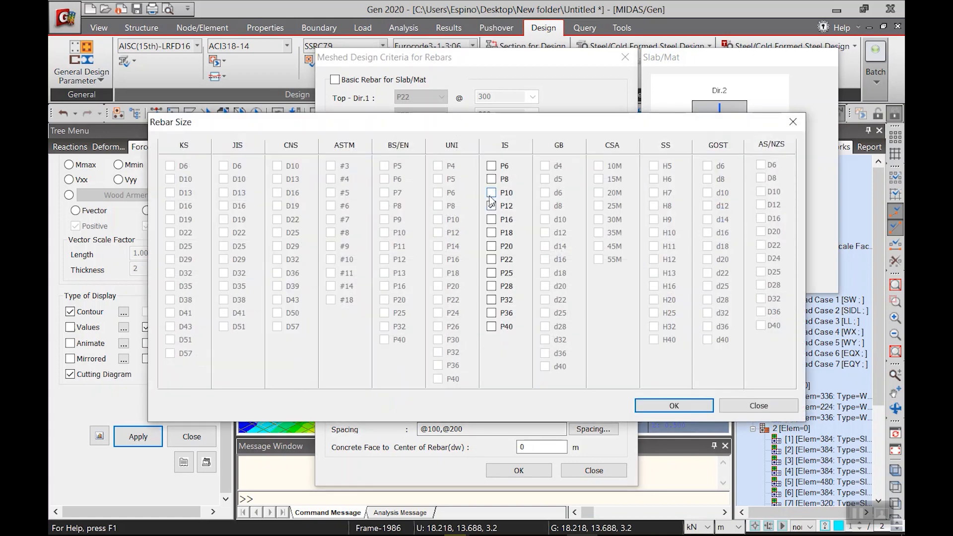
{"action": "left_click", "coordinate": [685, 405]}
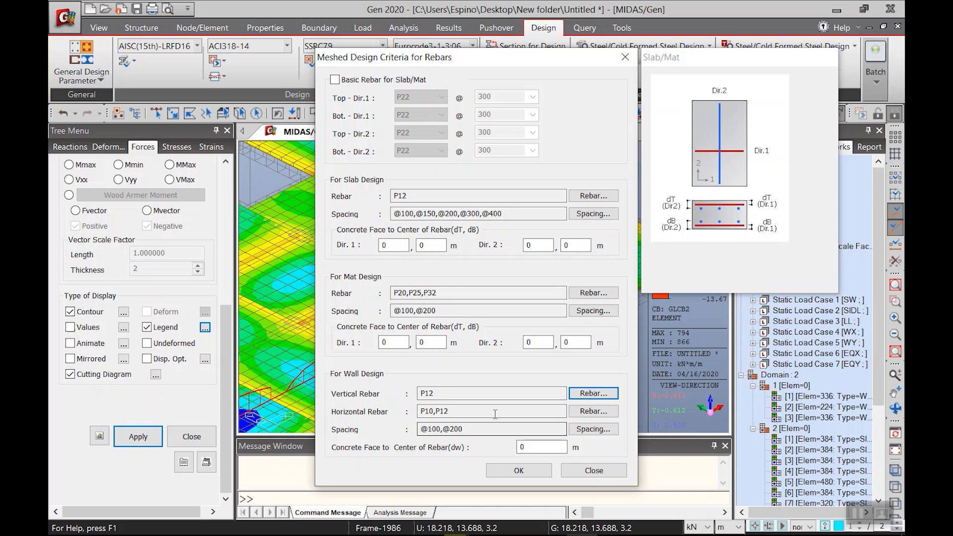
{"action": "left_click", "coordinate": [522, 474]}
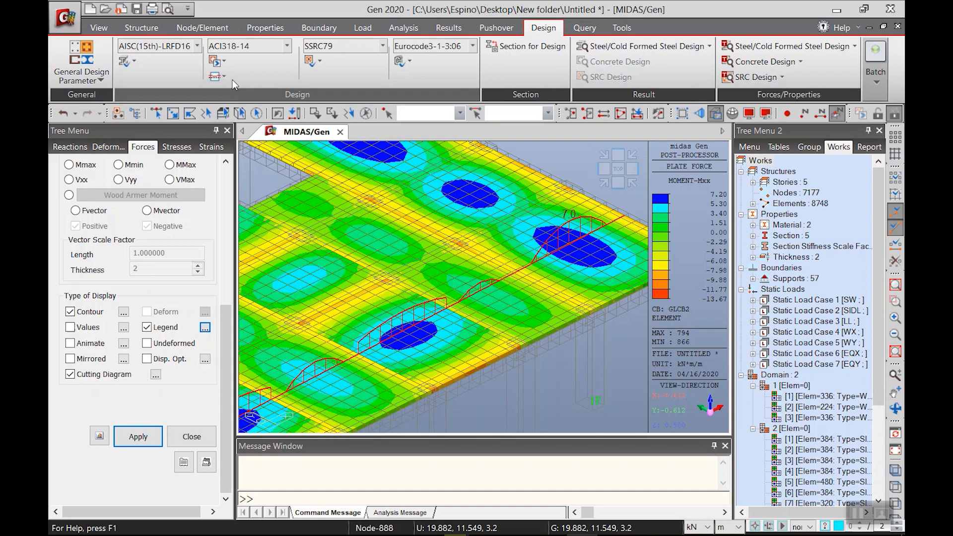
{"action": "left_click", "coordinate": [219, 77]}
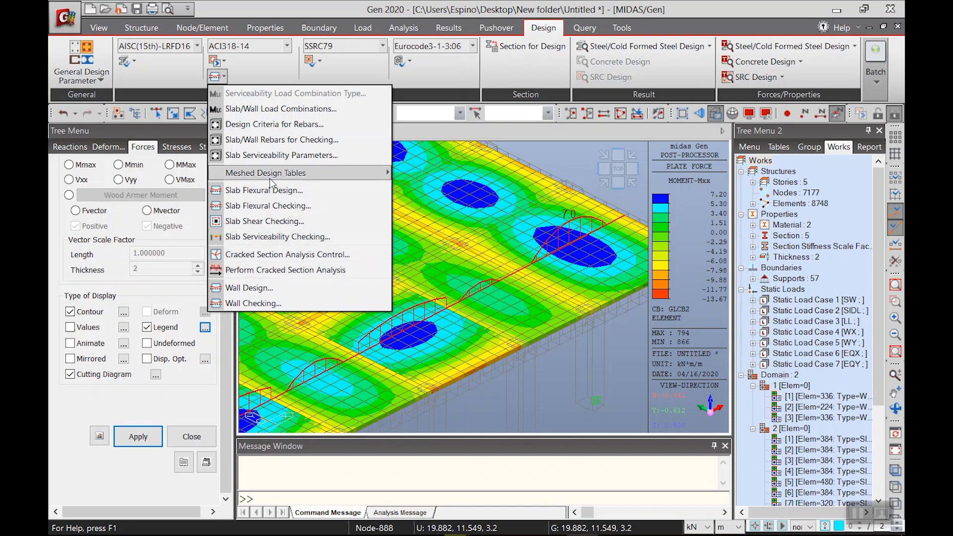
{"action": "left_click", "coordinate": [555, 392]}
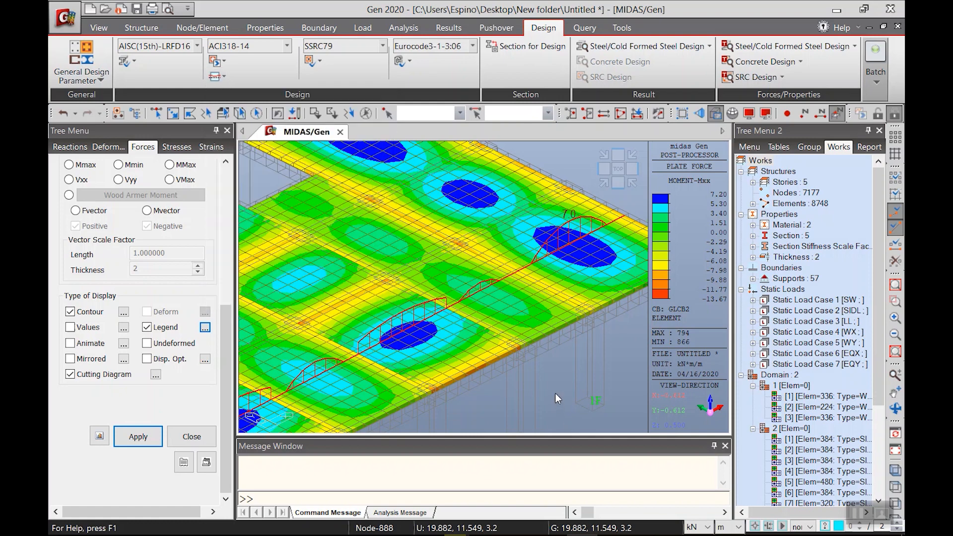
{"action": "double_click", "coordinate": [782, 12]}
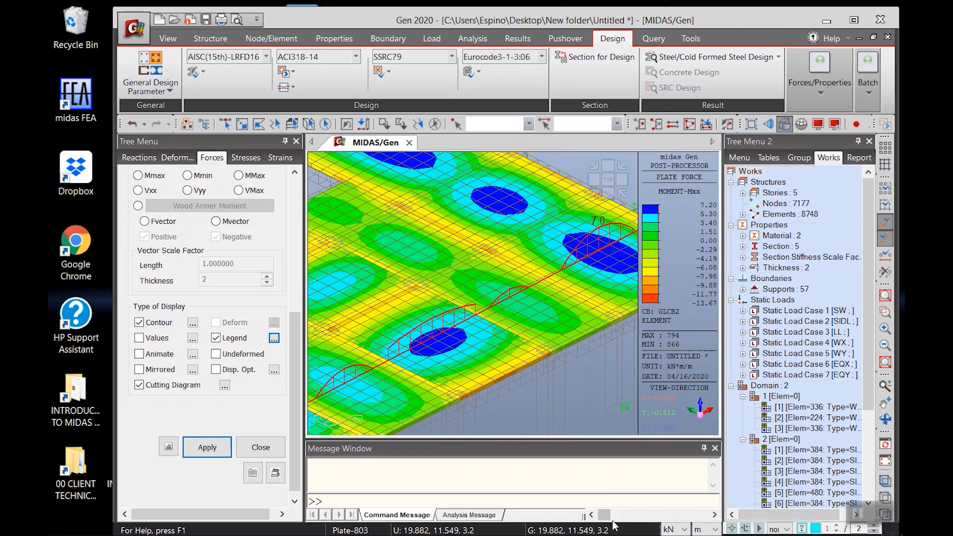
{"action": "double_click", "coordinate": [551, 20]}
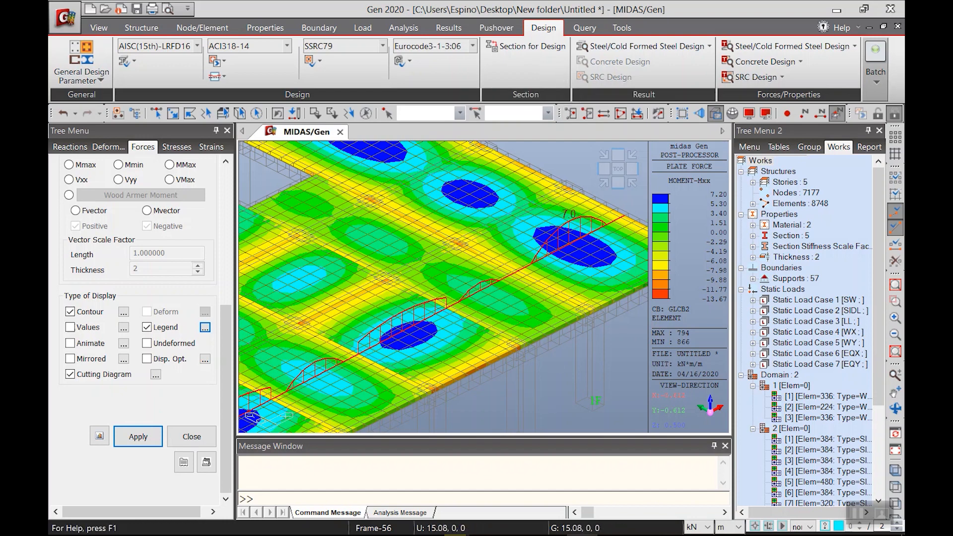
Switch to the mesh.pptx presentation in PowerPoint and show slide 95 on the Wood Armer moment in flexural plate design
{"action": "left_click_drag", "start_coordinate": [693, 11], "coordinate": [630, 23]}
{"action": "left_click", "coordinate": [767, 24]}
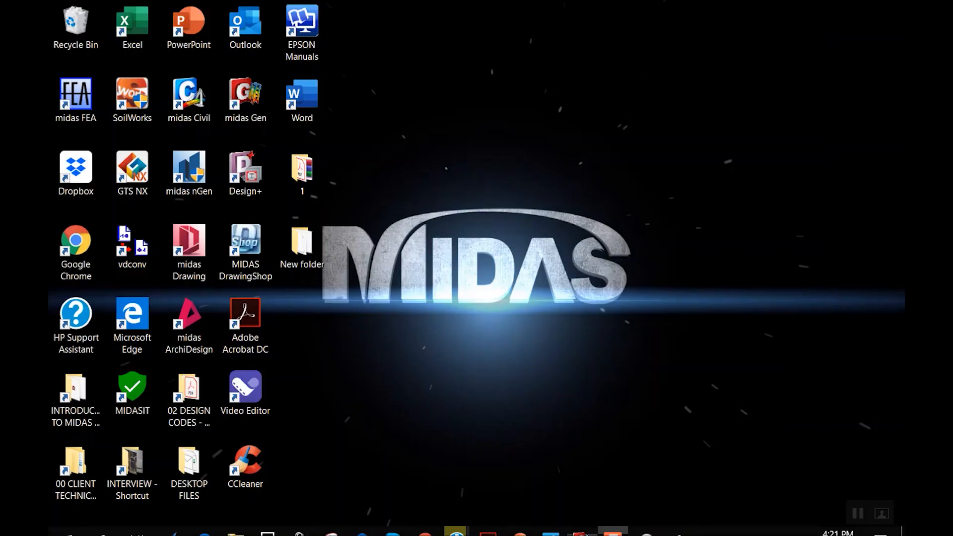
{"action": "left_click", "coordinate": [520, 522]}
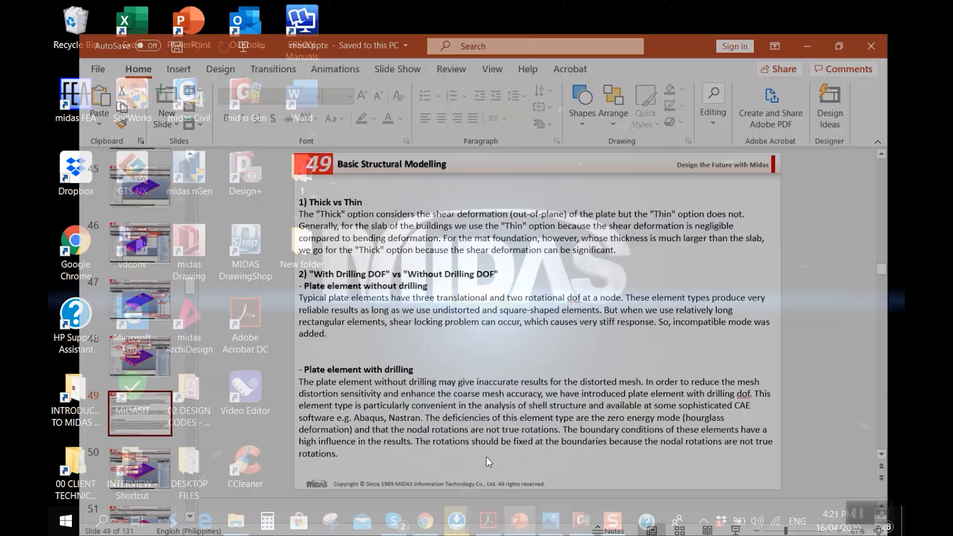
{"action": "scroll", "coordinate": [171, 280], "scroll_direction": "down", "scroll_amount": 4}
{"action": "left_click_drag", "start_coordinate": [170, 276], "coordinate": [159, 398]}
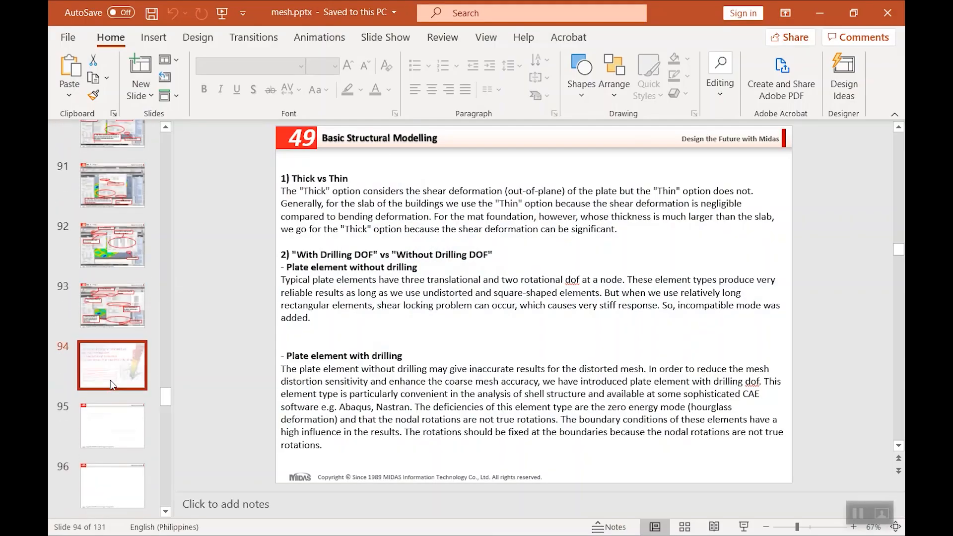
{"action": "left_click", "coordinate": [93, 356]}
{"action": "scroll", "coordinate": [106, 327], "scroll_direction": "down", "scroll_amount": 2}
{"action": "left_click", "coordinate": [105, 321]}
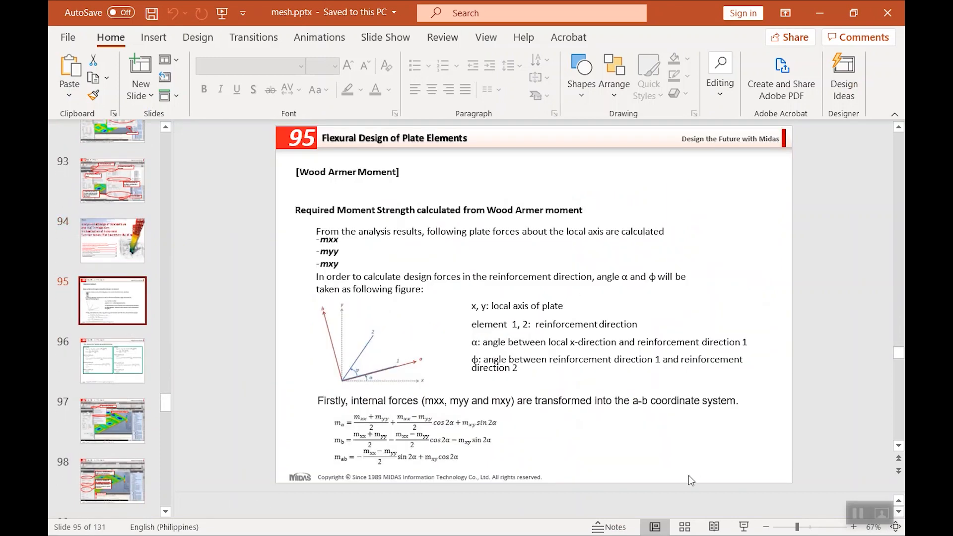
Present slides 95 to 97 as a slide show to review the Wood Armer moment equations, and end the show
{"action": "left_click", "coordinate": [743, 526]}
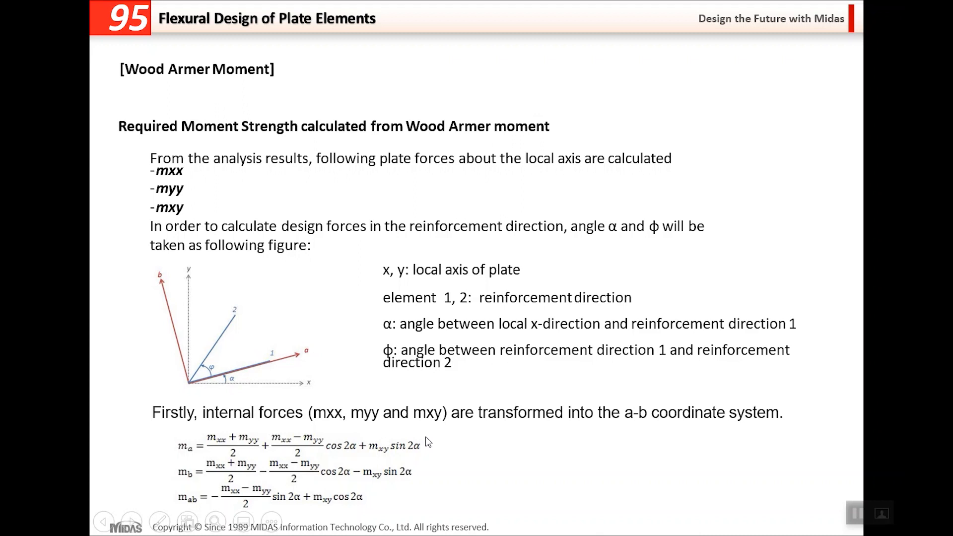
{"action": "key", "text": "Right"}
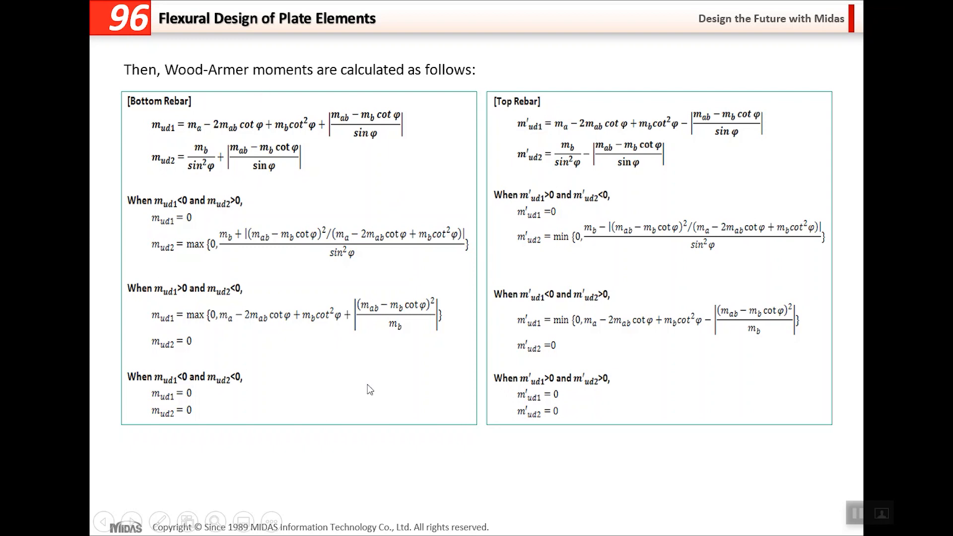
{"action": "left_click", "coordinate": [502, 204]}
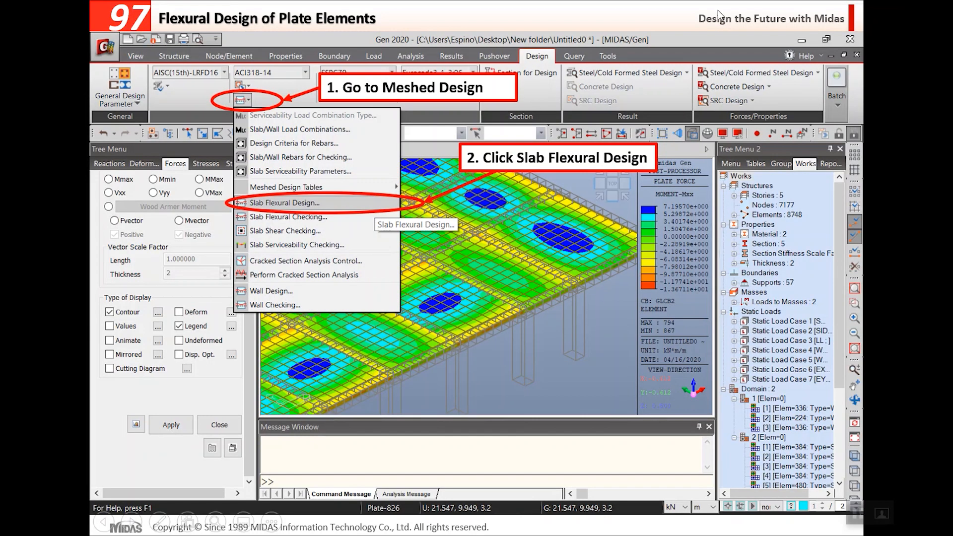
{"action": "key", "text": "Escape"}
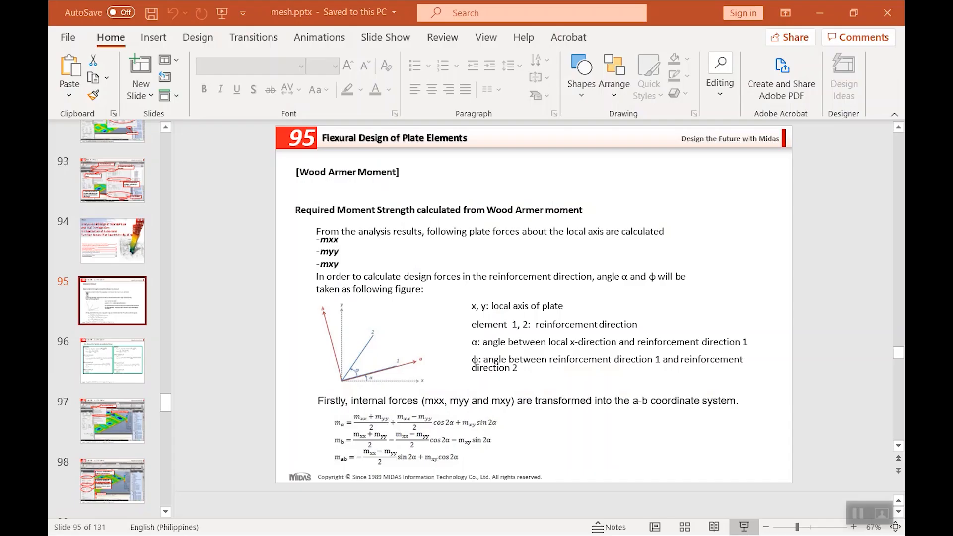
Switch to midas Gen and run Slab Flexural Design for ALL COMBINATION, displaying the Dir. 1 rebar for both top and bottom by element
{"action": "left_click", "coordinate": [817, 25]}
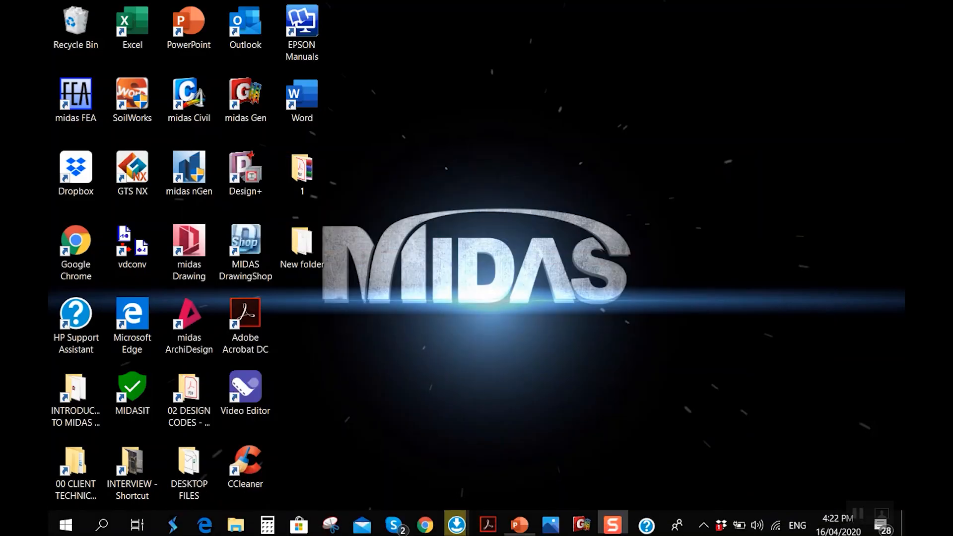
{"action": "left_click", "coordinate": [582, 522]}
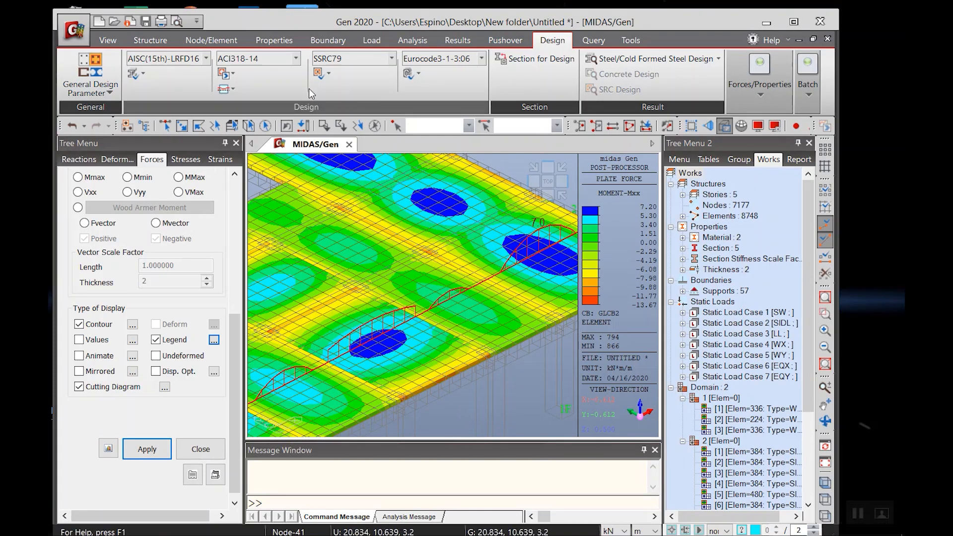
{"action": "left_click", "coordinate": [224, 88]}
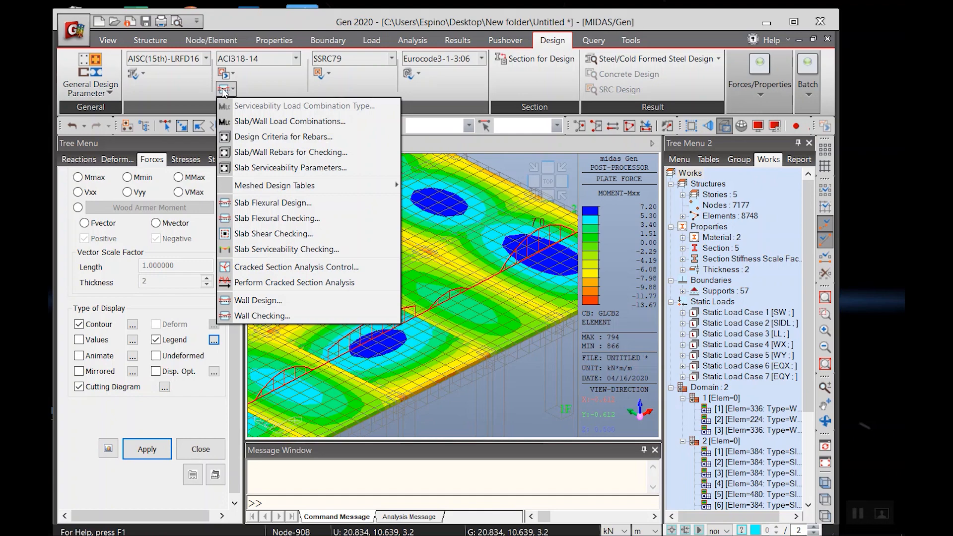
{"action": "left_click", "coordinate": [278, 202]}
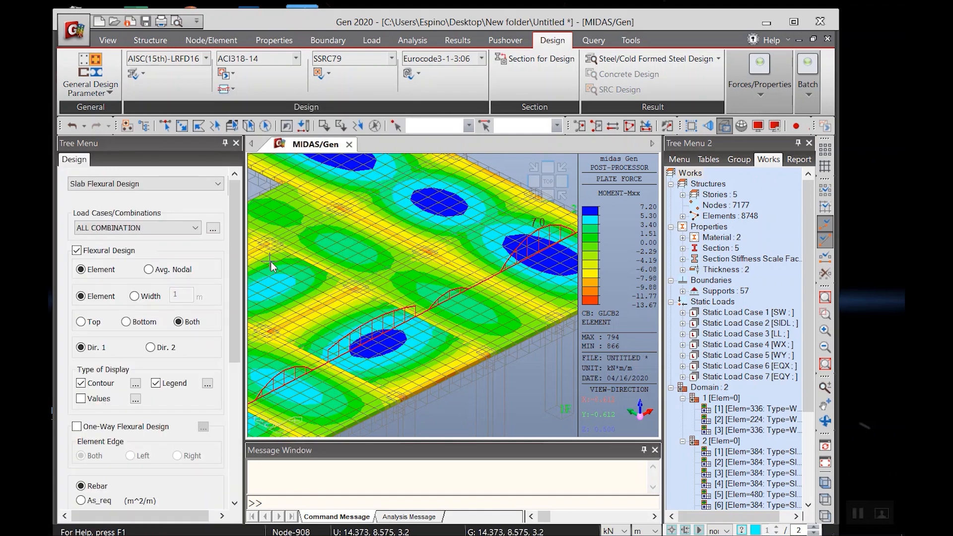
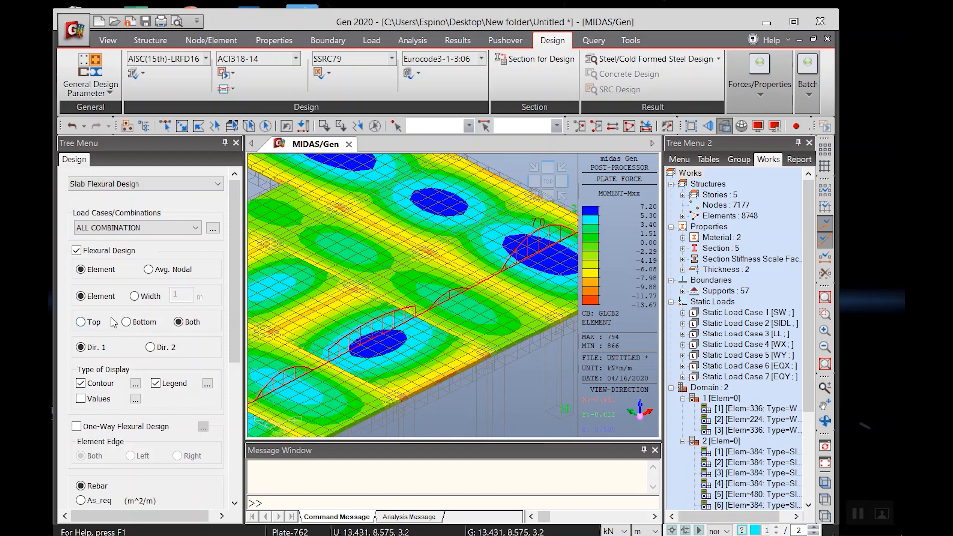
{"action": "left_click_drag", "start_coordinate": [236, 336], "coordinate": [231, 390]}
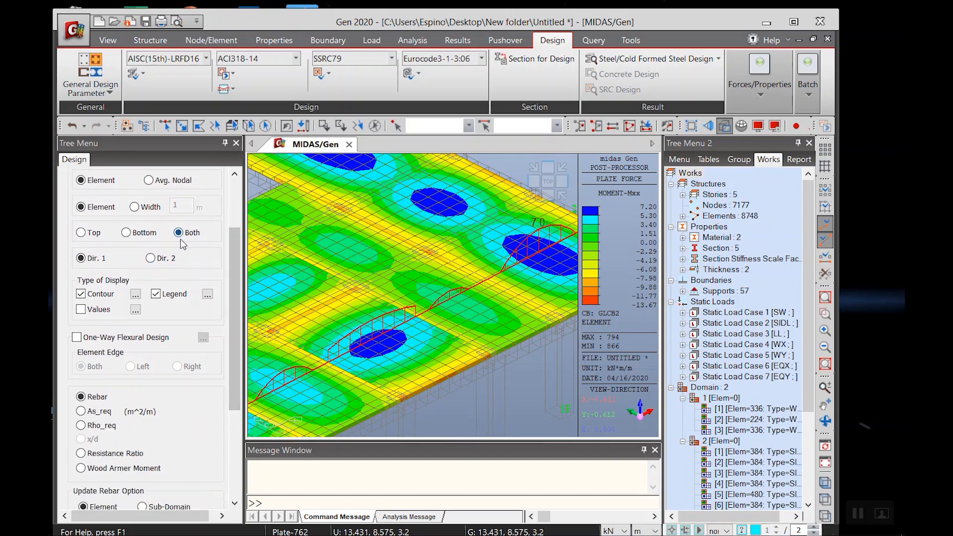
{"action": "left_click_drag", "start_coordinate": [234, 342], "coordinate": [230, 401]}
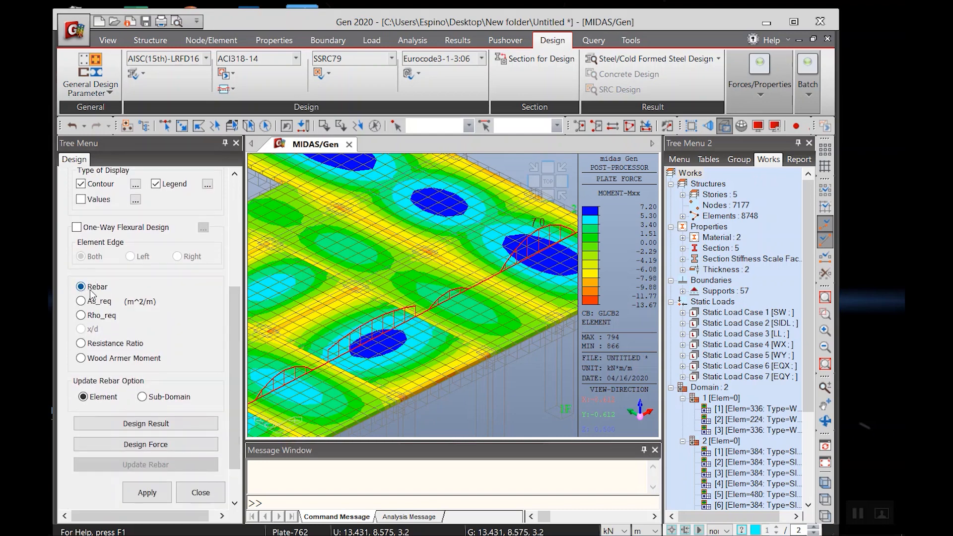
{"action": "left_click", "coordinate": [147, 494]}
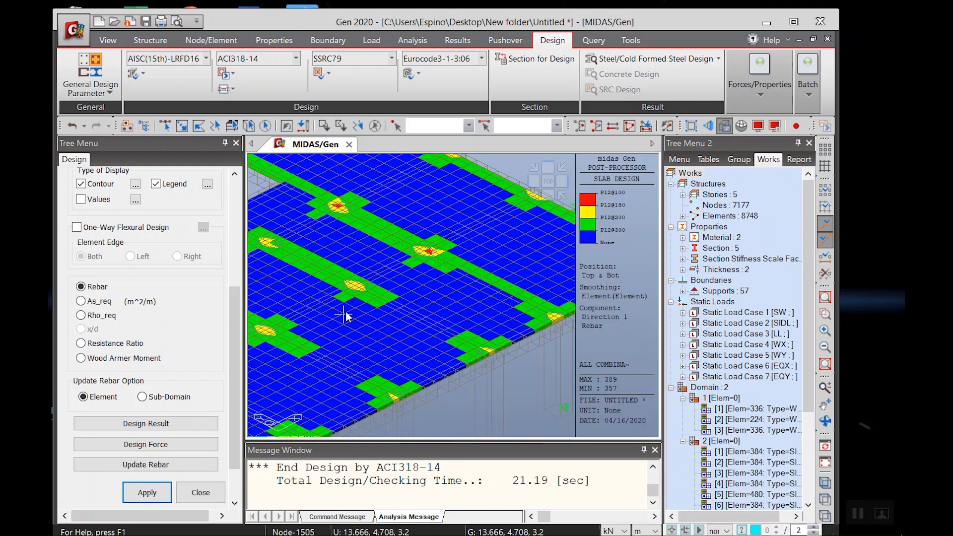
Examine the slab rebar contour over the panels, column strips and column locations against the P12 spacing legend
{"action": "mouse_move", "coordinate": [346, 317]}
{"action": "scroll", "coordinate": [364, 294], "scroll_direction": "down", "scroll_amount": 4}
{"action": "scroll", "coordinate": [383, 306], "scroll_direction": "down", "scroll_amount": 3}
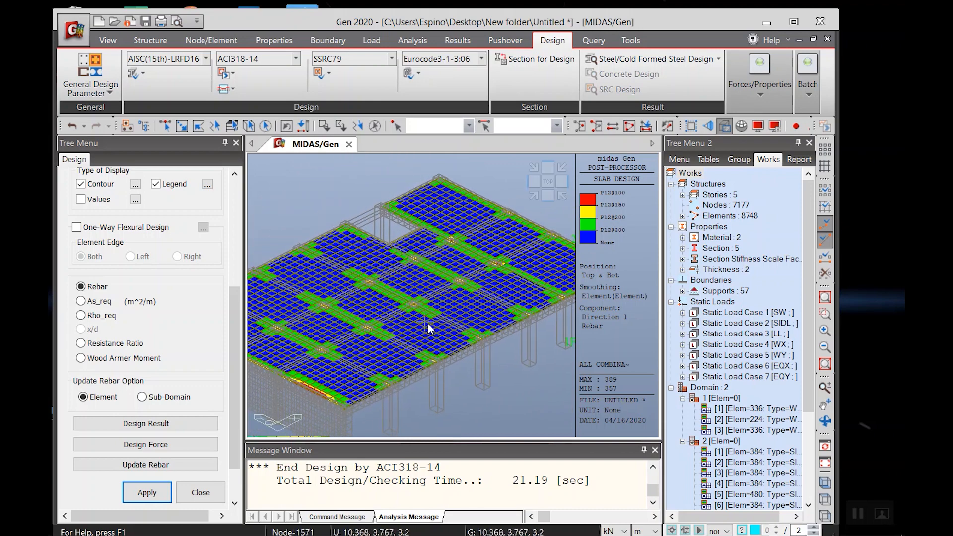
{"action": "mouse_move", "coordinate": [445, 320]}
{"action": "middle_mouse_down"}
{"action": "mouse_move", "coordinate": [447, 351]}
{"action": "mouse_move", "coordinate": [431, 329]}
{"action": "middle_mouse_up"}
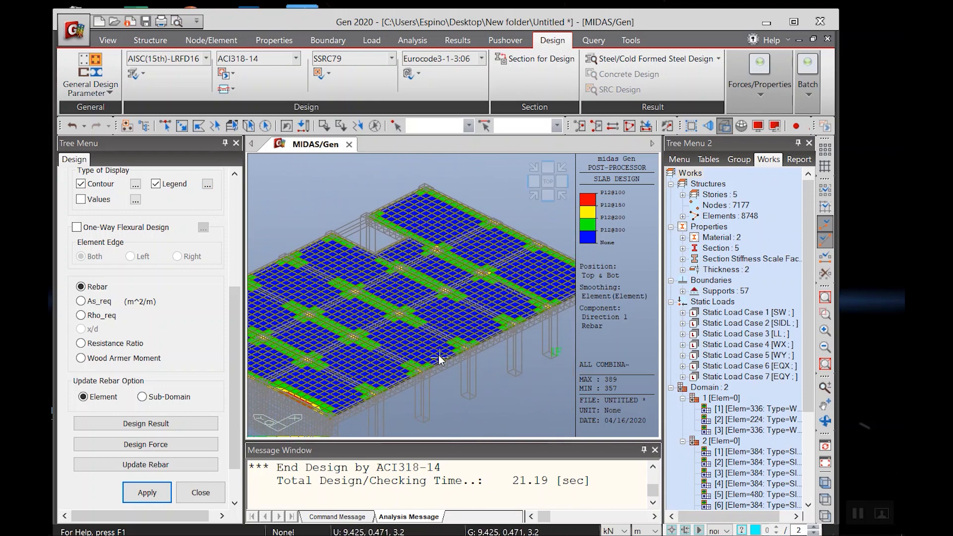
{"action": "scroll", "coordinate": [439, 354], "scroll_direction": "up", "scroll_amount": 5}
{"action": "scroll", "coordinate": [484, 346], "scroll_direction": "up", "scroll_amount": 4}
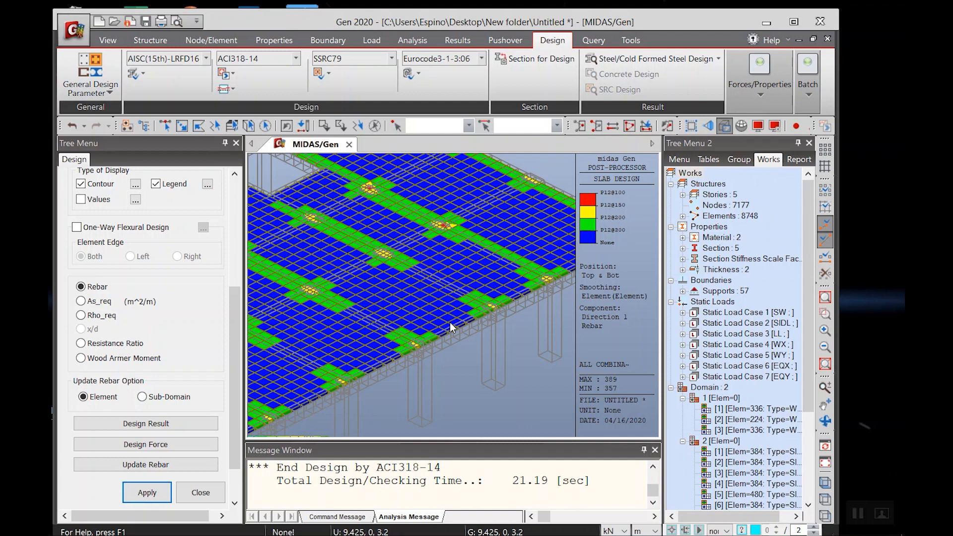
{"action": "middle_click_drag", "start_coordinate": [452, 328], "coordinate": [458, 352]}
{"action": "scroll", "coordinate": [460, 329], "scroll_direction": "down", "scroll_amount": 2}
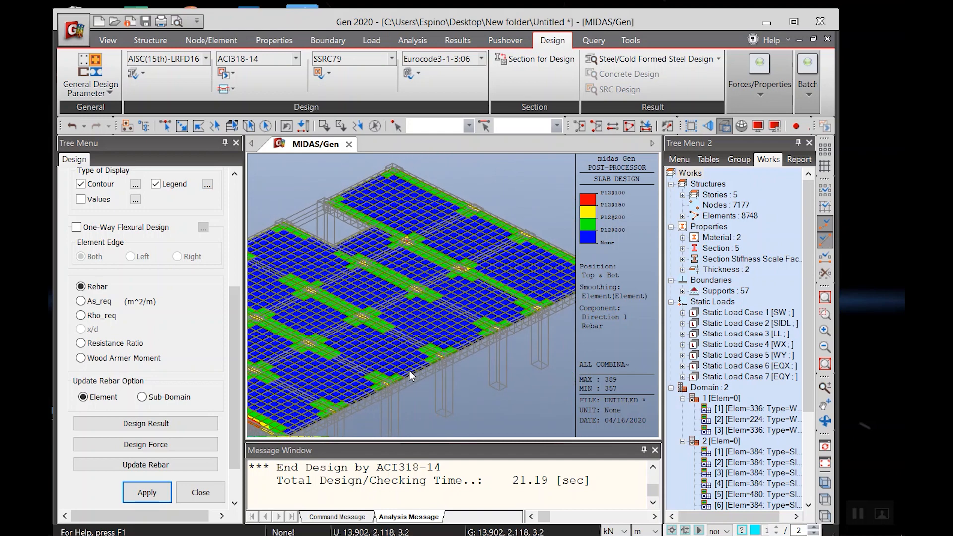
{"action": "middle_click_drag", "start_coordinate": [434, 321], "coordinate": [436, 350]}
{"action": "scroll", "coordinate": [436, 350], "scroll_direction": "down", "scroll_amount": 4}
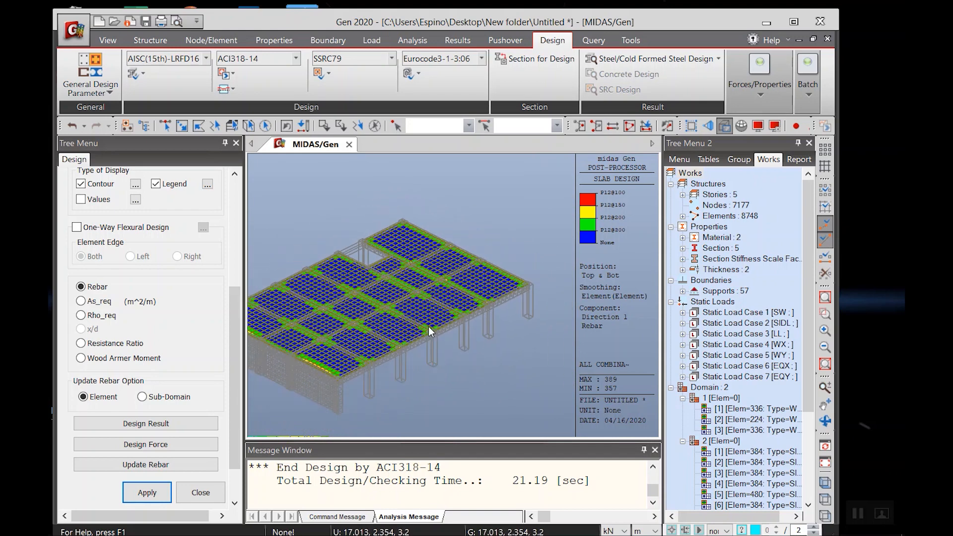
{"action": "middle_click_drag", "start_coordinate": [401, 346], "coordinate": [413, 351]}
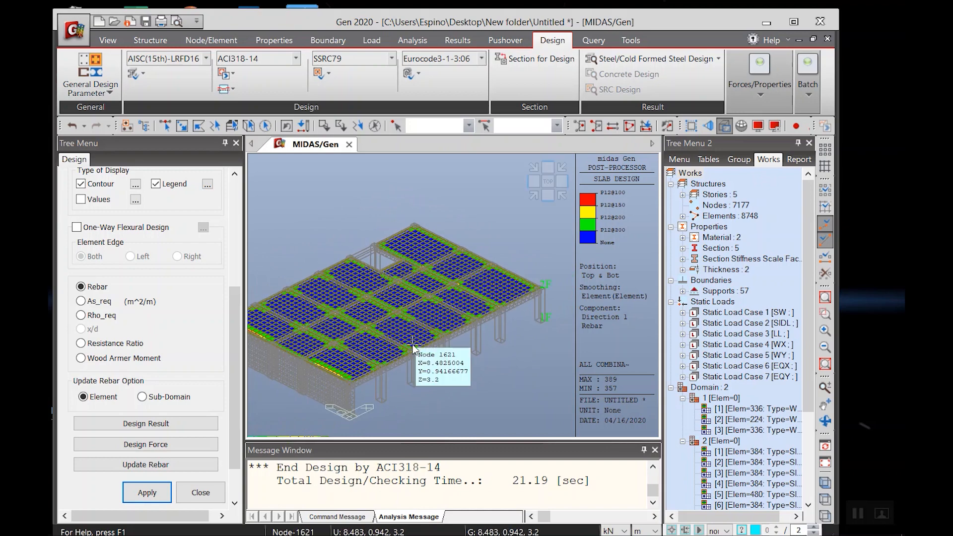
{"action": "scroll", "coordinate": [417, 350], "scroll_direction": "up", "scroll_amount": 3}
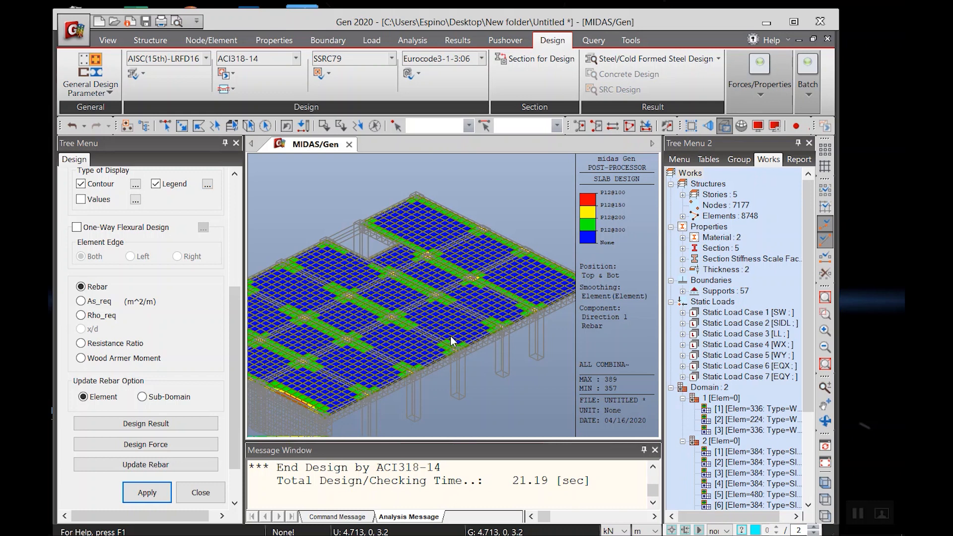
{"action": "scroll", "coordinate": [392, 260], "scroll_direction": "down", "scroll_amount": 2}
{"action": "mouse_move", "coordinate": [382, 315]}
{"action": "middle_mouse_down"}
{"action": "mouse_move", "coordinate": [418, 310]}
{"action": "mouse_move", "coordinate": [395, 315]}
{"action": "middle_mouse_up"}
{"action": "middle_click_drag", "start_coordinate": [473, 307], "coordinate": [435, 322]}
{"action": "middle_click_drag", "start_coordinate": [386, 352], "coordinate": [447, 317]}
{"action": "scroll", "coordinate": [402, 301], "scroll_direction": "down", "scroll_amount": 2}
{"action": "scroll", "coordinate": [454, 296], "scroll_direction": "up", "scroll_amount": 3}
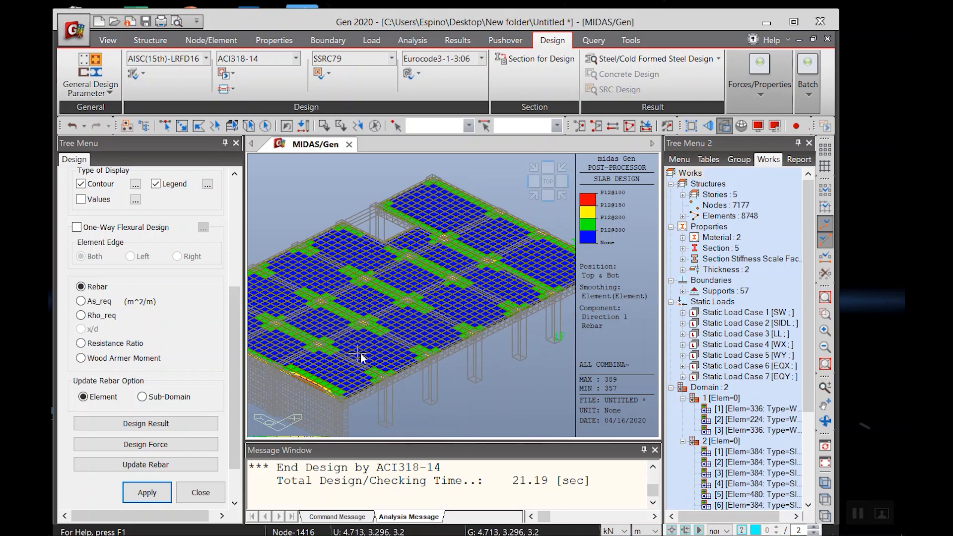
{"action": "scroll", "coordinate": [457, 289], "scroll_direction": "up", "scroll_amount": 5}
{"action": "scroll", "coordinate": [457, 290], "scroll_direction": "up", "scroll_amount": 3}
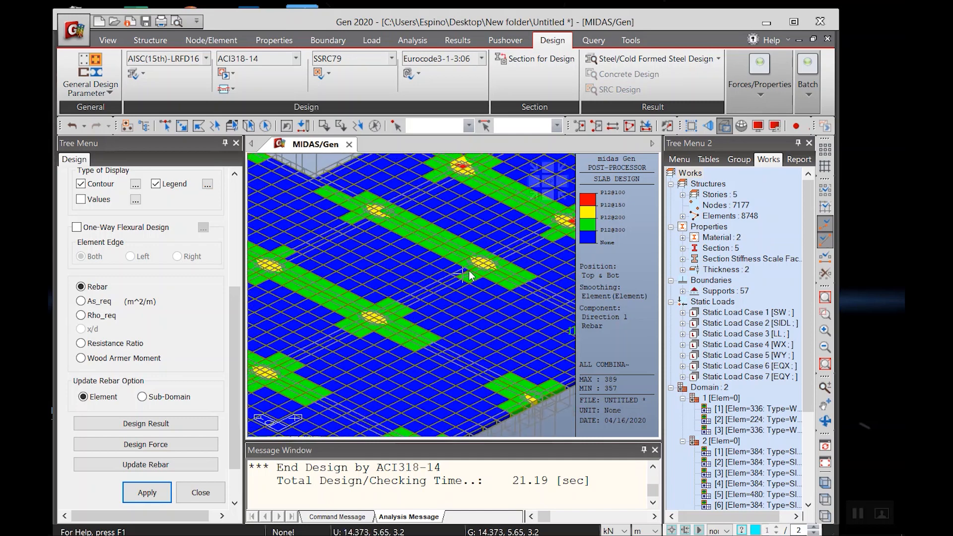
{"action": "scroll", "coordinate": [453, 283], "scroll_direction": "up", "scroll_amount": 5}
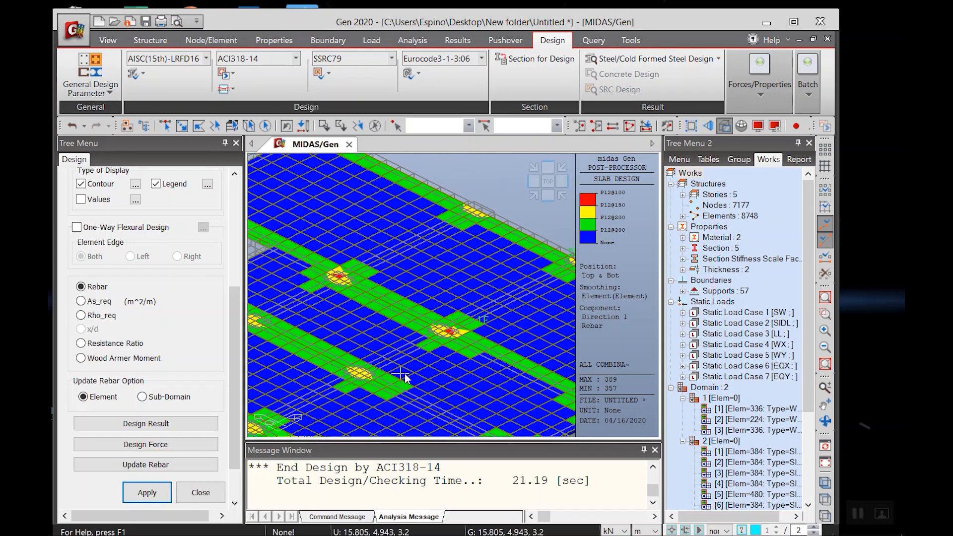
{"action": "scroll", "coordinate": [442, 281], "scroll_direction": "down", "scroll_amount": 3}
{"action": "scroll", "coordinate": [506, 276], "scroll_direction": "up", "scroll_amount": 3}
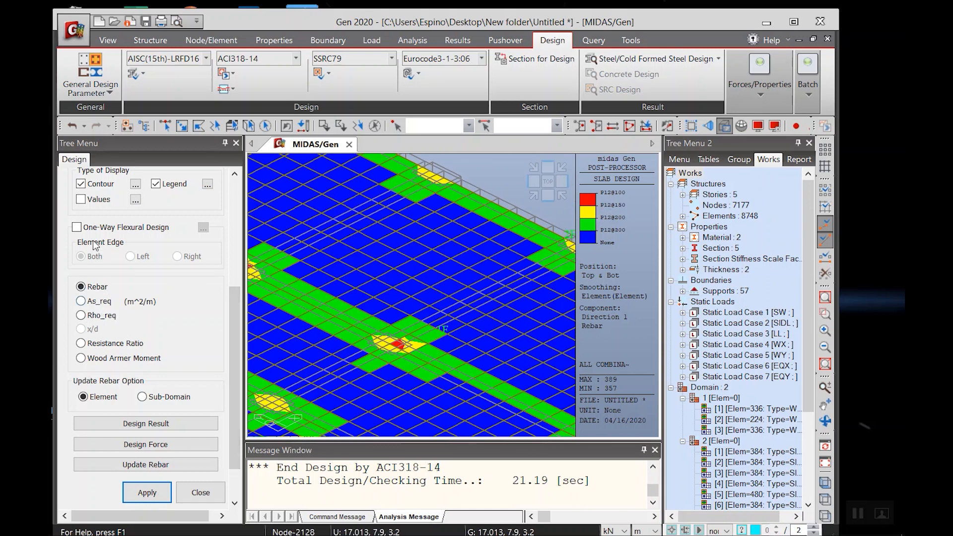
Turn on the value labels for the slab rebar contour and apply the display
{"action": "left_click", "coordinate": [101, 199]}
{"action": "left_click", "coordinate": [147, 492]}
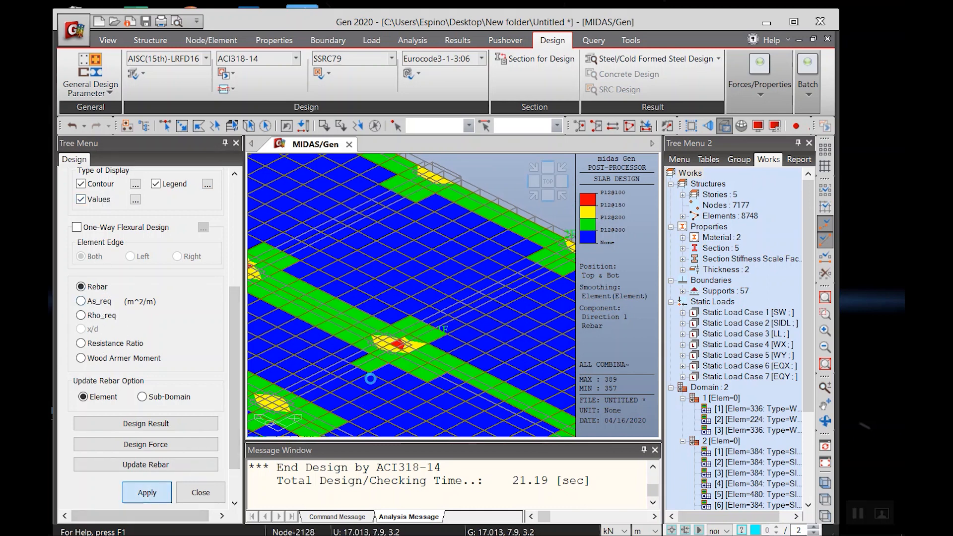
{"action": "middle_click_drag", "start_coordinate": [401, 343], "coordinate": [419, 300]}
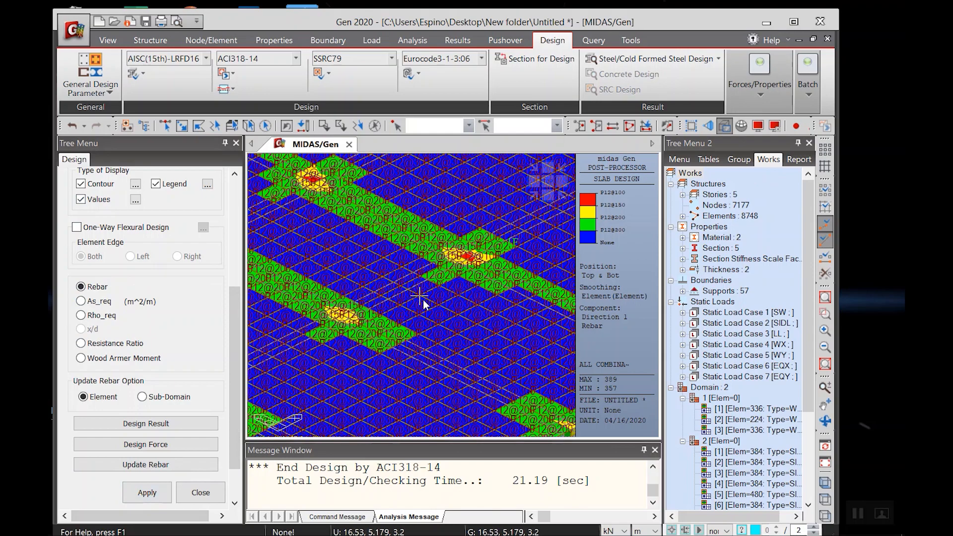
{"action": "scroll", "coordinate": [421, 301], "scroll_direction": "down", "scroll_amount": 2}
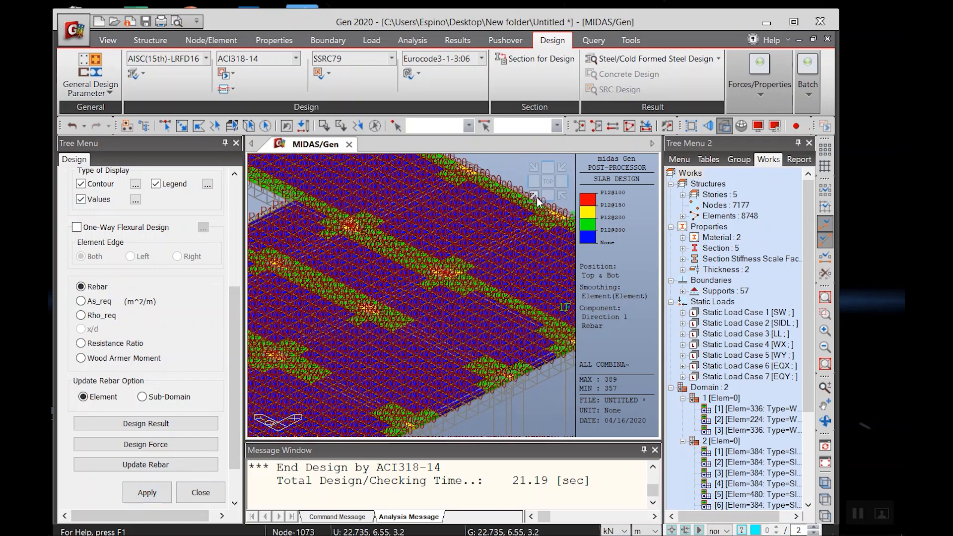
Select the lower-Y half of the slab in plan view with a window and activate only that part of the model
{"action": "left_click", "coordinate": [536, 198]}
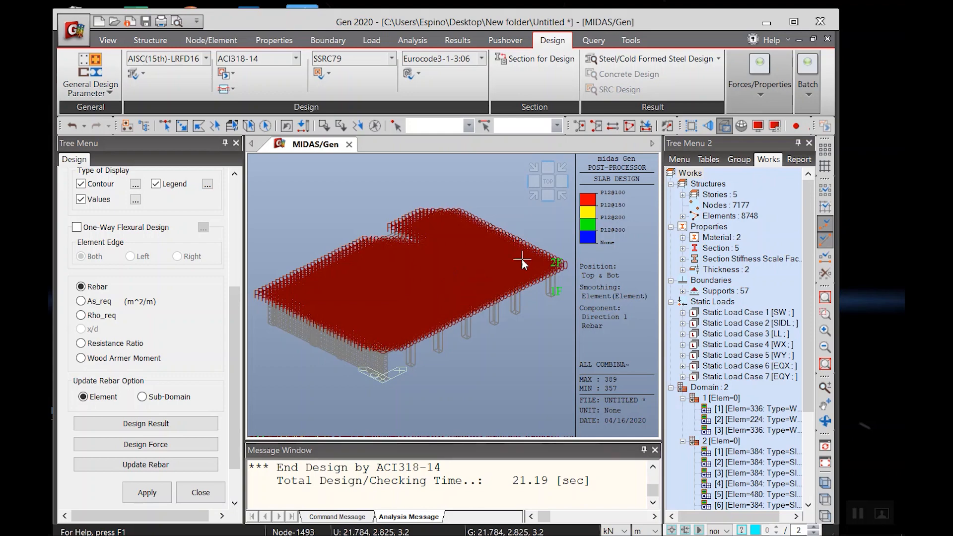
{"action": "left_click", "coordinate": [547, 190]}
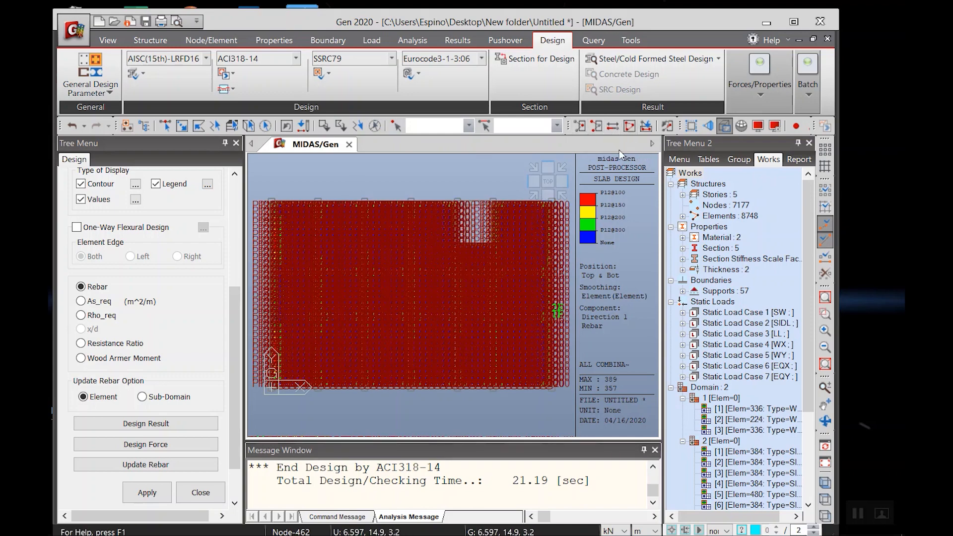
{"action": "scroll", "coordinate": [437, 299], "scroll_direction": "up", "scroll_amount": 5}
{"action": "scroll", "coordinate": [437, 297], "scroll_direction": "down", "scroll_amount": 3}
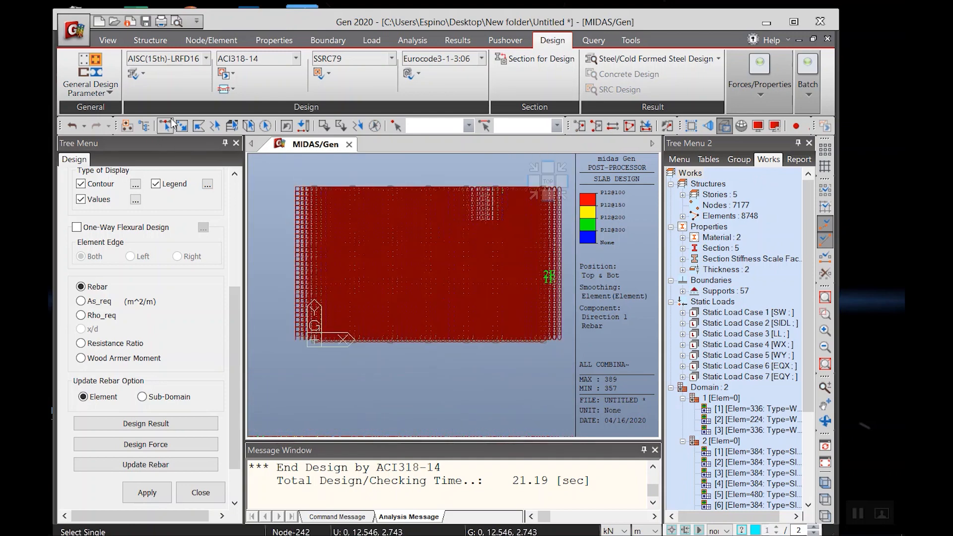
{"action": "left_click_drag", "start_coordinate": [285, 265], "coordinate": [577, 380]}
{"action": "left_click_drag", "start_coordinate": [279, 269], "coordinate": [565, 398]}
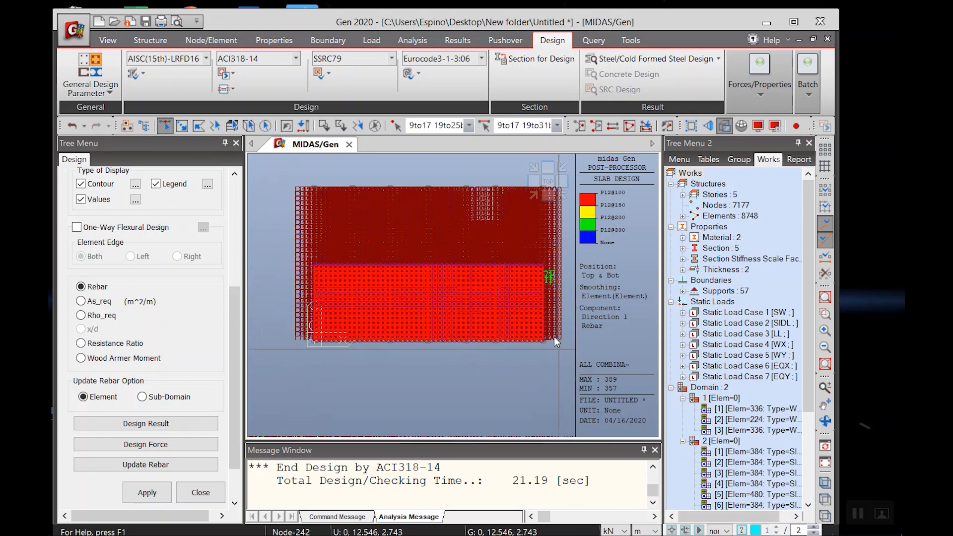
{"action": "left_click", "coordinate": [581, 128]}
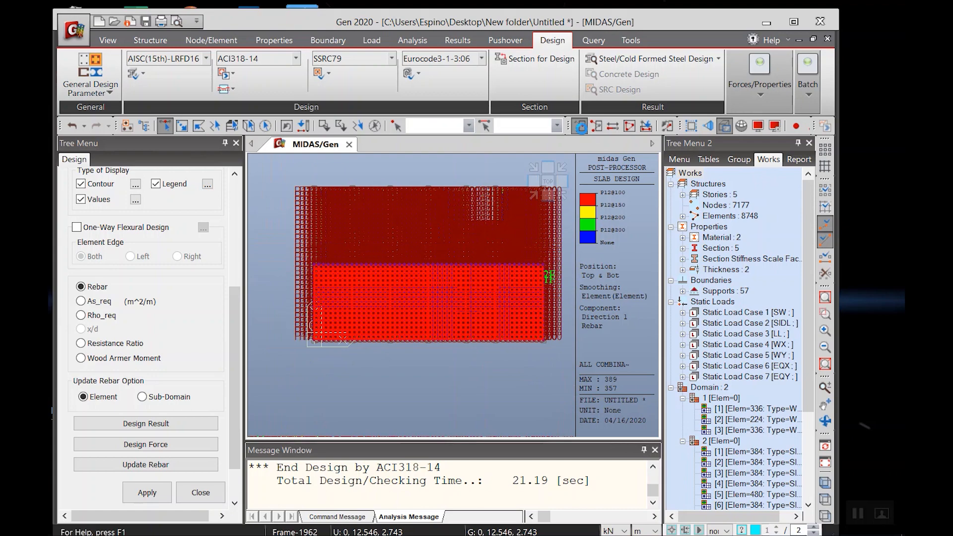
Examine the P12 rebar spacing labels on the elements around the columns and in the midspan of the activated slab
{"action": "middle_click_drag", "start_coordinate": [484, 332], "coordinate": [502, 302]}
{"action": "scroll", "coordinate": [520, 276], "scroll_direction": "up", "scroll_amount": 8}
{"action": "mouse_move", "coordinate": [368, 290]}
{"action": "middle_mouse_down"}
{"action": "mouse_move", "coordinate": [338, 356]}
{"action": "mouse_move", "coordinate": [457, 364]}
{"action": "middle_mouse_up"}
{"action": "middle_click_drag", "start_coordinate": [406, 210], "coordinate": [348, 326]}
{"action": "scroll", "coordinate": [347, 298], "scroll_direction": "down", "scroll_amount": 2}
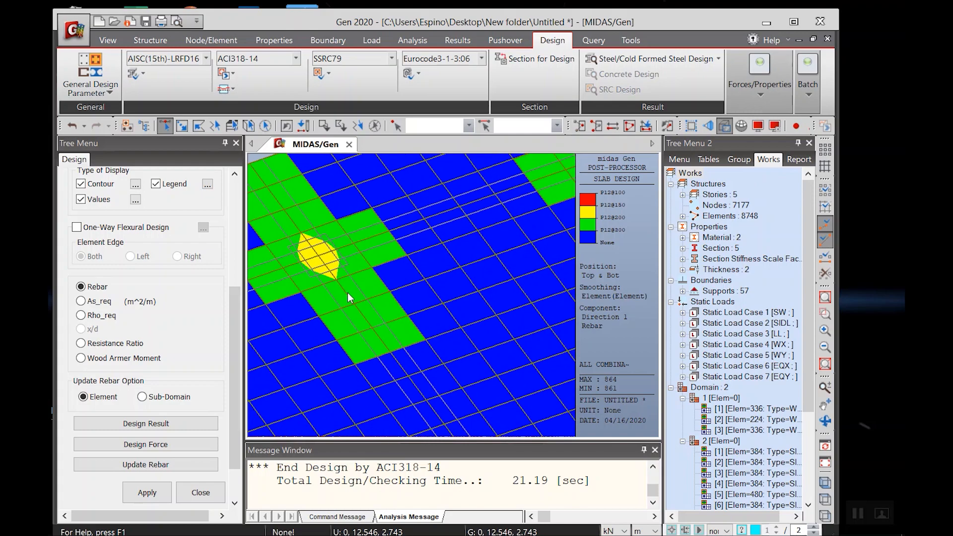
{"action": "scroll", "coordinate": [396, 293], "scroll_direction": "down", "scroll_amount": 2}
{"action": "middle_click_drag", "start_coordinate": [424, 289], "coordinate": [369, 307]}
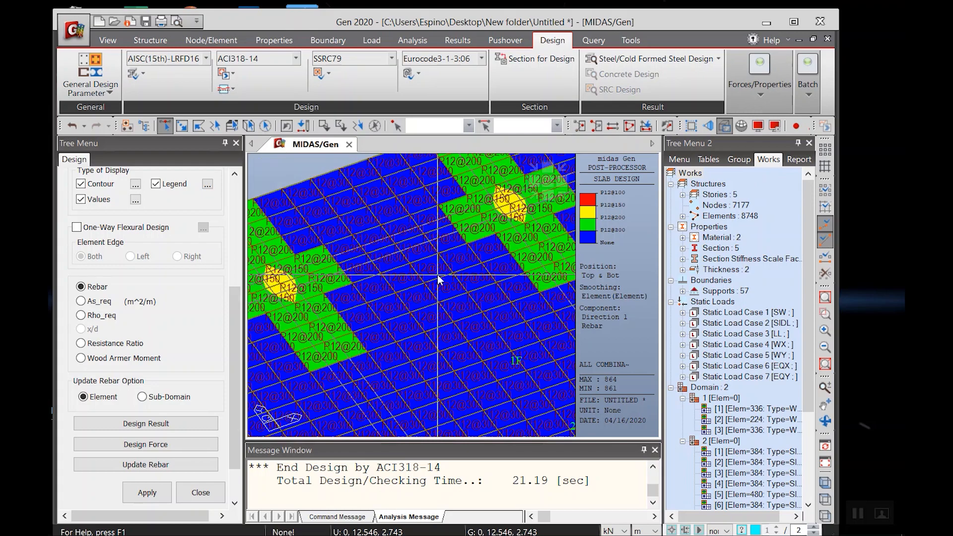
{"action": "middle_click_drag", "start_coordinate": [450, 261], "coordinate": [358, 305]}
{"action": "scroll", "coordinate": [415, 283], "scroll_direction": "up", "scroll_amount": 2}
{"action": "middle_click_drag", "start_coordinate": [448, 285], "coordinate": [361, 324]}
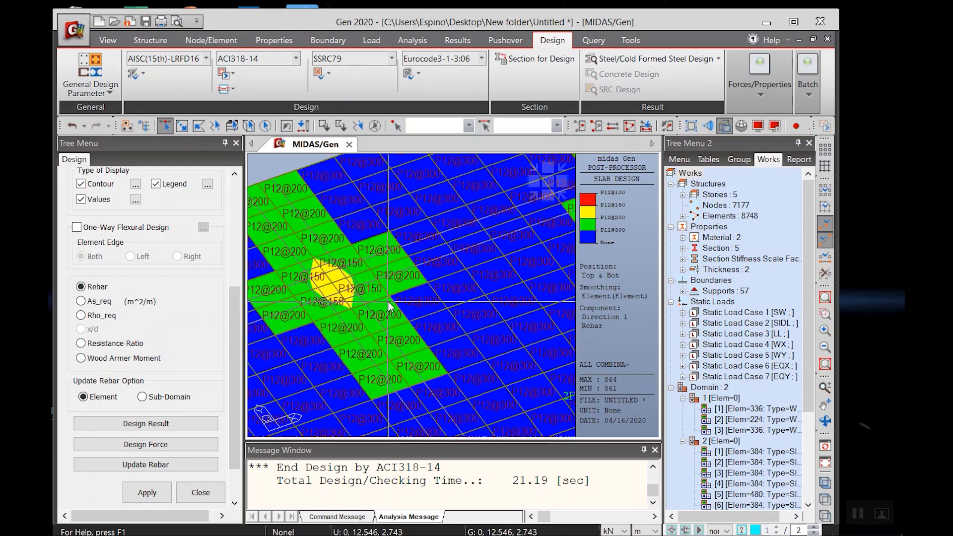
{"action": "scroll", "coordinate": [389, 297], "scroll_direction": "up", "scroll_amount": 2}
{"action": "mouse_move", "coordinate": [471, 270]}
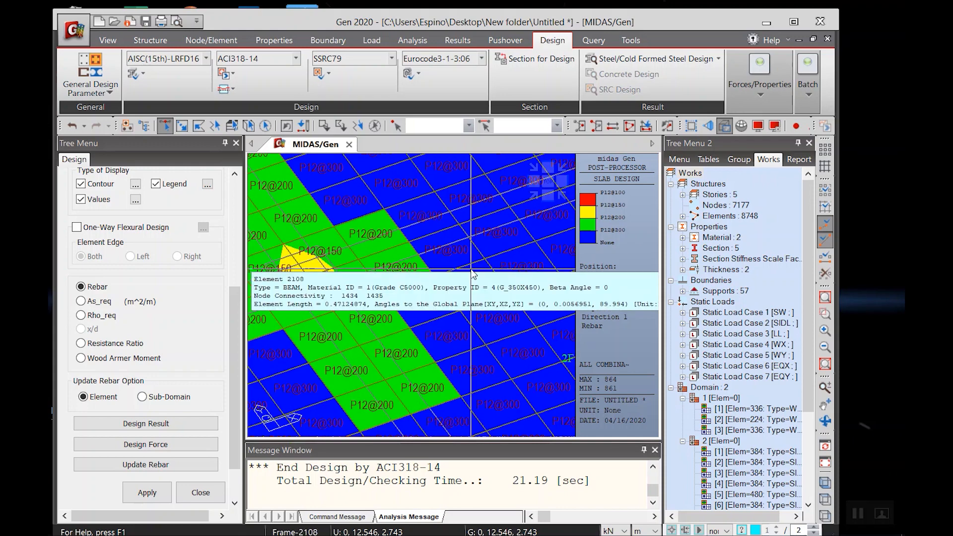
Update the rebar of the activated slab elements from the flexural design, by element, and review the resulting Meshed Slab rebar data
{"action": "middle_click_drag", "start_coordinate": [458, 308], "coordinate": [378, 329]}
{"action": "scroll", "coordinate": [474, 289], "scroll_direction": "up", "scroll_amount": 2}
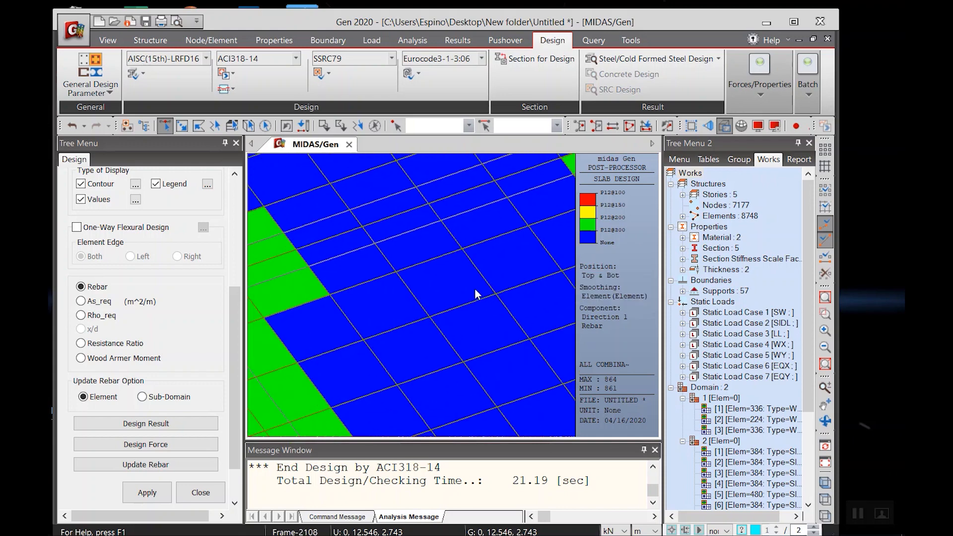
{"action": "scroll", "coordinate": [412, 306], "scroll_direction": "down", "scroll_amount": 3}
{"action": "scroll", "coordinate": [477, 273], "scroll_direction": "down", "scroll_amount": 2}
{"action": "middle_click_drag", "start_coordinate": [478, 264], "coordinate": [370, 335]}
{"action": "middle_click_drag", "start_coordinate": [454, 281], "coordinate": [369, 311]}
{"action": "mouse_move", "coordinate": [474, 299]}
{"action": "middle_mouse_down"}
{"action": "mouse_move", "coordinate": [346, 304]}
{"action": "mouse_move", "coordinate": [446, 277]}
{"action": "mouse_move", "coordinate": [435, 264]}
{"action": "middle_mouse_up"}
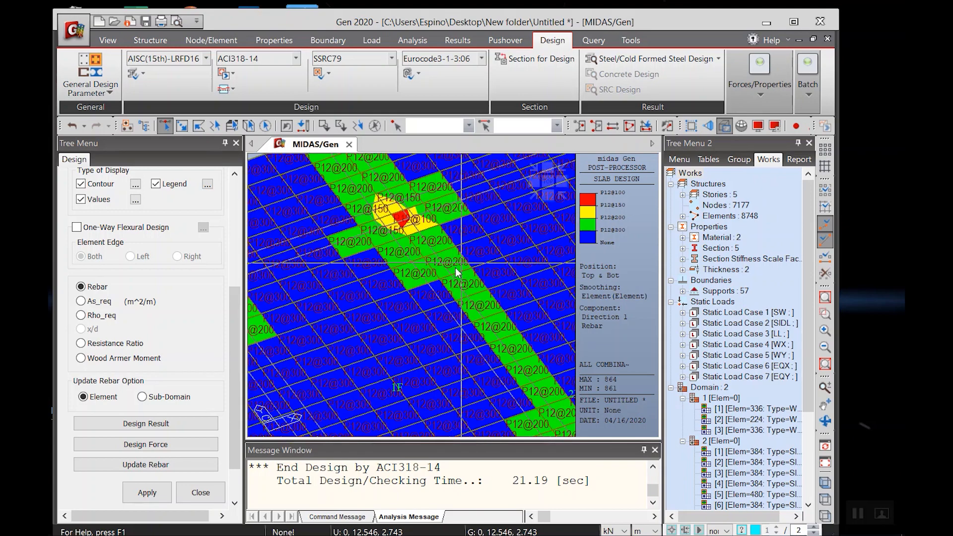
{"action": "left_click", "coordinate": [148, 463]}
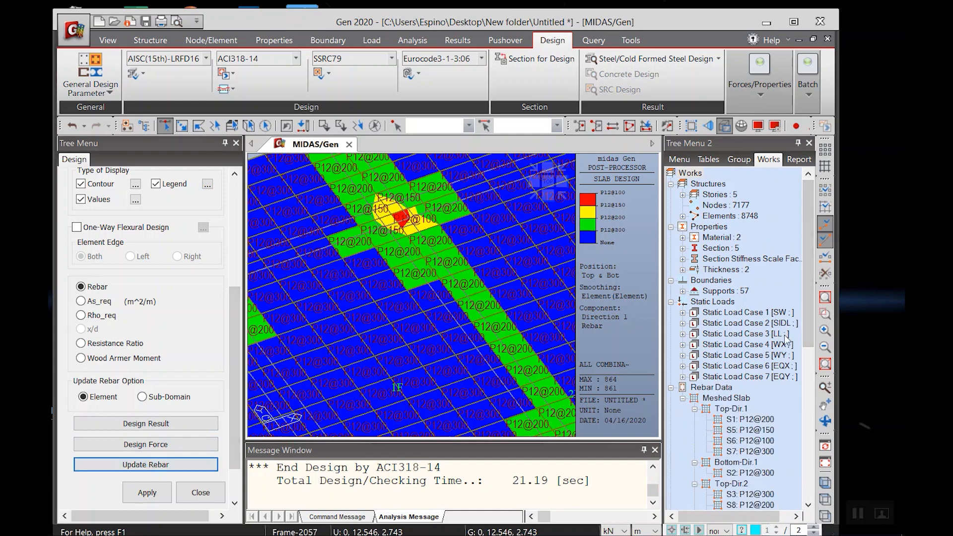
{"action": "scroll", "coordinate": [809, 338], "scroll_direction": "down", "scroll_amount": 4}
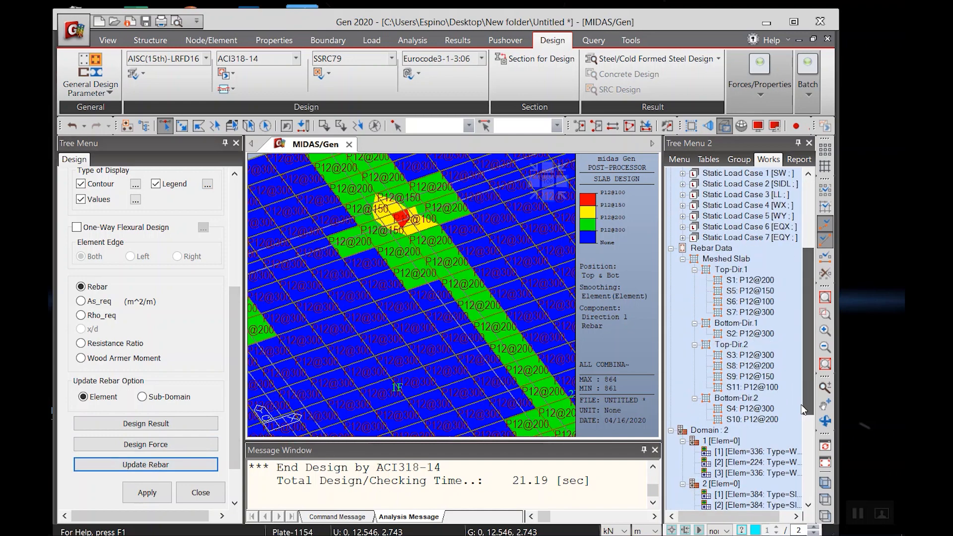
Inspect the bar size and spacing options in the properties of the Top-Dir.1 S1 P12@200 rebar, leaving them unmodified
{"action": "left_click", "coordinate": [743, 282]}
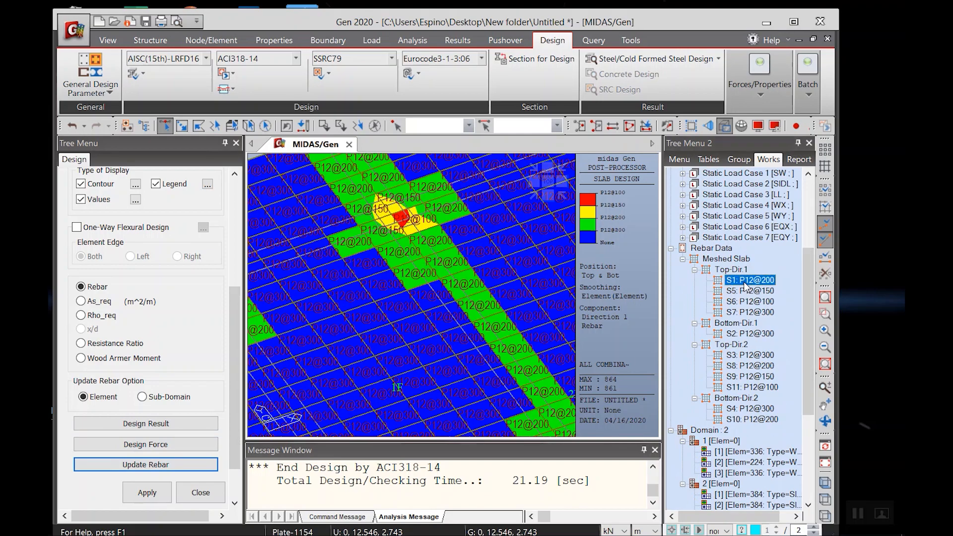
{"action": "scroll", "coordinate": [374, 337], "scroll_direction": "down", "scroll_amount": 3}
{"action": "scroll", "coordinate": [318, 328], "scroll_direction": "down", "scroll_amount": 3}
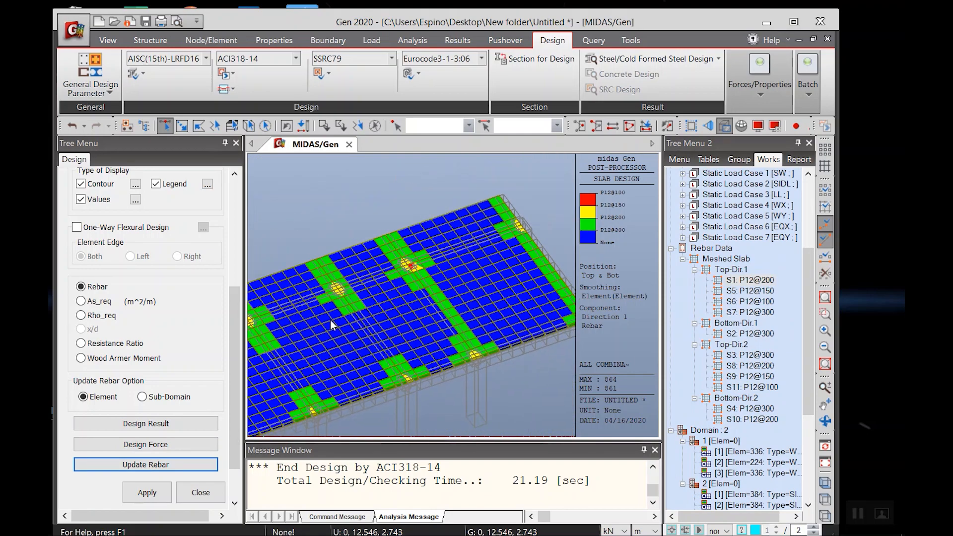
{"action": "scroll", "coordinate": [344, 319], "scroll_direction": "up", "scroll_amount": 5}
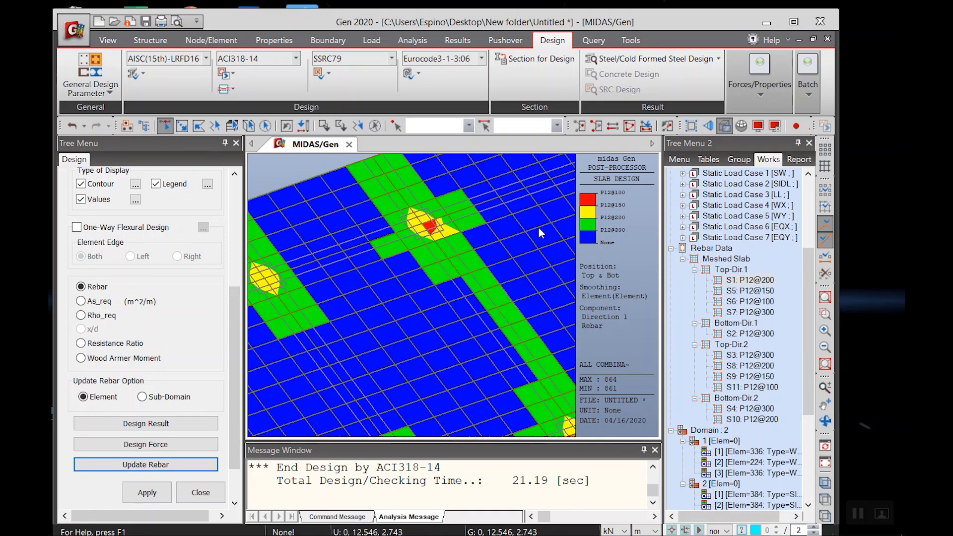
{"action": "right_click", "coordinate": [750, 286]}
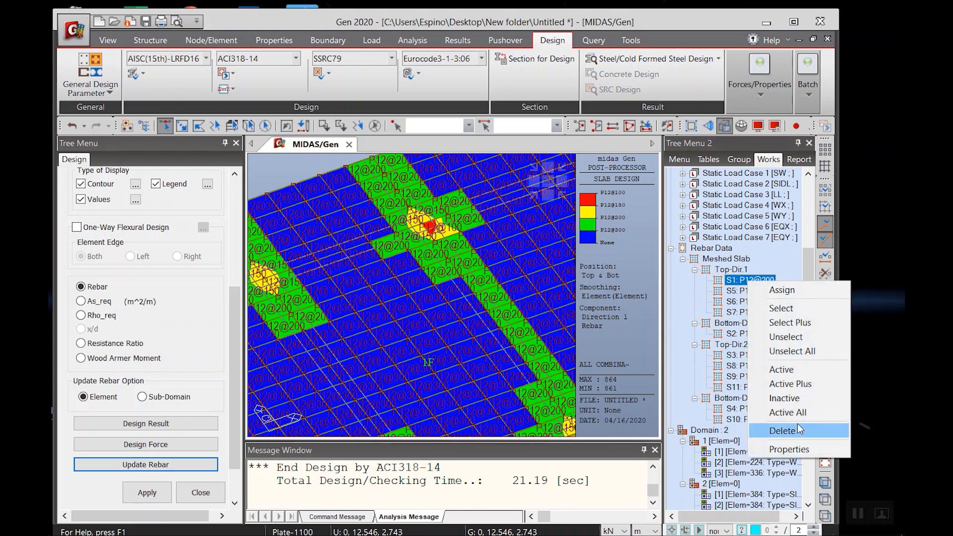
{"action": "left_click", "coordinate": [789, 449]}
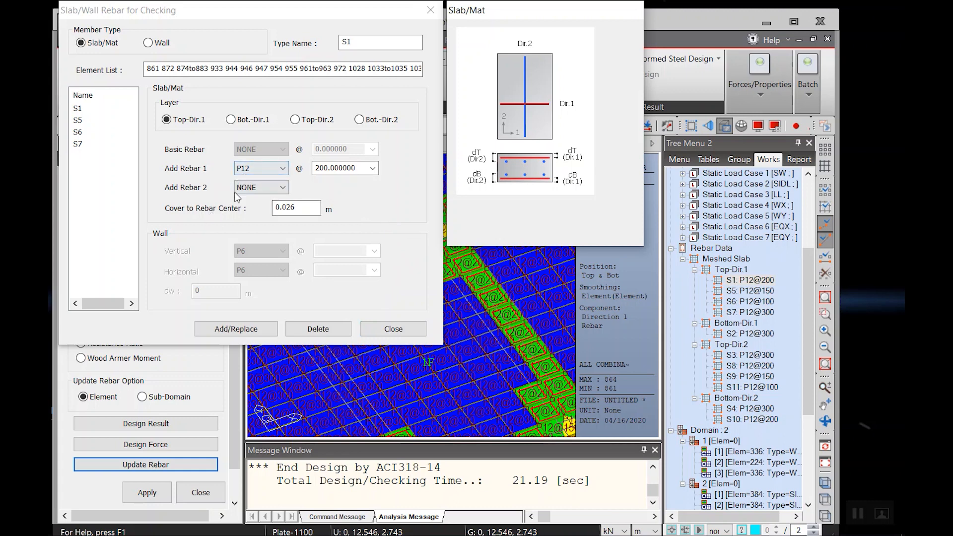
{"action": "double_click", "coordinate": [328, 167]}
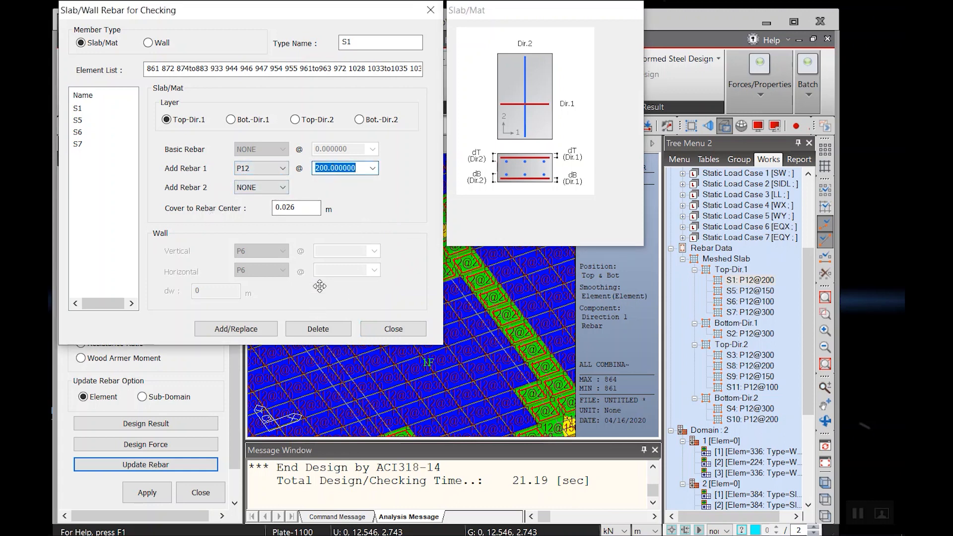
{"action": "left_click", "coordinate": [269, 173]}
{"action": "left_click", "coordinate": [269, 173]}
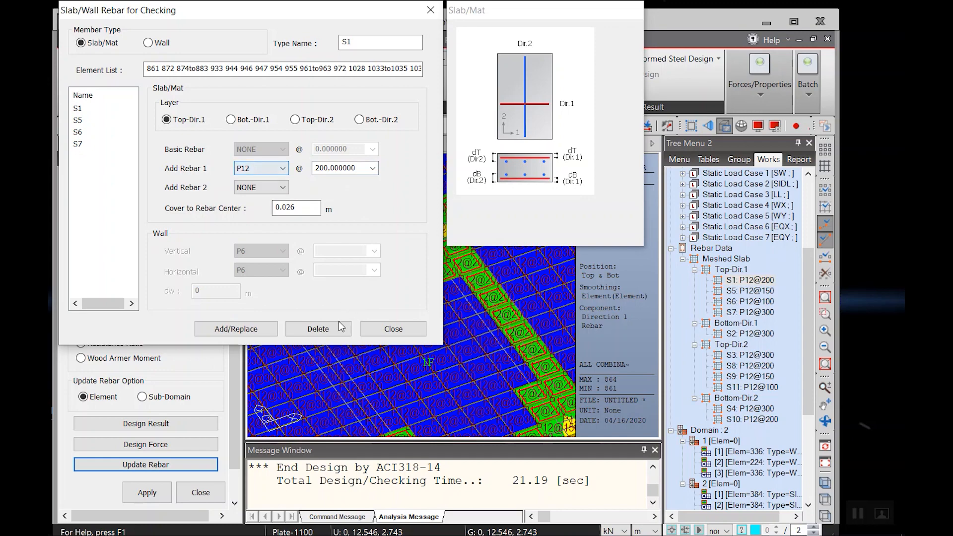
{"action": "left_click", "coordinate": [395, 328]}
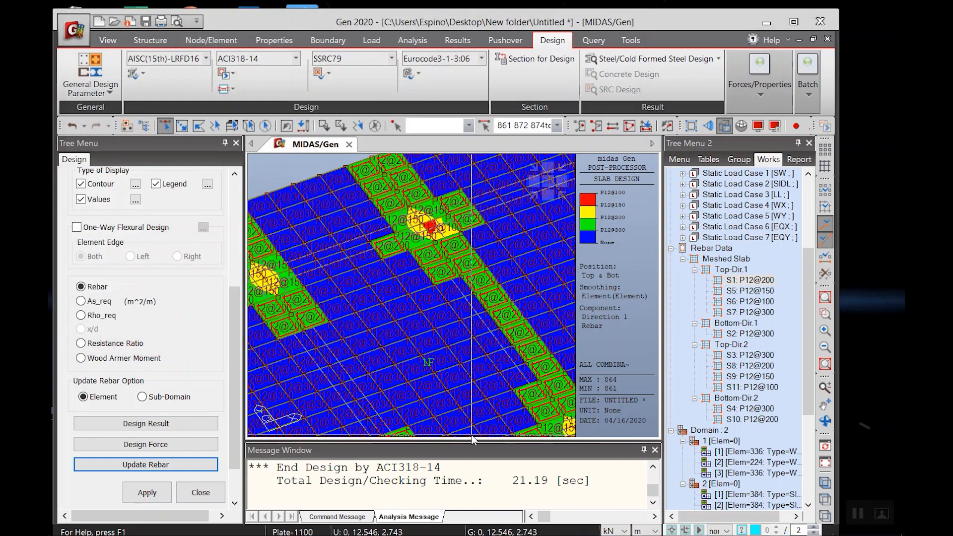
Select the slab elements assigned to the Bottom-Dir.2 S10 P12@200 rebar and locate them on the model
{"action": "scroll", "coordinate": [499, 310], "scroll_direction": "down", "scroll_amount": 2}
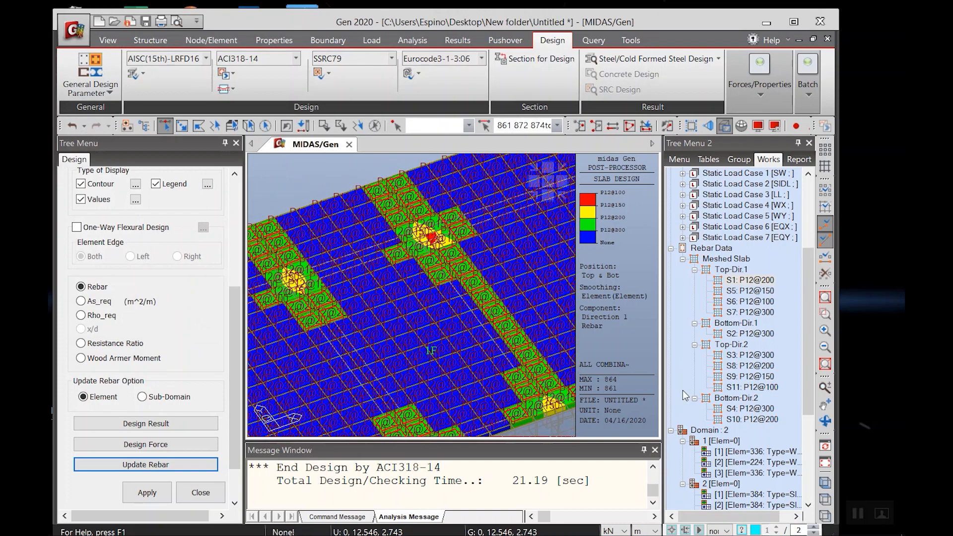
{"action": "scroll", "coordinate": [422, 294], "scroll_direction": "up", "scroll_amount": 2}
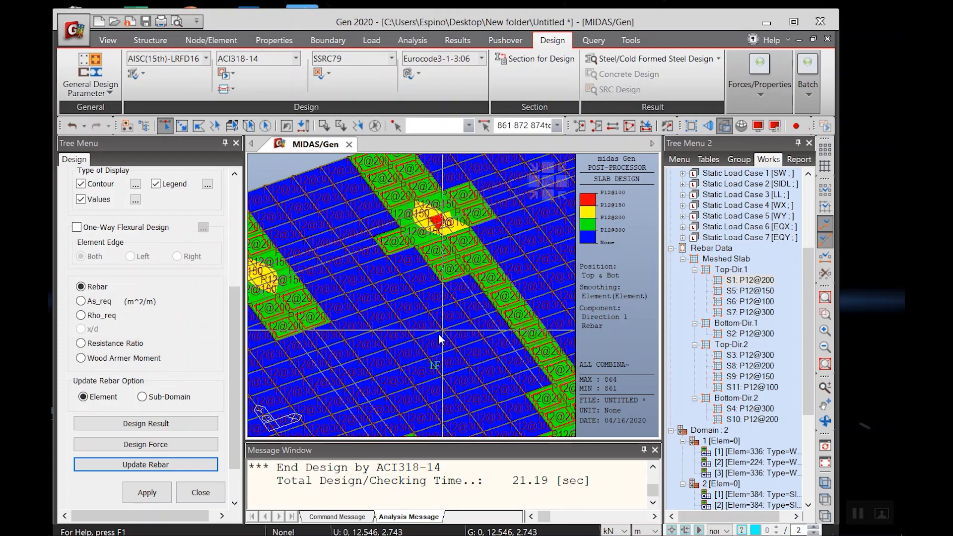
{"action": "scroll", "coordinate": [432, 343], "scroll_direction": "down", "scroll_amount": 4}
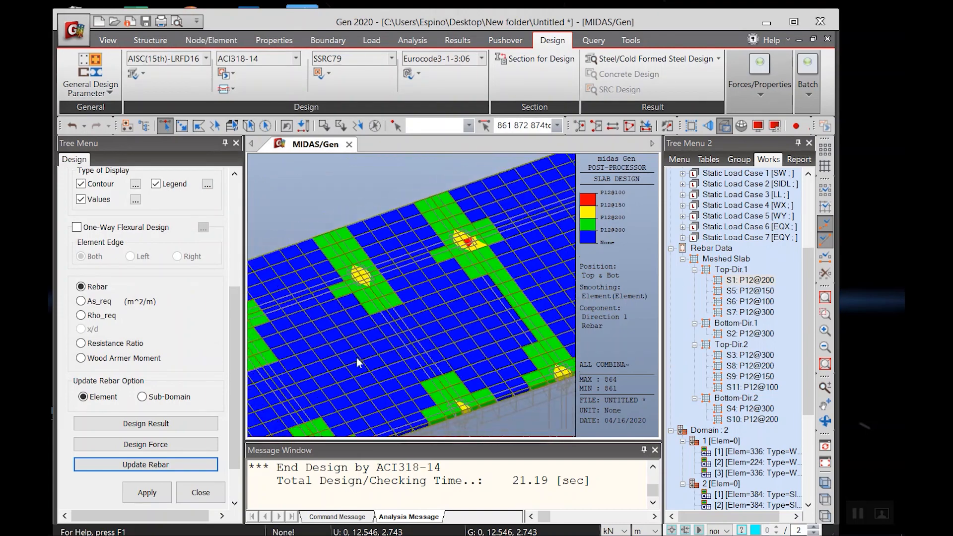
{"action": "scroll", "coordinate": [458, 297], "scroll_direction": "down", "scroll_amount": 1}
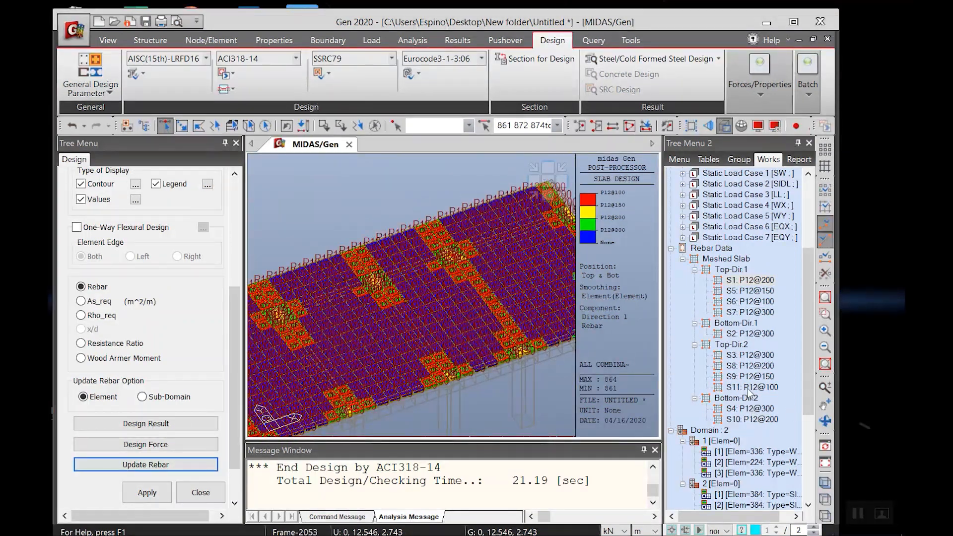
{"action": "left_click", "coordinate": [751, 419]}
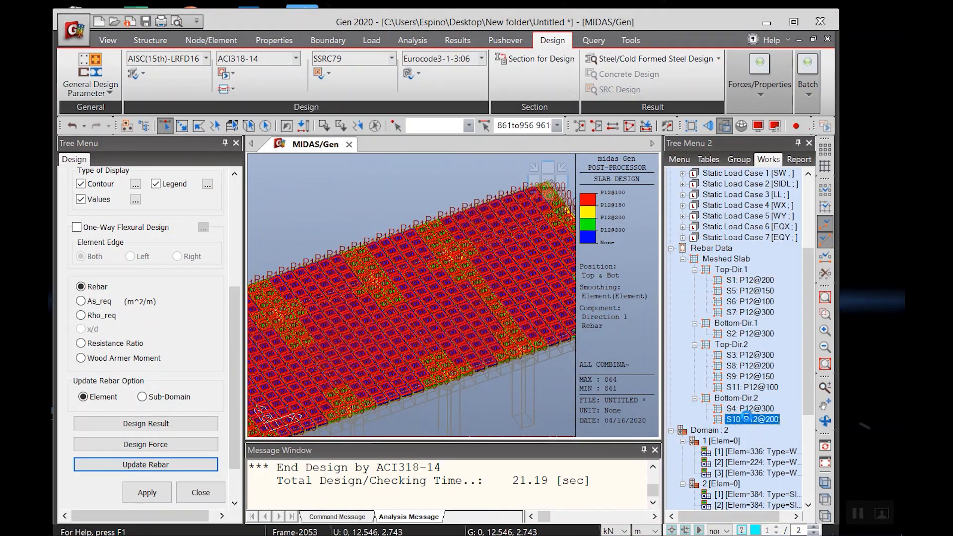
{"action": "scroll", "coordinate": [462, 305], "scroll_direction": "up", "scroll_amount": 4}
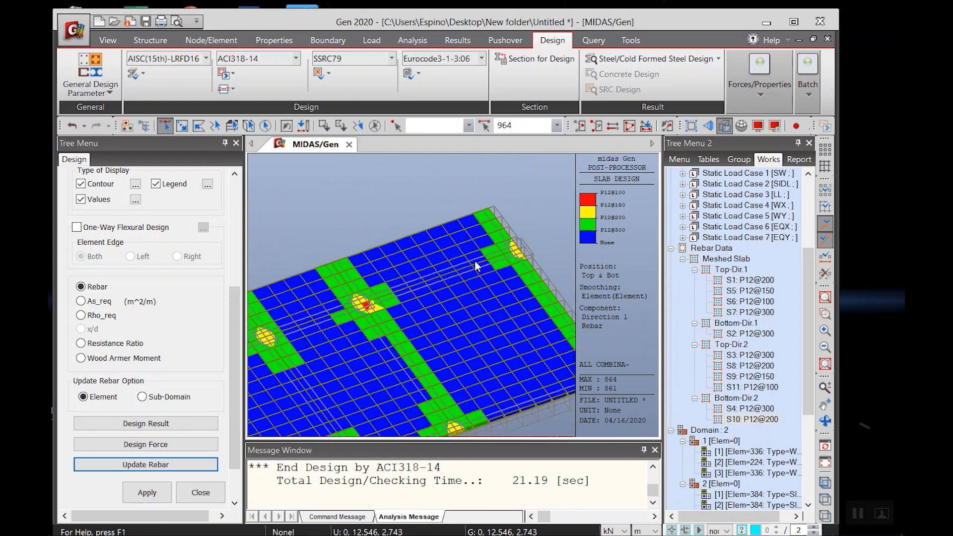
{"action": "scroll", "coordinate": [471, 370], "scroll_direction": "down", "scroll_amount": 1}
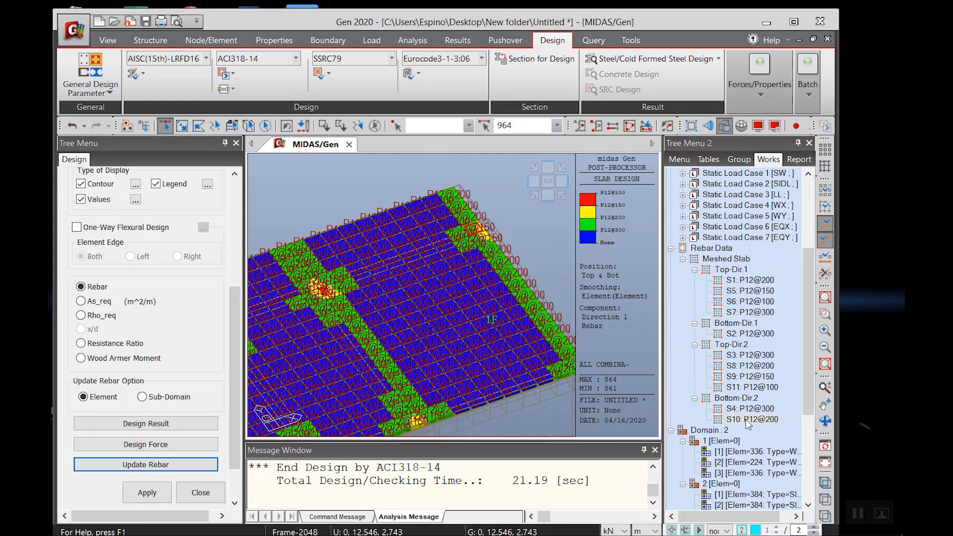
{"action": "scroll", "coordinate": [462, 326], "scroll_direction": "down", "scroll_amount": 2}
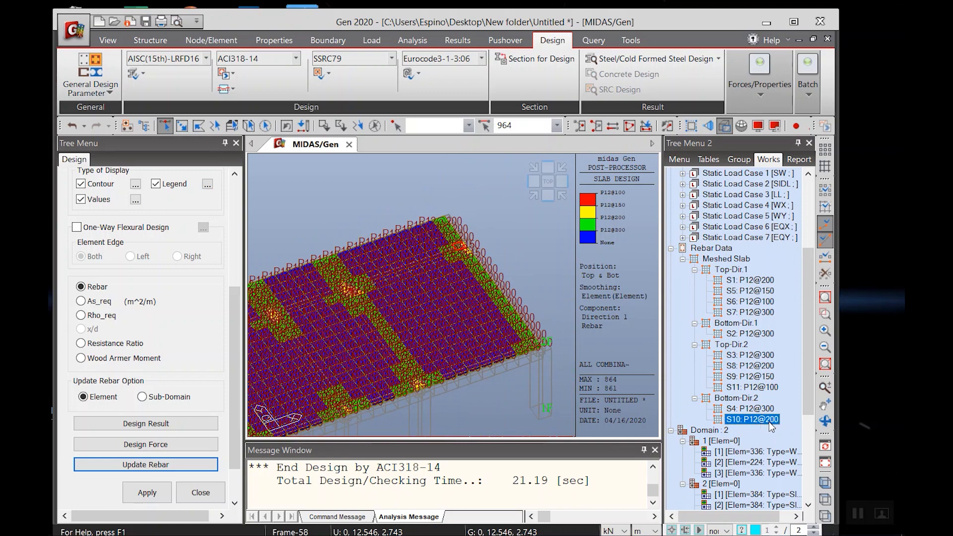
{"action": "scroll", "coordinate": [485, 224], "scroll_direction": "up", "scroll_amount": 5}
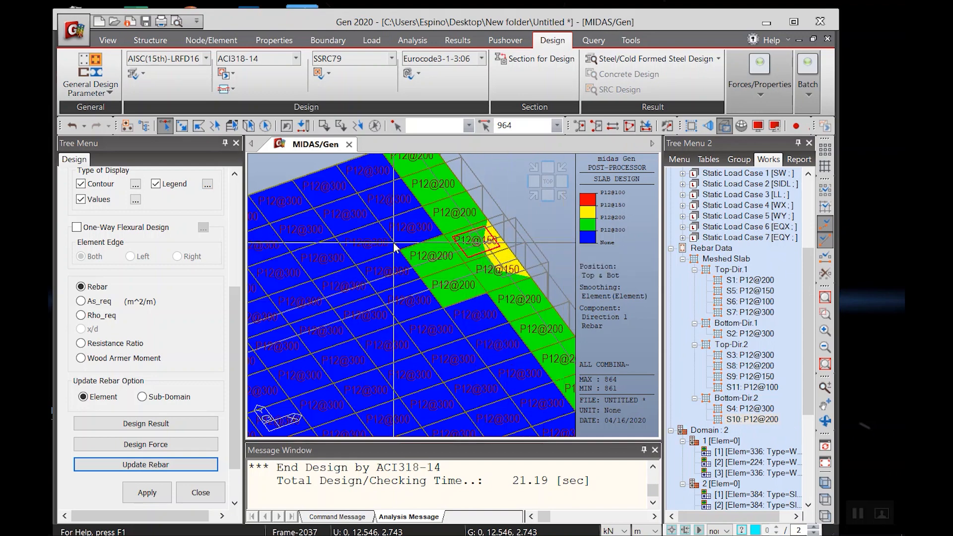
Examine the rebar spacing labels across the slab, from the wall edge and interior columns to the opposite column edge
{"action": "scroll", "coordinate": [394, 248], "scroll_direction": "down", "scroll_amount": 6}
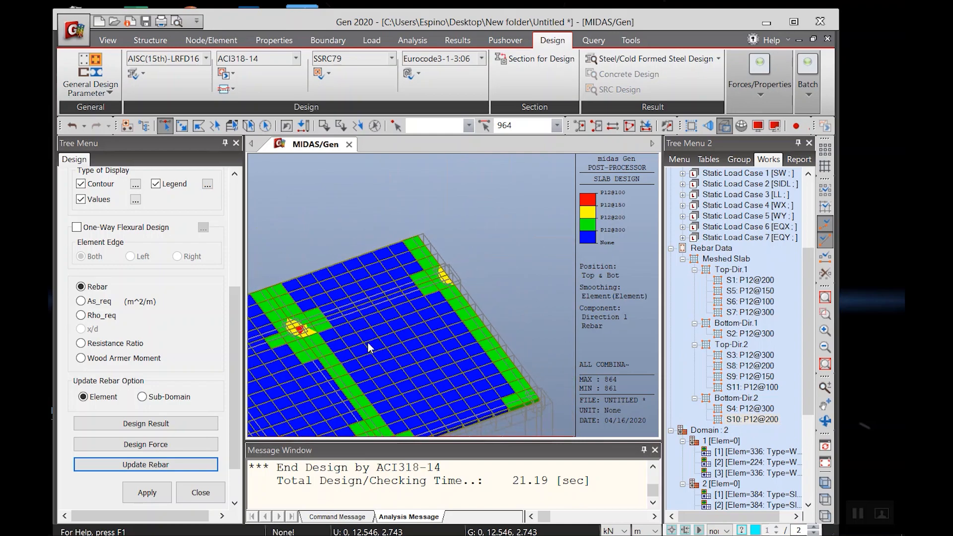
{"action": "scroll", "coordinate": [368, 344], "scroll_direction": "up", "scroll_amount": 5}
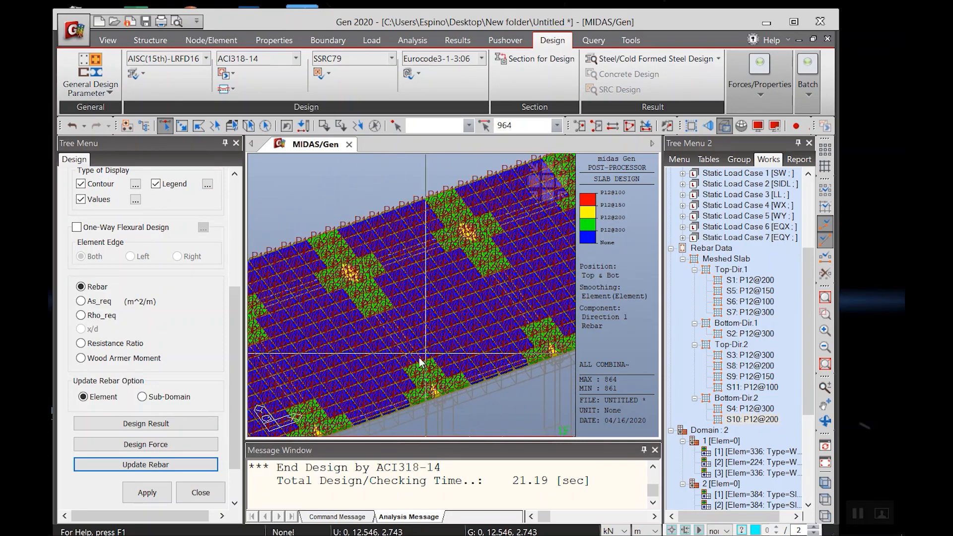
{"action": "scroll", "coordinate": [470, 334], "scroll_direction": "down", "scroll_amount": 2}
{"action": "scroll", "coordinate": [427, 368], "scroll_direction": "up", "scroll_amount": 2}
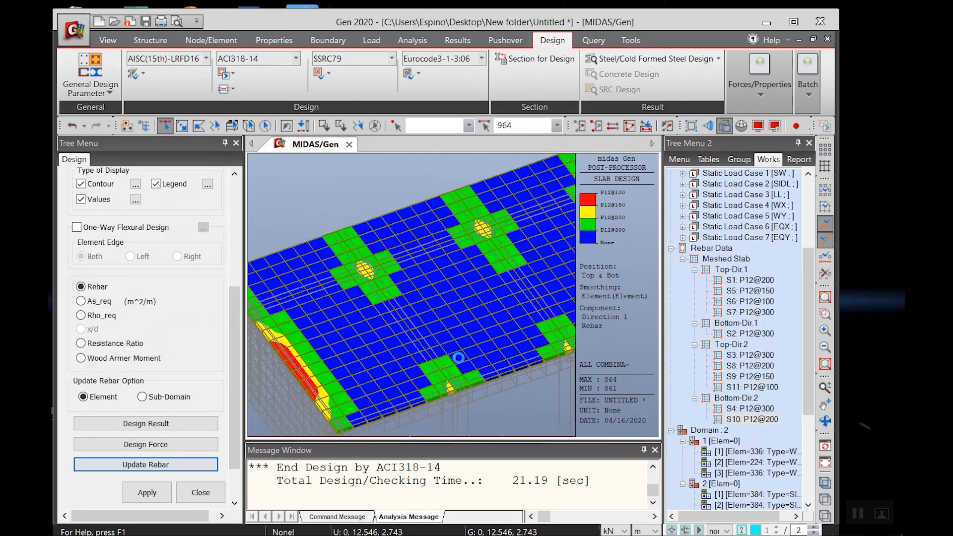
{"action": "middle_click_drag", "start_coordinate": [331, 347], "coordinate": [387, 383]}
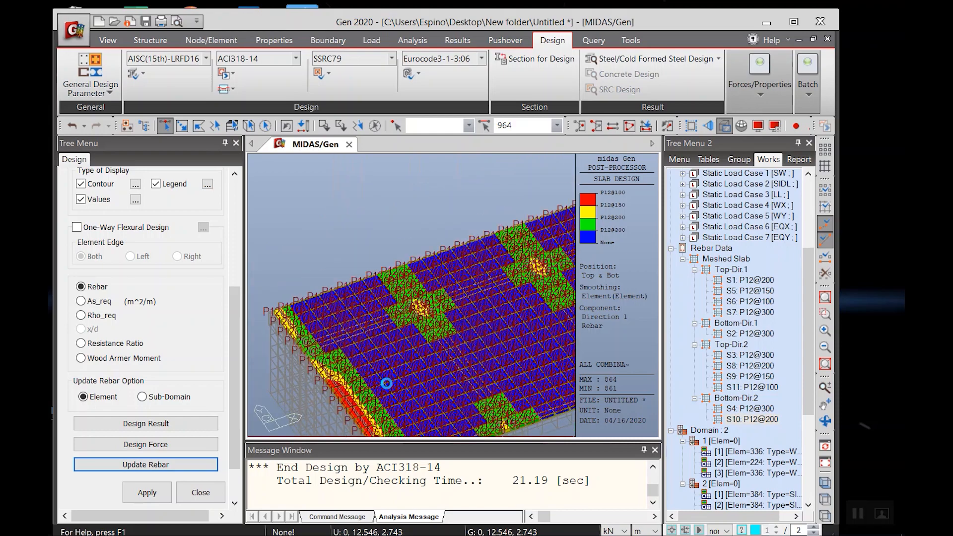
{"action": "scroll", "coordinate": [501, 285], "scroll_direction": "up", "scroll_amount": 3}
{"action": "middle_click_drag", "start_coordinate": [466, 347], "coordinate": [388, 307]}
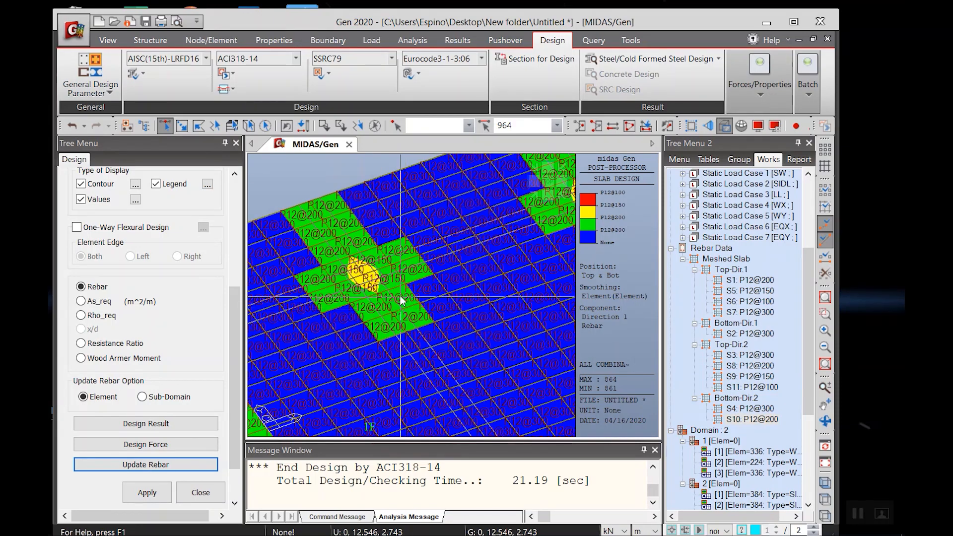
{"action": "scroll", "coordinate": [401, 298], "scroll_direction": "down", "scroll_amount": 2}
{"action": "middle_click_drag", "start_coordinate": [393, 372], "coordinate": [192, 408]}
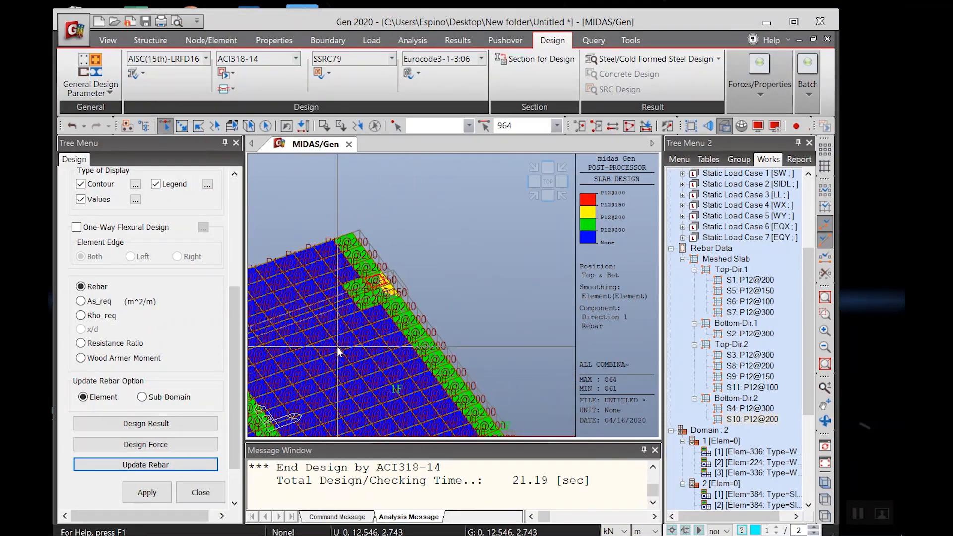
{"action": "middle_click_drag", "start_coordinate": [351, 339], "coordinate": [379, 355]}
{"action": "scroll", "coordinate": [378, 356], "scroll_direction": "up", "scroll_amount": 2}
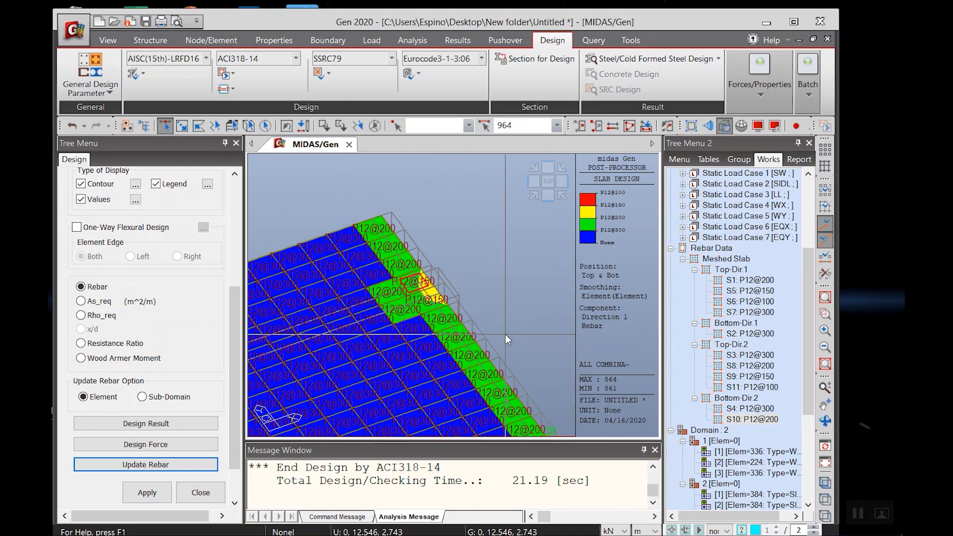
Select the slab elements assigned to the Bottom-Dir.2 S4 P12@300 rebar and check their extent over the whole slab
{"action": "left_click", "coordinate": [746, 420]}
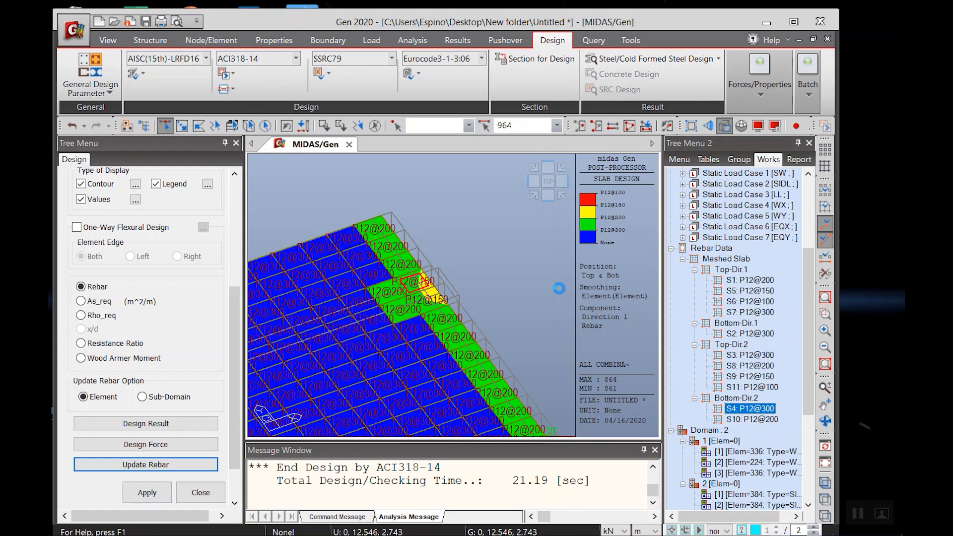
{"action": "left_click", "coordinate": [769, 410]}
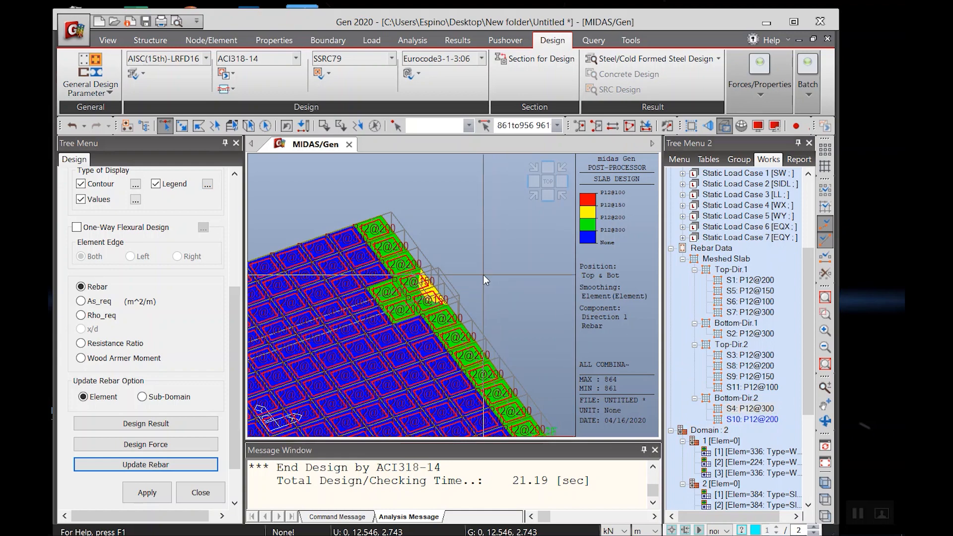
{"action": "scroll", "coordinate": [484, 264], "scroll_direction": "down", "scroll_amount": 4}
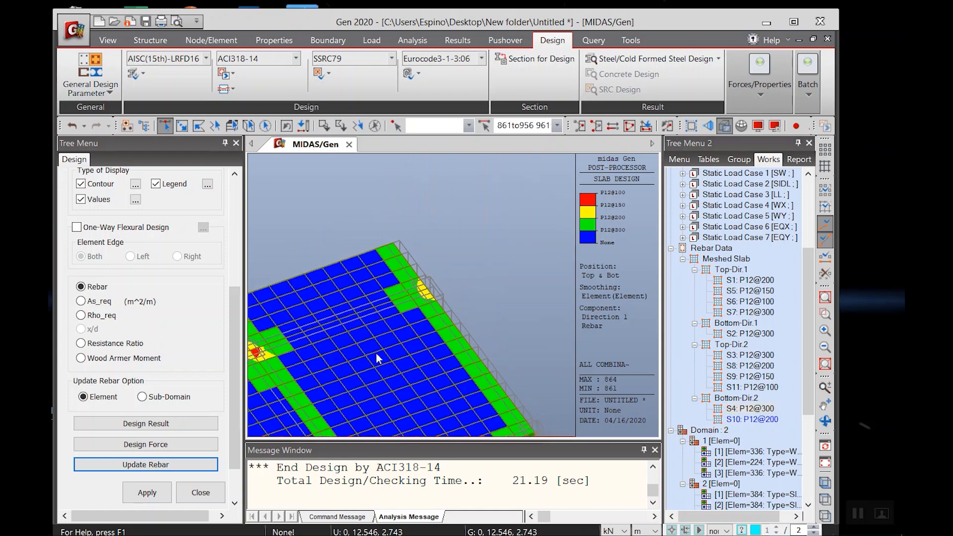
{"action": "scroll", "coordinate": [443, 288], "scroll_direction": "down", "scroll_amount": 3}
{"action": "middle_click_drag", "start_coordinate": [342, 383], "coordinate": [441, 348]}
{"action": "scroll", "coordinate": [495, 278], "scroll_direction": "down", "scroll_amount": 2}
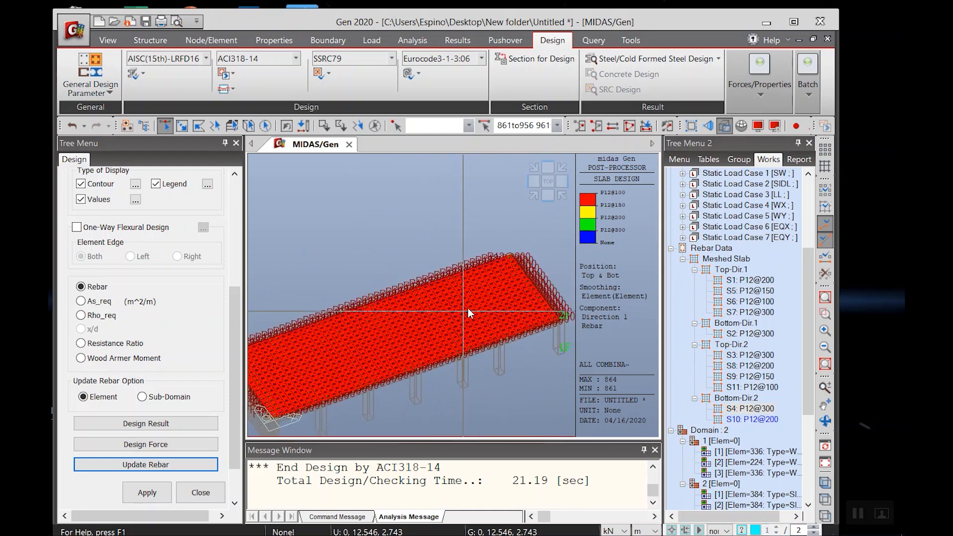
{"action": "left_click", "coordinate": [234, 89]}
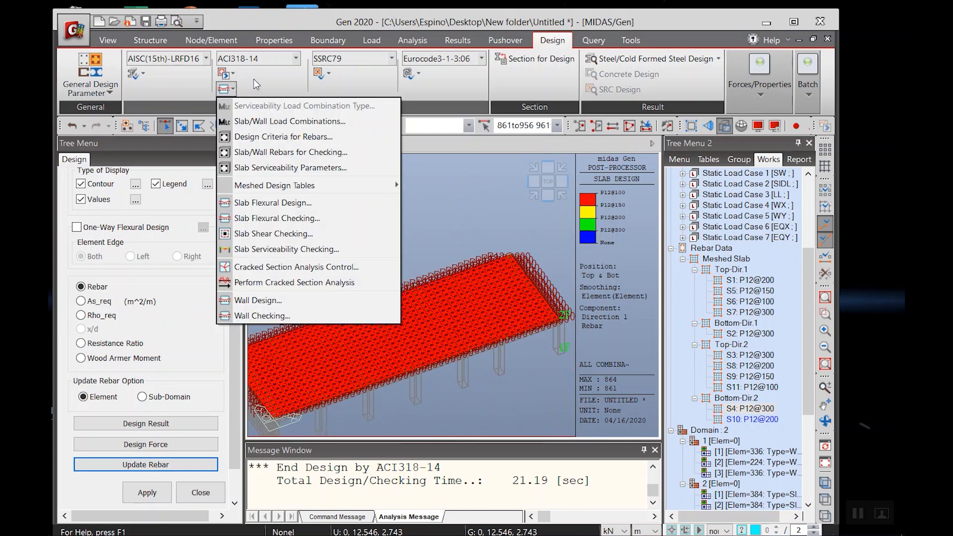
{"action": "left_click", "coordinate": [255, 80]}
{"action": "middle_click_drag", "start_coordinate": [504, 306], "coordinate": [442, 318]}
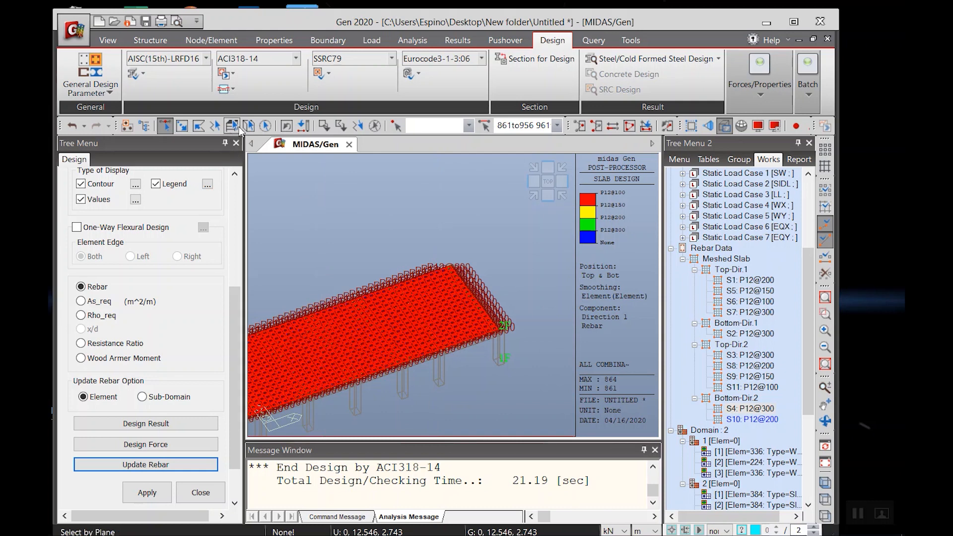
{"action": "left_click", "coordinate": [229, 89]}
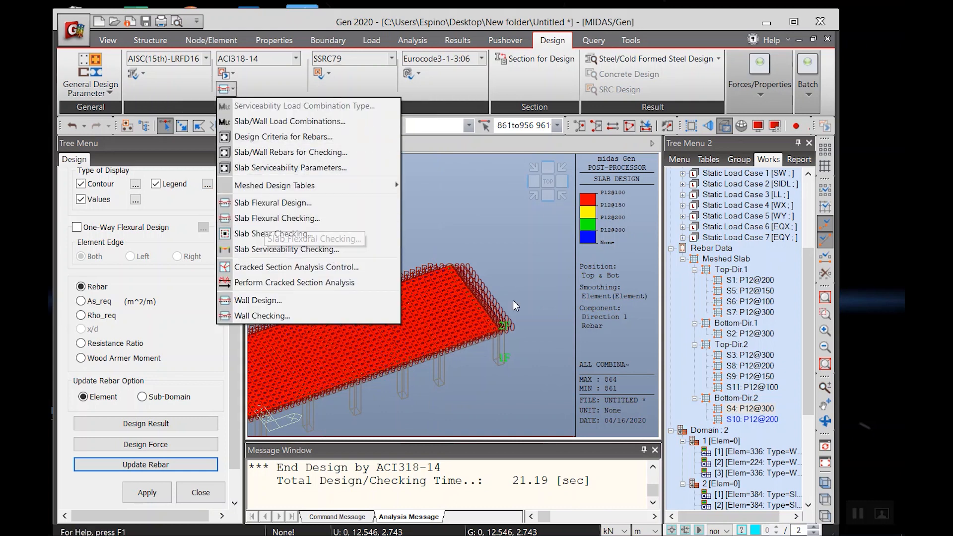
{"action": "left_click", "coordinate": [509, 259]}
Examine the Direction 1 rebar spacing labels on the elements around the slab's far corner and outer edge
{"action": "middle_click_drag", "start_coordinate": [460, 296], "coordinate": [456, 296]}
{"action": "scroll", "coordinate": [447, 293], "scroll_direction": "up", "scroll_amount": 3}
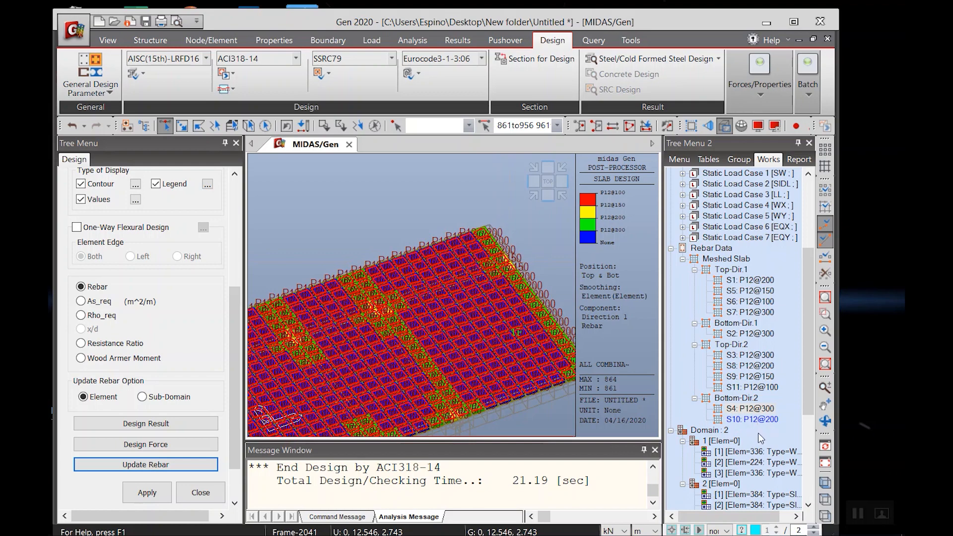
{"action": "scroll", "coordinate": [466, 302], "scroll_direction": "down", "scroll_amount": 2}
{"action": "scroll", "coordinate": [421, 295], "scroll_direction": "up", "scroll_amount": 4}
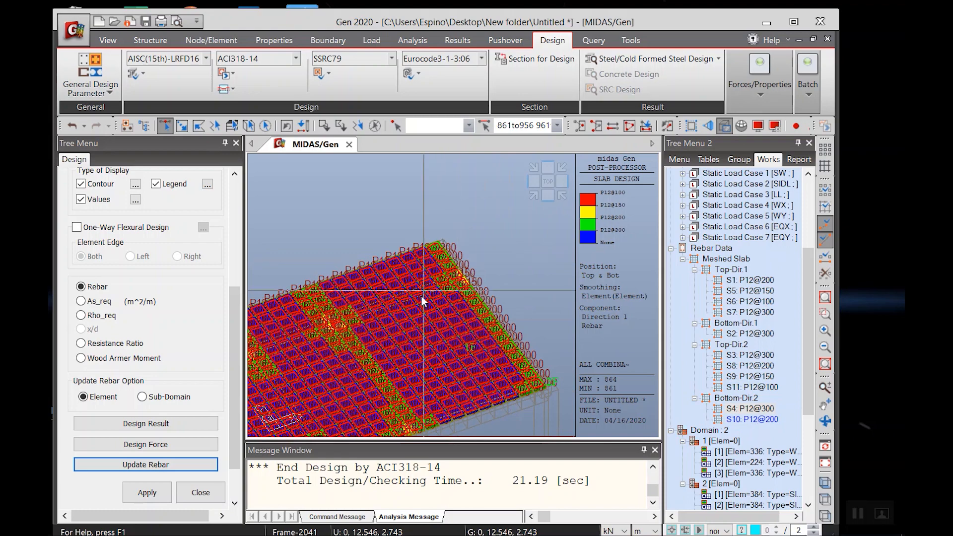
{"action": "scroll", "coordinate": [486, 294], "scroll_direction": "up", "scroll_amount": 3}
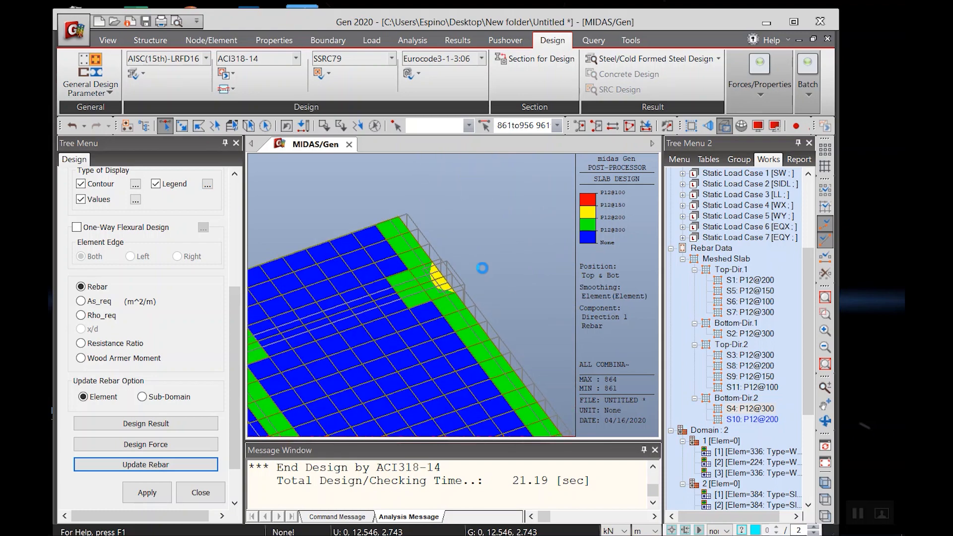
{"action": "scroll", "coordinate": [478, 256], "scroll_direction": "up", "scroll_amount": 2}
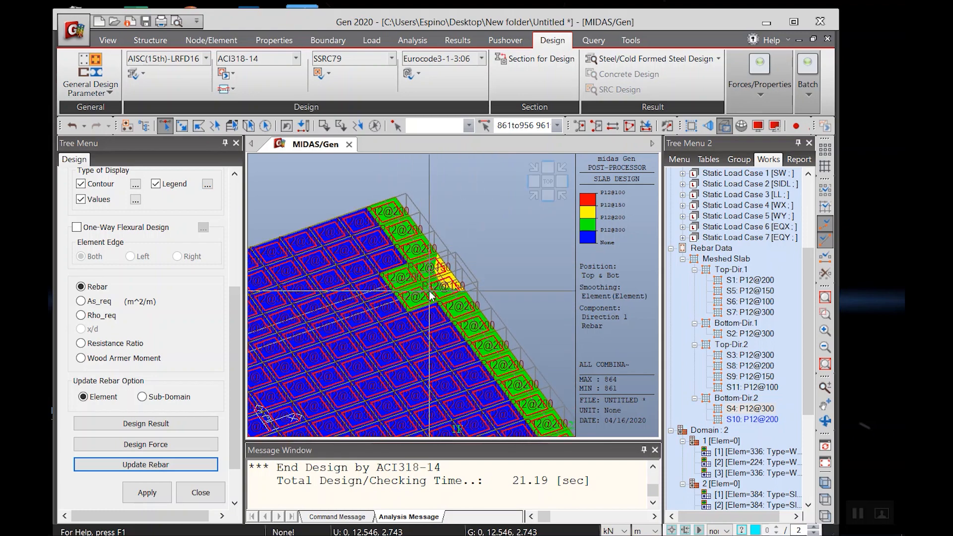
Run Slab Flexural Checking for all combinations in Dir. 1 with Resistance Ratio displayed, and inspect the ratios along the slab's outer edge
{"action": "left_click", "coordinate": [223, 91]}
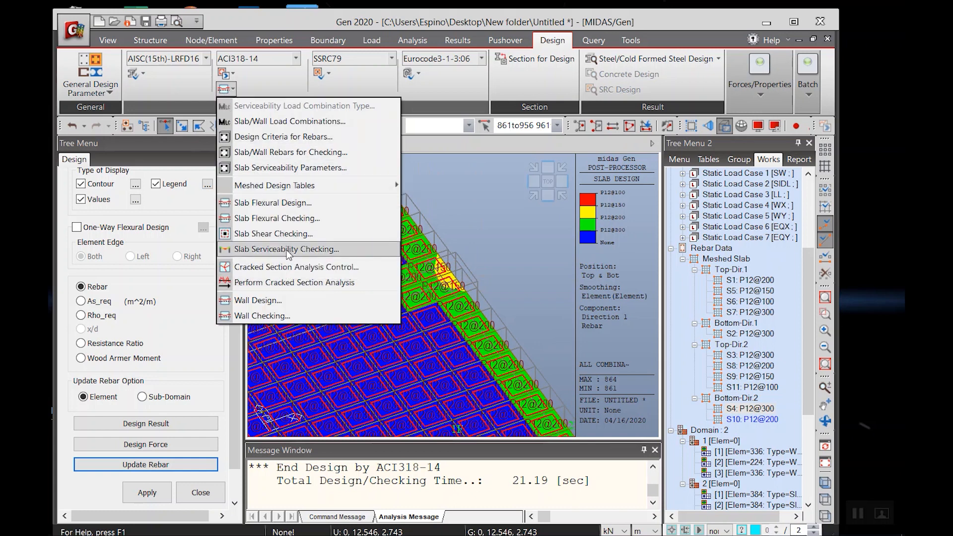
{"action": "left_click", "coordinate": [272, 219]}
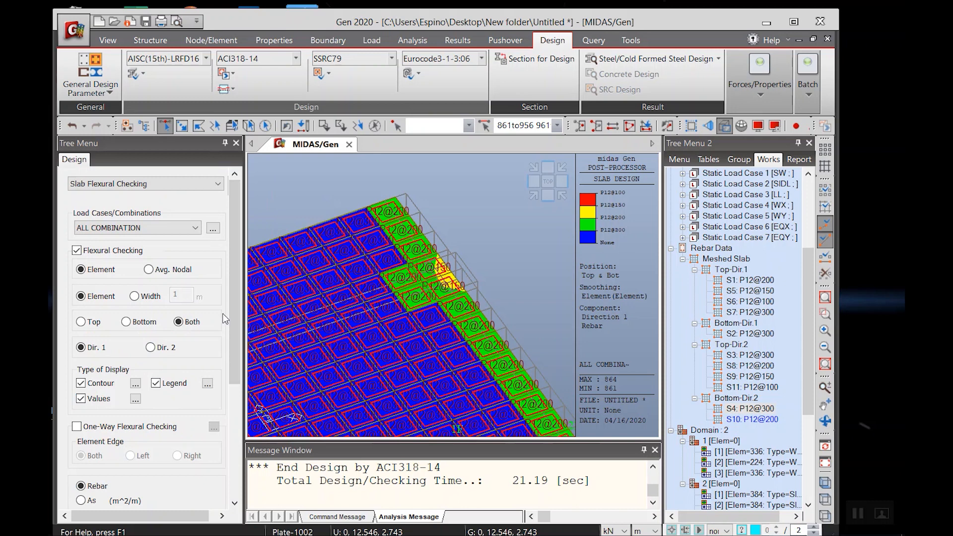
{"action": "left_click_drag", "start_coordinate": [234, 329], "coordinate": [236, 408]}
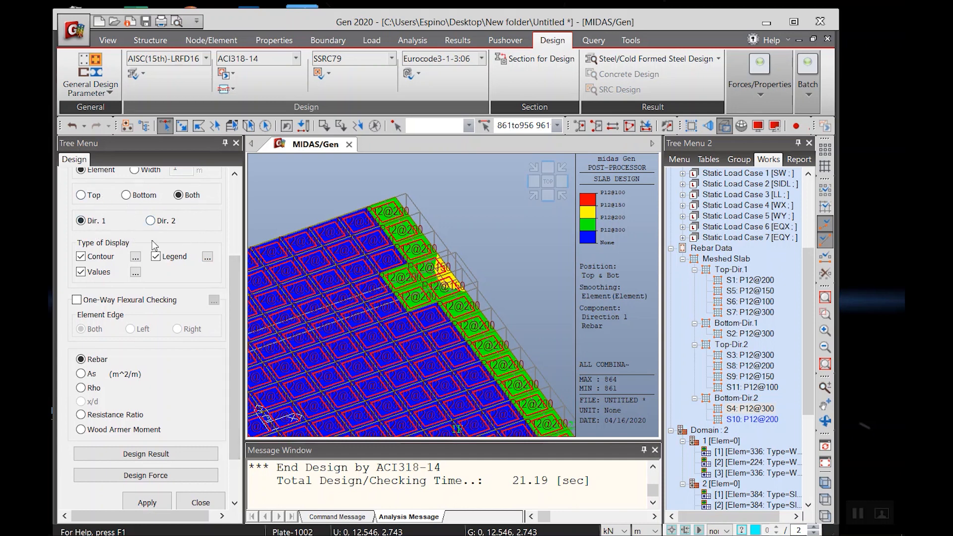
{"action": "left_click", "coordinate": [130, 413]}
{"action": "scroll", "coordinate": [229, 393], "scroll_direction": "down", "scroll_amount": 3}
{"action": "left_click", "coordinate": [159, 443]}
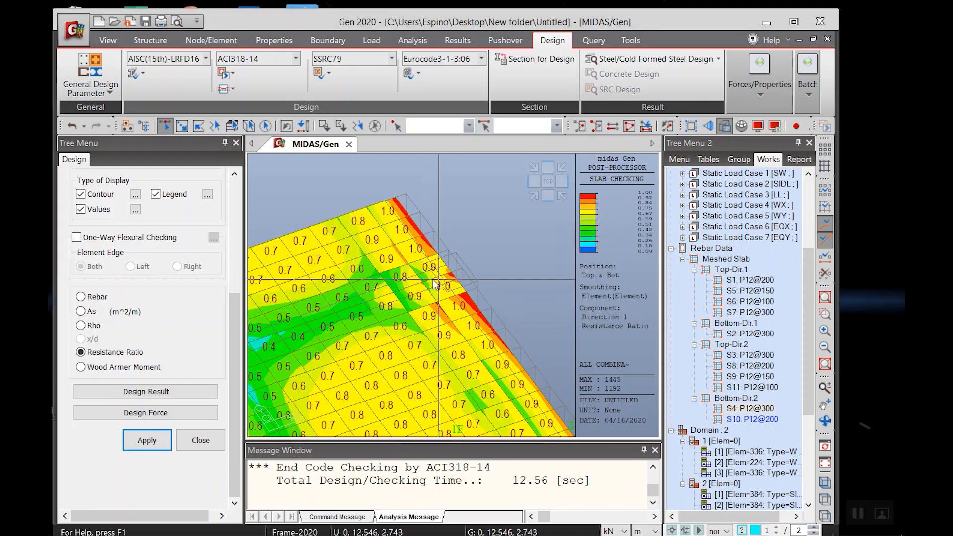
{"action": "scroll", "coordinate": [415, 316], "scroll_direction": "up", "scroll_amount": 3}
{"action": "scroll", "coordinate": [420, 293], "scroll_direction": "up", "scroll_amount": 2}
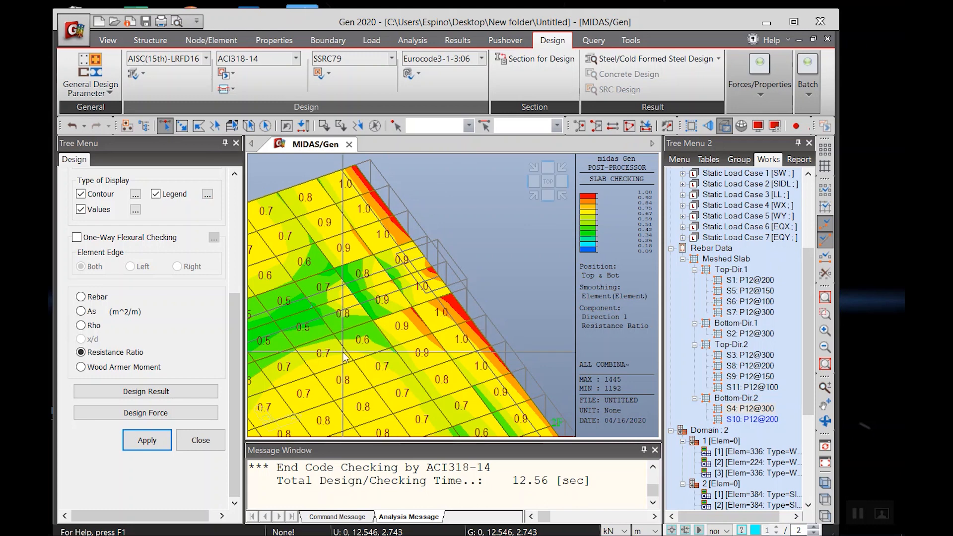
{"action": "scroll", "coordinate": [421, 263], "scroll_direction": "down", "scroll_amount": 2}
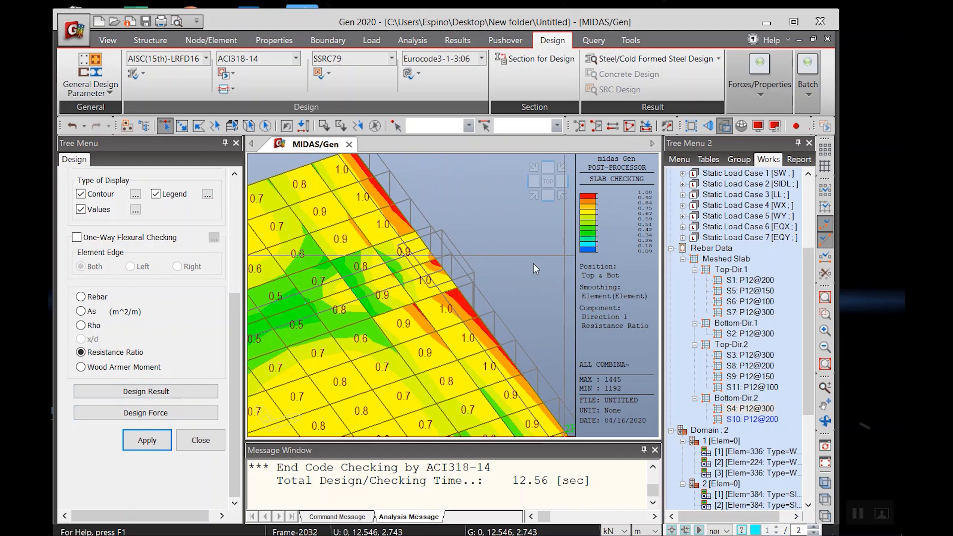
Generate the flexural checking design result report, review domains 2-[6] to 2-[8], and enlarge the report window
{"action": "left_click", "coordinate": [154, 395]}
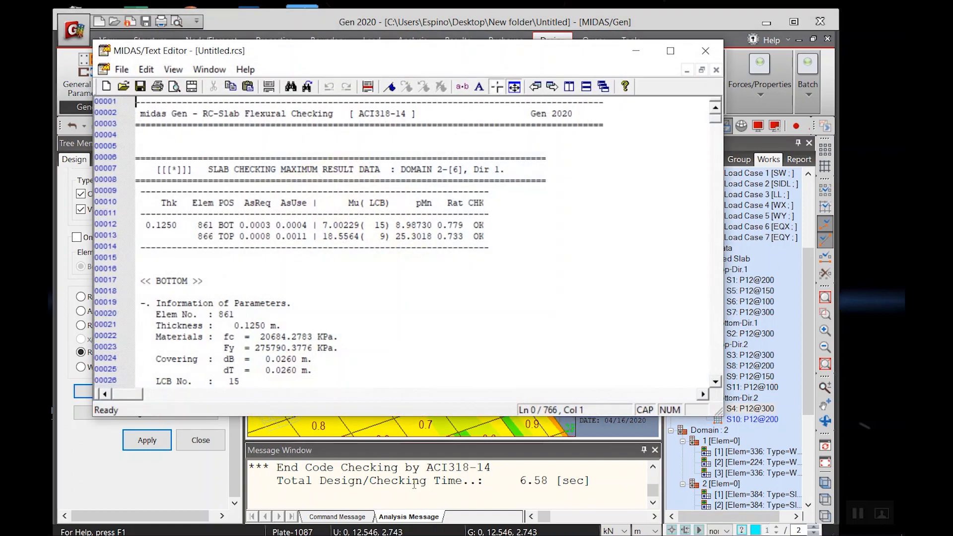
{"action": "scroll", "coordinate": [389, 334], "scroll_direction": "down", "scroll_amount": 6}
{"action": "scroll", "coordinate": [389, 334], "scroll_direction": "down", "scroll_amount": 11}
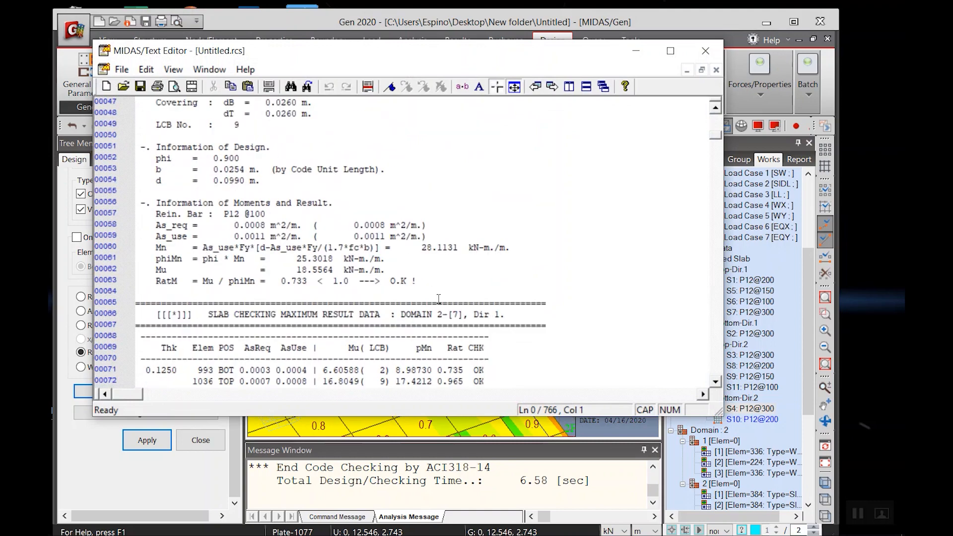
{"action": "scroll", "coordinate": [422, 296], "scroll_direction": "down", "scroll_amount": 4}
{"action": "scroll", "coordinate": [421, 297], "scroll_direction": "down", "scroll_amount": 16}
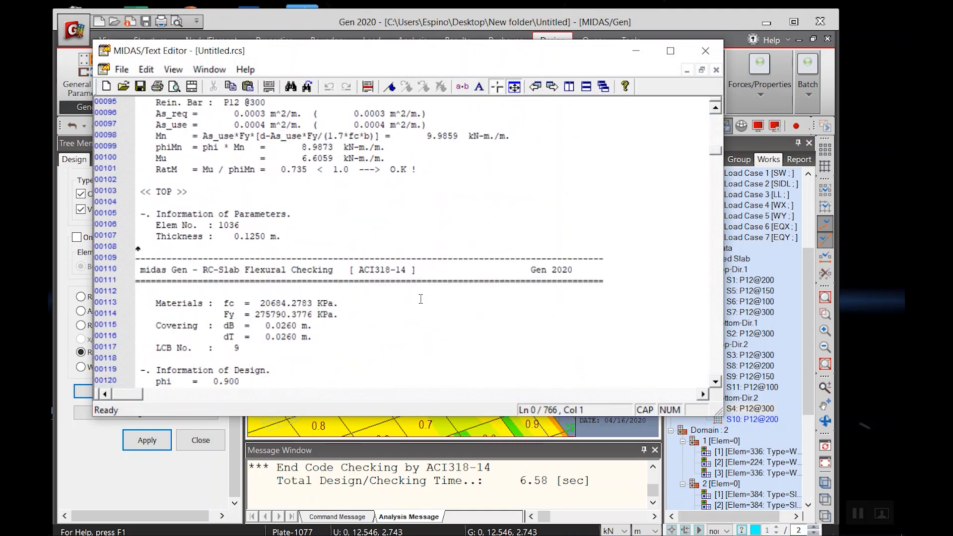
{"action": "scroll", "coordinate": [446, 318], "scroll_direction": "down", "scroll_amount": 6}
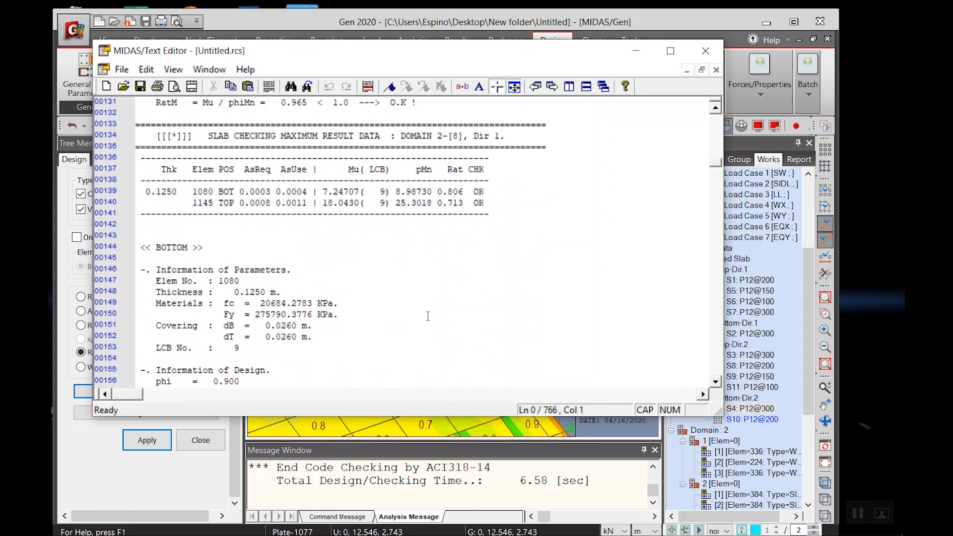
{"action": "scroll", "coordinate": [418, 301], "scroll_direction": "down", "scroll_amount": 3}
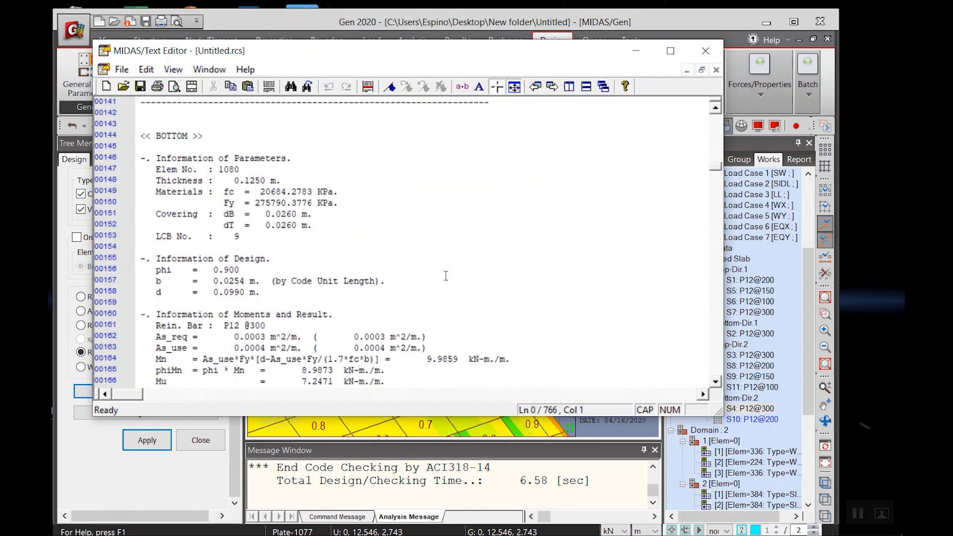
{"action": "scroll", "coordinate": [397, 297], "scroll_direction": "down", "scroll_amount": 1}
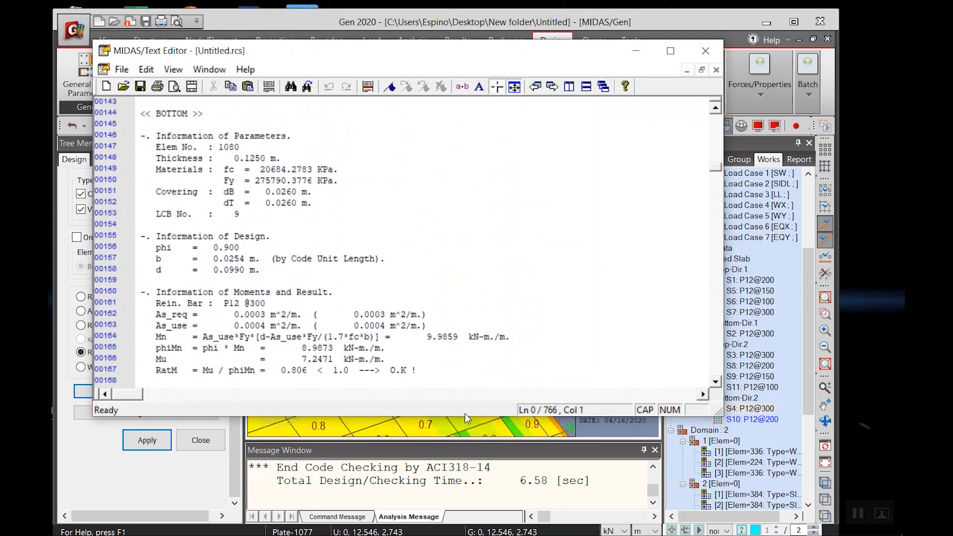
{"action": "left_click_drag", "start_coordinate": [464, 417], "coordinate": [442, 532]}
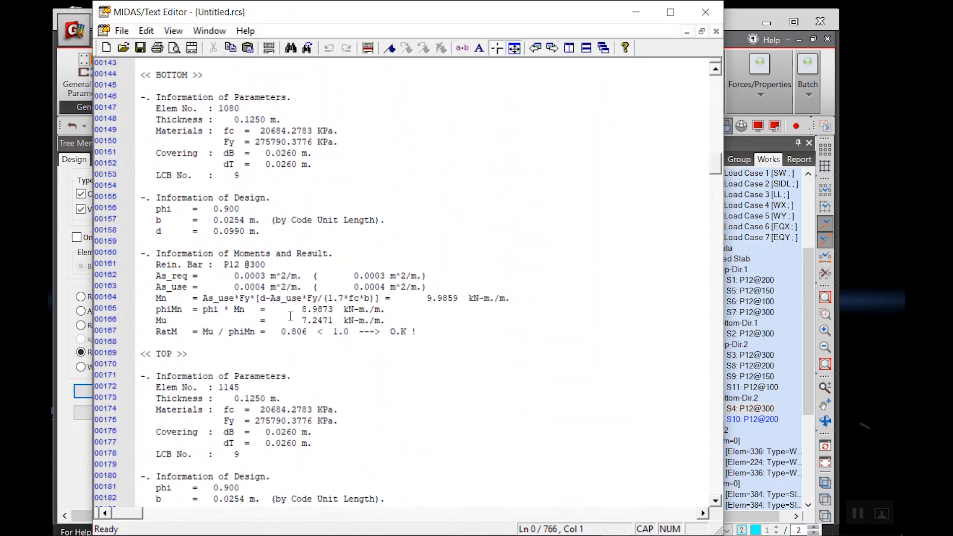
Review the bottom and top moment, rebar and ratio checks for domains 2-[9] to 2-[11] in the report
{"action": "scroll", "coordinate": [290, 317], "scroll_direction": "down", "scroll_amount": 17}
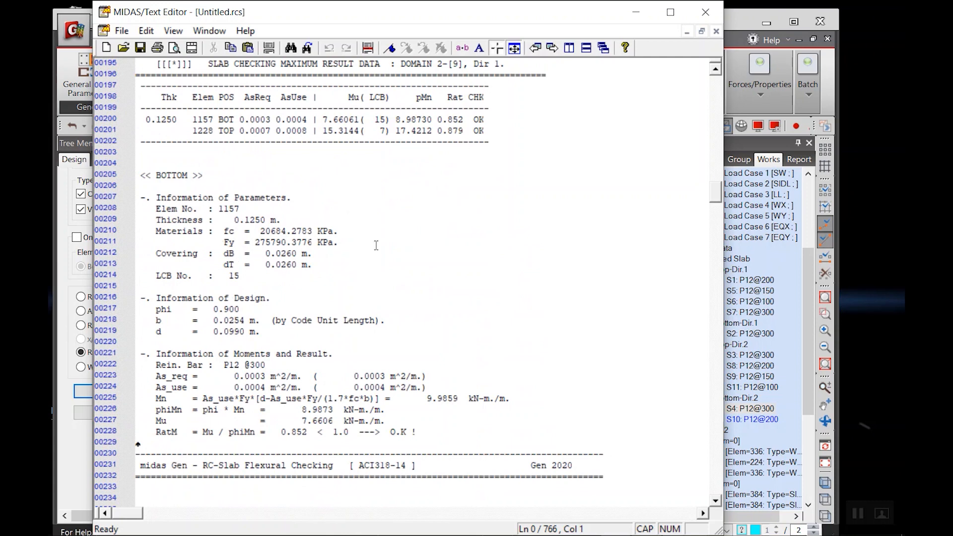
{"action": "scroll", "coordinate": [282, 323], "scroll_direction": "down", "scroll_amount": 4}
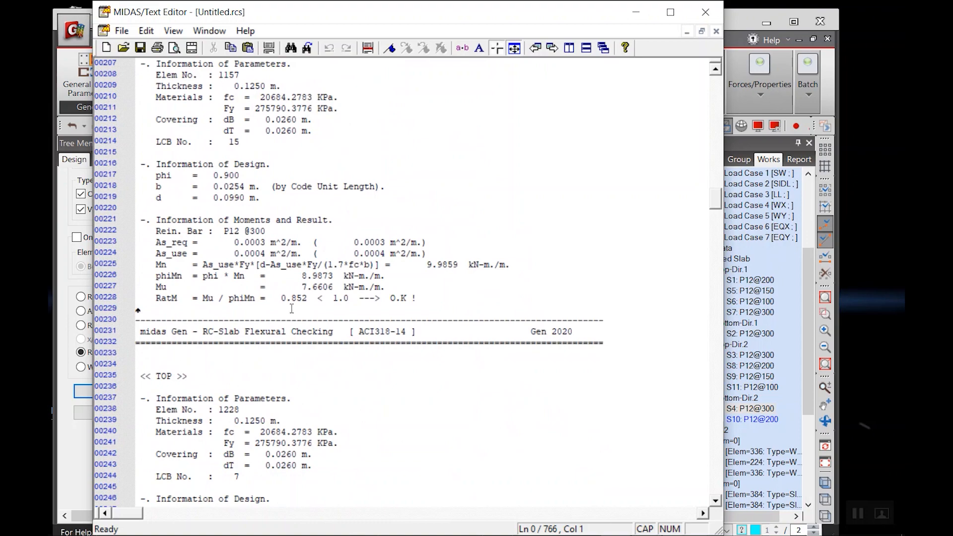
{"action": "scroll", "coordinate": [292, 309], "scroll_direction": "down", "scroll_amount": 5}
{"action": "scroll", "coordinate": [306, 302], "scroll_direction": "down", "scroll_amount": 15}
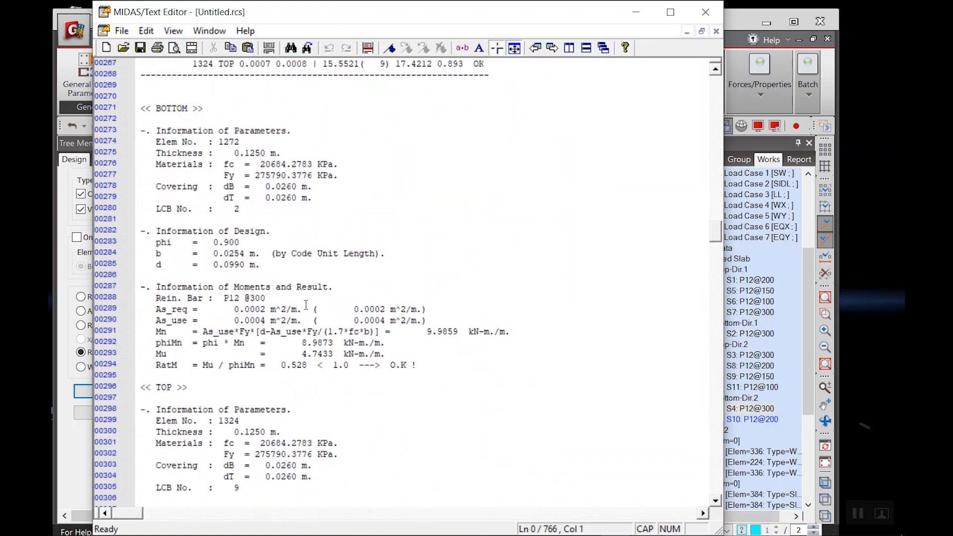
{"action": "scroll", "coordinate": [318, 333], "scroll_direction": "down", "scroll_amount": 16}
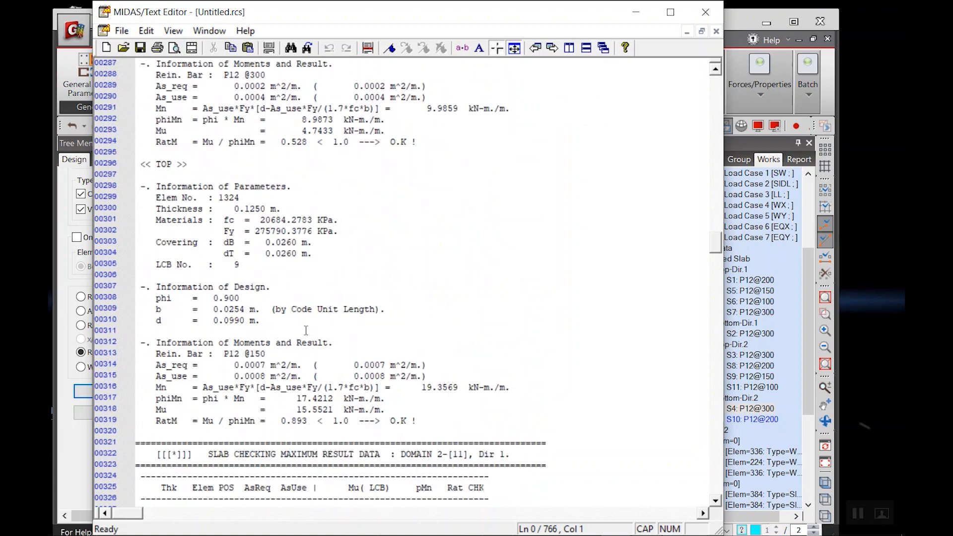
{"action": "scroll", "coordinate": [309, 327], "scroll_direction": "down", "scroll_amount": 12}
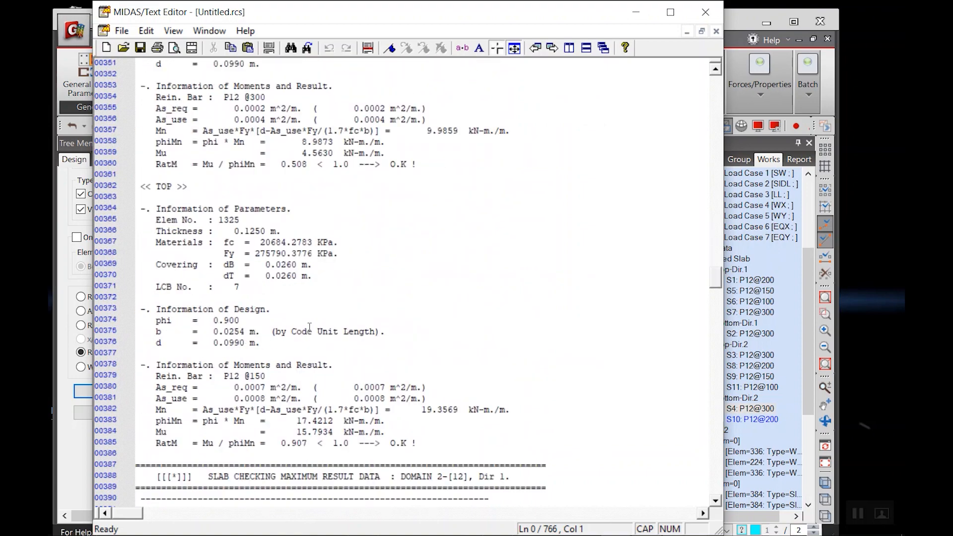
{"action": "scroll", "coordinate": [225, 211], "scroll_direction": "up", "scroll_amount": 4}
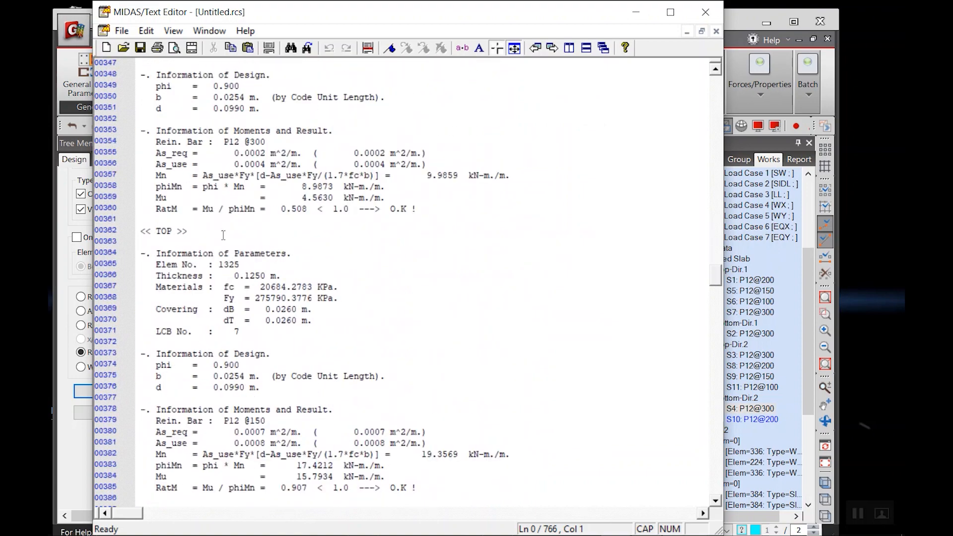
{"action": "left_click_drag", "start_coordinate": [154, 94], "coordinate": [307, 149]}
{"action": "left_click", "coordinate": [265, 151]}
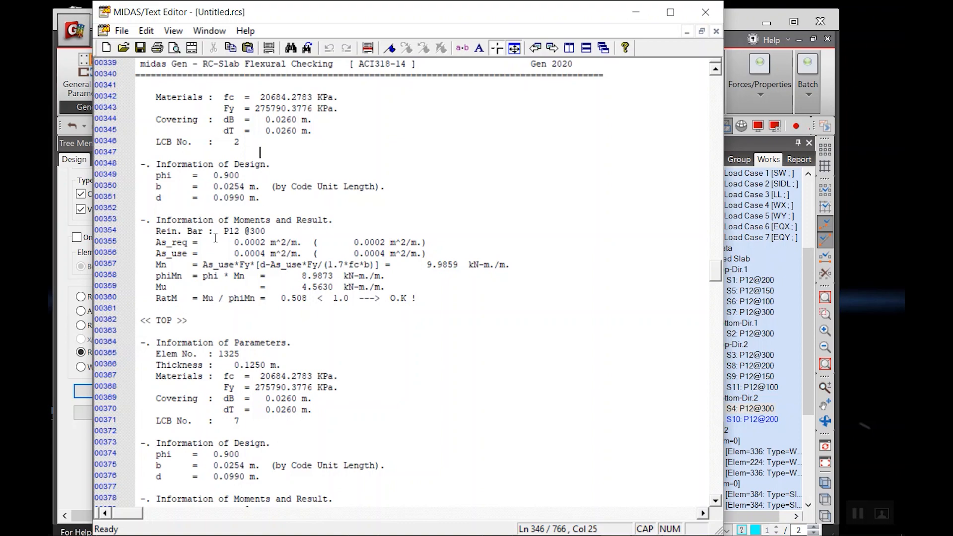
Read the report's design parameters and moment results for domain 2-[14], including elements 1616 and 1637
{"action": "scroll", "coordinate": [275, 312], "scroll_direction": "down", "scroll_amount": 3}
{"action": "scroll", "coordinate": [316, 237], "scroll_direction": "down", "scroll_amount": 20}
{"action": "scroll", "coordinate": [421, 406], "scroll_direction": "down", "scroll_amount": 20}
{"action": "scroll", "coordinate": [338, 387], "scroll_direction": "down", "scroll_amount": 20}
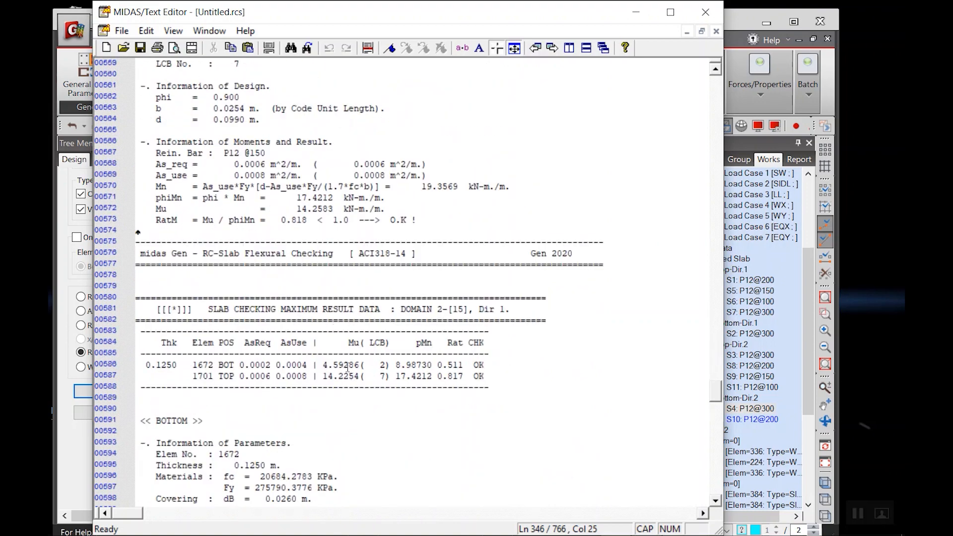
{"action": "scroll", "coordinate": [276, 325], "scroll_direction": "up", "scroll_amount": 5}
{"action": "scroll", "coordinate": [155, 203], "scroll_direction": "up", "scroll_amount": 9}
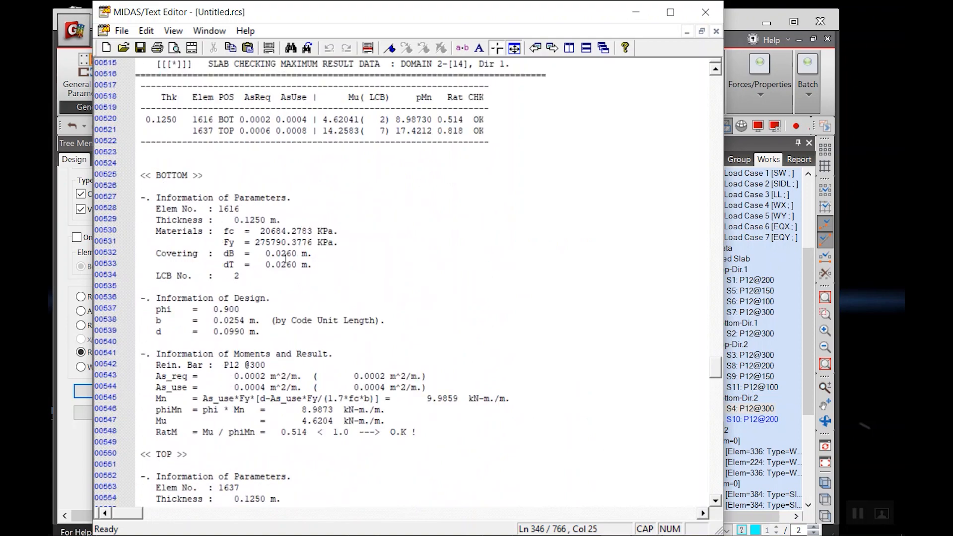
{"action": "scroll", "coordinate": [204, 276], "scroll_direction": "down", "scroll_amount": 10}
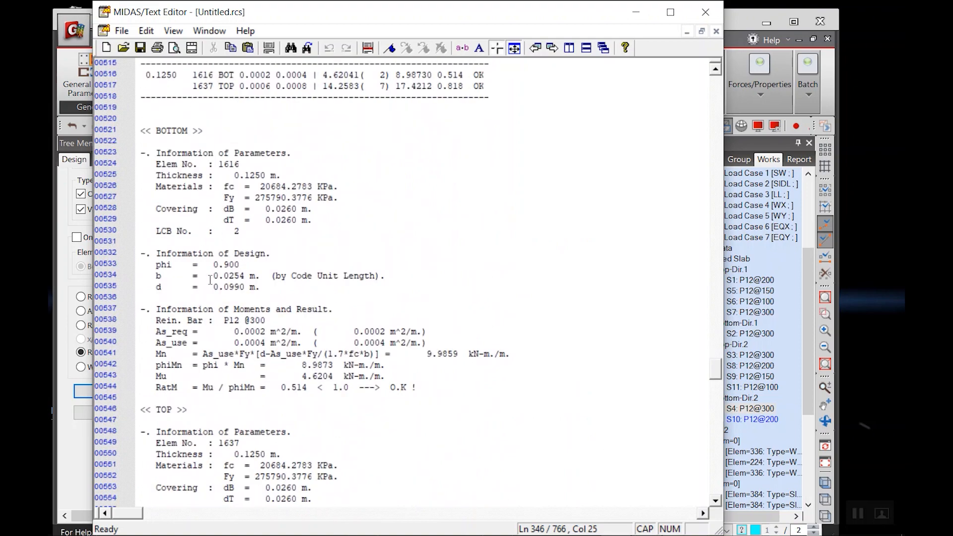
Review the remaining checks through domain 2-[17] to the end of the report, and close it to return to the slab model
{"action": "scroll", "coordinate": [339, 312], "scroll_direction": "down", "scroll_amount": 20}
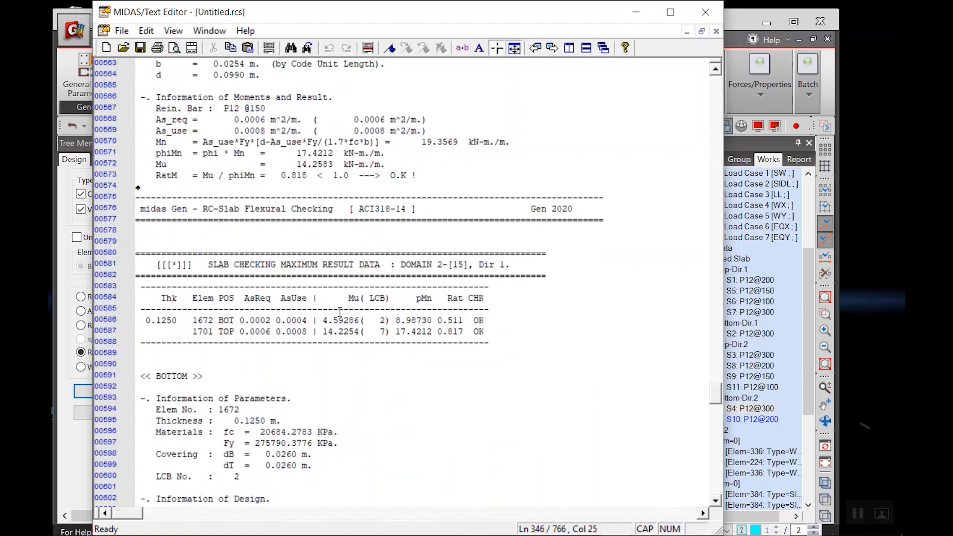
{"action": "scroll", "coordinate": [347, 385], "scroll_direction": "down", "scroll_amount": 17}
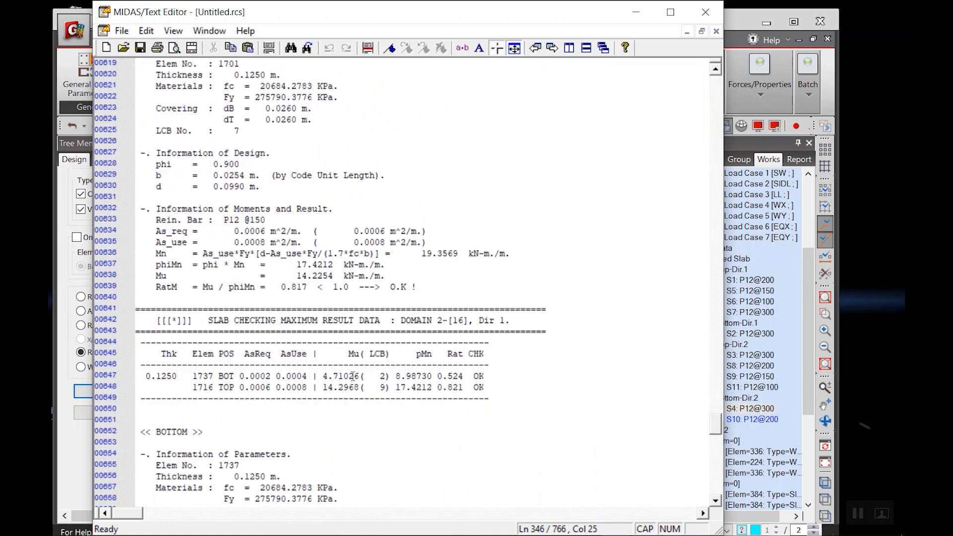
{"action": "scroll", "coordinate": [353, 379], "scroll_direction": "down", "scroll_amount": 20}
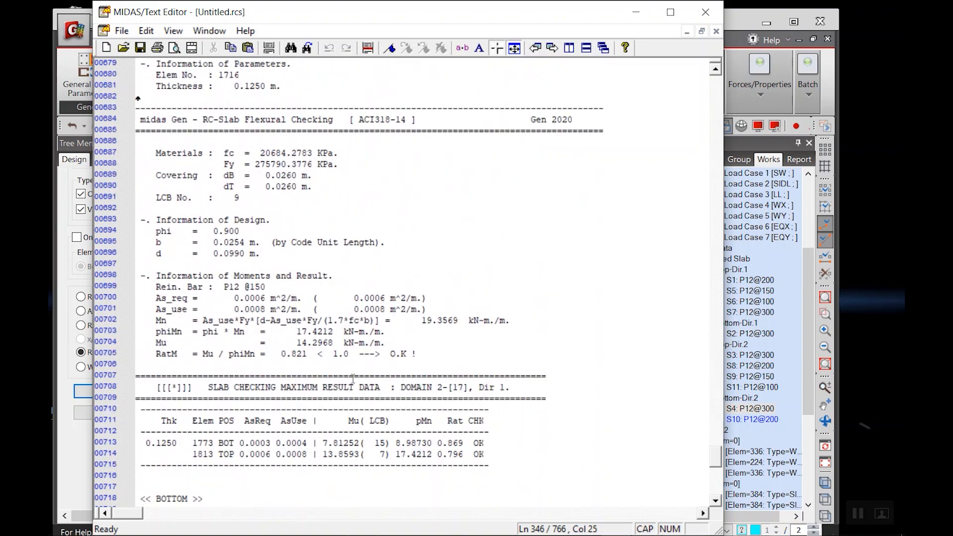
{"action": "scroll", "coordinate": [353, 379], "scroll_direction": "down", "scroll_amount": 5}
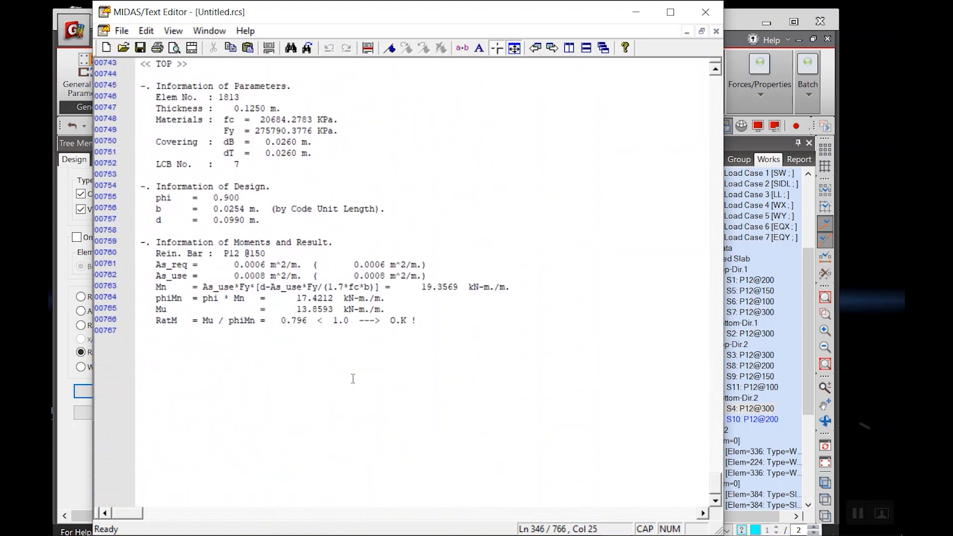
{"action": "left_click_drag", "start_coordinate": [715, 484], "coordinate": [689, 82]}
{"action": "left_click", "coordinate": [706, 12]}
{"action": "left_click", "coordinate": [497, 308]}
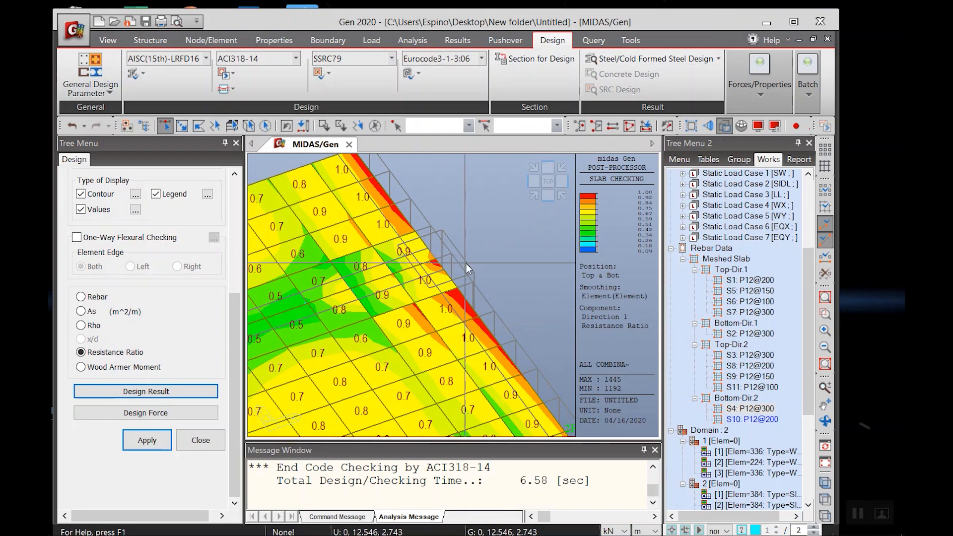
Review the Direction 1 resistance ratio contour across the wider slab floor, and minimize the model window
{"action": "scroll", "coordinate": [469, 262], "scroll_direction": "down", "scroll_amount": 3}
{"action": "scroll", "coordinate": [351, 334], "scroll_direction": "down", "scroll_amount": 5}
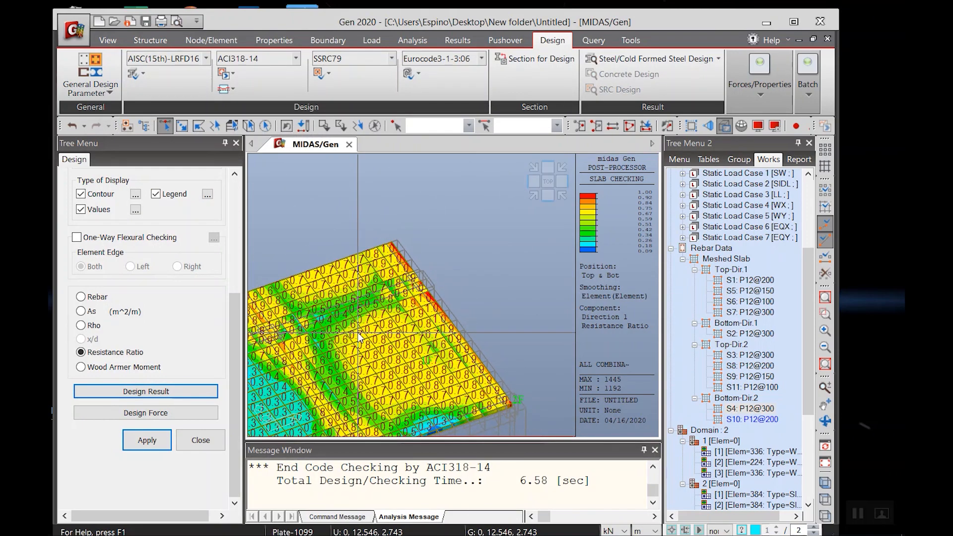
{"action": "mouse_move", "coordinate": [358, 335]}
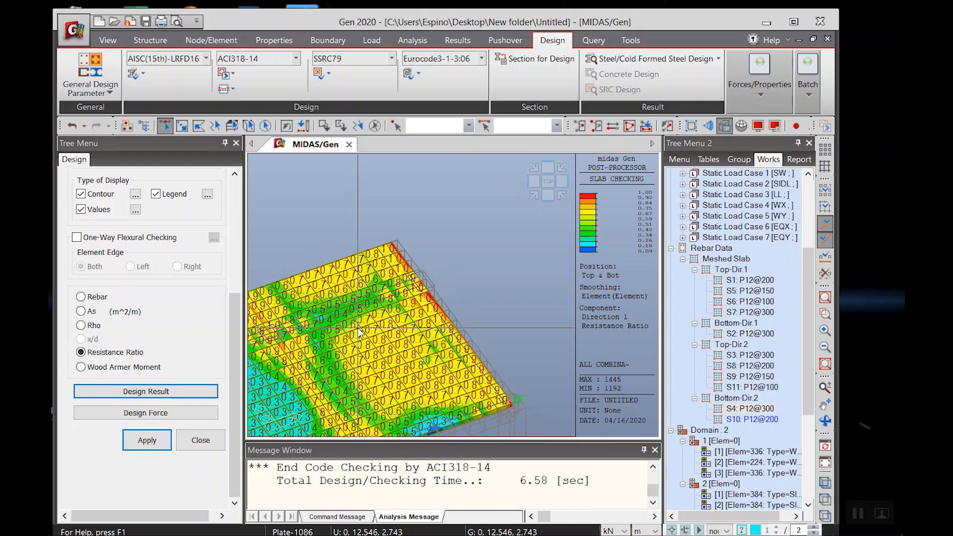
{"action": "middle_click_drag", "start_coordinate": [357, 318], "coordinate": [551, 248]}
{"action": "scroll", "coordinate": [547, 249], "scroll_direction": "down", "scroll_amount": 6}
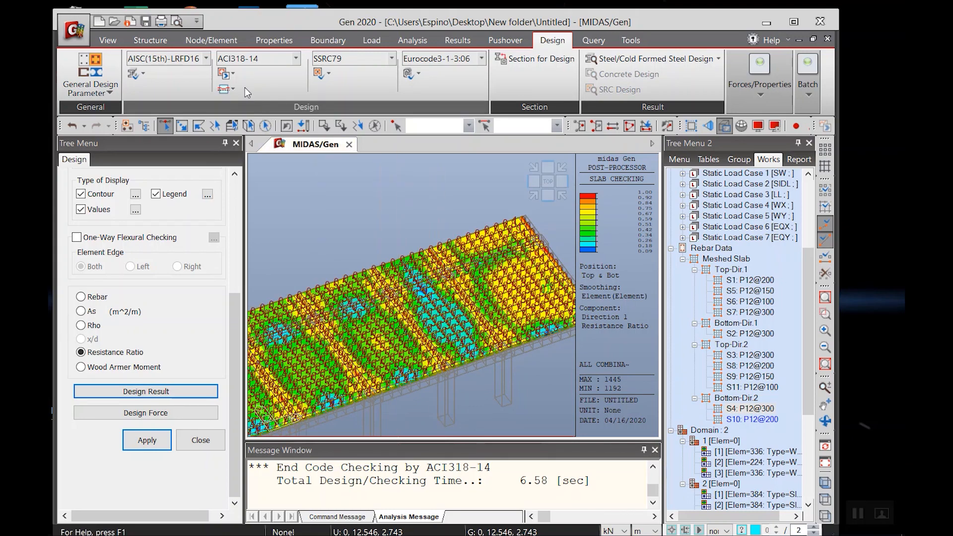
{"action": "left_click", "coordinate": [766, 22]}
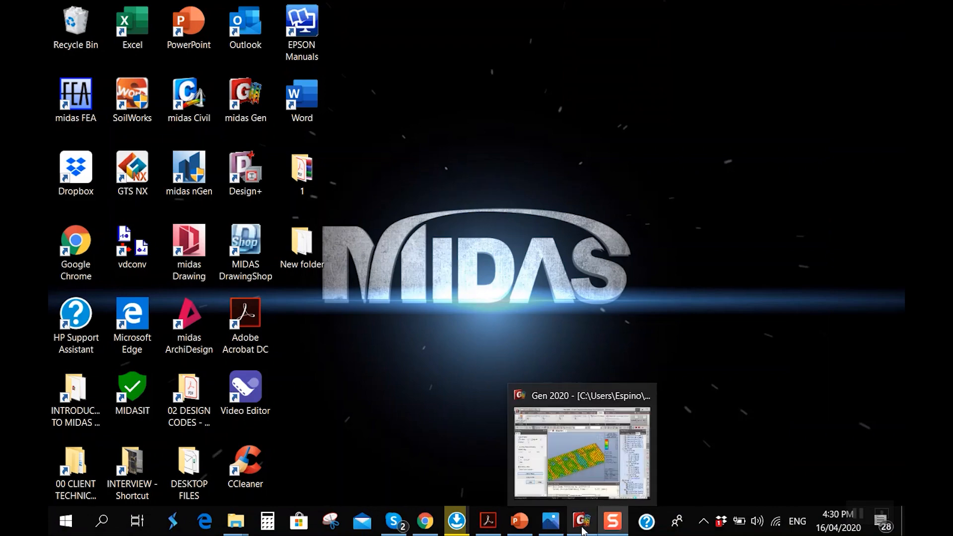
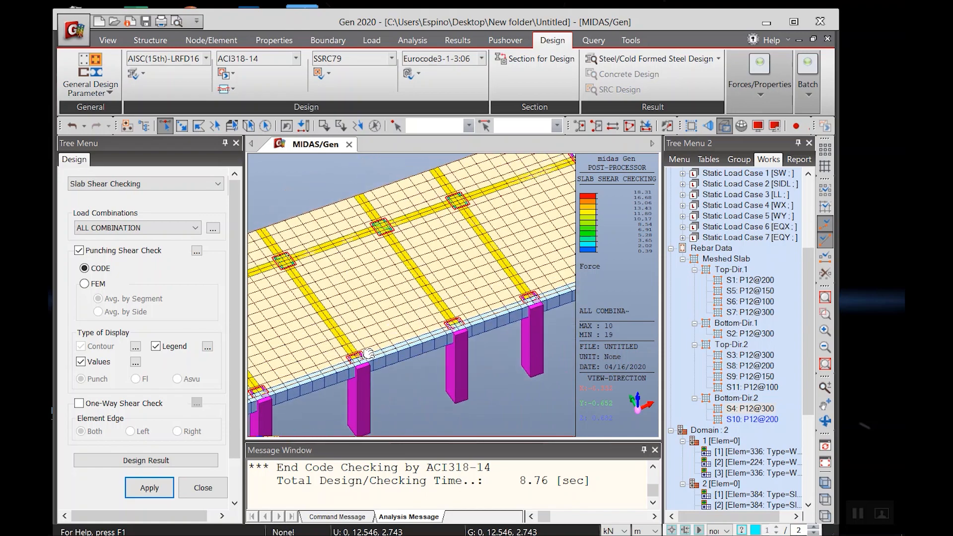
Generate the punching shear design result report from Slab Shear Checking and read the check for domain 2-[6] in an enlarged window
{"action": "scroll", "coordinate": [485, 245], "scroll_direction": "up", "scroll_amount": 3}
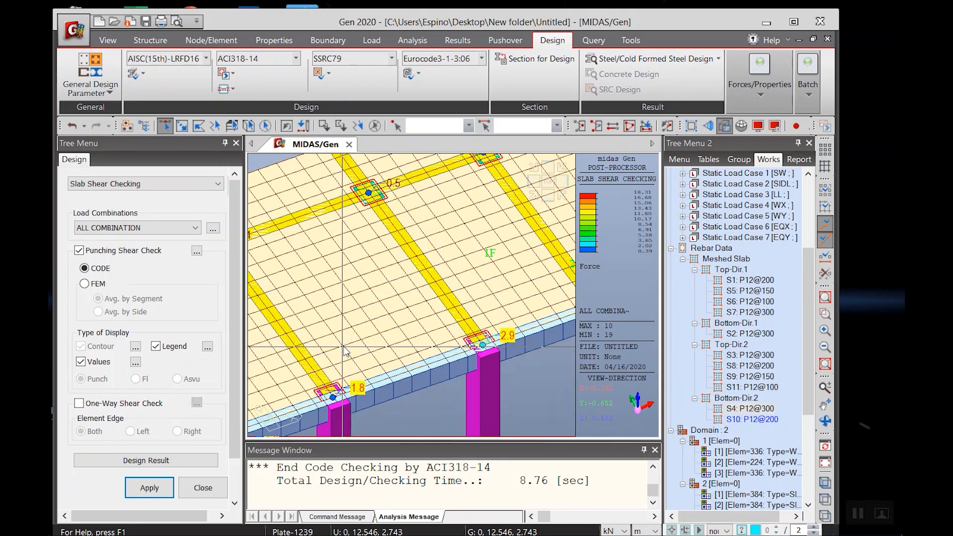
{"action": "left_click", "coordinate": [158, 461]}
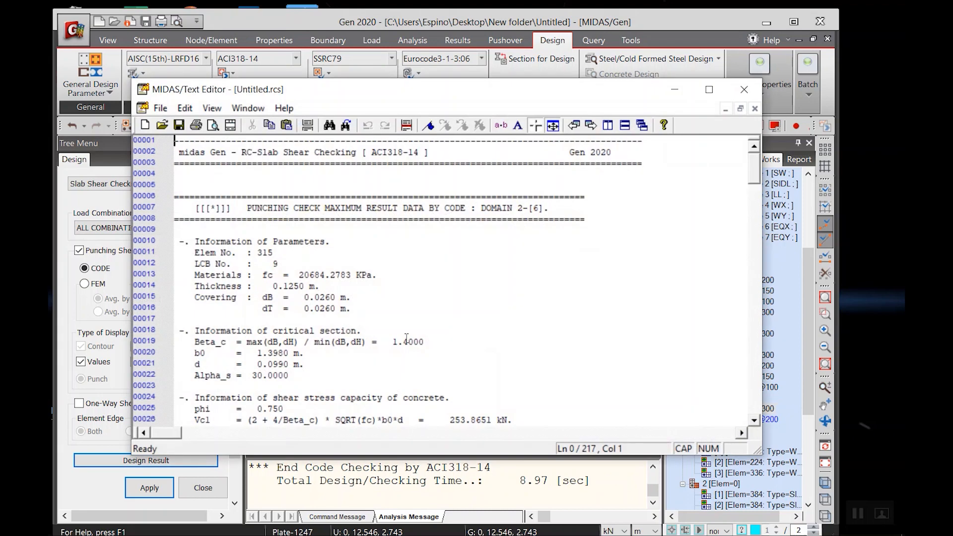
{"action": "double_click", "coordinate": [361, 89]}
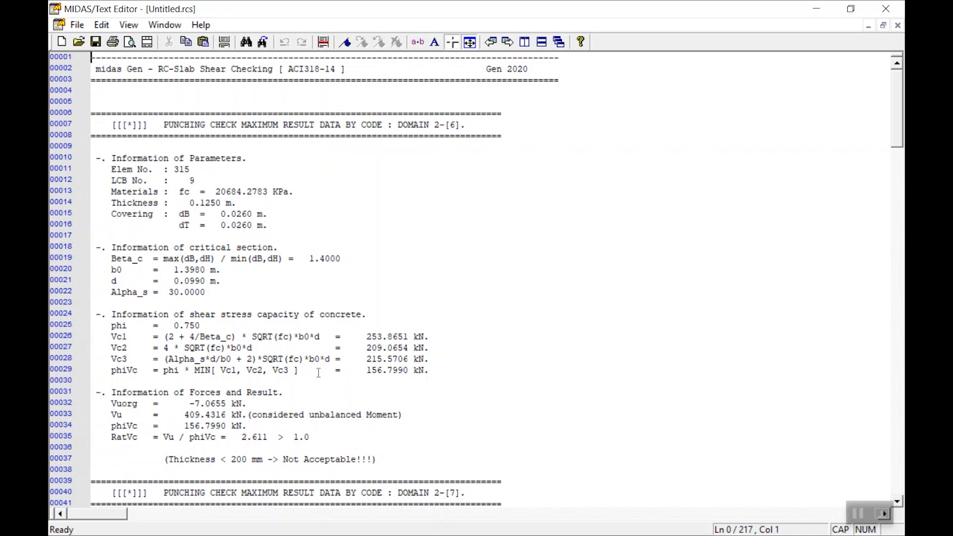
{"action": "scroll", "coordinate": [329, 263], "scroll_direction": "down", "scroll_amount": 4}
Restore the report window, read the punching shear check for domain 2-[7], close the report, and collapse Rebar Data in the works list
{"action": "left_click", "coordinate": [851, 9]}
{"action": "scroll", "coordinate": [453, 270], "scroll_direction": "down", "scroll_amount": 9}
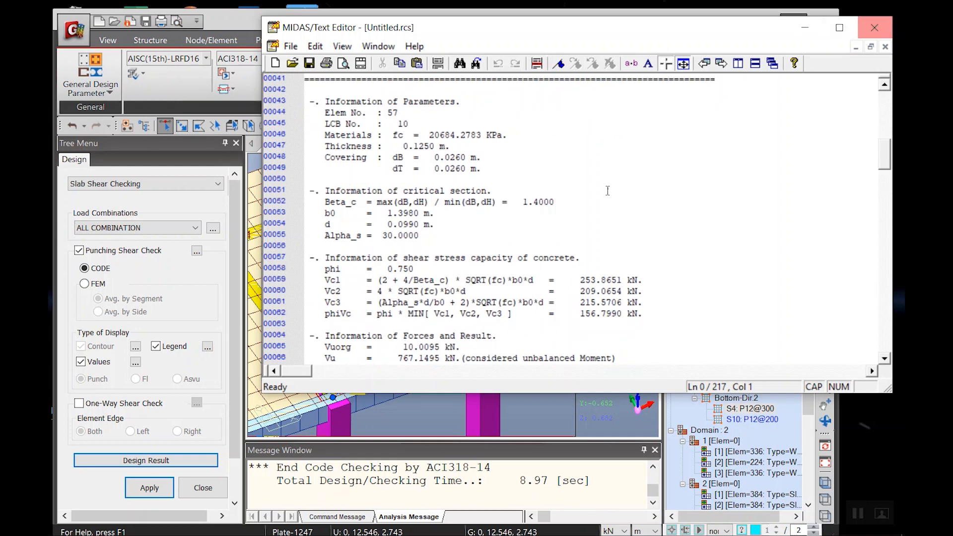
{"action": "scroll", "coordinate": [498, 317], "scroll_direction": "down", "scroll_amount": 1}
{"action": "scroll", "coordinate": [495, 289], "scroll_direction": "down", "scroll_amount": 2}
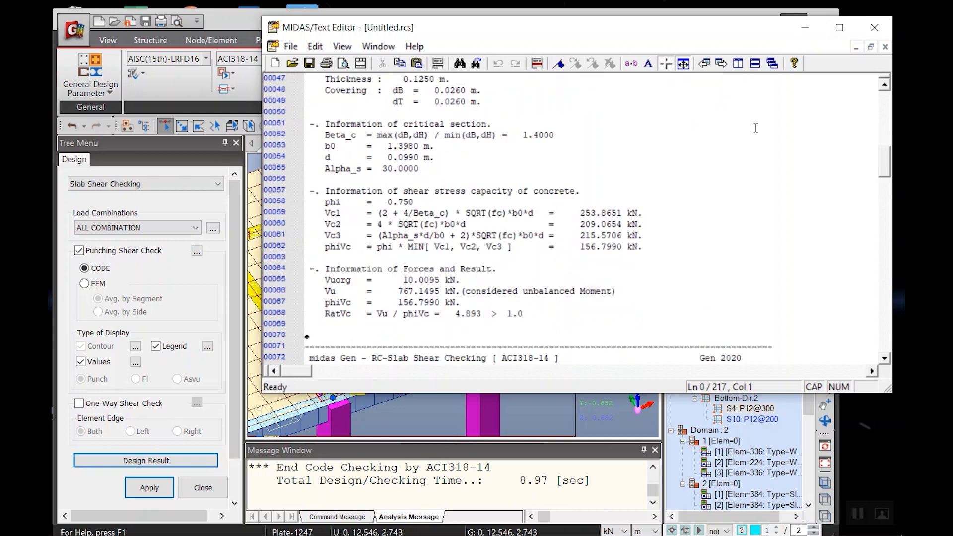
{"action": "scroll", "coordinate": [728, 176], "scroll_direction": "down", "scroll_amount": 2}
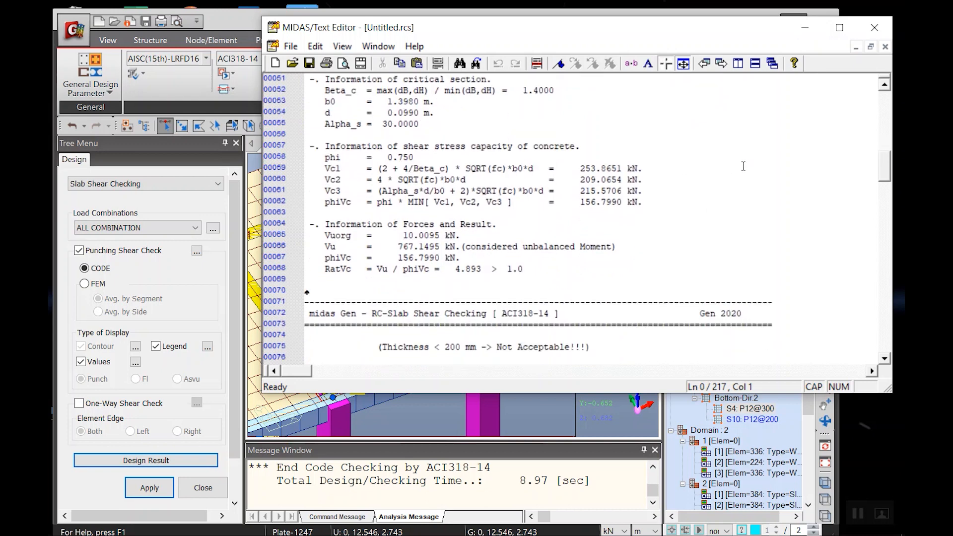
{"action": "left_click", "coordinate": [875, 27]}
{"action": "left_click", "coordinate": [676, 245]}
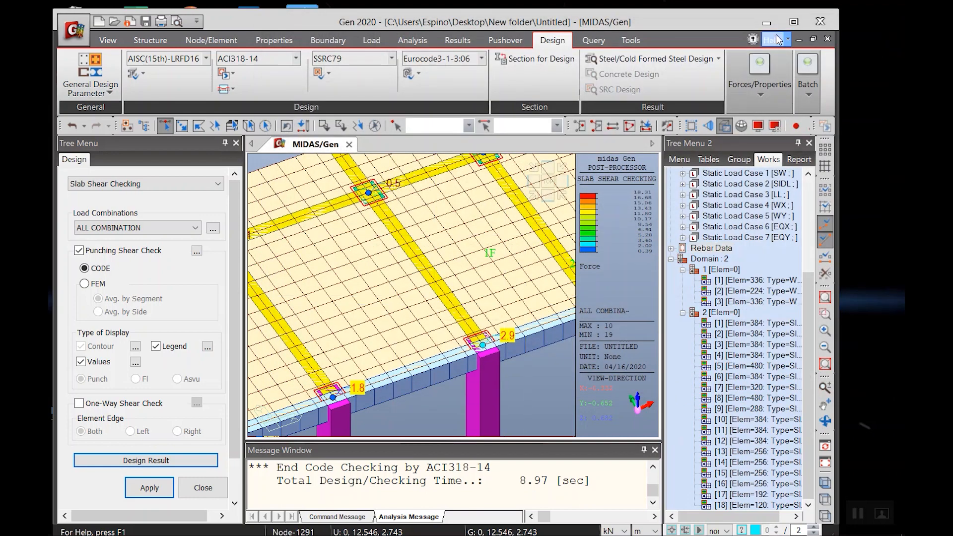
Switch to the mesh.pptx presentation in PowerPoint and read slide 119, Serviceability Check of Slab
{"action": "left_click", "coordinate": [789, 22]}
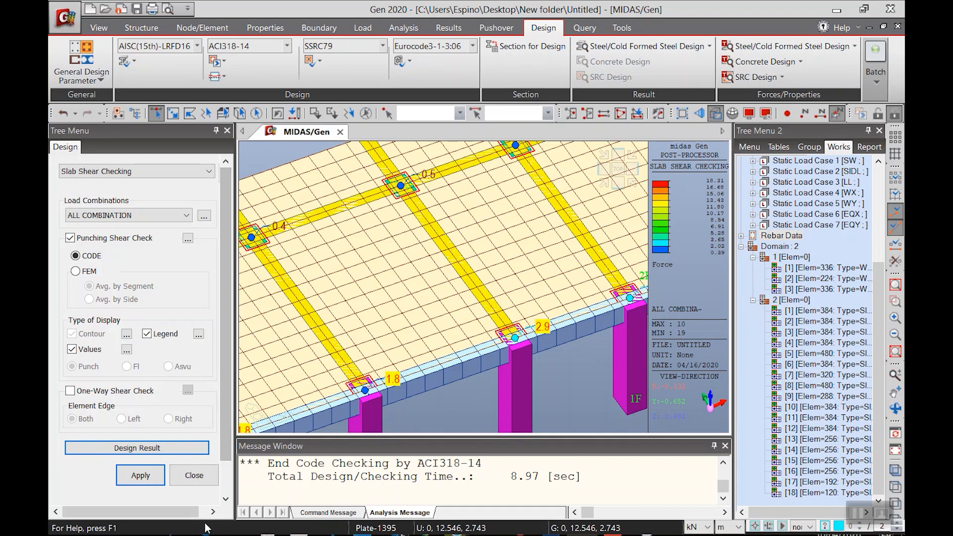
{"action": "left_click", "coordinate": [863, 9]}
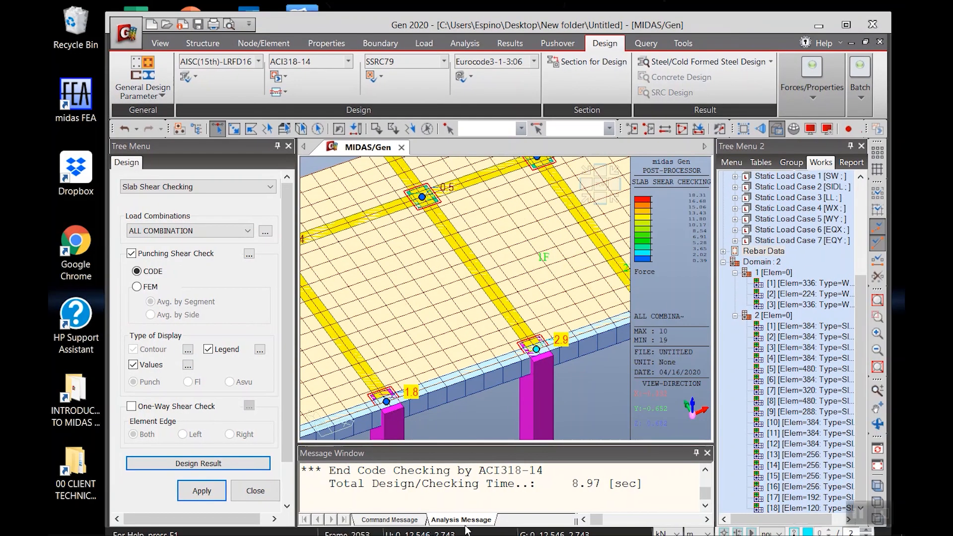
{"action": "left_click_drag", "start_coordinate": [594, 26], "coordinate": [585, 17]}
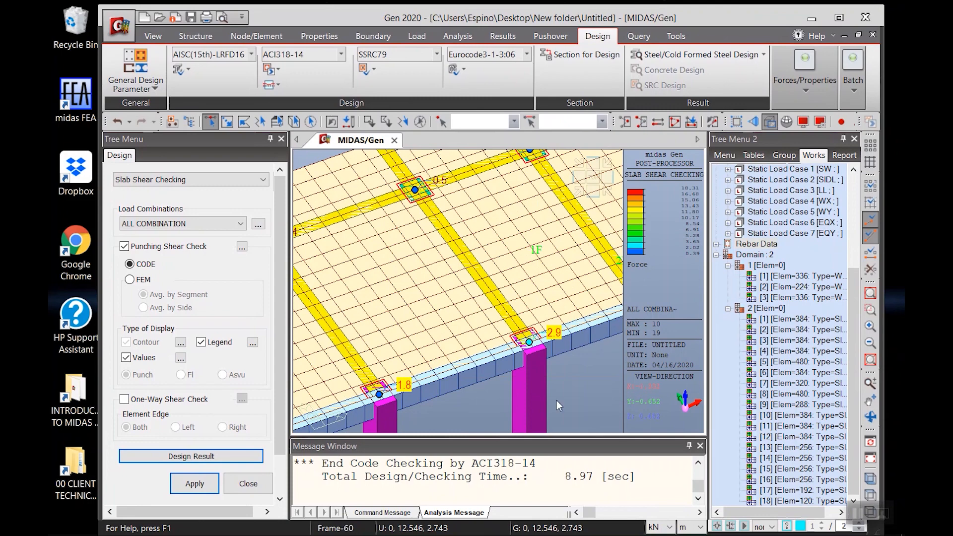
{"action": "left_click", "coordinate": [812, 18]}
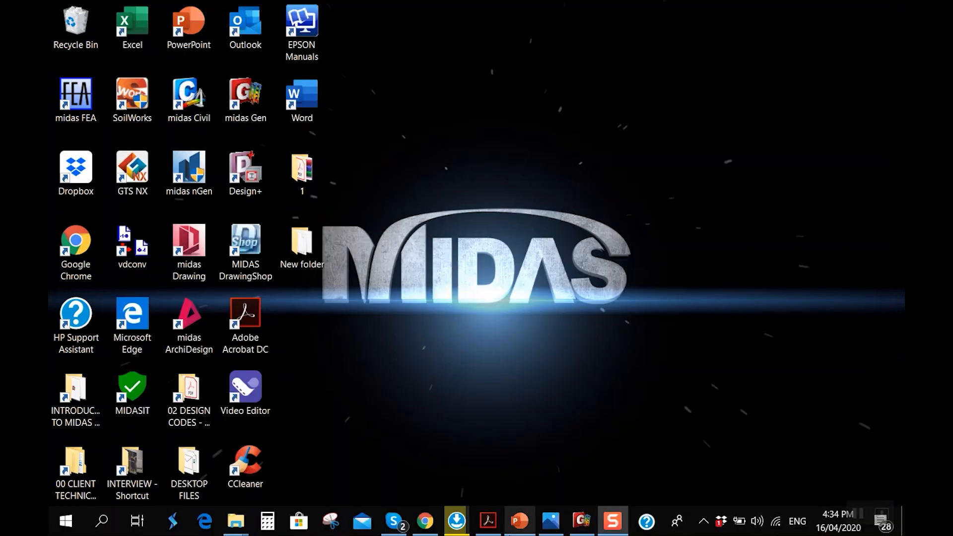
{"action": "left_click", "coordinate": [518, 516]}
{"action": "scroll", "coordinate": [95, 462], "scroll_direction": "down", "scroll_amount": 3}
{"action": "left_click", "coordinate": [102, 454]}
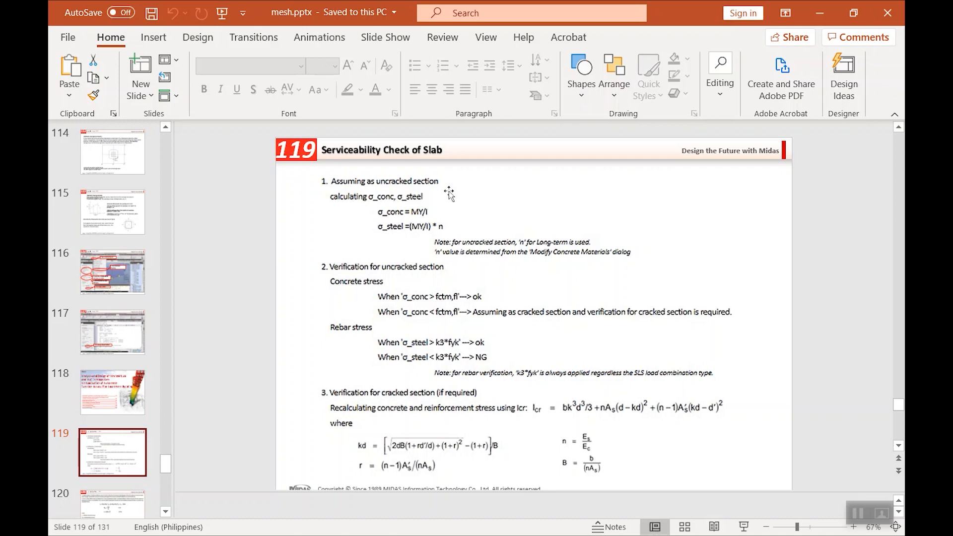
{"action": "scroll", "coordinate": [198, 484], "scroll_direction": "down", "scroll_amount": 1}
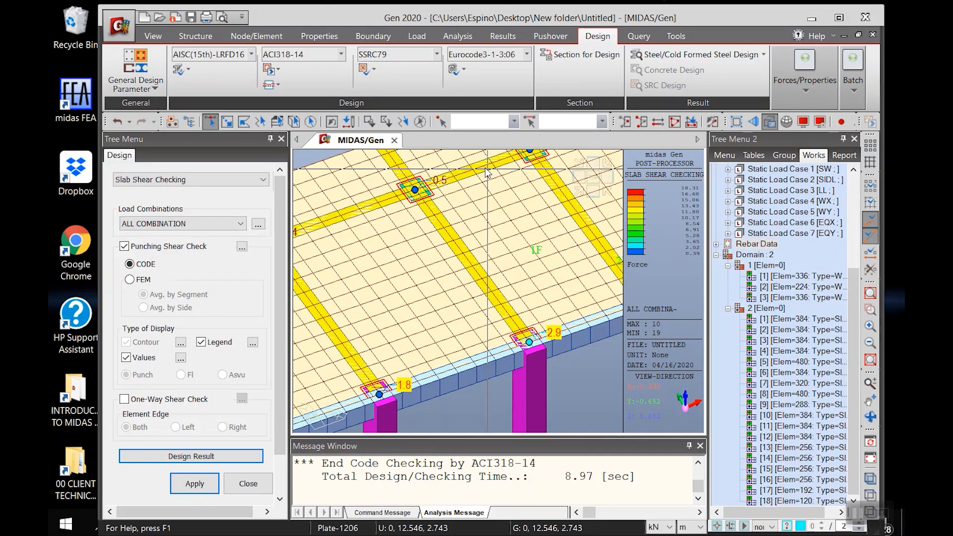
Return to midas Gen and apply slab serviceability parameters to all elements with a deflection limit of L/360 and an amplification factor of 1
{"action": "double_click", "coordinate": [626, 17]}
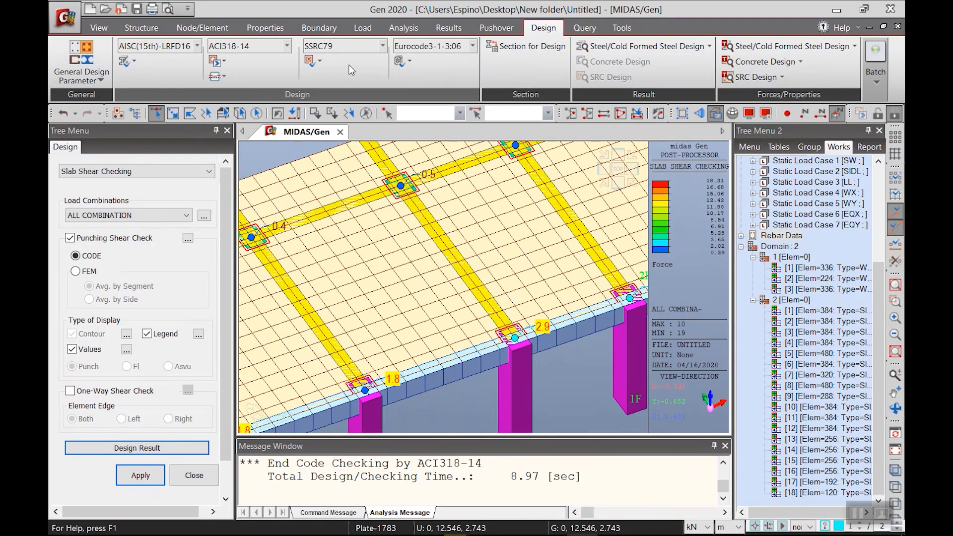
{"action": "left_click", "coordinate": [225, 76]}
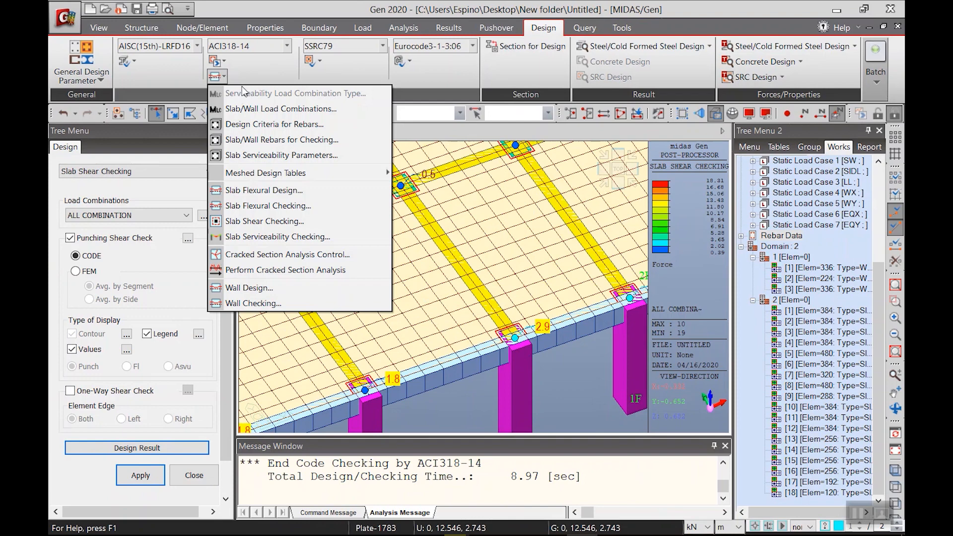
{"action": "left_click", "coordinate": [281, 155]}
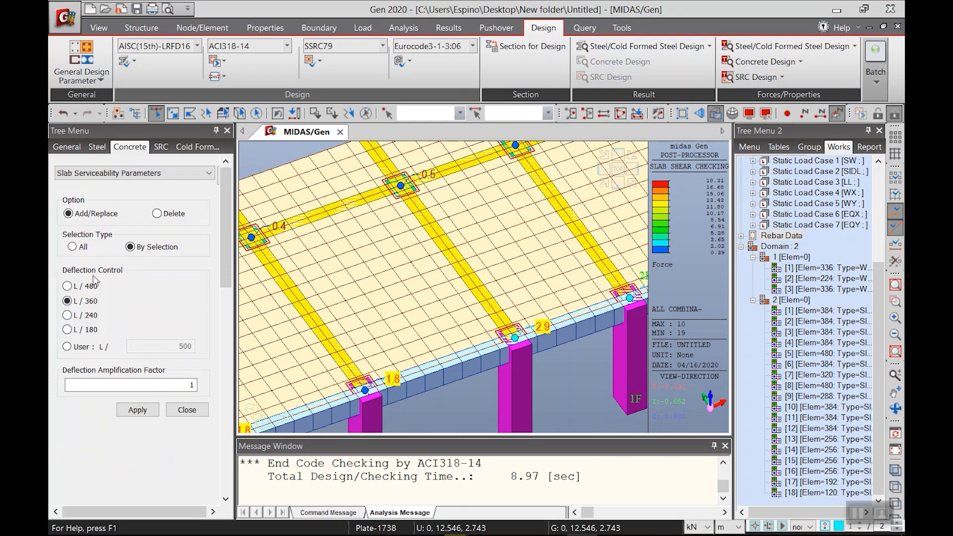
{"action": "scroll", "coordinate": [389, 256], "scroll_direction": "down", "scroll_amount": 2}
{"action": "left_click", "coordinate": [82, 246]}
{"action": "scroll", "coordinate": [397, 294], "scroll_direction": "down", "scroll_amount": 2}
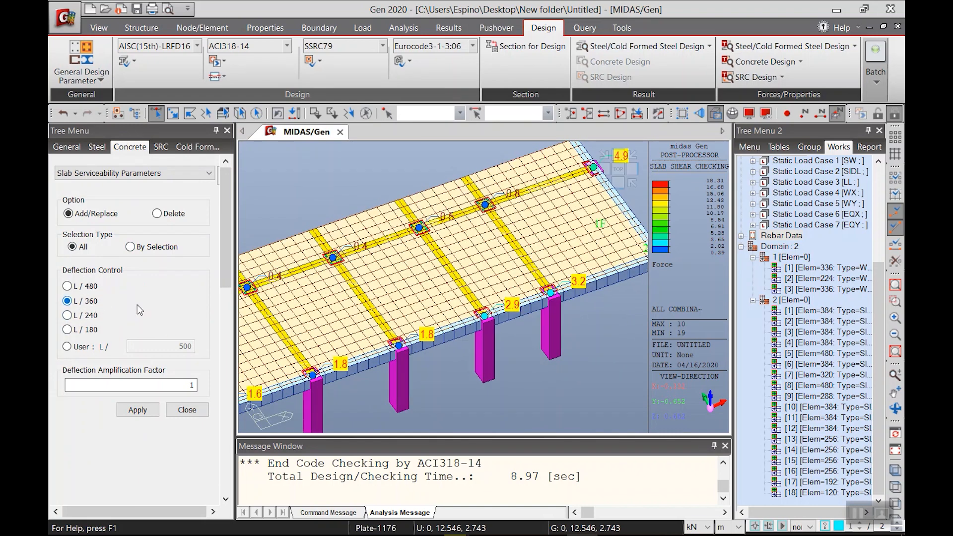
{"action": "left_click", "coordinate": [77, 347]}
{"action": "left_click", "coordinate": [78, 302]}
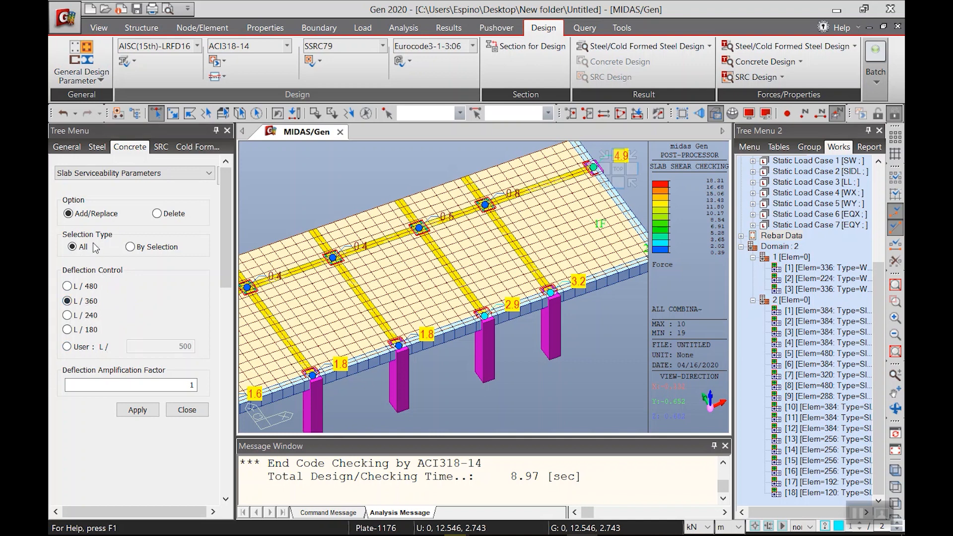
{"action": "left_click", "coordinate": [143, 410]}
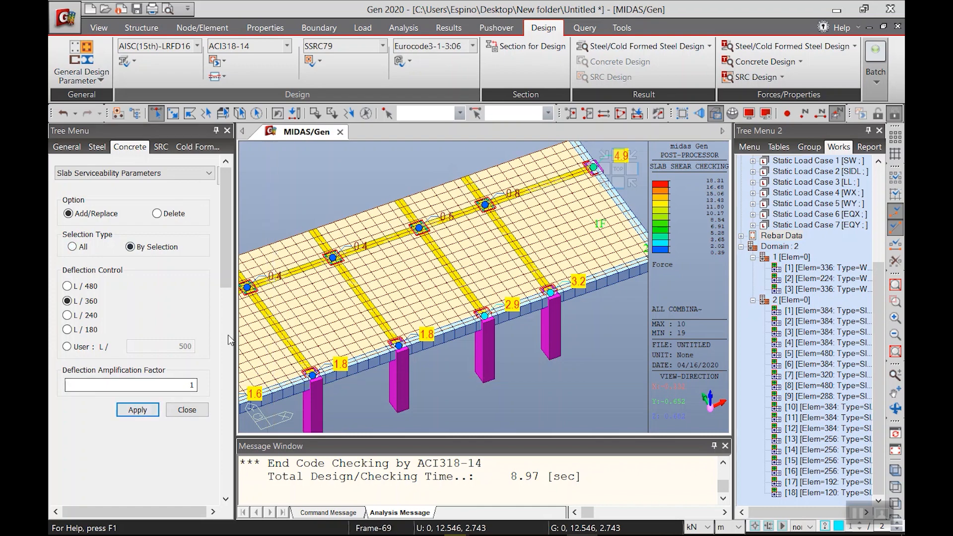
Run Slab Serviceability Checking for uncracked deflection displayed as a ratio, with contour, values and legend shown
{"action": "middle_click_drag", "start_coordinate": [428, 230], "coordinate": [489, 258]}
{"action": "scroll", "coordinate": [451, 285], "scroll_direction": "down", "scroll_amount": 1}
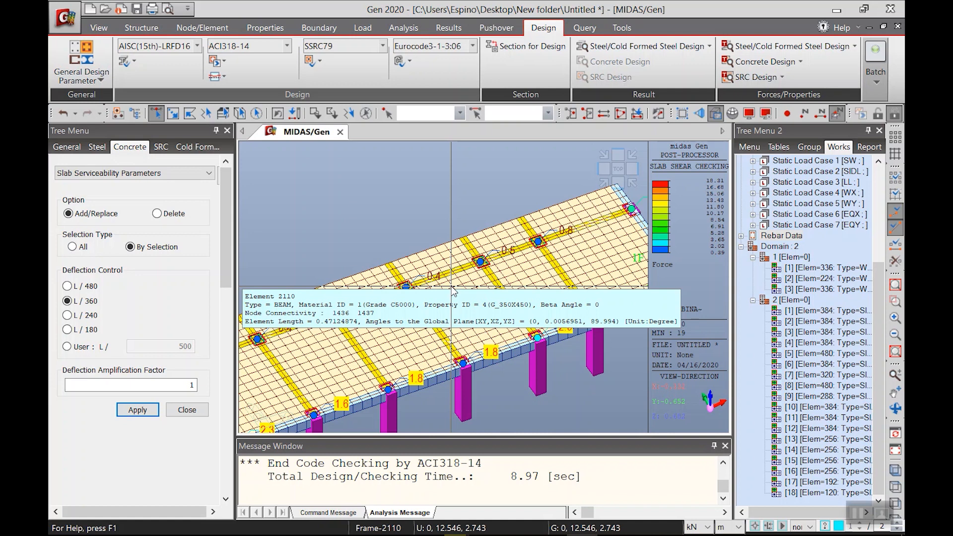
{"action": "left_click", "coordinate": [217, 76]}
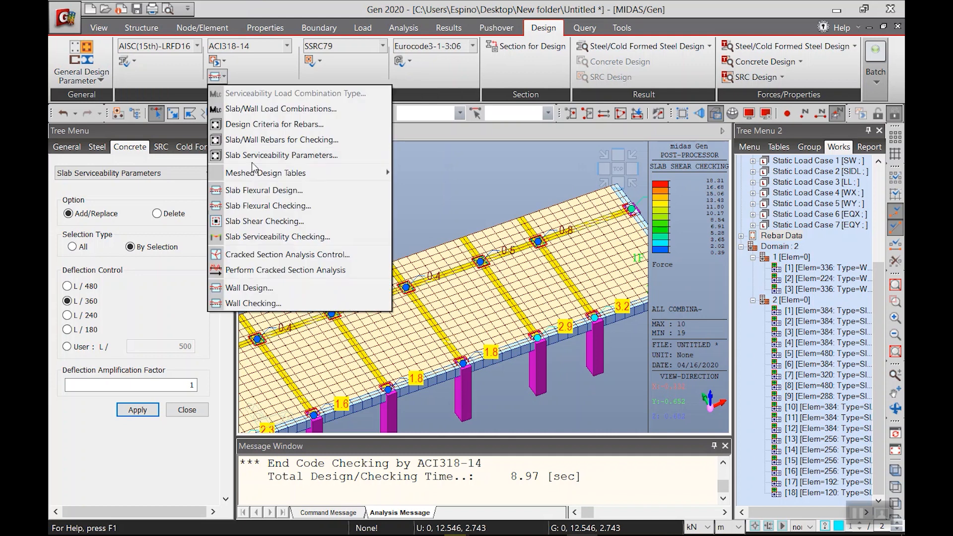
{"action": "left_click", "coordinate": [297, 237]}
{"action": "scroll", "coordinate": [195, 345], "scroll_direction": "down", "scroll_amount": 5}
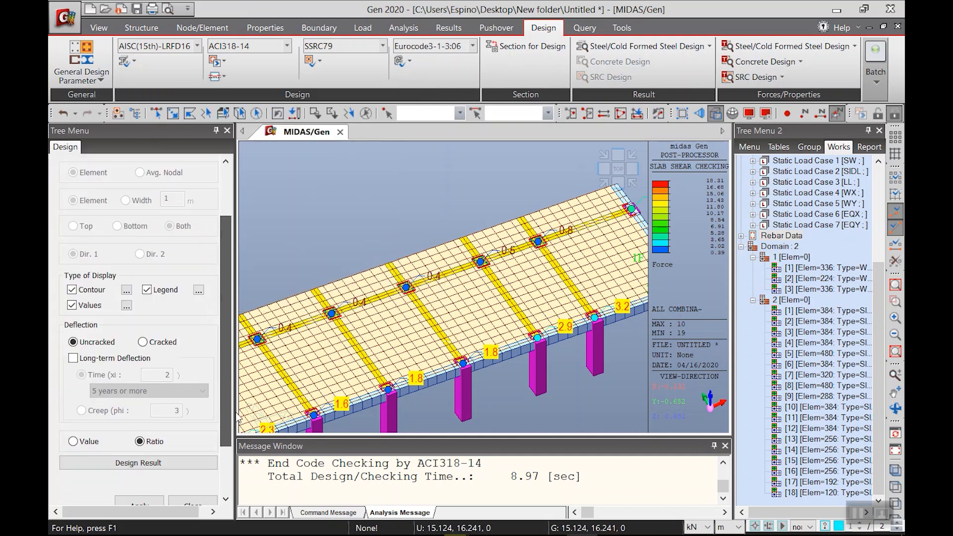
{"action": "scroll", "coordinate": [236, 415], "scroll_direction": "down", "scroll_amount": 3}
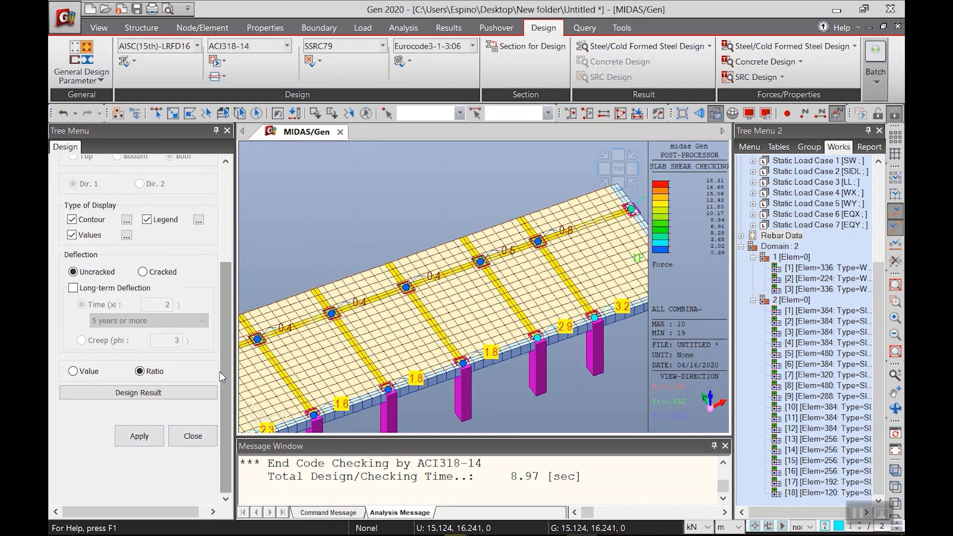
{"action": "scroll", "coordinate": [219, 371], "scroll_direction": "up", "scroll_amount": 4}
{"action": "scroll", "coordinate": [231, 309], "scroll_direction": "down", "scroll_amount": 3}
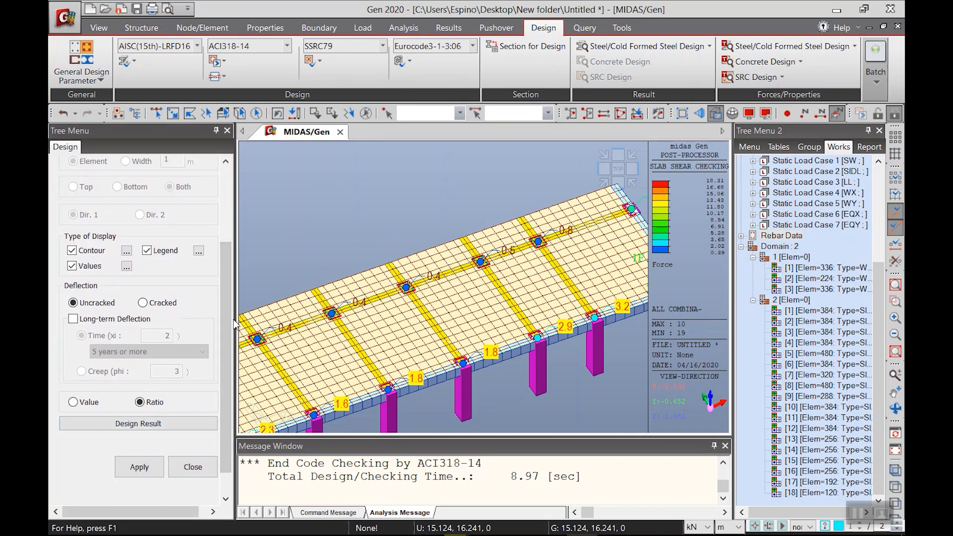
{"action": "scroll", "coordinate": [226, 296], "scroll_direction": "up", "scroll_amount": 4}
{"action": "scroll", "coordinate": [221, 254], "scroll_direction": "down", "scroll_amount": 4}
{"action": "left_click", "coordinate": [144, 436]}
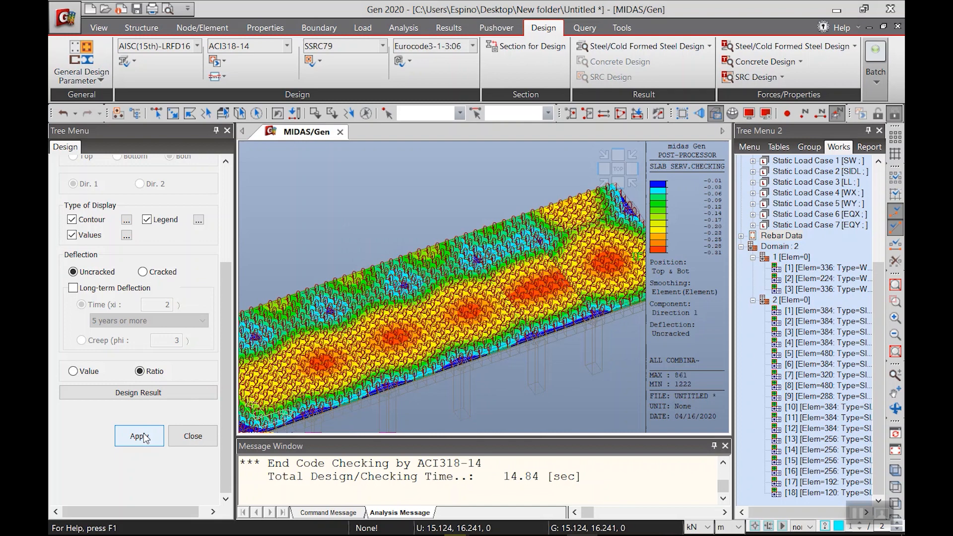
{"action": "left_click", "coordinate": [139, 436]}
Inspect the slab deflection ratio contour, and generate the serviceability design result report to read the deflection check for domain 2-[6]
{"action": "scroll", "coordinate": [492, 296], "scroll_direction": "up", "scroll_amount": 3}
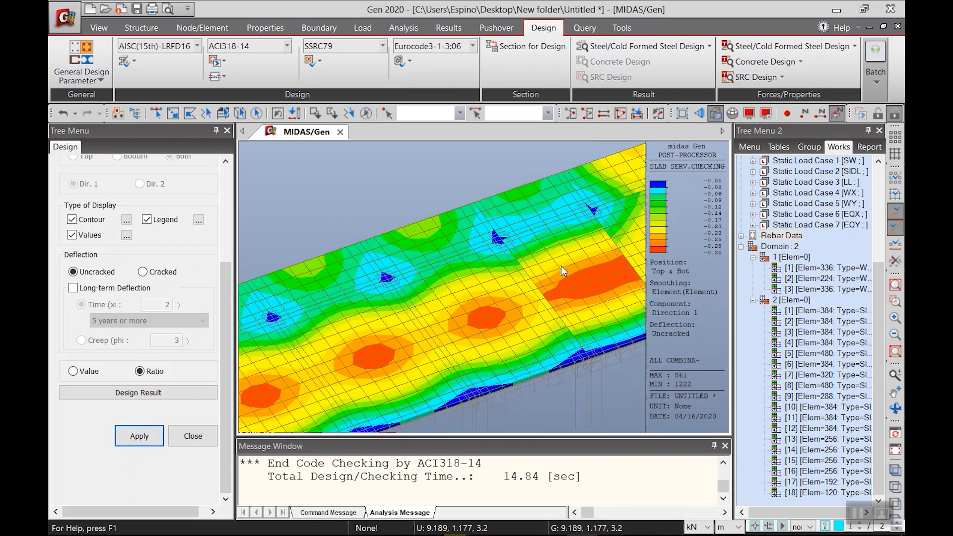
{"action": "scroll", "coordinate": [524, 291], "scroll_direction": "up", "scroll_amount": 5}
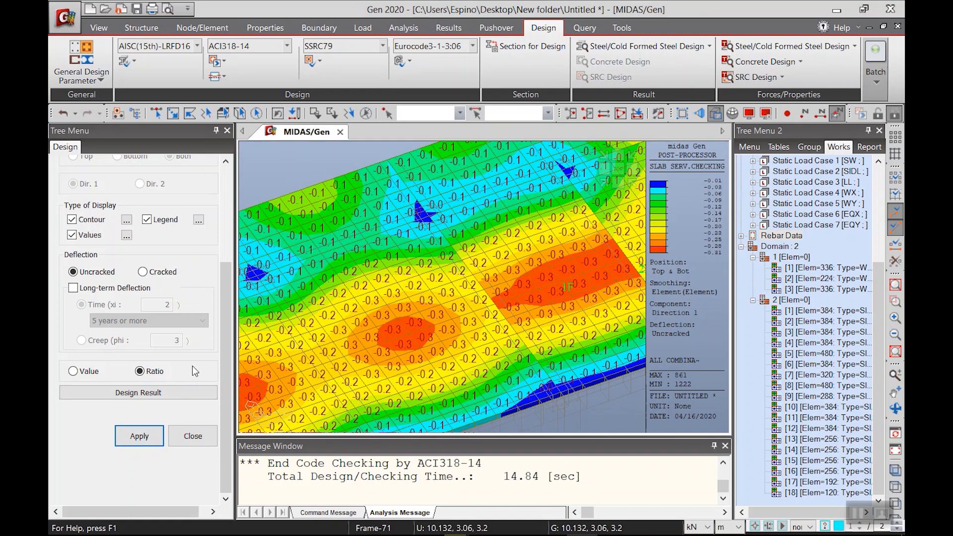
{"action": "left_click", "coordinate": [149, 396]}
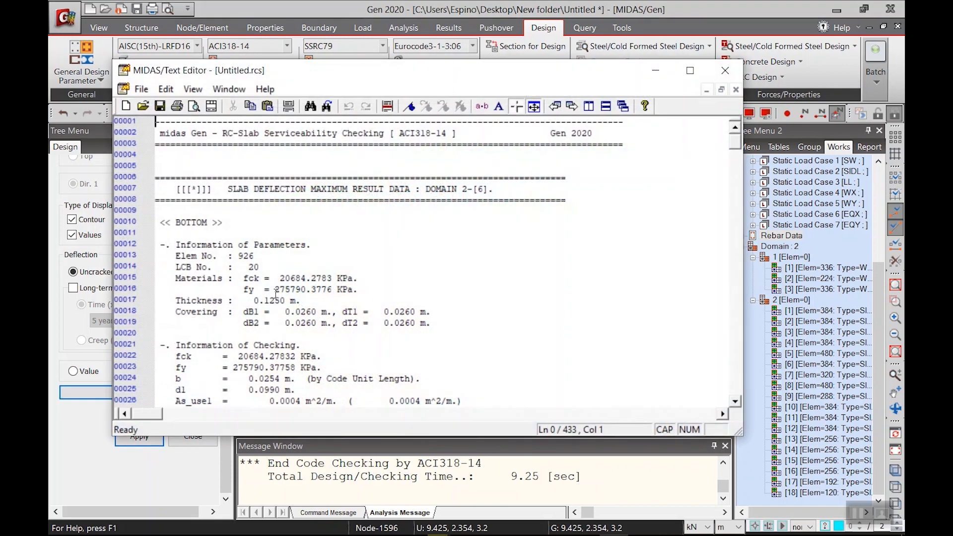
{"action": "scroll", "coordinate": [275, 295], "scroll_direction": "down", "scroll_amount": 3}
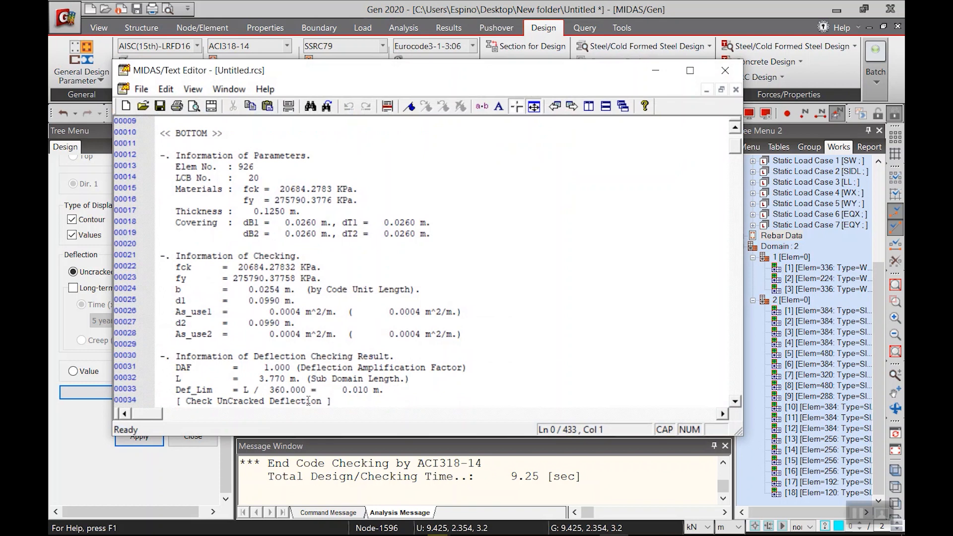
{"action": "scroll", "coordinate": [316, 329], "scroll_direction": "down", "scroll_amount": 1}
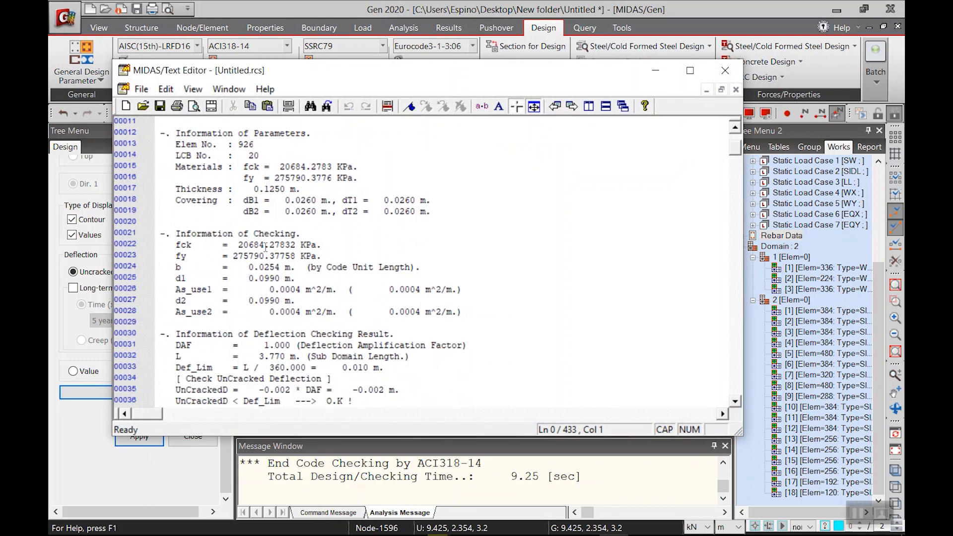
Read the uncracked deflection checks for domains 2-[6] and 2-[7] in the report, and close it without saving
{"action": "scroll", "coordinate": [274, 263], "scroll_direction": "down", "scroll_amount": 2}
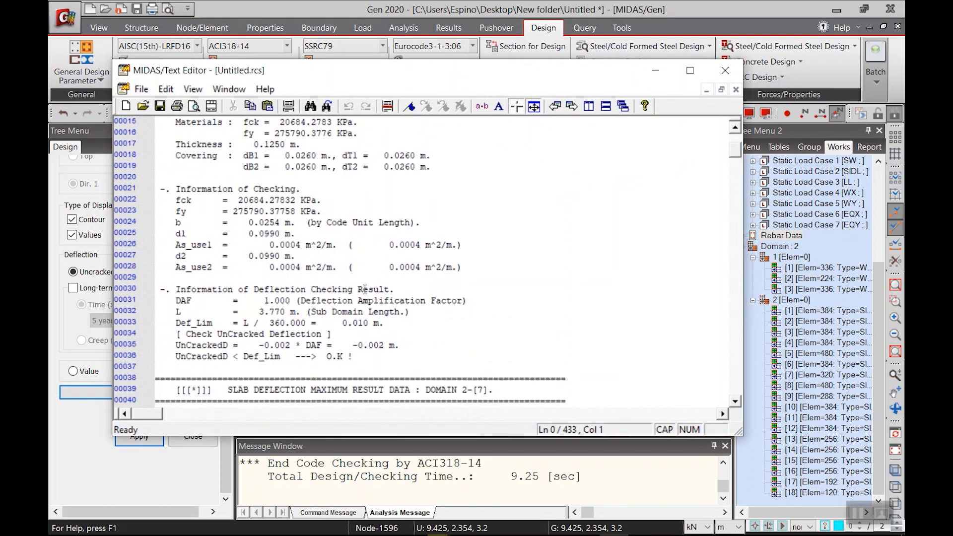
{"action": "scroll", "coordinate": [365, 289], "scroll_direction": "down", "scroll_amount": 7}
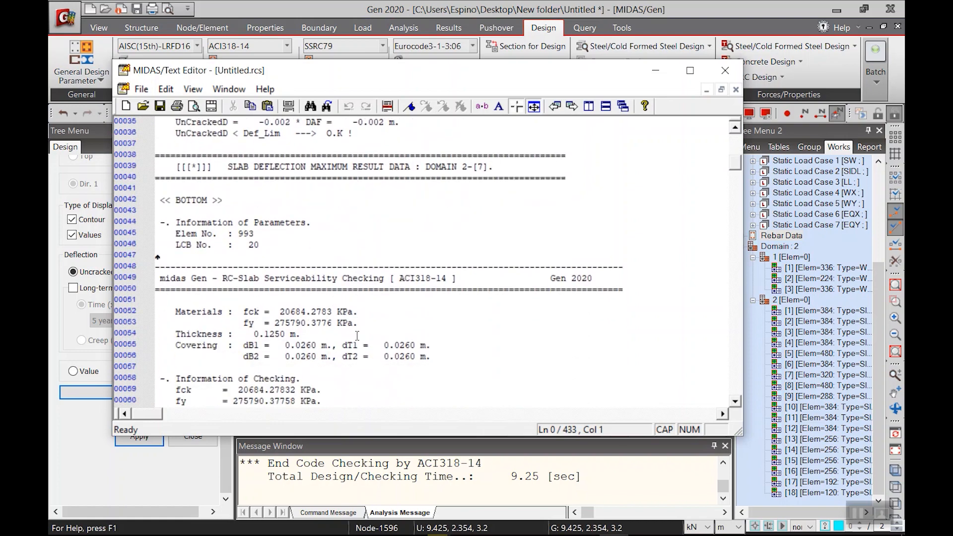
{"action": "scroll", "coordinate": [370, 330], "scroll_direction": "down", "scroll_amount": 3}
{"action": "scroll", "coordinate": [560, 209], "scroll_direction": "down", "scroll_amount": 2}
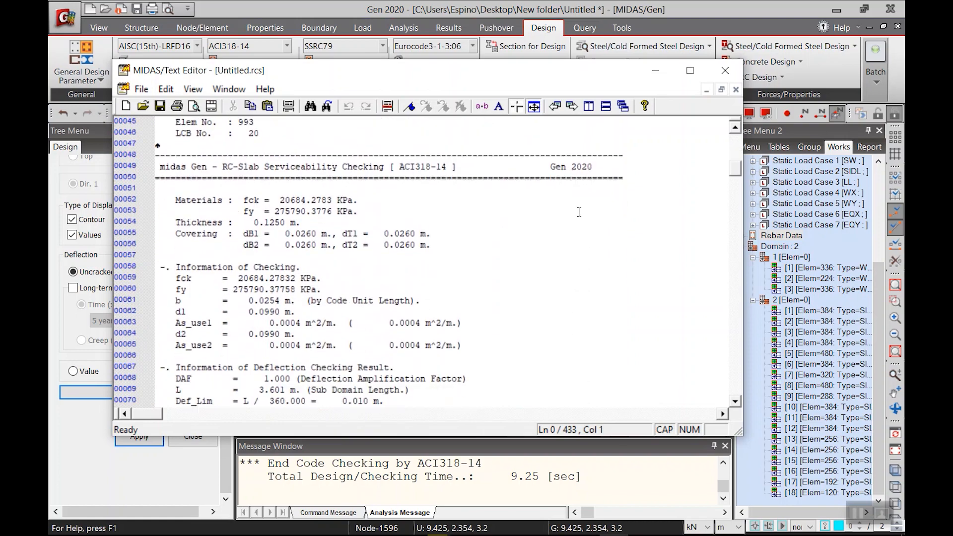
{"action": "left_click", "coordinate": [725, 70]}
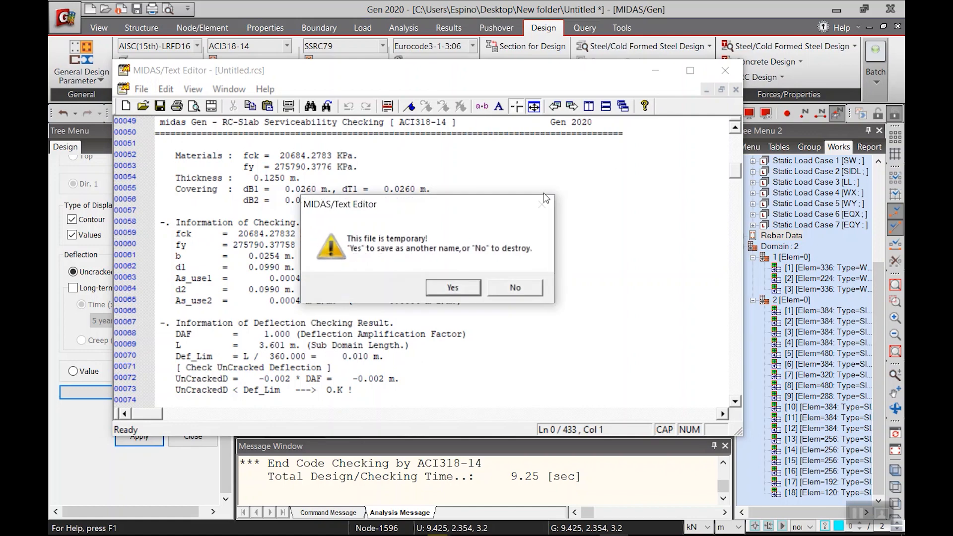
{"action": "left_click", "coordinate": [514, 286]}
Apply long-term deflection to the uncracked ratio contour, using the time factor for 5 years or more with xi = 2
{"action": "left_click", "coordinate": [115, 289]}
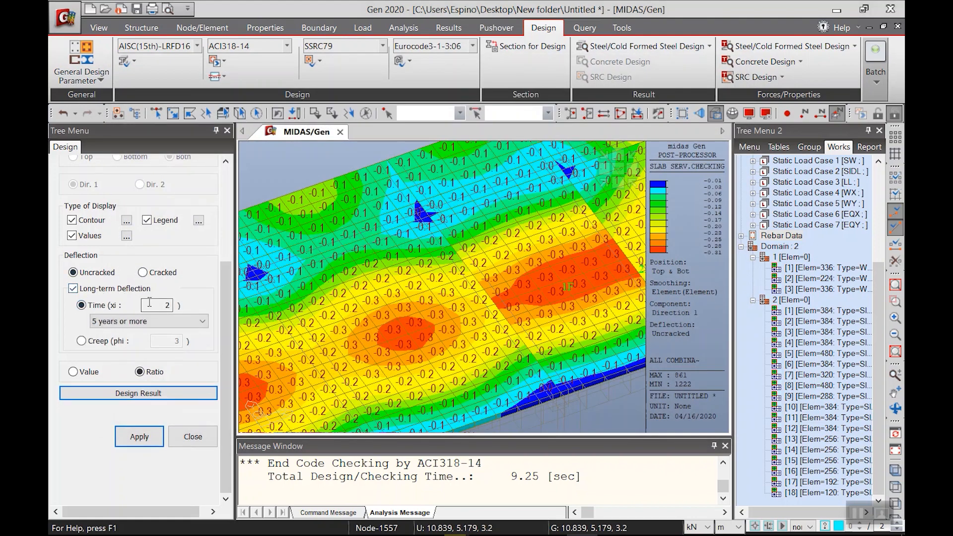
{"action": "left_click", "coordinate": [144, 321]}
{"action": "left_click", "coordinate": [144, 322]}
{"action": "left_click", "coordinate": [103, 343]}
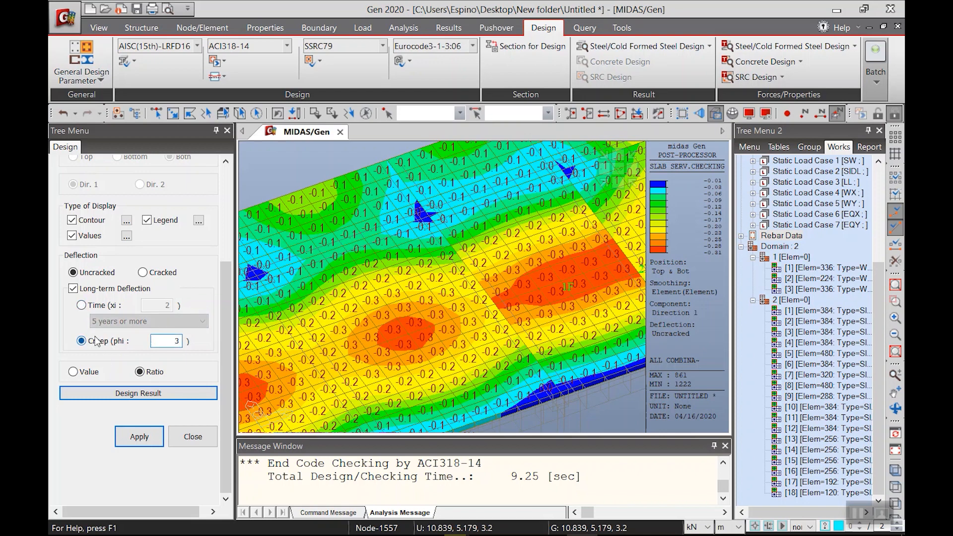
{"action": "left_click", "coordinate": [93, 306]}
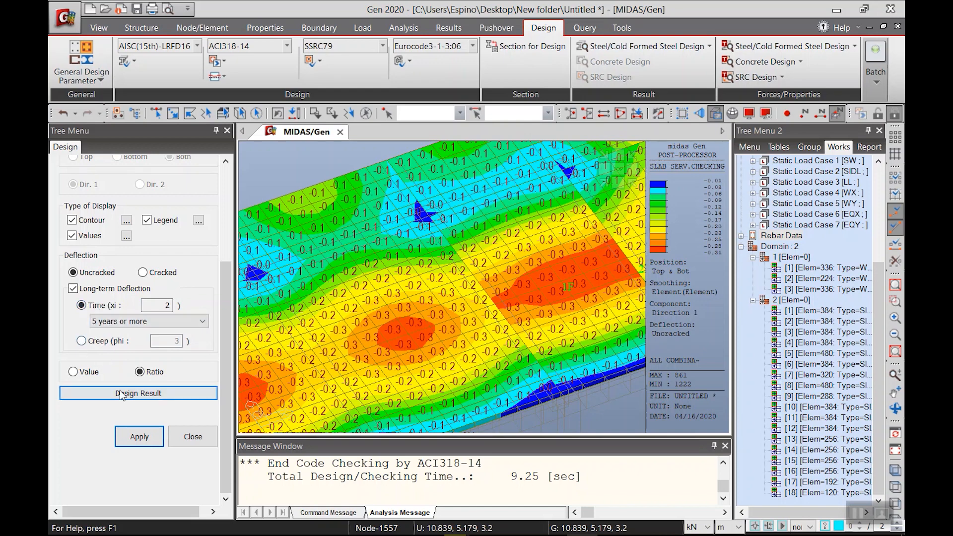
{"action": "left_click", "coordinate": [140, 438]}
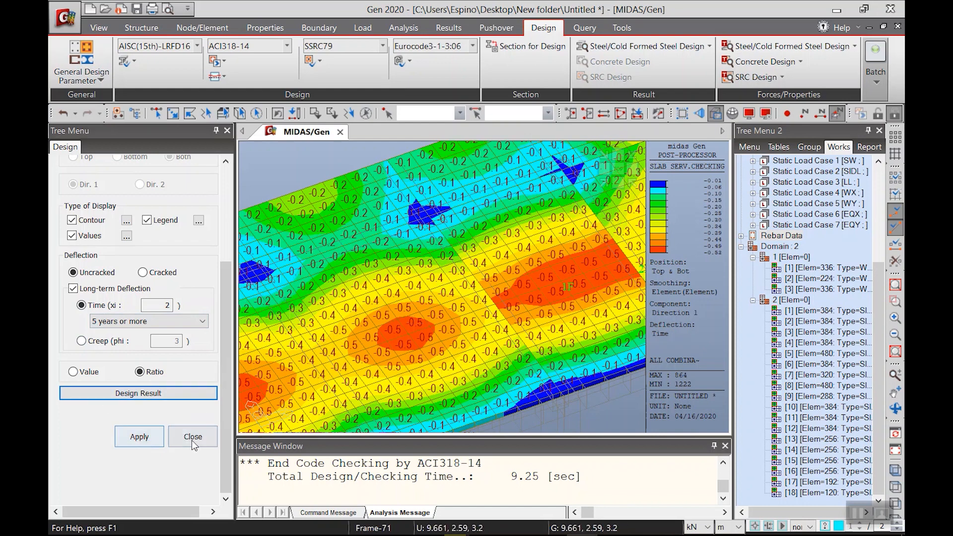
Generate the serviceability design result report and examine the long-term deflection check for domain 2-[6]
{"action": "left_click", "coordinate": [144, 393]}
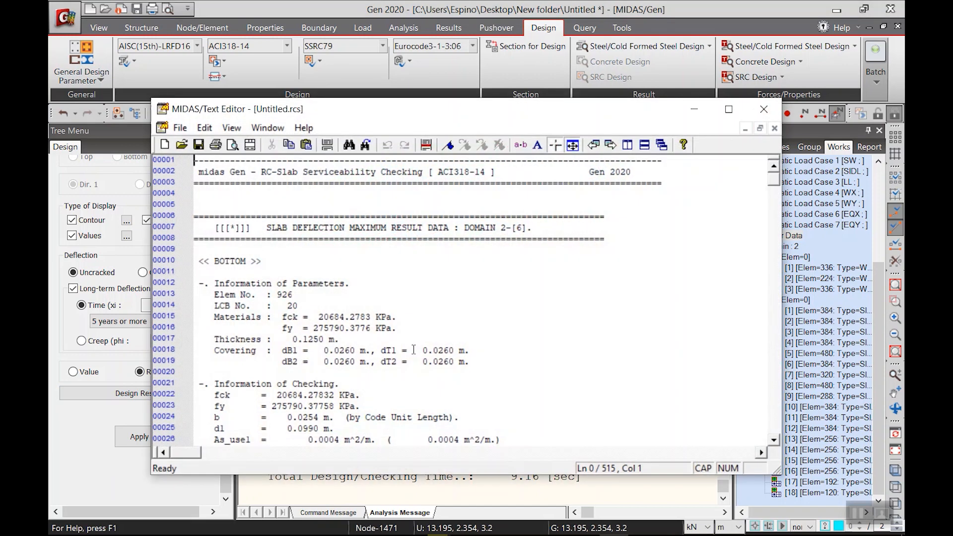
{"action": "scroll", "coordinate": [489, 282], "scroll_direction": "down", "scroll_amount": 9}
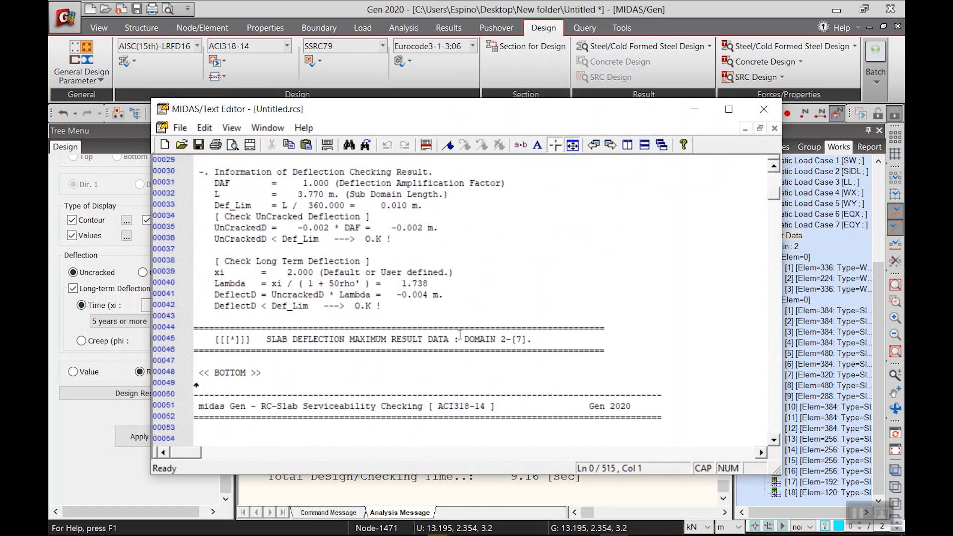
{"action": "scroll", "coordinate": [354, 333], "scroll_direction": "up", "scroll_amount": 1}
{"action": "scroll", "coordinate": [384, 320], "scroll_direction": "down", "scroll_amount": 1}
{"action": "scroll", "coordinate": [391, 316], "scroll_direction": "up", "scroll_amount": 1}
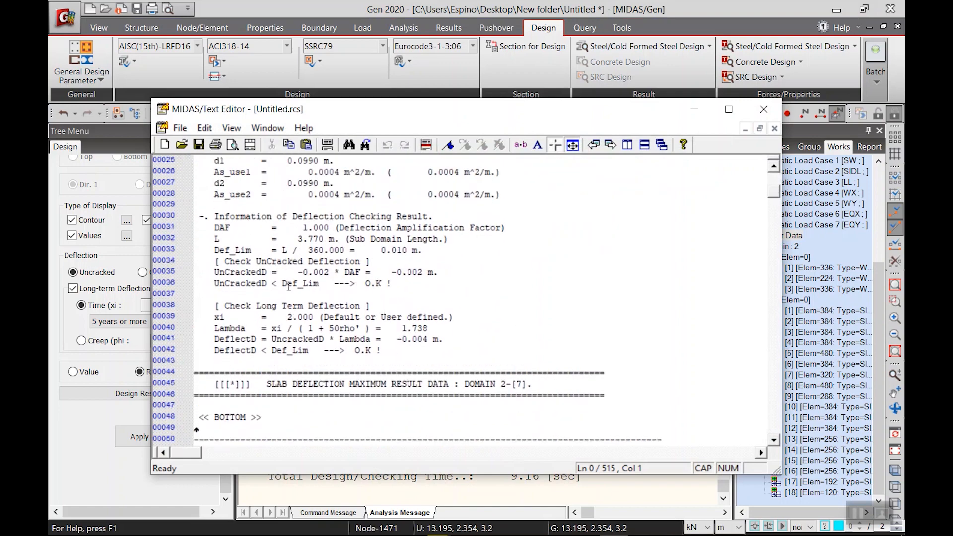
{"action": "scroll", "coordinate": [367, 238], "scroll_direction": "up", "scroll_amount": 4}
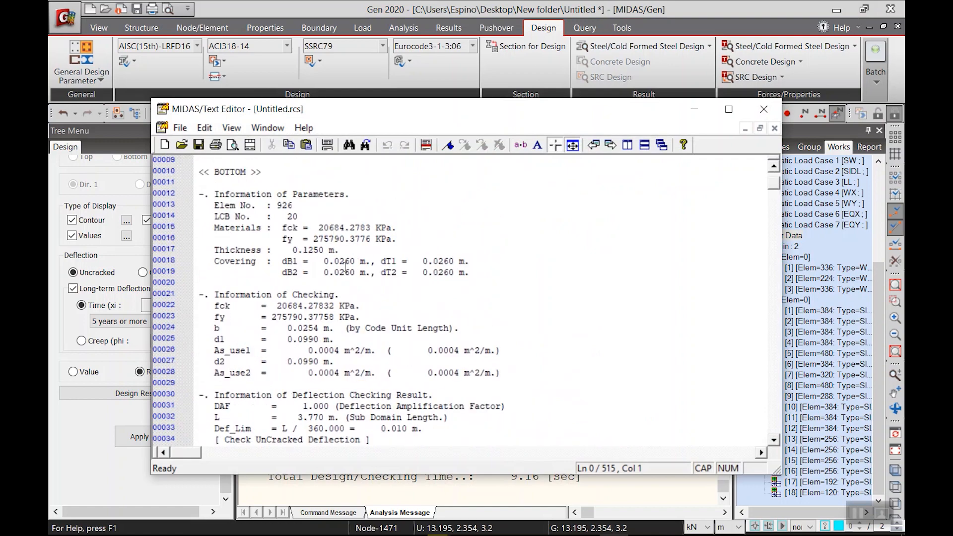
{"action": "scroll", "coordinate": [288, 315], "scroll_direction": "down", "scroll_amount": 1}
{"action": "scroll", "coordinate": [370, 321], "scroll_direction": "down", "scroll_amount": 1}
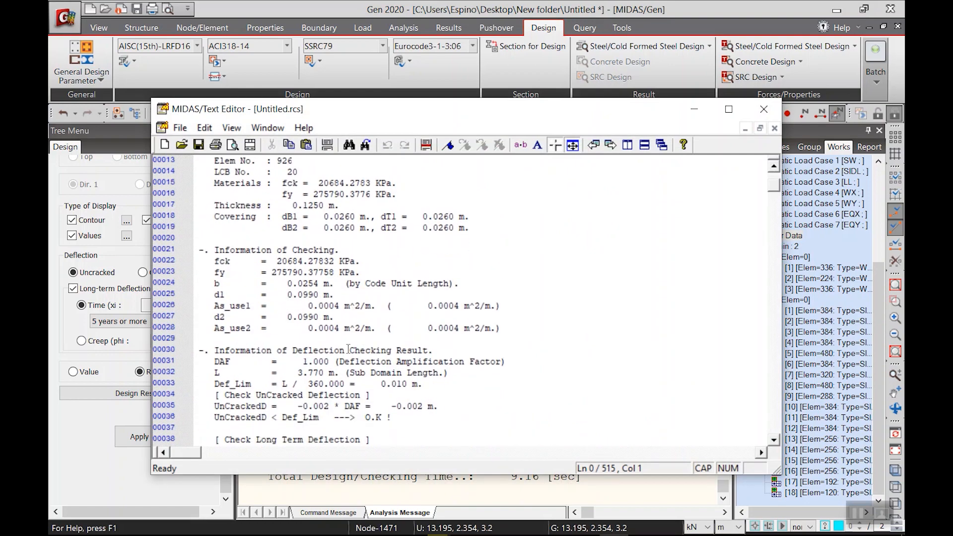
{"action": "scroll", "coordinate": [302, 289], "scroll_direction": "down", "scroll_amount": 3}
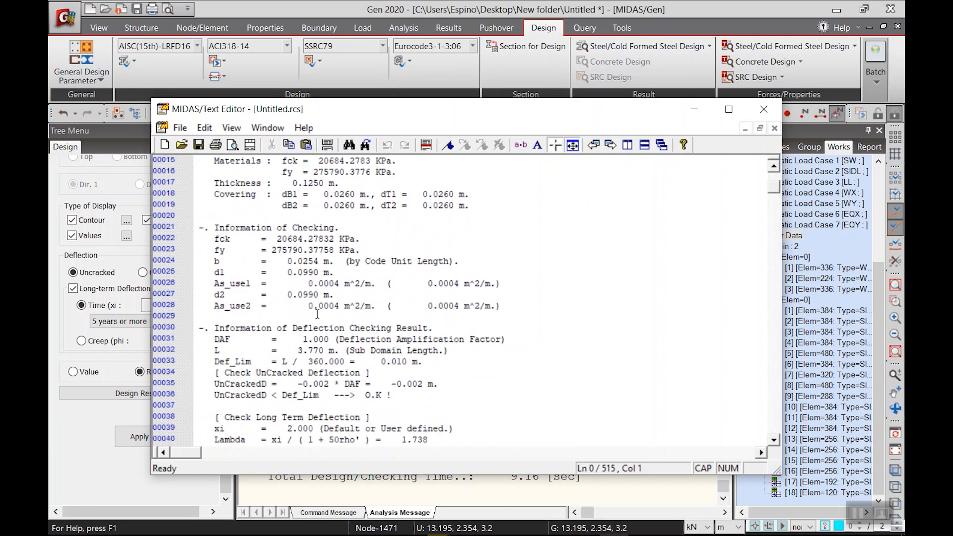
{"action": "scroll", "coordinate": [408, 324], "scroll_direction": "down", "scroll_amount": 5}
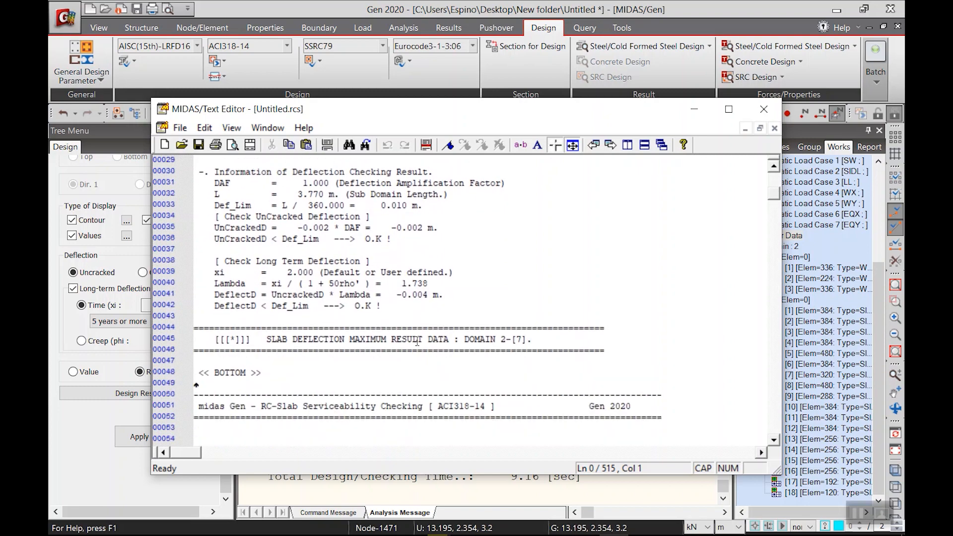
Read the deflection checks for domains 2-[7] and 2-[8] in the report, and close it without saving
{"action": "scroll", "coordinate": [417, 341], "scroll_direction": "down", "scroll_amount": 20}
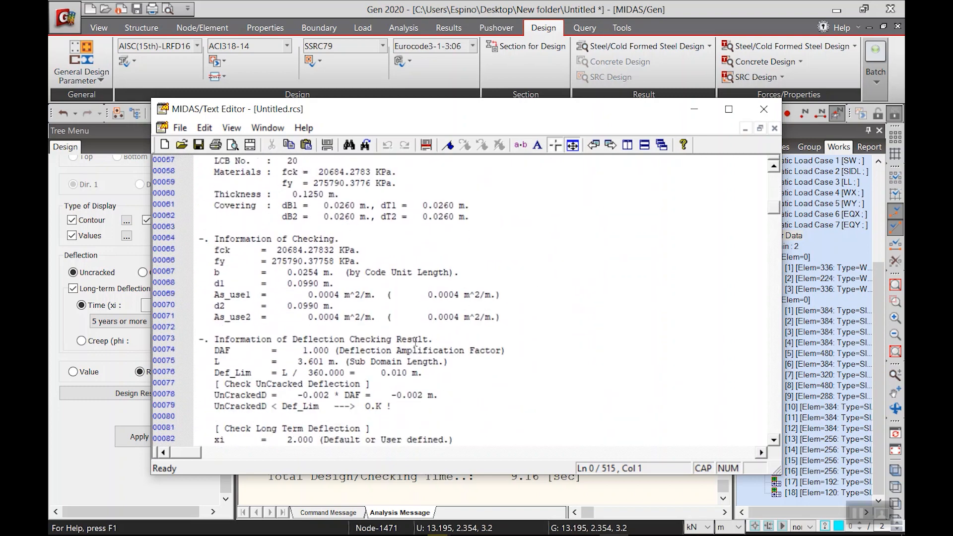
{"action": "scroll", "coordinate": [416, 343], "scroll_direction": "down", "scroll_amount": 11}
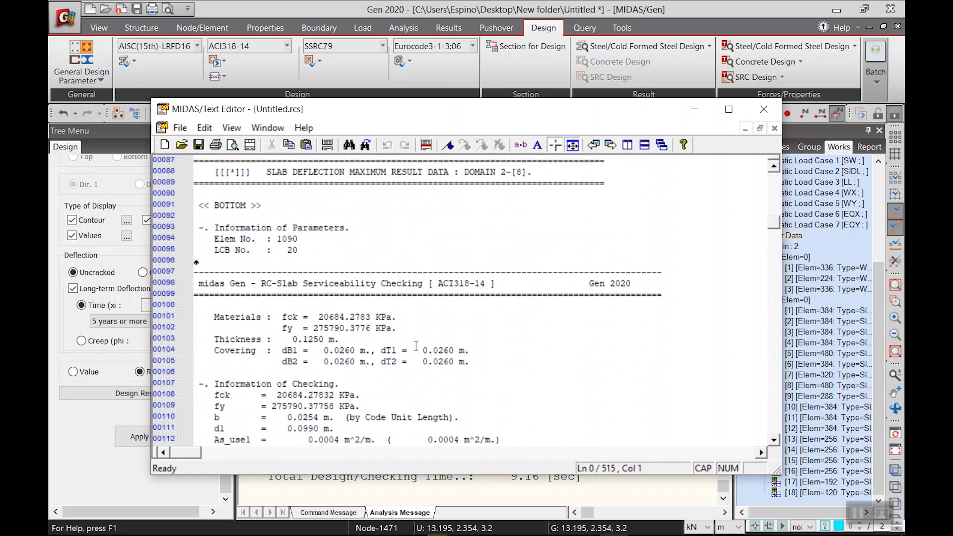
{"action": "scroll", "coordinate": [416, 346], "scroll_direction": "down", "scroll_amount": 7}
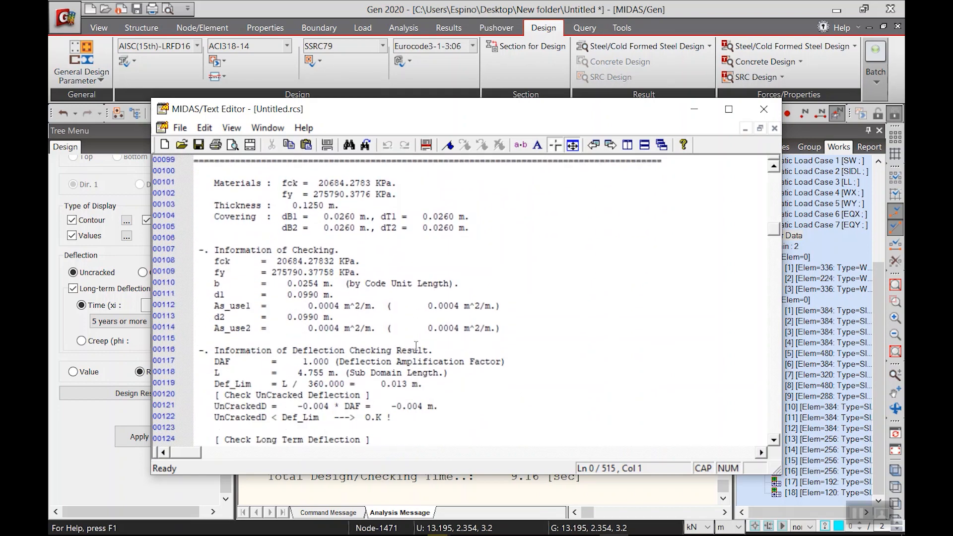
{"action": "left_click", "coordinate": [763, 111]}
{"action": "left_click", "coordinate": [557, 325]}
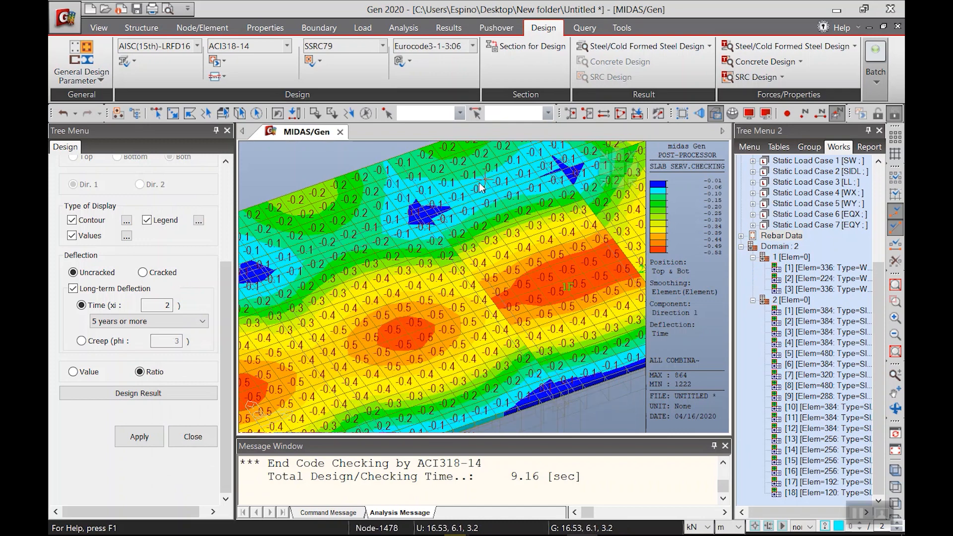
Switch to the mesh.pptx presentation in PowerPoint and show slide 125, Meshed Wall Design
{"action": "left_click", "coordinate": [217, 78]}
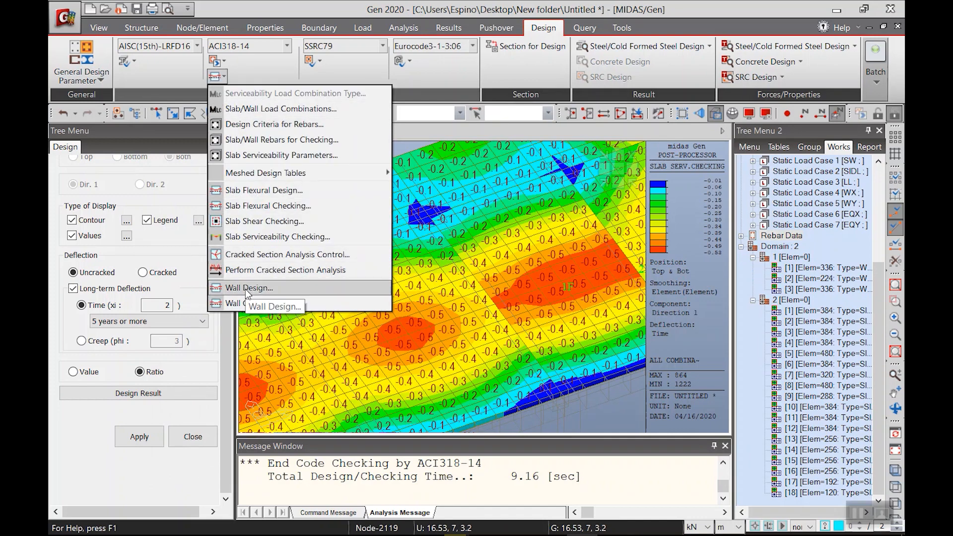
{"action": "left_click_drag", "start_coordinate": [787, 10], "coordinate": [772, 16]}
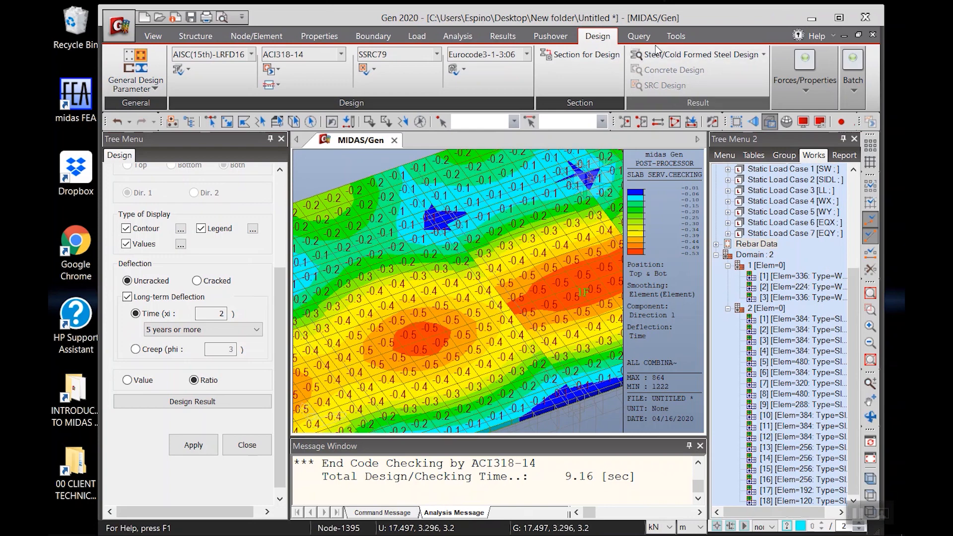
{"action": "left_click_drag", "start_coordinate": [659, 19], "coordinate": [612, 16]}
{"action": "left_click", "coordinate": [764, 17]}
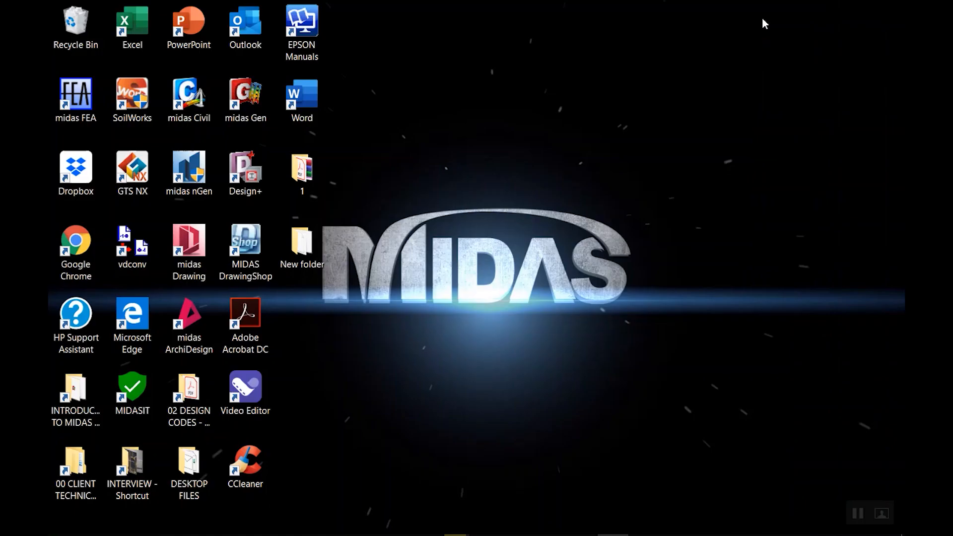
{"action": "left_click", "coordinate": [519, 521]}
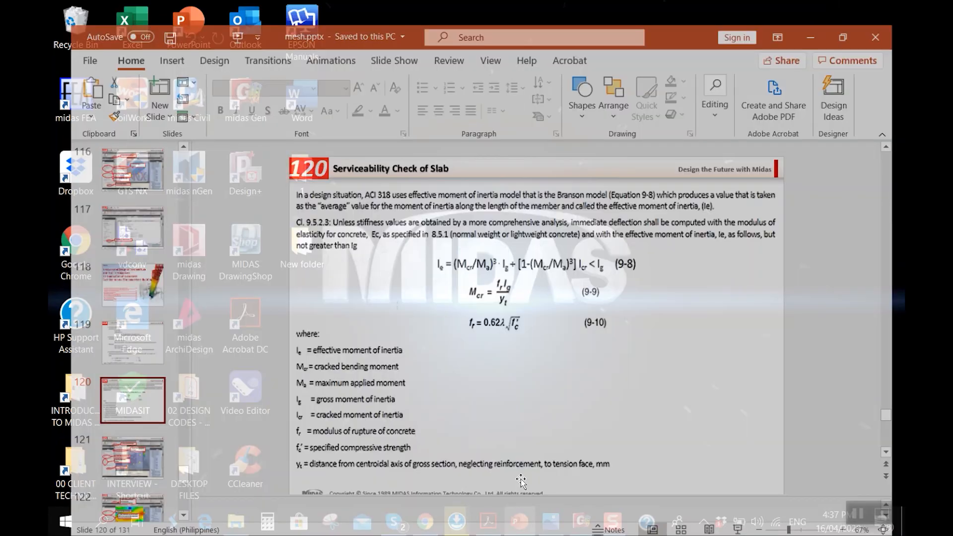
{"action": "scroll", "coordinate": [117, 463], "scroll_direction": "down", "scroll_amount": 5}
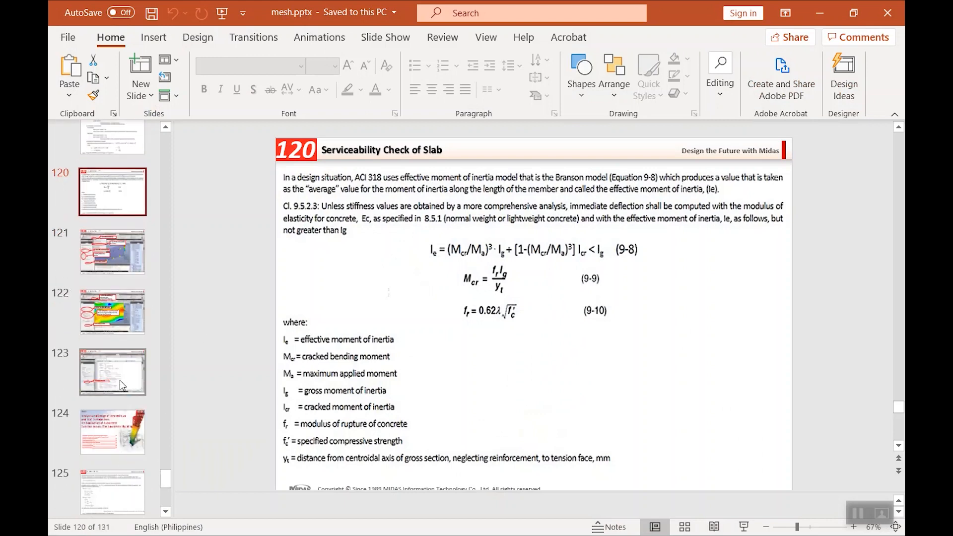
{"action": "left_click", "coordinate": [120, 380]}
{"action": "left_click", "coordinate": [125, 429]}
{"action": "scroll", "coordinate": [110, 461], "scroll_direction": "down", "scroll_amount": 1}
{"action": "left_click", "coordinate": [123, 451]}
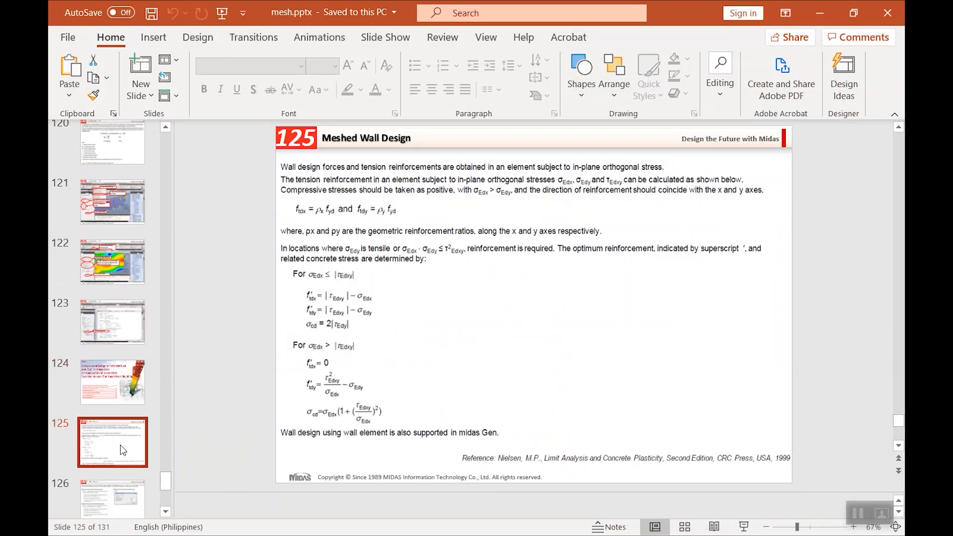